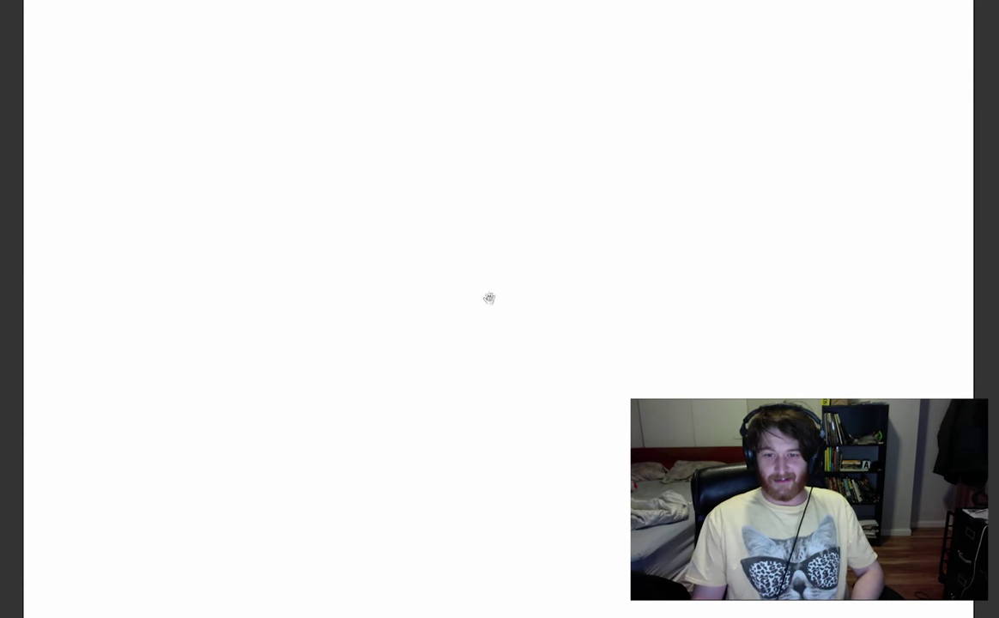
# Sketch the start of a small angular banana stem in blue on the lower-left part of the canvas, with a ridge line across it.
pyautogui.moveTo(493, 310); pyautogui.dragTo(494, 305)
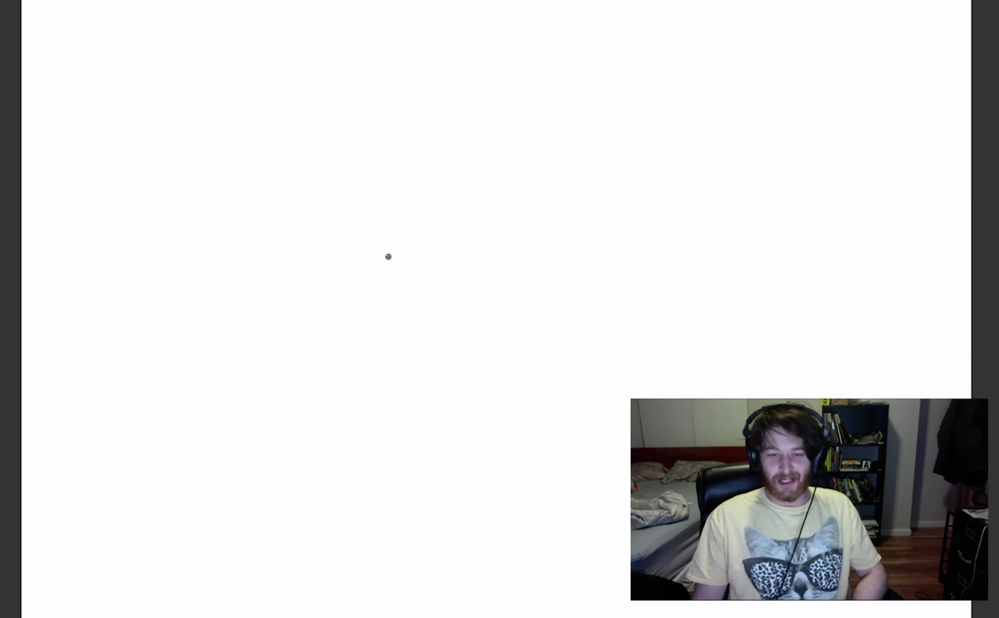
pyautogui.moveTo(322, 383)
pyautogui.mouseDown()
pyautogui.moveTo(262, 399)
pyautogui.moveTo(303, 375)
pyautogui.mouseUp()
pyautogui.hotkey('ctrl', 'z')
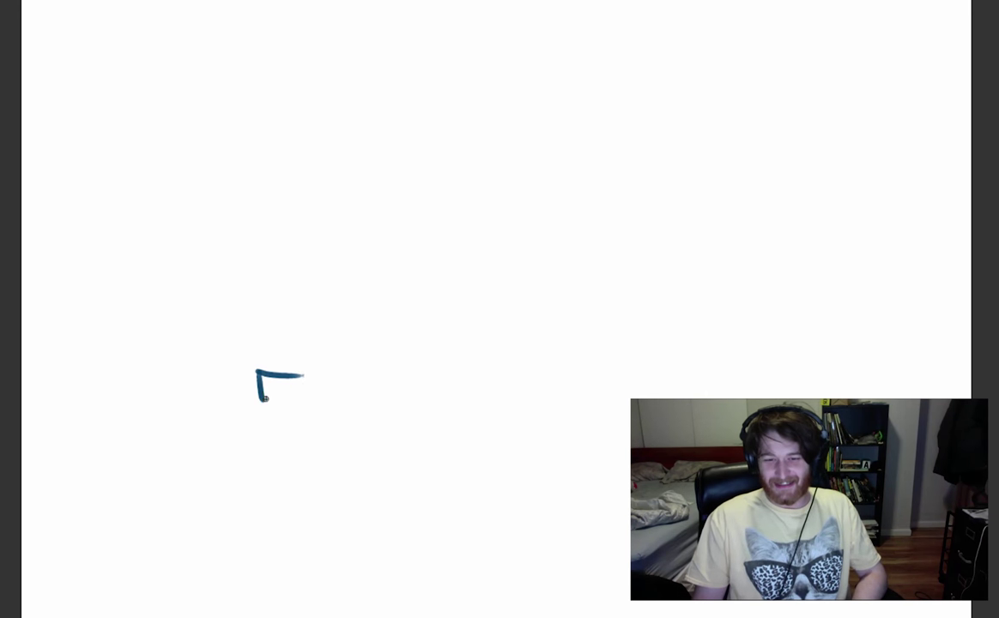
pyautogui.moveTo(263, 411); pyautogui.dragTo(324, 391)
pyautogui.hotkey('ctrl', 'z')
pyautogui.moveTo(262, 411)
pyautogui.mouseDown()
pyautogui.moveTo(288, 408)
pyautogui.moveTo(274, 387)
pyautogui.moveTo(306, 377)
pyautogui.mouseUp()
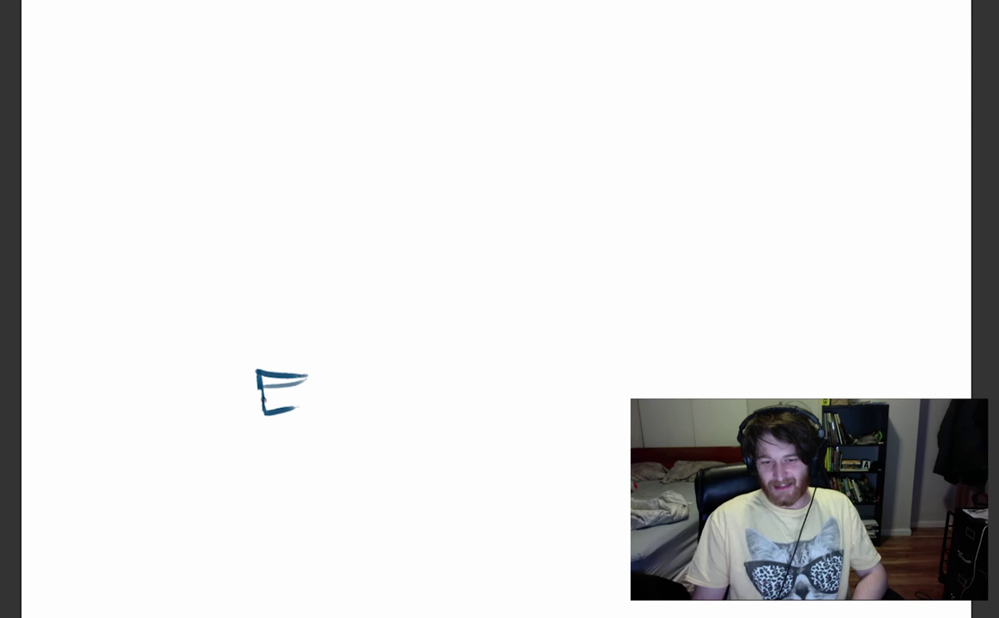
# Slant the stem's lower end, extend two long diverging edges from it as the banana's body, and move the sketch down and left.
pyautogui.moveTo(271, 403)
pyautogui.mouseDown()
pyautogui.moveTo(261, 395)
pyautogui.moveTo(290, 409)
pyautogui.moveTo(268, 399)
pyautogui.moveTo(273, 417)
pyautogui.mouseUp()
pyautogui.hotkey('ctrl', 'z')
pyautogui.moveTo(257, 374)
pyautogui.mouseDown()
pyautogui.moveTo(264, 416)
pyautogui.moveTo(335, 383)
pyautogui.moveTo(381, 265)
pyautogui.mouseUp()
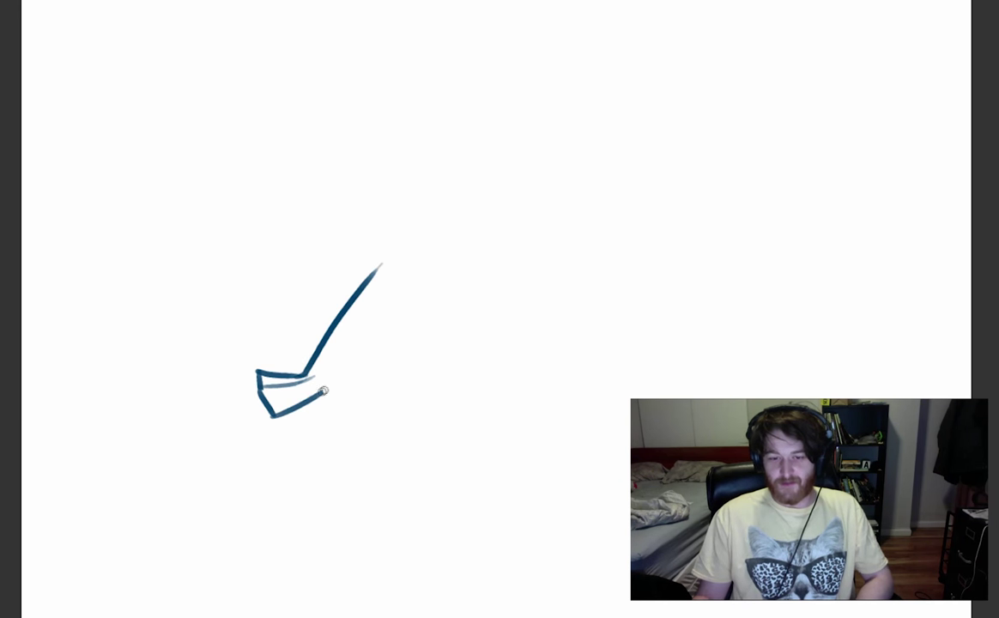
pyautogui.moveTo(324, 392); pyautogui.dragTo(451, 343)
pyautogui.hotkey('ctrl', 't')
pyautogui.moveTo(381, 385); pyautogui.dragTo(336, 435)
pyautogui.press('Return')
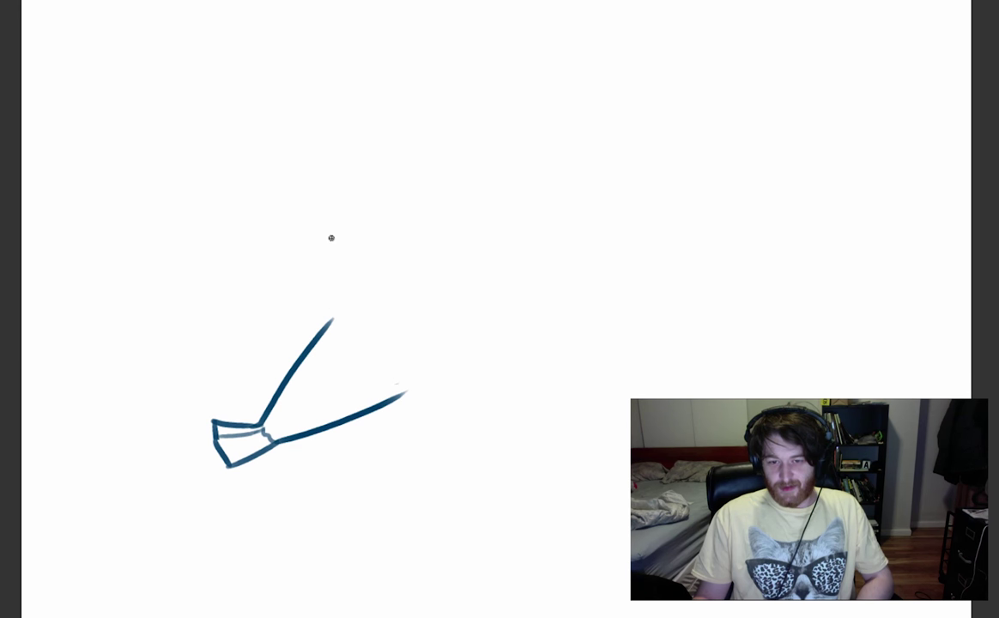
# Draw a drooping peel flap at the lower body edge with two curved lines meeting at its upper end.
pyautogui.moveTo(374, 348)
pyautogui.mouseDown()
pyautogui.moveTo(401, 362)
pyautogui.moveTo(382, 468)
pyautogui.mouseUp()
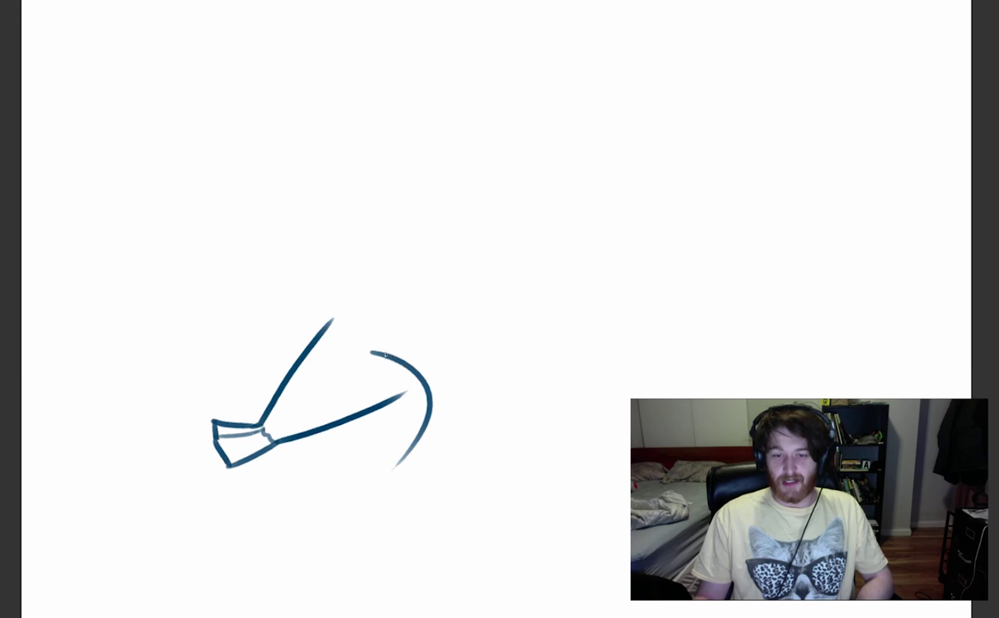
pyautogui.hotkey('ctrl', 'z')
pyautogui.moveTo(363, 357); pyautogui.dragTo(363, 494)
pyautogui.moveTo(364, 354)
pyautogui.mouseDown()
pyautogui.moveTo(417, 351)
pyautogui.moveTo(446, 378)
pyautogui.moveTo(398, 500)
pyautogui.mouseUp()
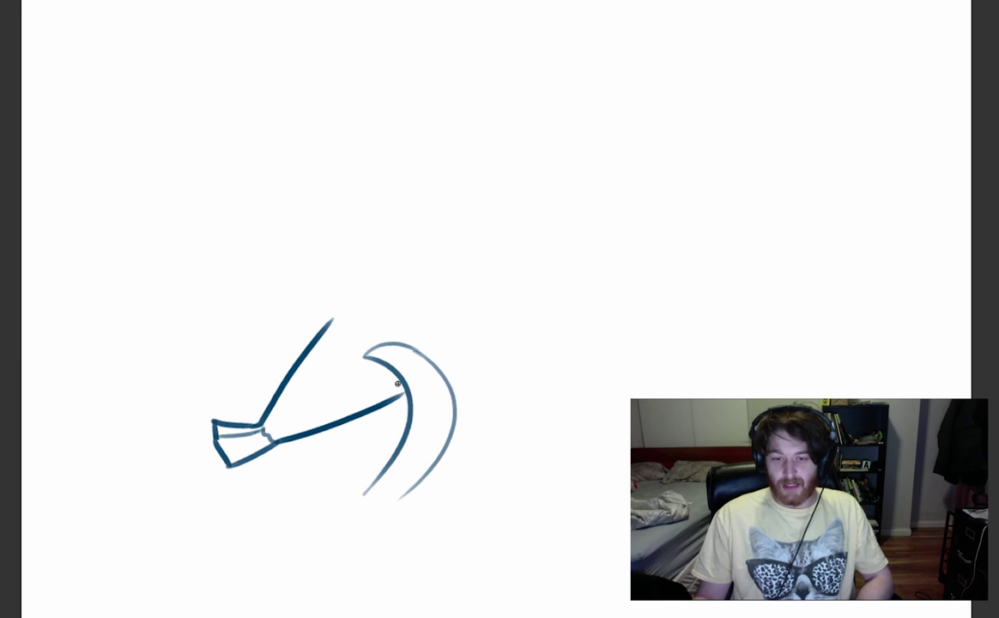
# Trim and curve the body's upper edge to the left, and draw a second peel flap ending in a small pointed tip.
pyautogui.press('e')
pyautogui.moveTo(331, 323)
pyautogui.mouseDown()
pyautogui.moveTo(323, 330)
pyautogui.moveTo(313, 292)
pyautogui.moveTo(293, 284)
pyautogui.mouseUp()
pyautogui.press('b')
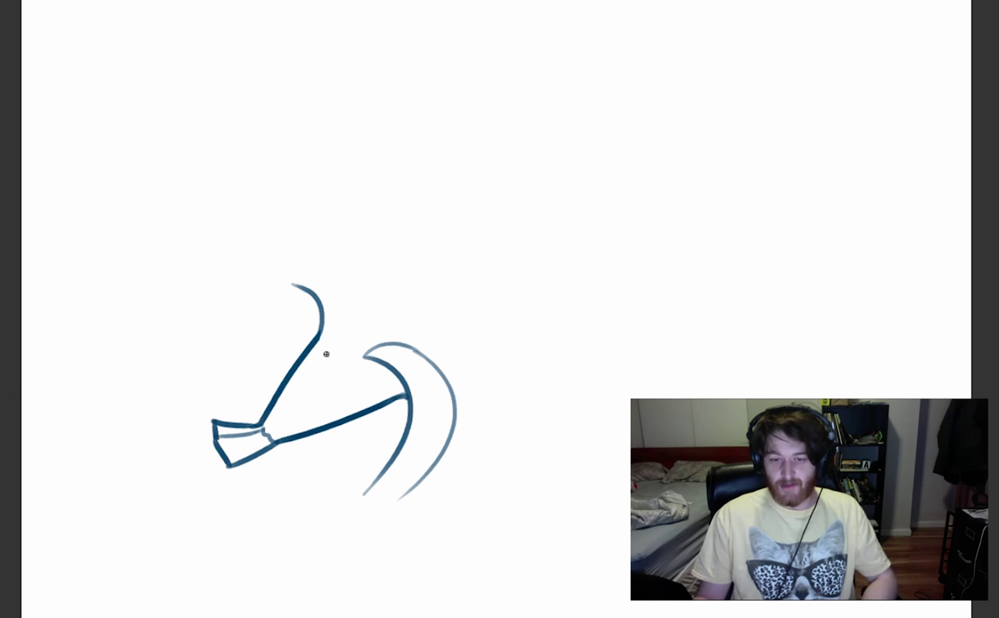
pyautogui.moveTo(356, 352)
pyautogui.mouseDown()
pyautogui.moveTo(358, 322)
pyautogui.moveTo(301, 257)
pyautogui.moveTo(221, 291)
pyautogui.moveTo(204, 282)
pyautogui.moveTo(237, 289)
pyautogui.moveTo(235, 280)
pyautogui.moveTo(236, 290)
pyautogui.moveTo(371, 319)
pyautogui.mouseUp()
pyautogui.hotkey('ctrl', 'z')
pyautogui.moveTo(300, 266); pyautogui.dragTo(343, 299)
# Add inner ridge lines to both peel flaps and extend their outlines to join where they meet.
pyautogui.moveTo(400, 345); pyautogui.dragTo(417, 455)
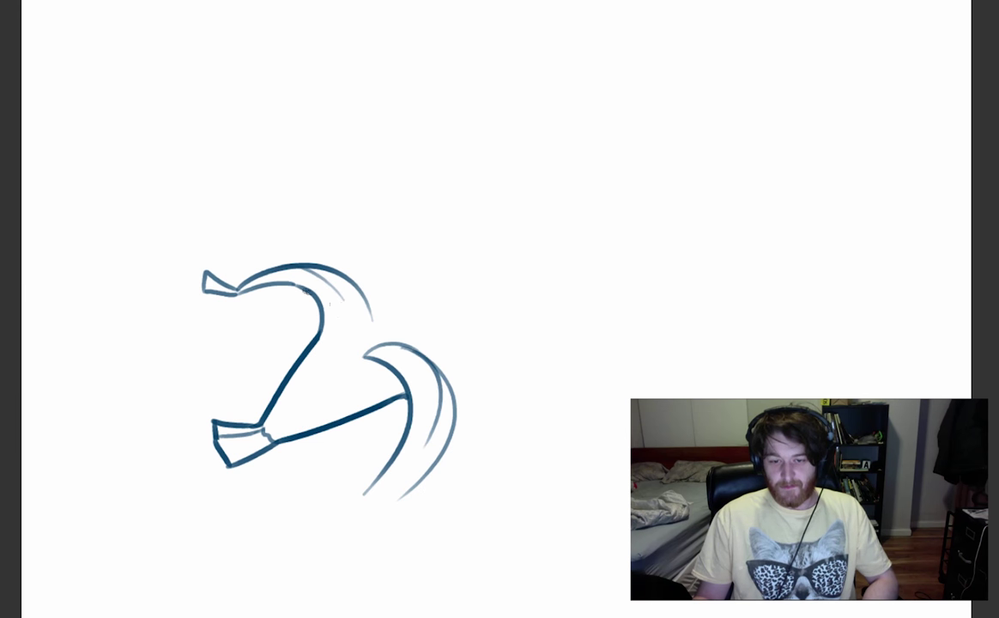
pyautogui.moveTo(306, 270); pyautogui.dragTo(348, 352)
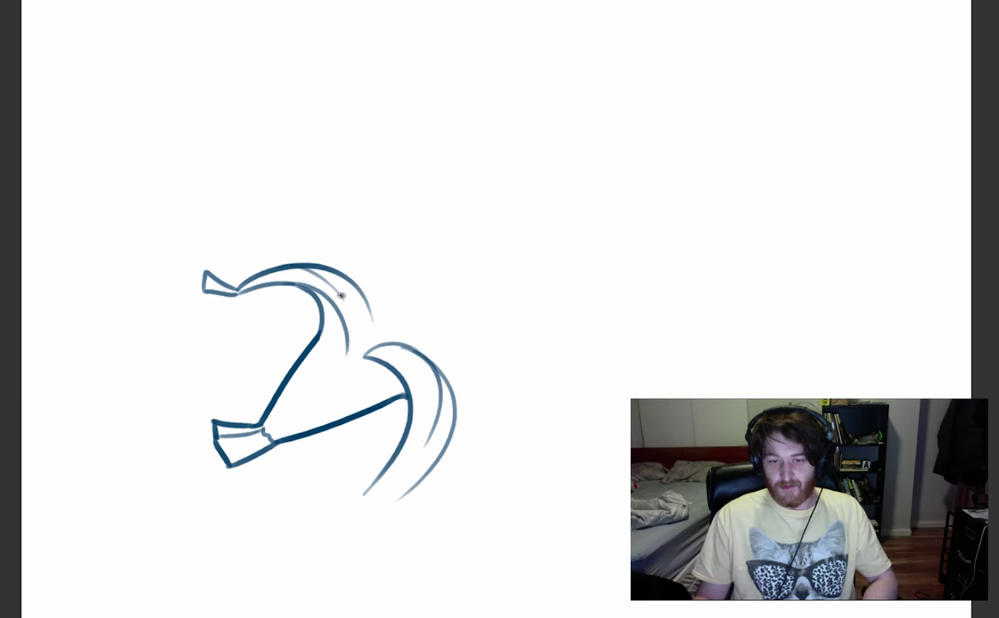
pyautogui.moveTo(303, 270)
pyautogui.mouseDown()
pyautogui.moveTo(325, 284)
pyautogui.moveTo(337, 337)
pyautogui.mouseUp()
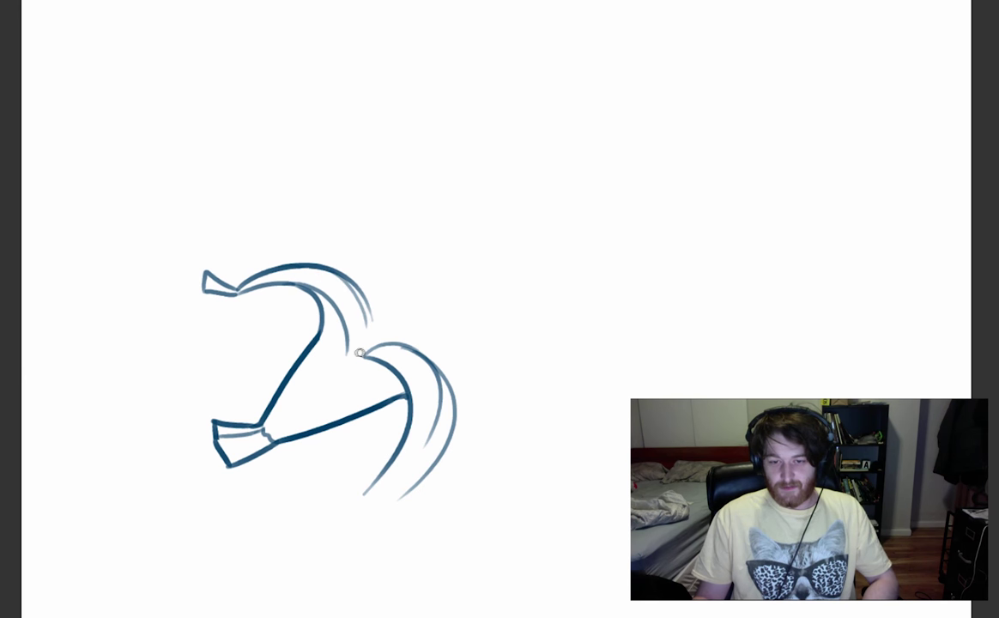
pyautogui.moveTo(366, 349)
pyautogui.mouseDown()
pyautogui.moveTo(388, 362)
pyautogui.moveTo(393, 344)
pyautogui.mouseUp()
pyautogui.hotkey('ctrl', 'z')
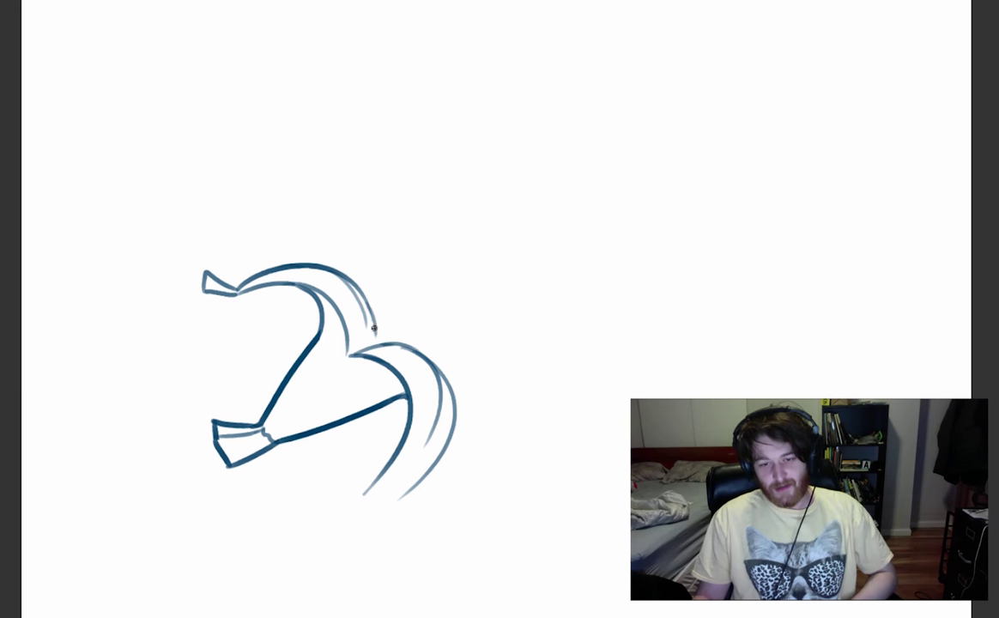
pyautogui.moveTo(370, 317); pyautogui.dragTo(376, 346)
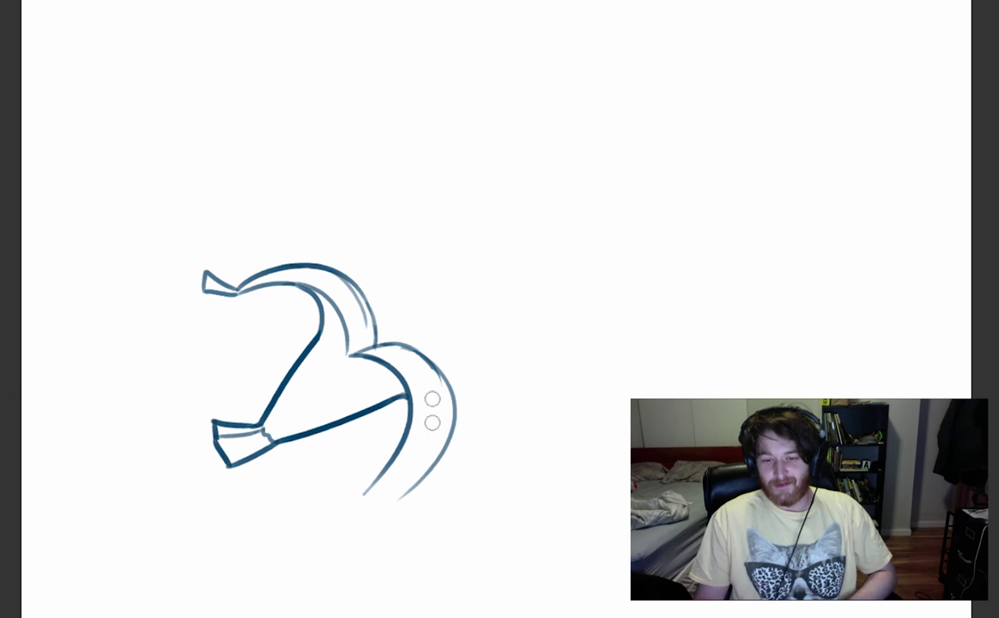
# Erase the lower part and inner ridge of the right peel flap, keeping its upper curves.
pyautogui.moveTo(392, 491); pyautogui.dragTo(470, 390)
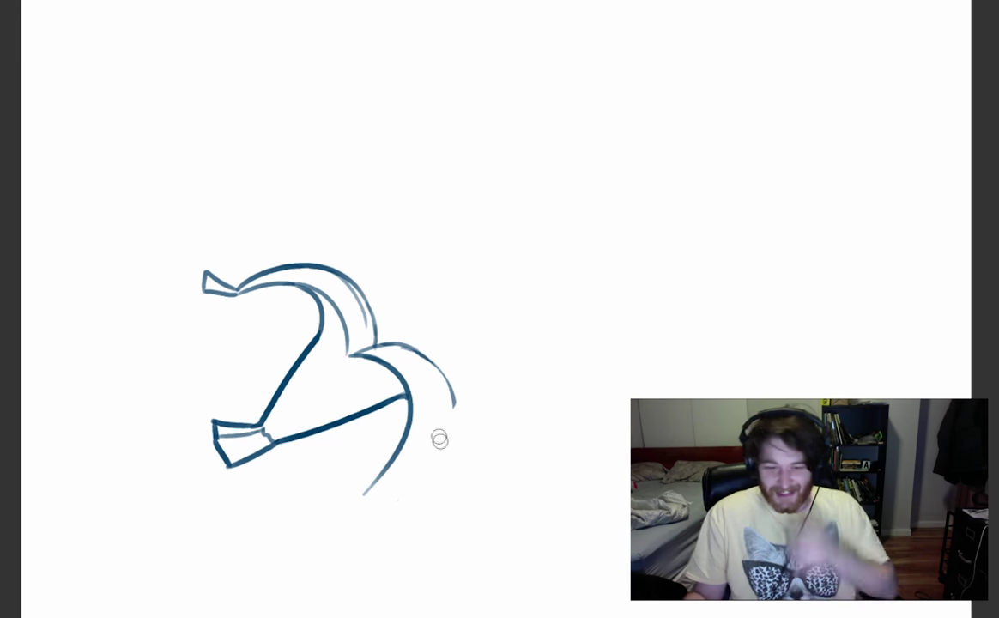
pyautogui.moveTo(398, 345)
pyautogui.mouseDown()
pyautogui.moveTo(460, 414)
pyautogui.moveTo(424, 466)
pyautogui.mouseUp()
pyautogui.hotkey('ctrl', 'z')
pyautogui.moveTo(432, 368); pyautogui.dragTo(454, 391)
pyautogui.hotkey('ctrl', 'z')
pyautogui.hotkey('ctrl', 'z')
pyautogui.moveTo(378, 482)
pyautogui.mouseDown()
pyautogui.moveTo(434, 333)
pyautogui.moveTo(441, 393)
pyautogui.moveTo(389, 450)
pyautogui.moveTo(407, 408)
pyautogui.moveTo(394, 444)
pyautogui.mouseUp()
pyautogui.hotkey('ctrl', 'z')
pyautogui.press('e')
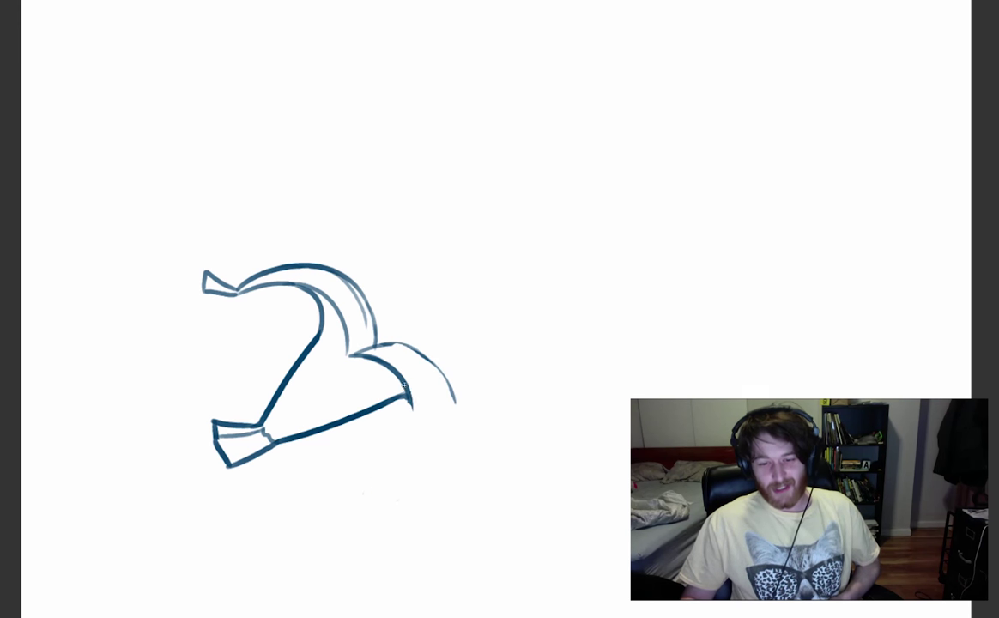
# Redraw the right peel flap as a narrower shape tapering to a point, with an inner ridge line.
pyautogui.moveTo(414, 397); pyautogui.dragTo(390, 508)
pyautogui.moveTo(455, 399); pyautogui.dragTo(391, 508)
pyautogui.moveTo(441, 362)
pyautogui.mouseDown()
pyautogui.moveTo(457, 407)
pyautogui.moveTo(400, 346)
pyautogui.mouseUp()
pyautogui.press('b')
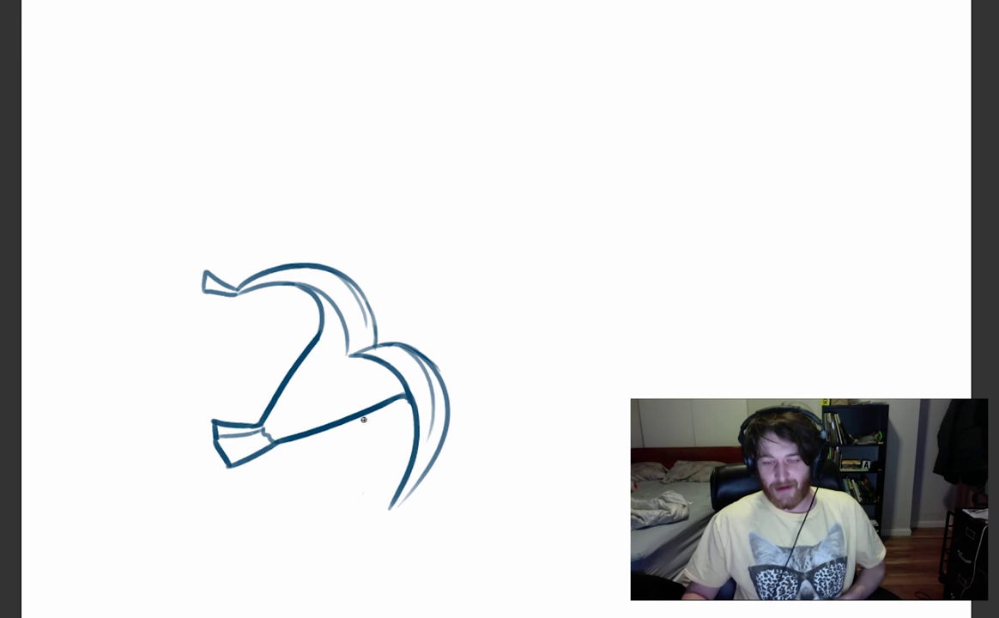
# Draw a crease along the banana's body and a hatched third peel flap hanging beneath it.
pyautogui.moveTo(340, 357); pyautogui.dragTo(283, 424)
pyautogui.moveTo(352, 420)
pyautogui.mouseDown()
pyautogui.moveTo(379, 440)
pyautogui.moveTo(431, 364)
pyautogui.moveTo(321, 481)
pyautogui.moveTo(362, 461)
pyautogui.moveTo(409, 385)
pyautogui.moveTo(407, 412)
pyautogui.mouseUp()
pyautogui.hotkey('ctrl', 'z')
pyautogui.hotkey('ctrl', 'z')
pyautogui.moveTo(386, 449)
pyautogui.mouseDown()
pyautogui.moveTo(365, 470)
pyautogui.moveTo(347, 450)
pyautogui.moveTo(399, 401)
pyautogui.moveTo(395, 424)
pyautogui.mouseUp()
pyautogui.hotkey('ctrl', 'z')
# Add small tips to the two hanging peel flaps and shade the underside of the stem with hatching.
pyautogui.moveTo(387, 509); pyautogui.dragTo(392, 517)
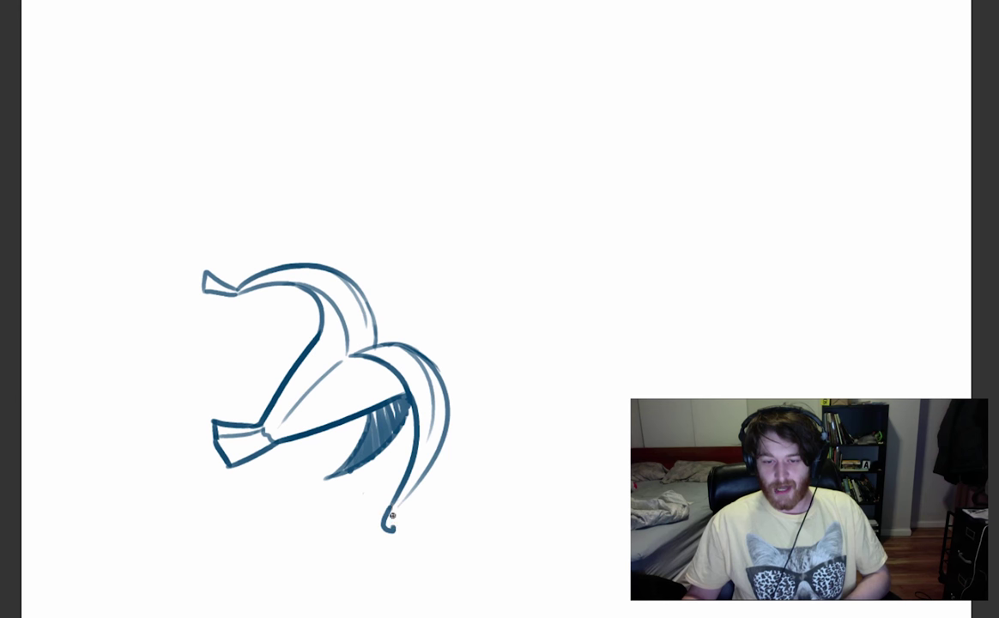
pyautogui.moveTo(331, 474); pyautogui.dragTo(333, 482)
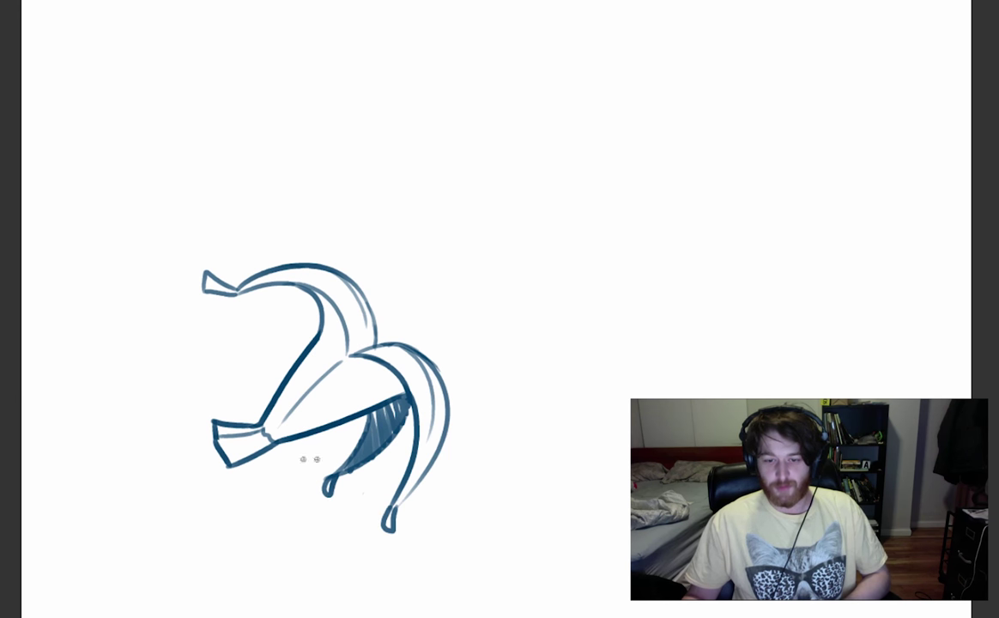
pyautogui.moveTo(220, 439)
pyautogui.mouseDown()
pyautogui.moveTo(232, 448)
pyautogui.moveTo(254, 438)
pyautogui.mouseUp()
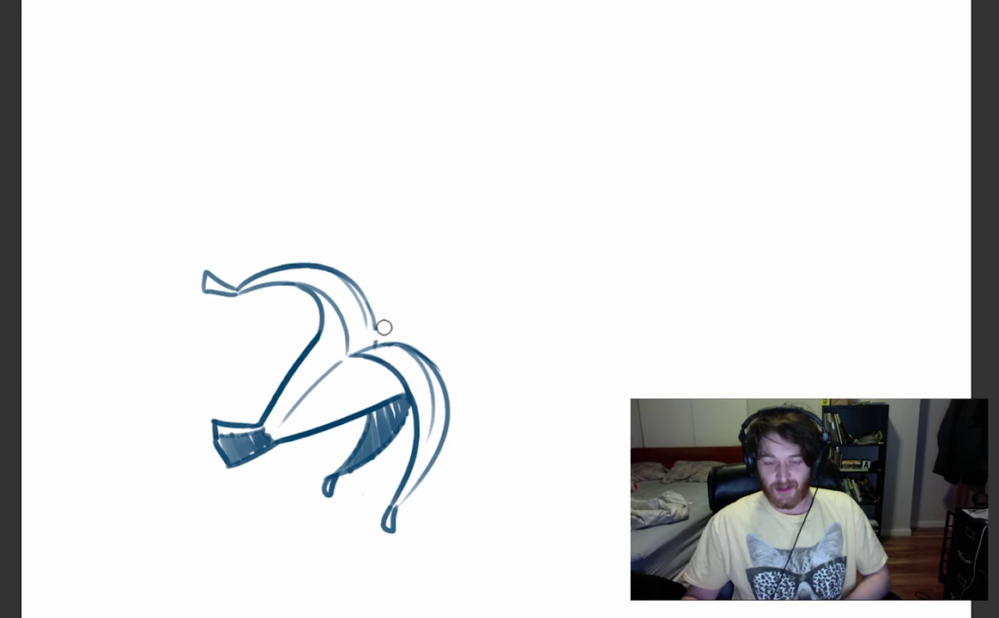
# Draw a tall rounded finger shape rising from the opening between the peel flaps.
pyautogui.moveTo(352, 279)
pyautogui.mouseDown()
pyautogui.moveTo(388, 122)
pyautogui.moveTo(408, 105)
pyautogui.mouseUp()
pyautogui.hotkey('ctrl', 'z')
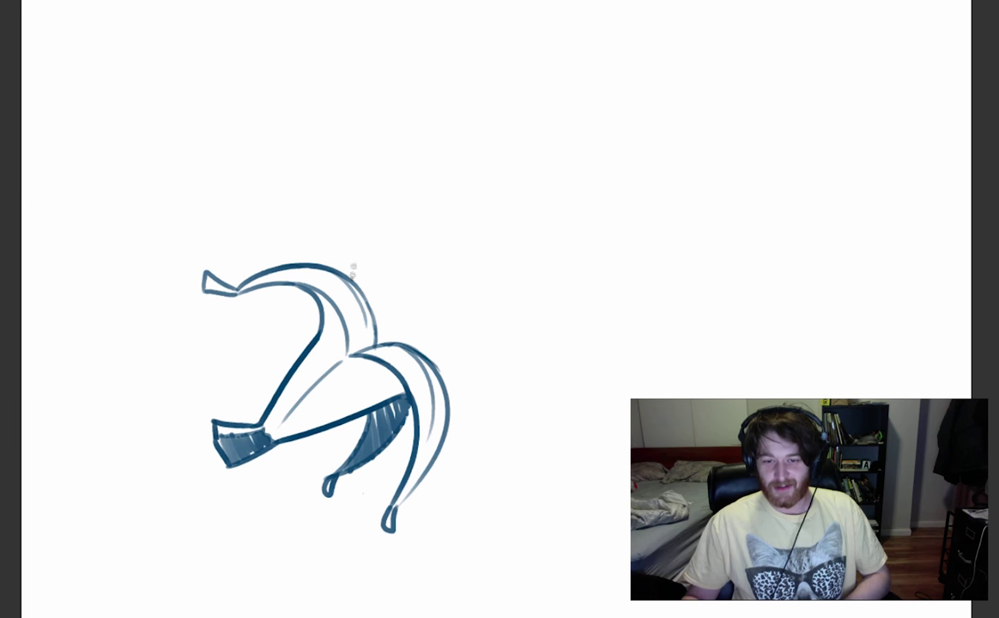
pyautogui.moveTo(353, 269)
pyautogui.mouseDown()
pyautogui.moveTo(380, 136)
pyautogui.moveTo(402, 113)
pyautogui.mouseUp()
pyautogui.hotkey('ctrl', 'z')
pyautogui.moveTo(353, 273); pyautogui.dragTo(375, 137)
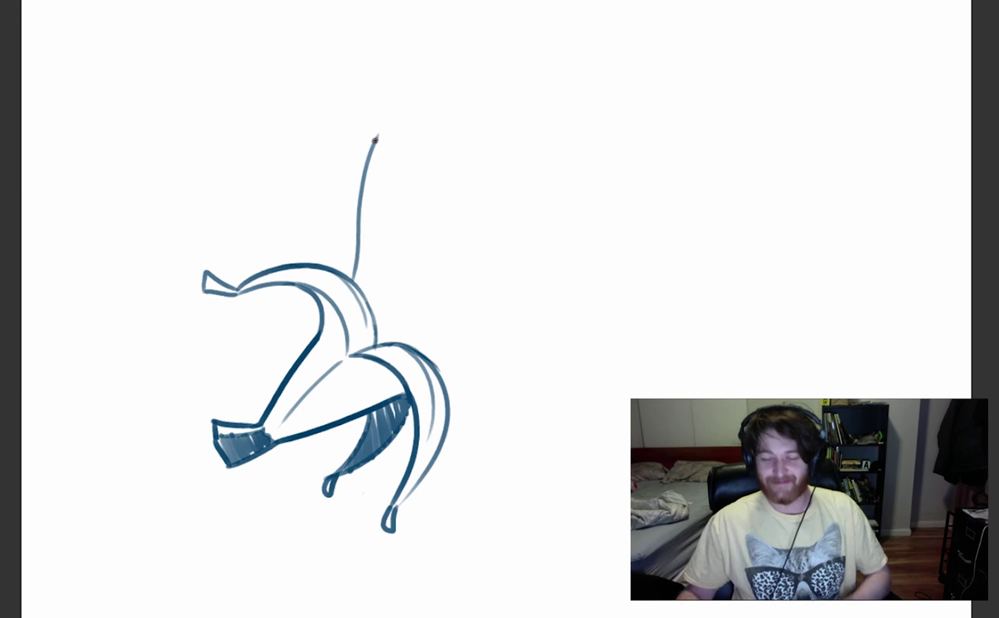
pyautogui.moveTo(378, 135)
pyautogui.mouseDown()
pyautogui.moveTo(413, 157)
pyautogui.moveTo(422, 219)
pyautogui.mouseUp()
pyautogui.hotkey('ctrl', 'z')
pyautogui.moveTo(377, 136)
pyautogui.mouseDown()
pyautogui.moveTo(413, 190)
pyautogui.moveTo(404, 336)
pyautogui.mouseUp()
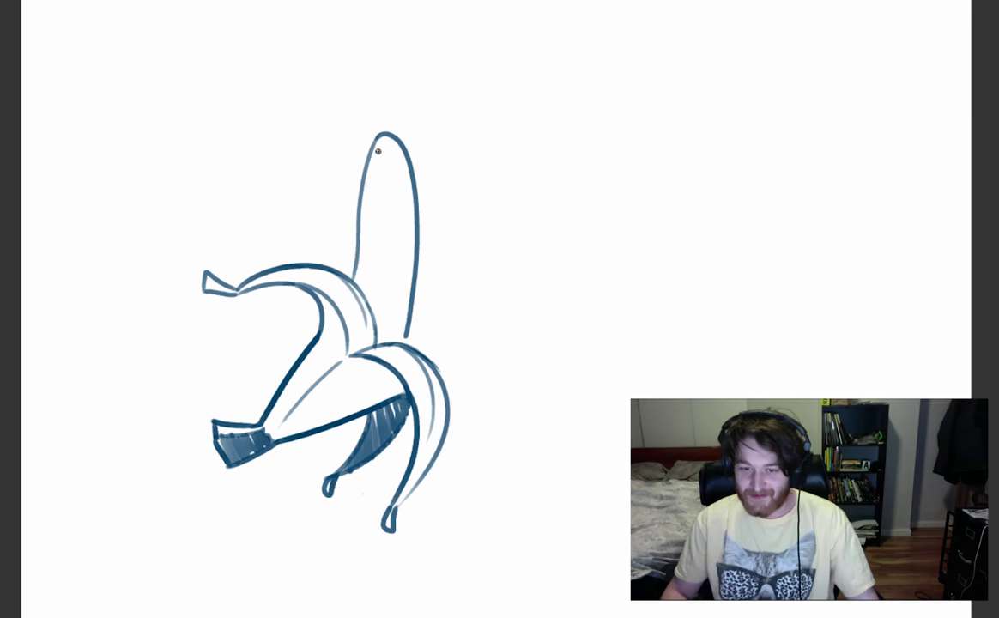
# Reinforce the tall finger's left edge and draw a shorter finger shape behind it on the left.
pyautogui.hotkey('ctrl', 'z')
pyautogui.moveTo(374, 135)
pyautogui.mouseDown()
pyautogui.moveTo(360, 167)
pyautogui.moveTo(365, 238)
pyautogui.moveTo(296, 206)
pyautogui.moveTo(356, 181)
pyautogui.moveTo(327, 217)
pyautogui.moveTo(342, 271)
pyautogui.mouseUp()
pyautogui.hotkey('ctrl', 'z')
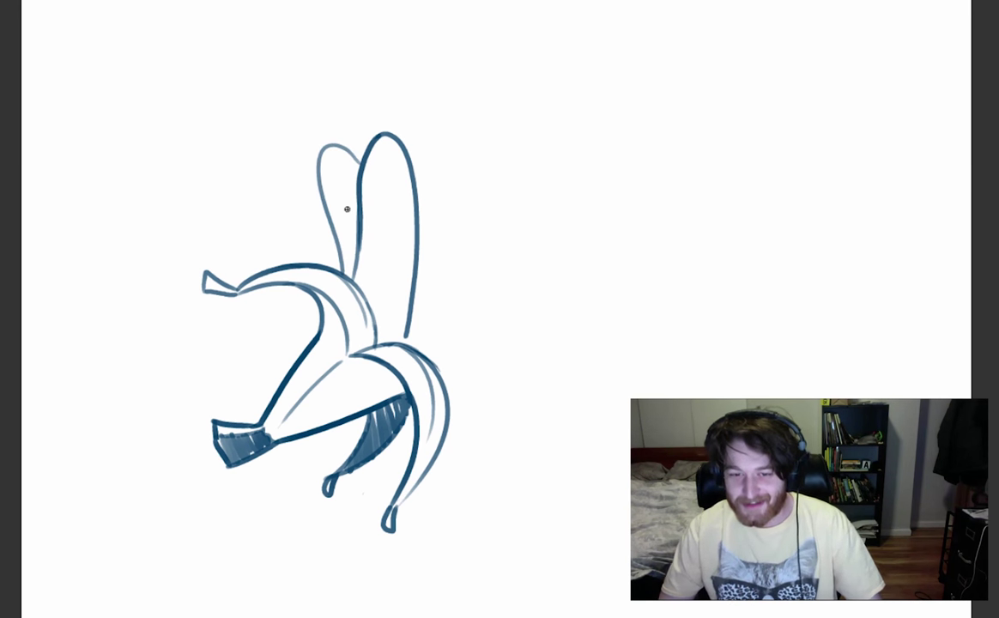
pyautogui.moveTo(341, 147); pyautogui.dragTo(357, 169)
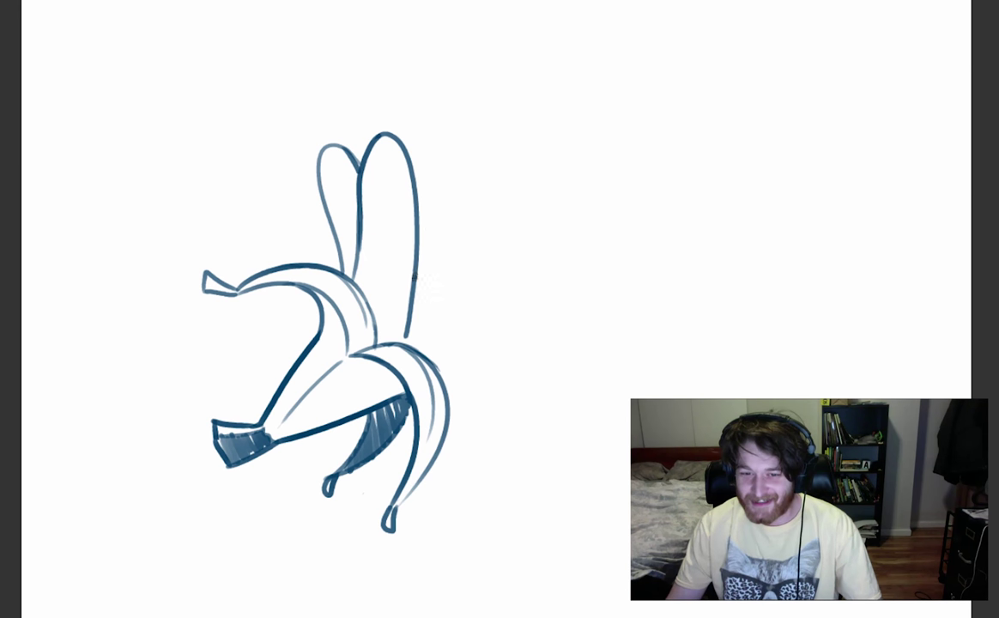
# Draw a taller finger shape behind the middle one on the right, and curve the middle finger's right edge down to the peel.
pyautogui.moveTo(414, 277)
pyautogui.mouseDown()
pyautogui.moveTo(446, 333)
pyautogui.moveTo(399, 352)
pyautogui.mouseUp()
pyautogui.hotkey('ctrl', 'z')
pyautogui.moveTo(416, 142)
pyautogui.mouseDown()
pyautogui.moveTo(403, 359)
pyautogui.moveTo(404, 333)
pyautogui.mouseUp()
pyautogui.press('b')
pyautogui.moveTo(416, 224); pyautogui.dragTo(405, 338)
pyautogui.hotkey('ctrl', 'z')
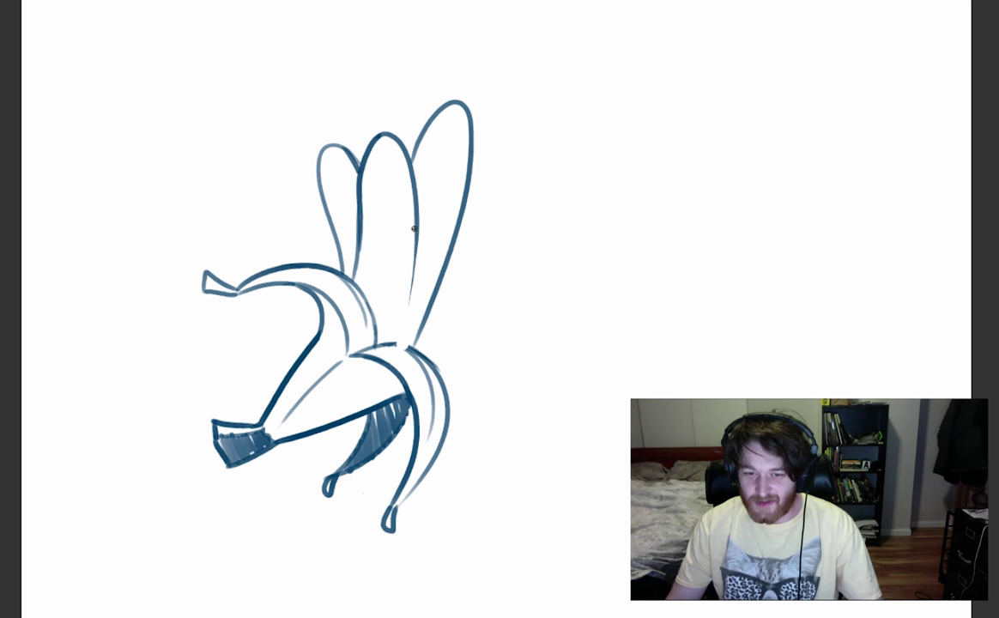
pyautogui.moveTo(416, 208); pyautogui.dragTo(396, 342)
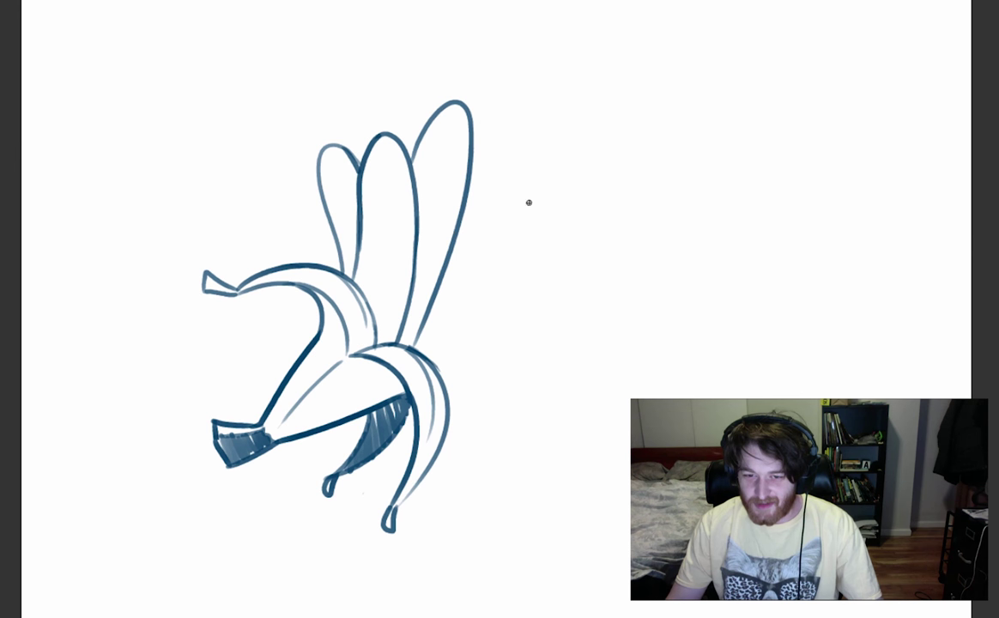
# Draw a large finger shape fanning out from the peel toward the upper right.
pyautogui.moveTo(459, 228)
pyautogui.mouseDown()
pyautogui.moveTo(485, 302)
pyautogui.moveTo(426, 346)
pyautogui.mouseUp()
pyautogui.hotkey('ctrl', 'z')
pyautogui.moveTo(456, 246)
pyautogui.mouseDown()
pyautogui.moveTo(444, 328)
pyautogui.moveTo(421, 352)
pyautogui.moveTo(424, 381)
pyautogui.mouseUp()
pyautogui.hotkey('ctrl', 'z')
pyautogui.moveTo(447, 325)
pyautogui.mouseDown()
pyautogui.moveTo(521, 383)
pyautogui.moveTo(498, 386)
pyautogui.mouseUp()
pyautogui.hotkey('ctrl', 'z')
# Draw a low finger shape pointing right above the peel flap and another tucked behind it below the large angled finger.
pyautogui.moveTo(453, 324); pyautogui.dragTo(550, 372)
pyautogui.moveTo(438, 374); pyautogui.dragTo(539, 396)
pyautogui.hotkey('ctrl', 'z')
pyautogui.moveTo(509, 287); pyautogui.dragTo(478, 339)
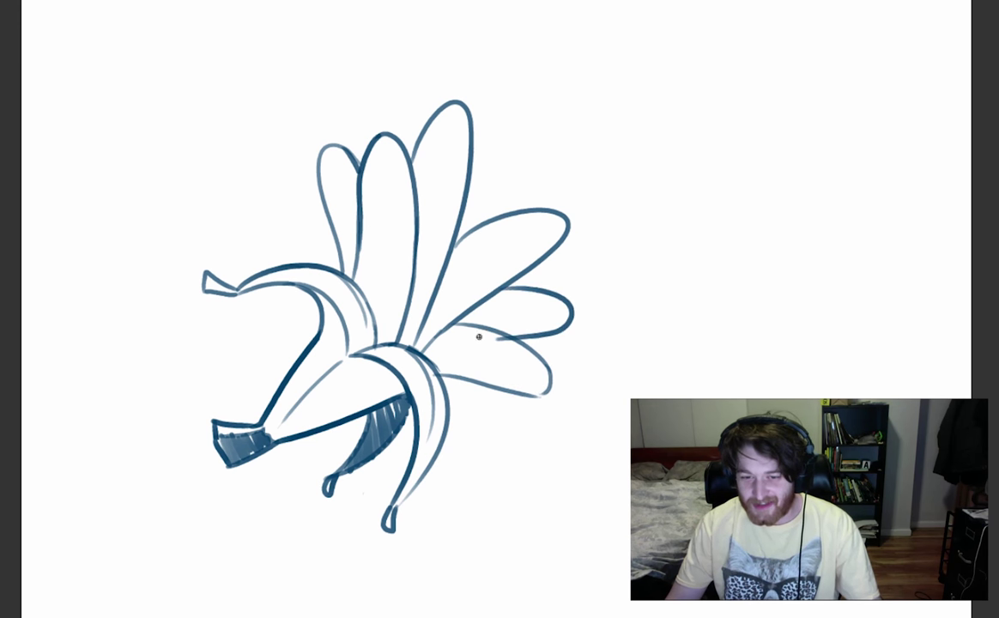
pyautogui.hotkey('ctrl', 'z')
pyautogui.moveTo(510, 284)
pyautogui.mouseDown()
pyautogui.moveTo(573, 317)
pyautogui.moveTo(502, 334)
pyautogui.mouseUp()
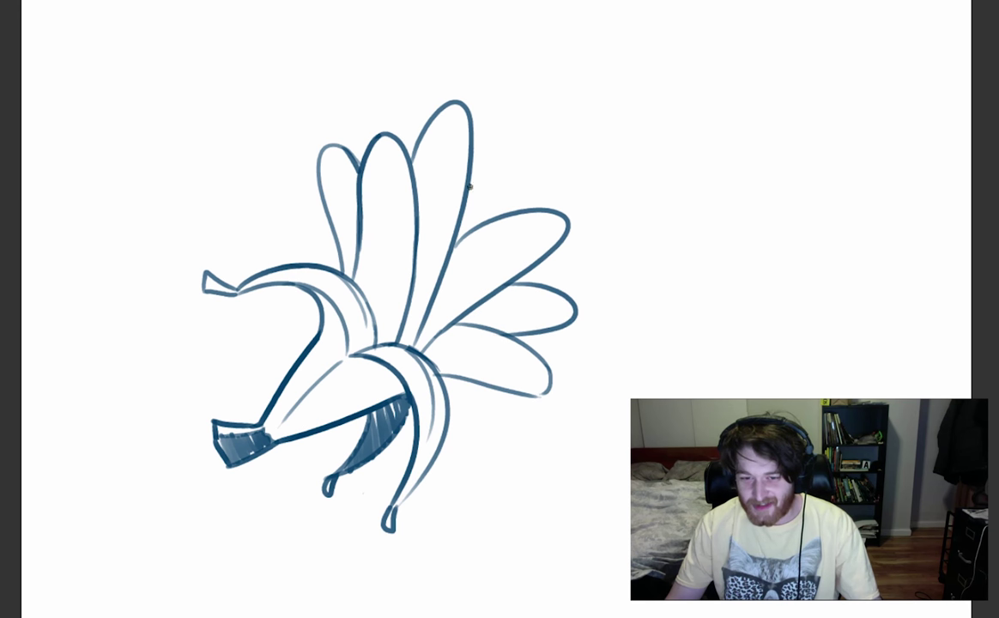
# Add a finger behind the tallest one on its right, and erase the crossing base lines to extend the lowest finger's upper edge.
pyautogui.moveTo(484, 170); pyautogui.dragTo(509, 204)
pyautogui.hotkey('ctrl', 'z')
pyautogui.moveTo(473, 175)
pyautogui.mouseDown()
pyautogui.moveTo(511, 194)
pyautogui.moveTo(506, 208)
pyautogui.mouseUp()
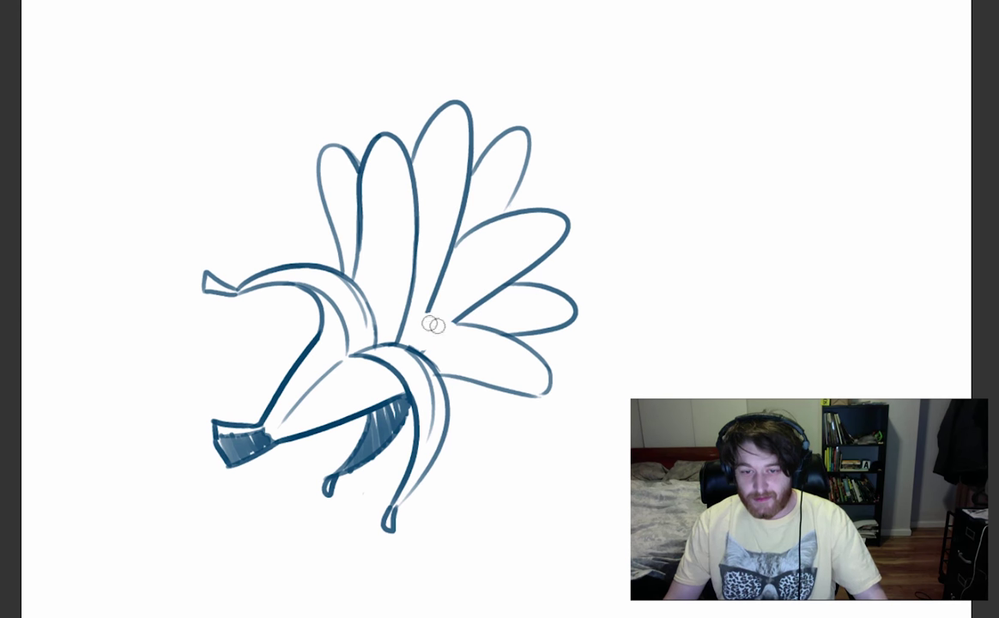
pyautogui.moveTo(408, 324); pyautogui.dragTo(455, 323)
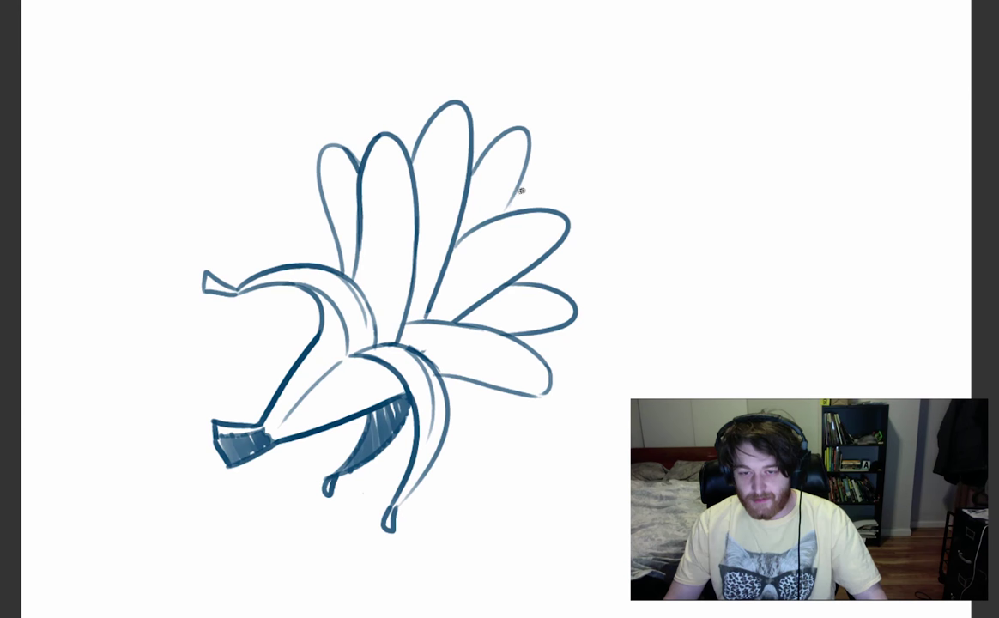
# Draw two more background fingers, one behind the large angled finger's right side and one at the bunch's upper right.
pyautogui.moveTo(520, 204); pyautogui.dragTo(549, 263)
pyautogui.hotkey('ctrl', 'z')
pyautogui.moveTo(569, 224); pyautogui.dragTo(544, 284)
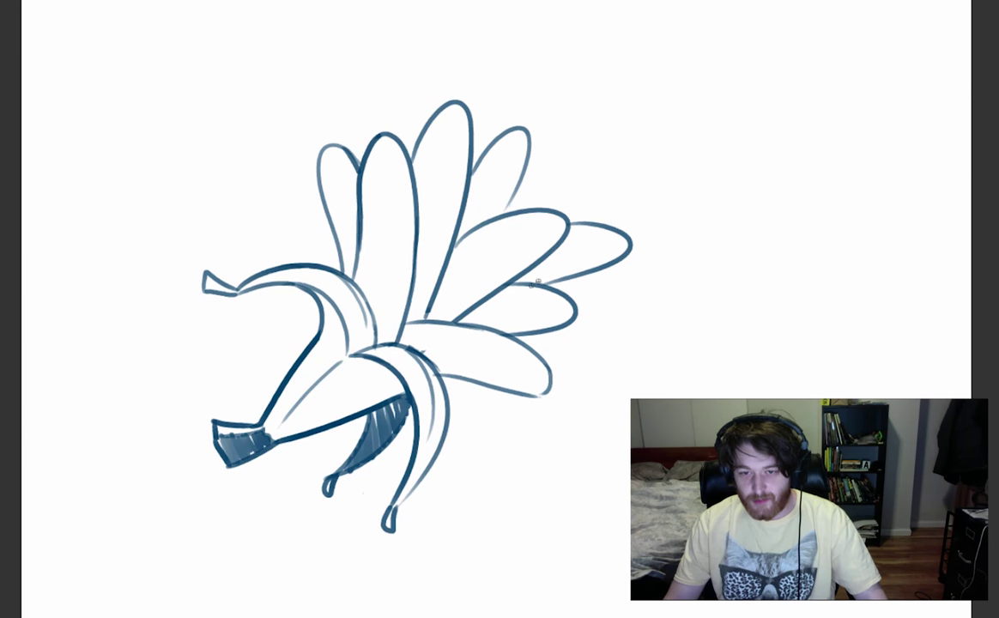
pyautogui.moveTo(532, 155)
pyautogui.mouseDown()
pyautogui.moveTo(573, 139)
pyautogui.moveTo(559, 200)
pyautogui.mouseUp()
pyautogui.hotkey('ctrl', 'z')
pyautogui.moveTo(527, 159); pyautogui.dragTo(555, 208)
pyautogui.moveTo(526, 160); pyautogui.dragTo(507, 197)
pyautogui.hotkey('ctrl', 'z')
pyautogui.moveTo(526, 163); pyautogui.dragTo(509, 211)
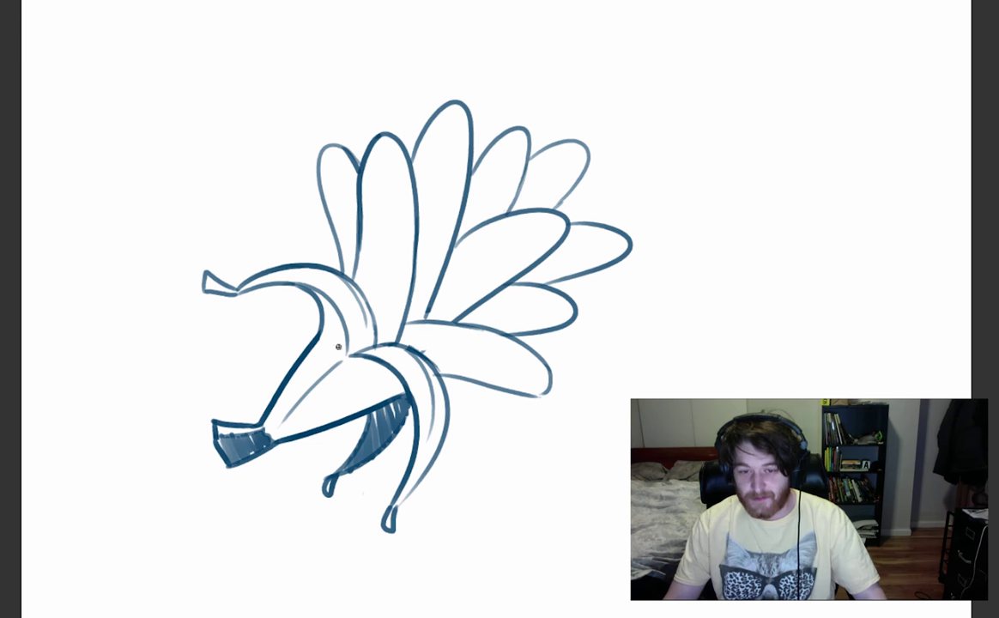
# Select the stem and lower body, move them slightly down, and redraw the upper body edge to close the gap.
pyautogui.moveTo(333, 340)
pyautogui.mouseDown()
pyautogui.moveTo(256, 347)
pyautogui.moveTo(184, 469)
pyautogui.moveTo(330, 438)
pyautogui.moveTo(371, 410)
pyautogui.moveTo(343, 357)
pyautogui.moveTo(380, 316)
pyautogui.mouseUp()
pyautogui.hotkey('ctrl', 't')
pyautogui.moveTo(352, 356); pyautogui.dragTo(352, 363)
pyautogui.press('Return')
pyautogui.hotkey('ctrl', 'd')
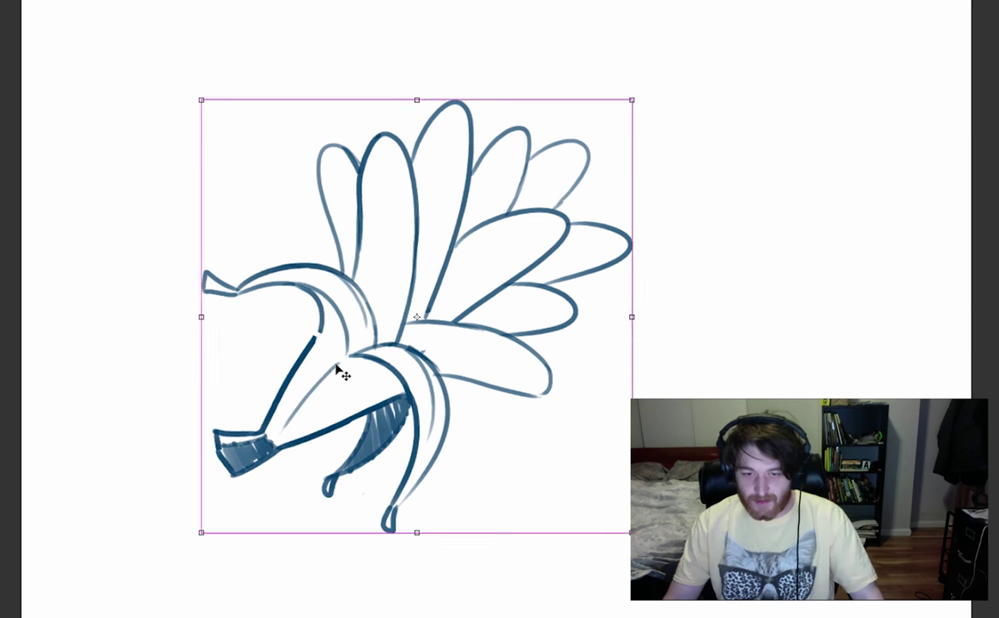
pyautogui.moveTo(323, 318); pyautogui.dragTo(313, 347)
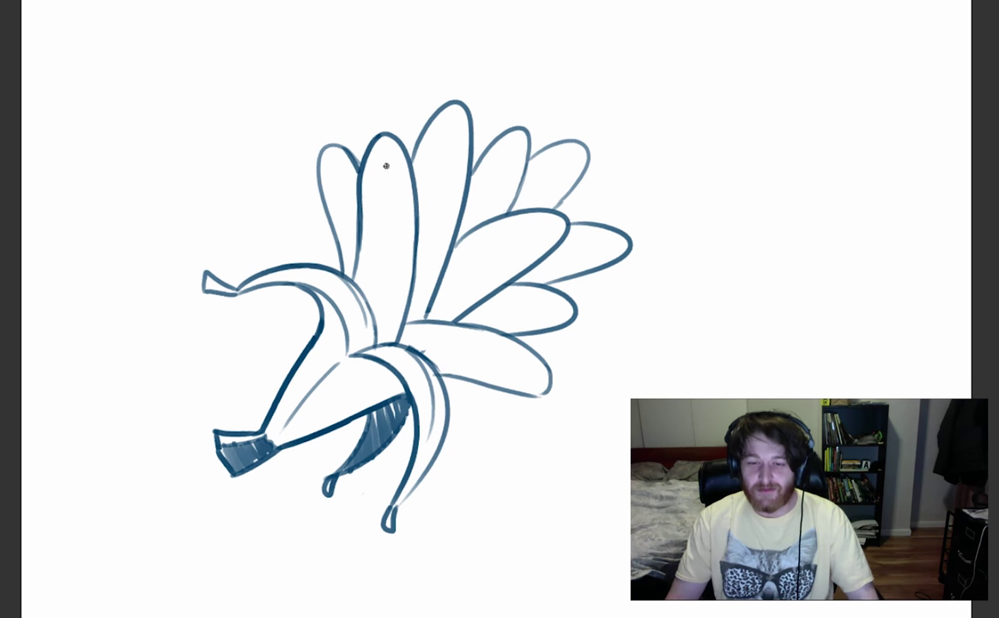
# Draw short knuckle creases across the two leftmost fingers and across the tallest finger.
pyautogui.moveTo(362, 204)
pyautogui.mouseDown()
pyautogui.moveTo(401, 203)
pyautogui.moveTo(401, 226)
pyautogui.mouseUp()
pyautogui.moveTo(322, 190); pyautogui.dragTo(338, 190)
pyautogui.moveTo(325, 206); pyautogui.dragTo(345, 204)
pyautogui.moveTo(432, 159); pyautogui.dragTo(463, 167)
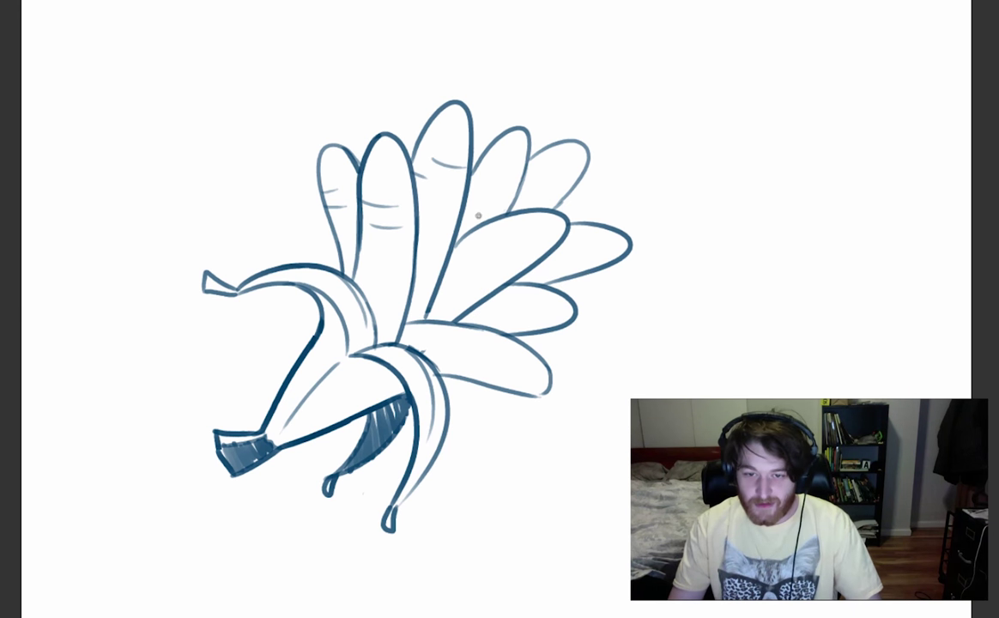
pyautogui.hotkey('ctrl', 'z')
pyautogui.press('e')
pyautogui.moveTo(431, 159); pyautogui.dragTo(430, 156)
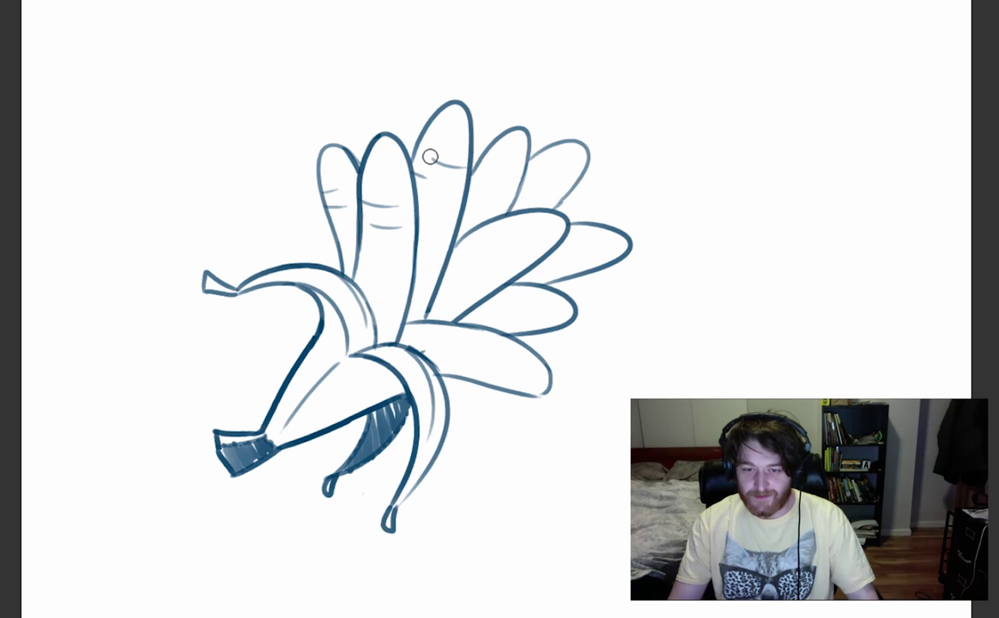
# Add paired knuckle creases to the right-hand fingers, and replace the tallest finger's crease with a lower pair.
pyautogui.moveTo(484, 179); pyautogui.dragTo(504, 188)
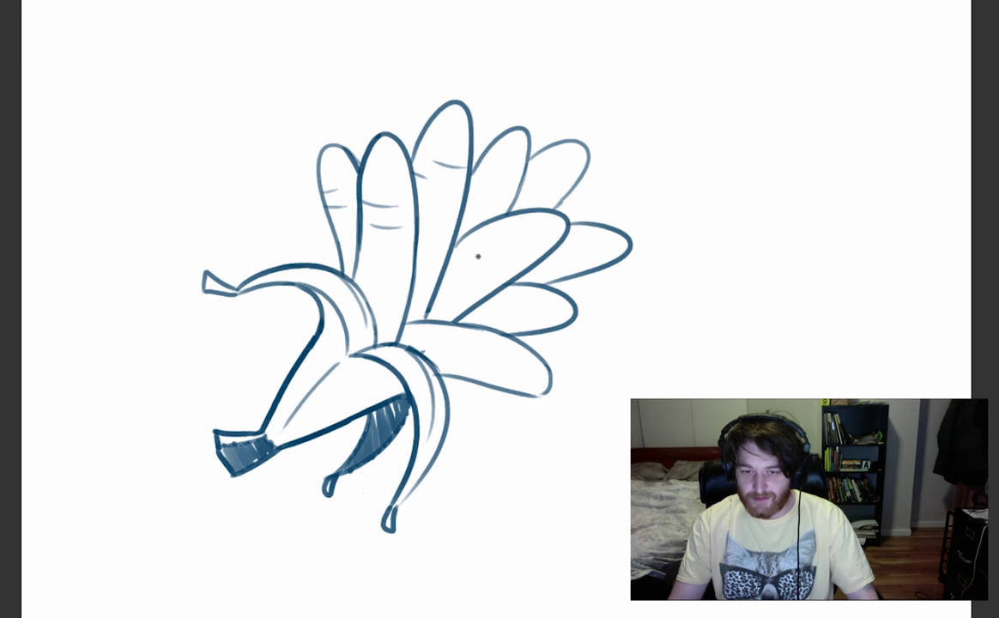
pyautogui.moveTo(482, 231); pyautogui.dragTo(489, 248)
pyautogui.moveTo(491, 230); pyautogui.dragTo(498, 246)
pyautogui.moveTo(454, 328); pyautogui.dragTo(452, 349)
pyautogui.moveTo(472, 187)
pyautogui.mouseDown()
pyautogui.moveTo(490, 197)
pyautogui.moveTo(485, 207)
pyautogui.mouseUp()
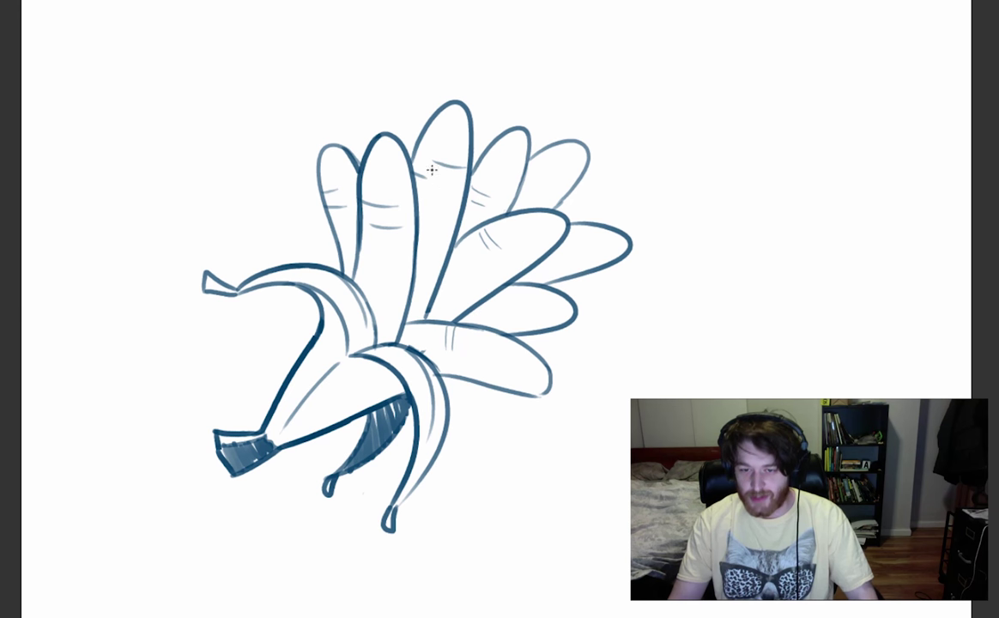
pyautogui.moveTo(421, 173)
pyautogui.mouseDown()
pyautogui.moveTo(415, 188)
pyautogui.moveTo(439, 209)
pyautogui.mouseUp()
pyautogui.press('b')
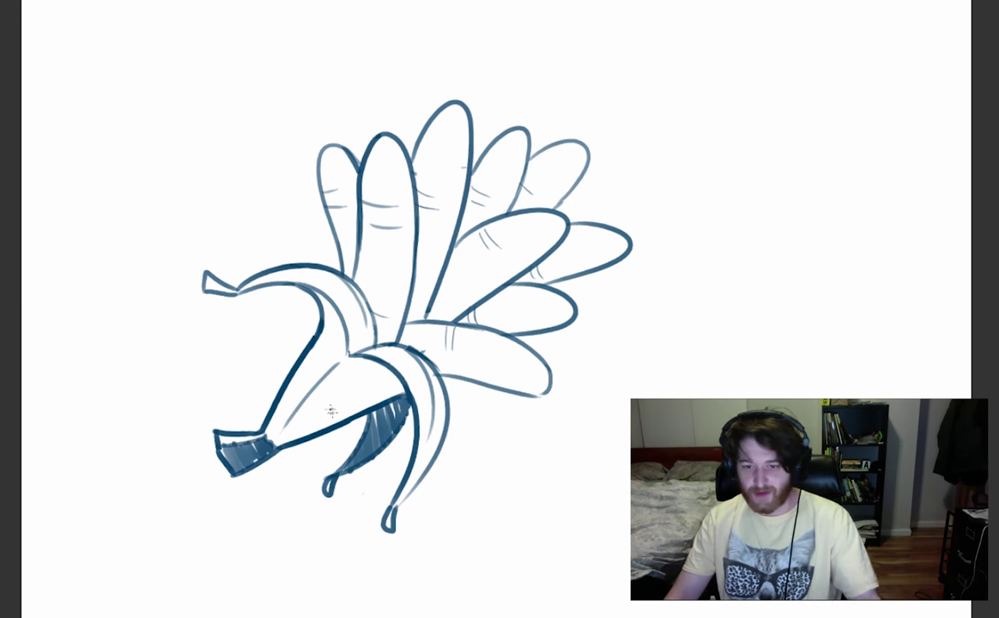
# Select the banana's stem and lower body, transform them slightly down and to the right, and deselect.
pyautogui.moveTo(296, 328)
pyautogui.mouseDown()
pyautogui.moveTo(313, 433)
pyautogui.moveTo(354, 371)
pyautogui.moveTo(311, 326)
pyautogui.moveTo(296, 328)
pyautogui.mouseUp()
pyautogui.hotkey('ctrl', 't')
pyautogui.moveTo(369, 287); pyautogui.dragTo(393, 301)
pyautogui.moveTo(348, 406); pyautogui.dragTo(352, 411)
pyautogui.press('Return')
pyautogui.press('Return')
pyautogui.hotkey('ctrl', 'd')
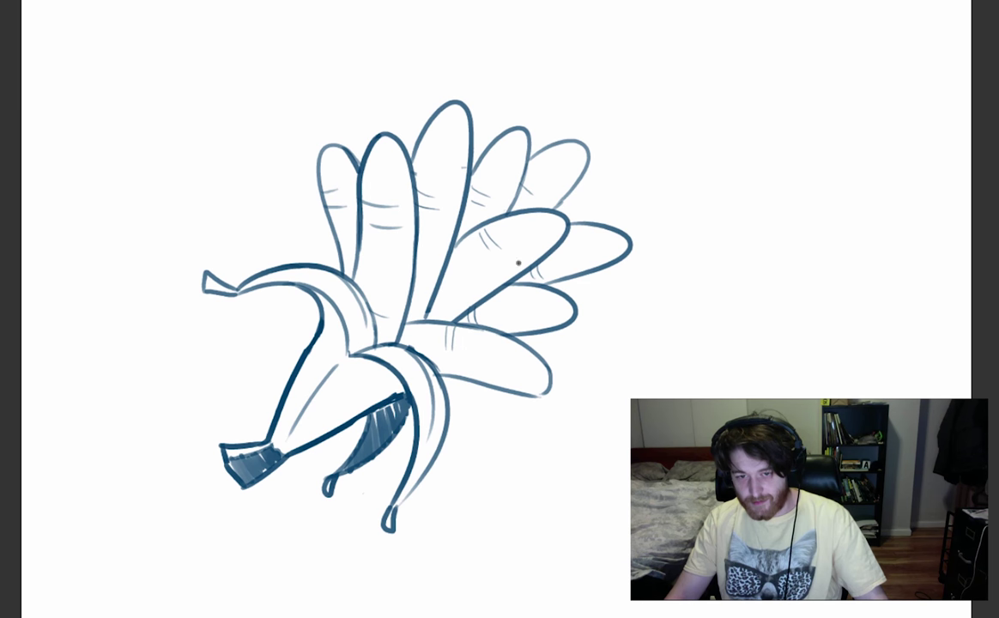
# Rotate the whole drawing slightly counterclockwise.
pyautogui.hotkey('ctrl', 't')
pyautogui.moveTo(644, 90)
pyautogui.mouseDown()
pyautogui.moveTo(699, 339)
pyautogui.moveTo(343, 515)
pyautogui.moveTo(660, 171)
pyautogui.moveTo(605, 108)
pyautogui.mouseUp()
pyautogui.press('Return')
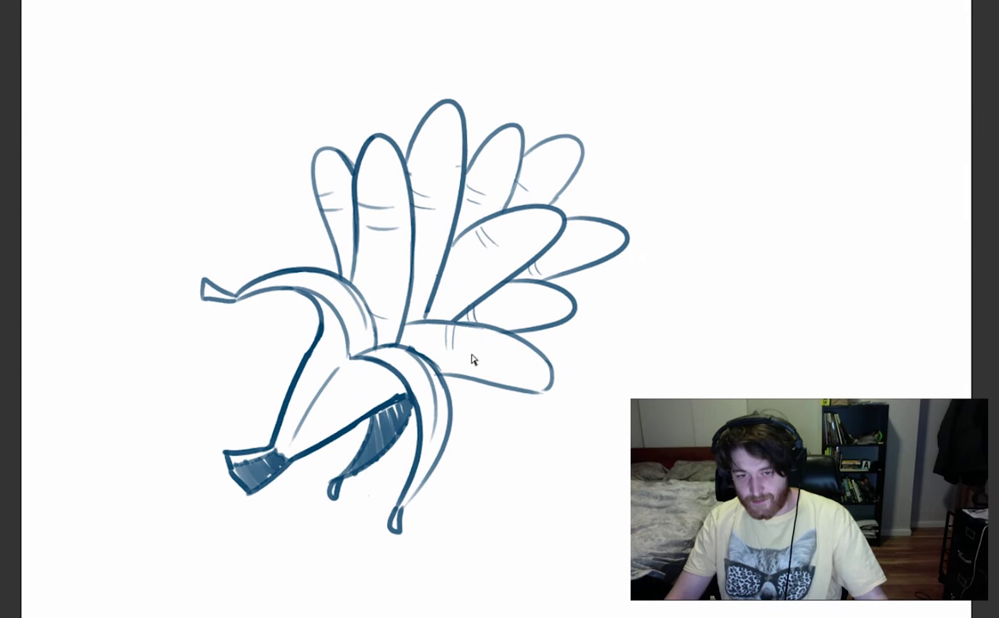
pyautogui.moveTo(372, 162); pyautogui.dragTo(373, 169)
pyautogui.moveTo(383, 159); pyautogui.dragTo(382, 168)
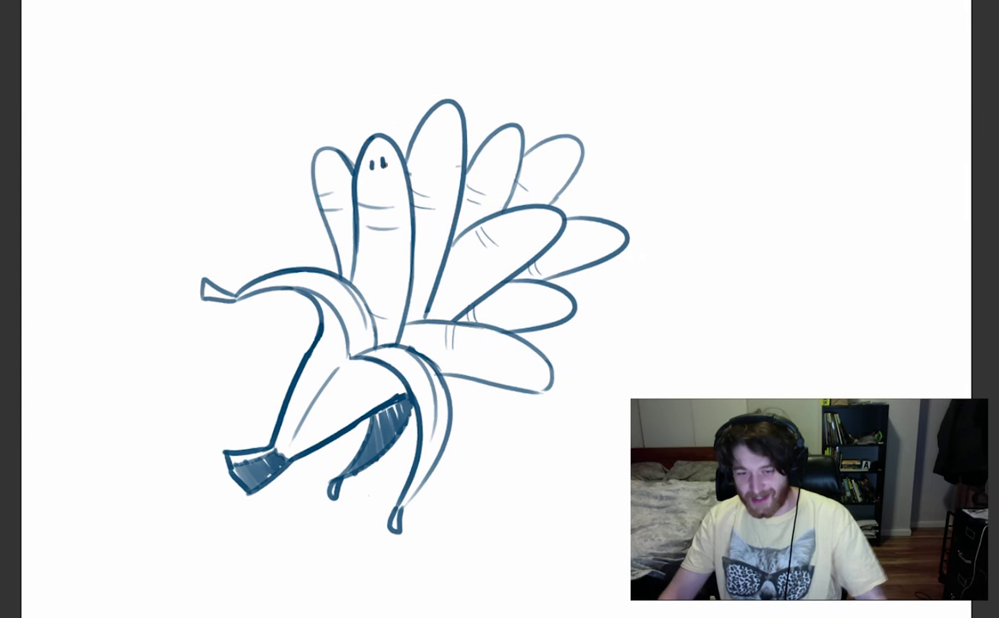
pyautogui.hotkey('ctrl', 'z')
pyautogui.hotkey('ctrl', 'z')
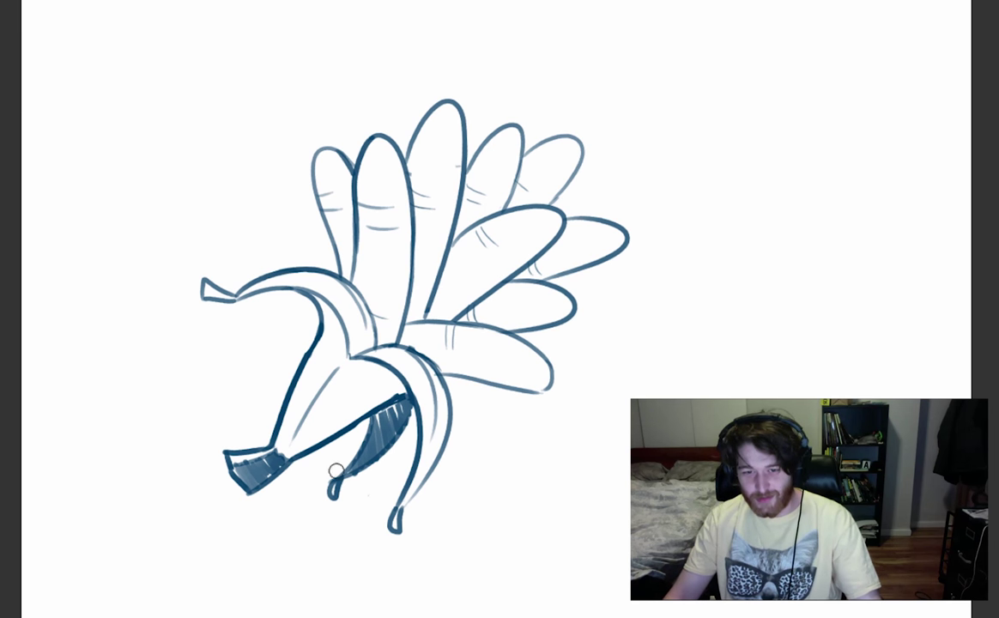
# Move the drawing to the right and draw dot-eyed smiley faces on the front upright finger and the tallest finger.
pyautogui.moveTo(504, 368)
pyautogui.mouseDown()
pyautogui.moveTo(575, 352)
pyautogui.moveTo(574, 362)
pyautogui.mouseUp()
pyautogui.moveTo(438, 165); pyautogui.dragTo(458, 165)
pyautogui.click(444, 155)
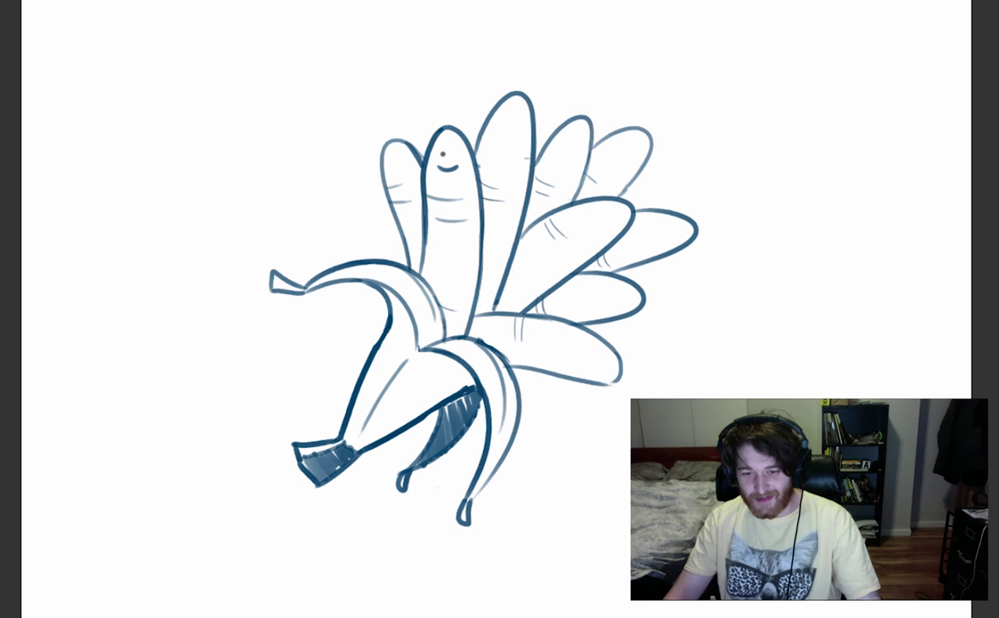
pyautogui.moveTo(500, 136); pyautogui.dragTo(518, 135)
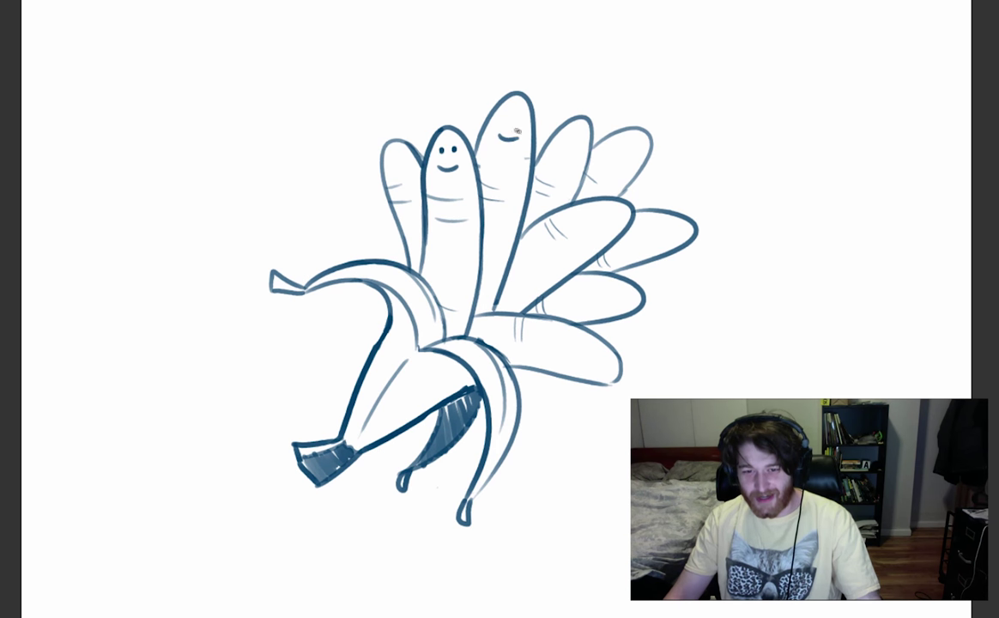
pyautogui.click(505, 118)
pyautogui.click(519, 115)
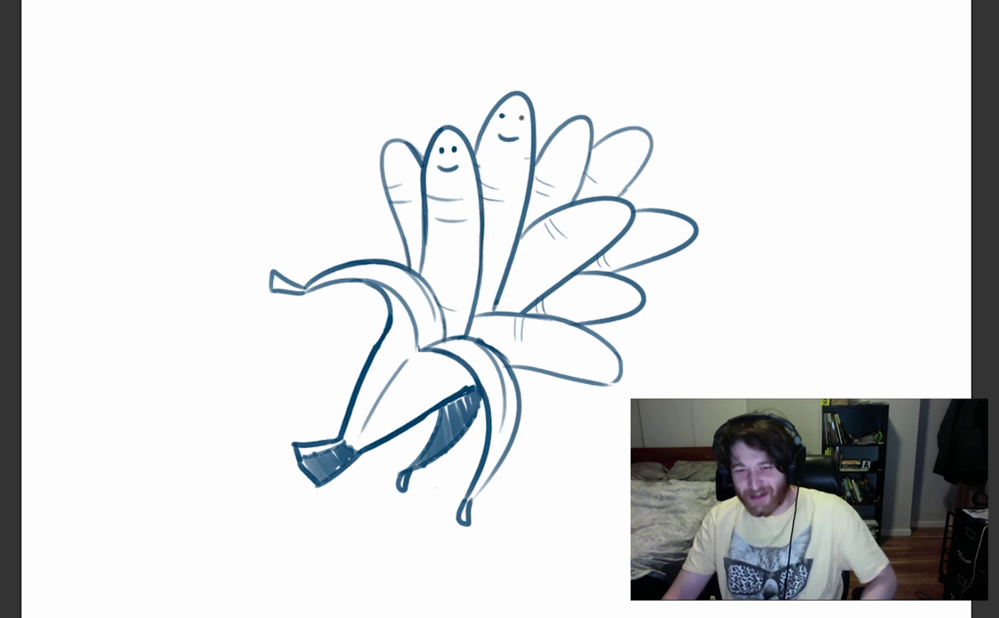
# Draw open-mouthed smiling faces on the finger right of the tallest and on the leftmost finger, erasing the latter's upper crease.
pyautogui.moveTo(559, 148); pyautogui.dragTo(582, 148)
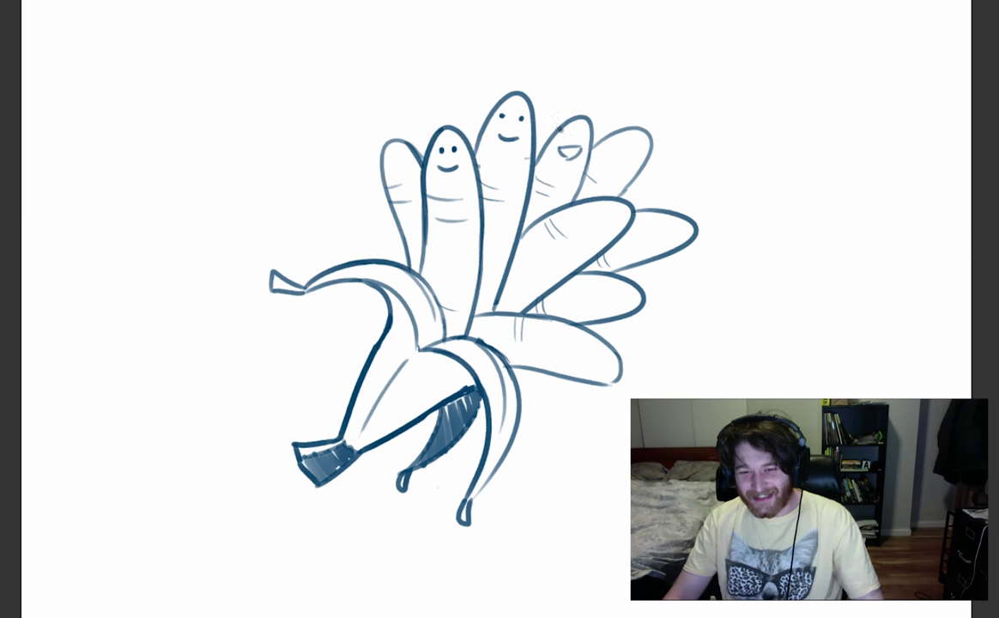
pyautogui.moveTo(561, 151); pyautogui.dragTo(581, 150)
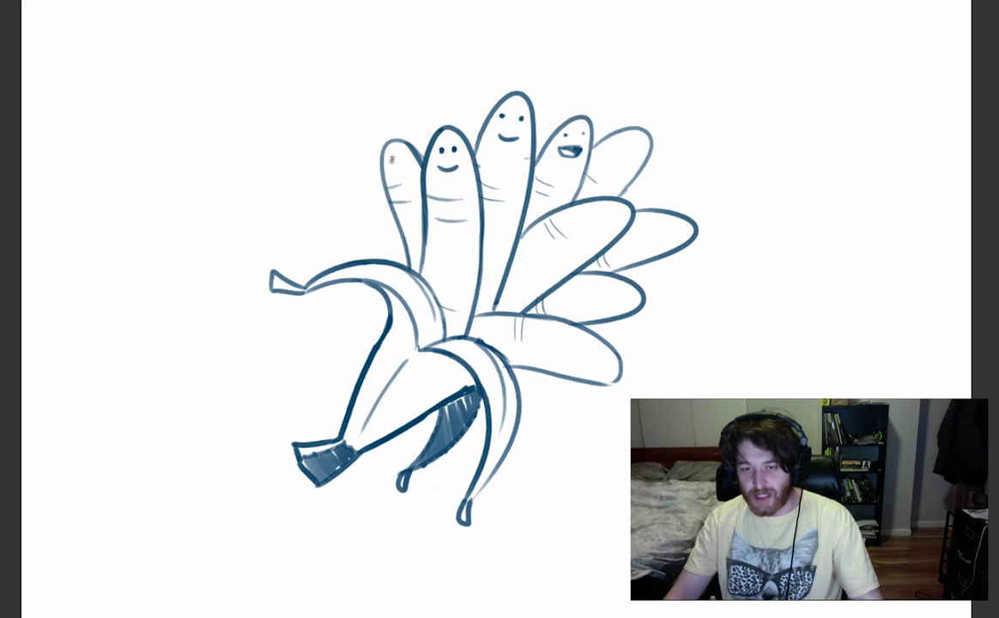
pyautogui.press('e')
pyautogui.moveTo(388, 187); pyautogui.dragTo(400, 184)
pyautogui.press('e')
pyautogui.moveTo(386, 173)
pyautogui.mouseDown()
pyautogui.moveTo(408, 164)
pyautogui.moveTo(385, 186)
pyautogui.mouseUp()
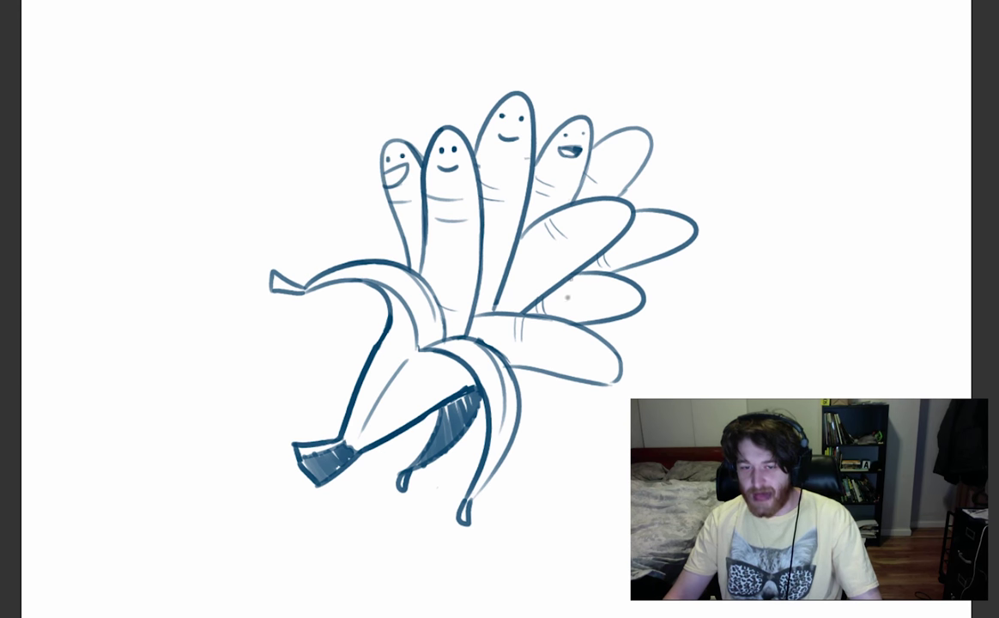
# Draw a frowning face on the large angled finger and darken part of the leftmost finger's open mouth.
pyautogui.moveTo(595, 221); pyautogui.dragTo(606, 230)
pyautogui.click(586, 209)
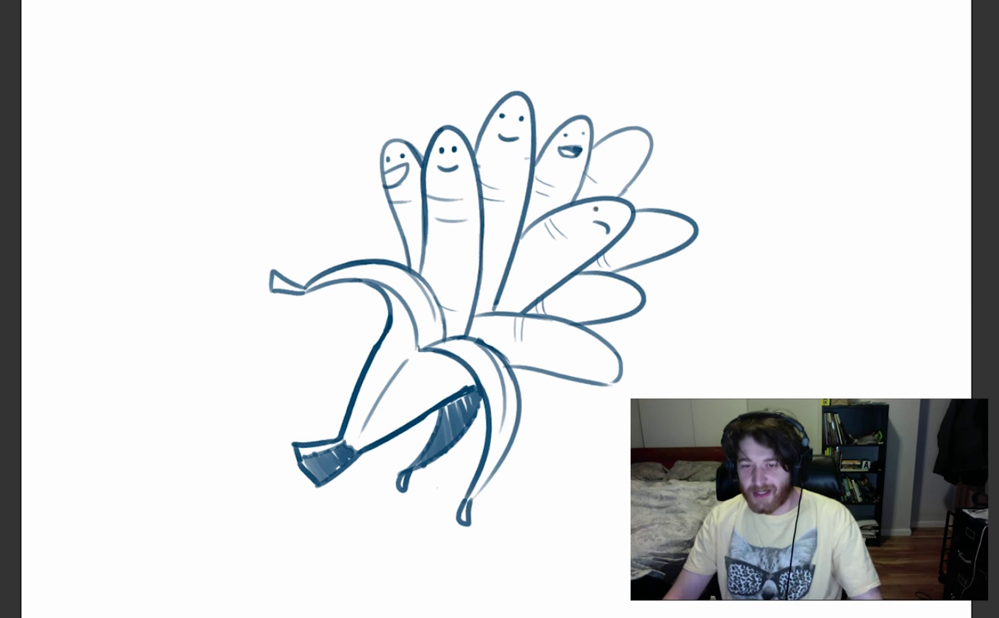
pyautogui.moveTo(396, 169); pyautogui.dragTo(392, 183)
pyautogui.moveTo(387, 172); pyautogui.dragTo(389, 181)
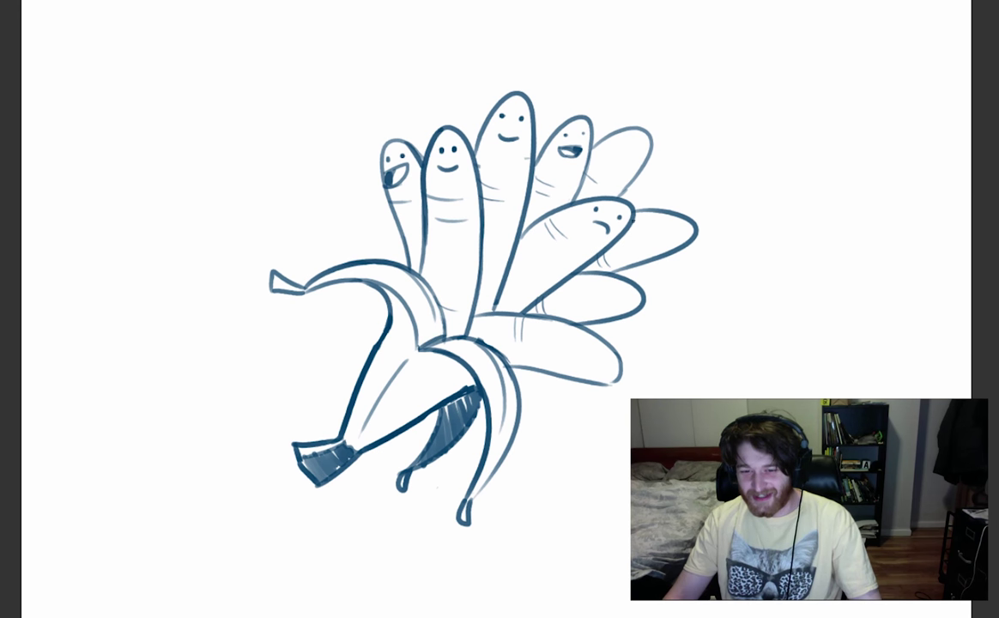
# Draw faces on the four remaining right-hand fingers: one-eyed, uneven-eyed, deadpan with line eyes, and tongue-out on the lowest.
pyautogui.click(624, 143)
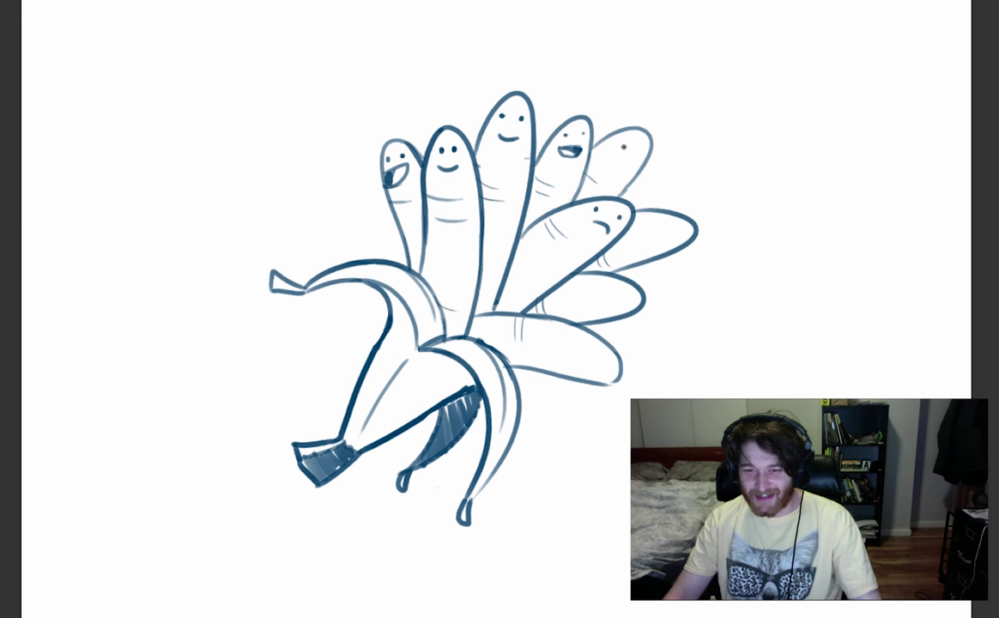
pyautogui.moveTo(626, 141)
pyautogui.mouseDown()
pyautogui.moveTo(638, 153)
pyautogui.moveTo(630, 141)
pyautogui.mouseUp()
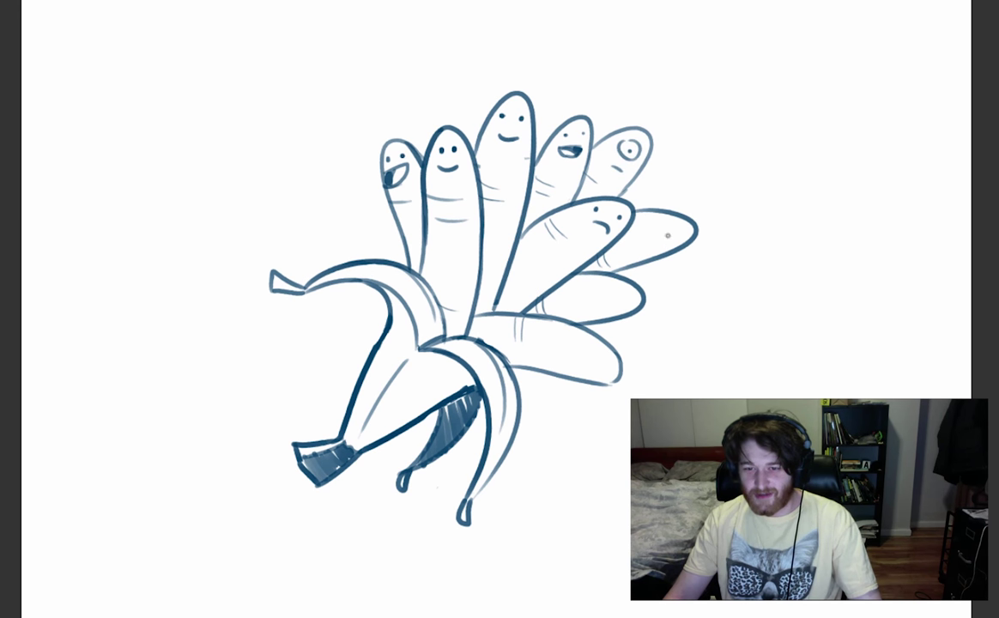
pyautogui.moveTo(661, 222)
pyautogui.mouseDown()
pyautogui.moveTo(686, 233)
pyautogui.moveTo(660, 246)
pyautogui.mouseUp()
pyautogui.click(665, 226)
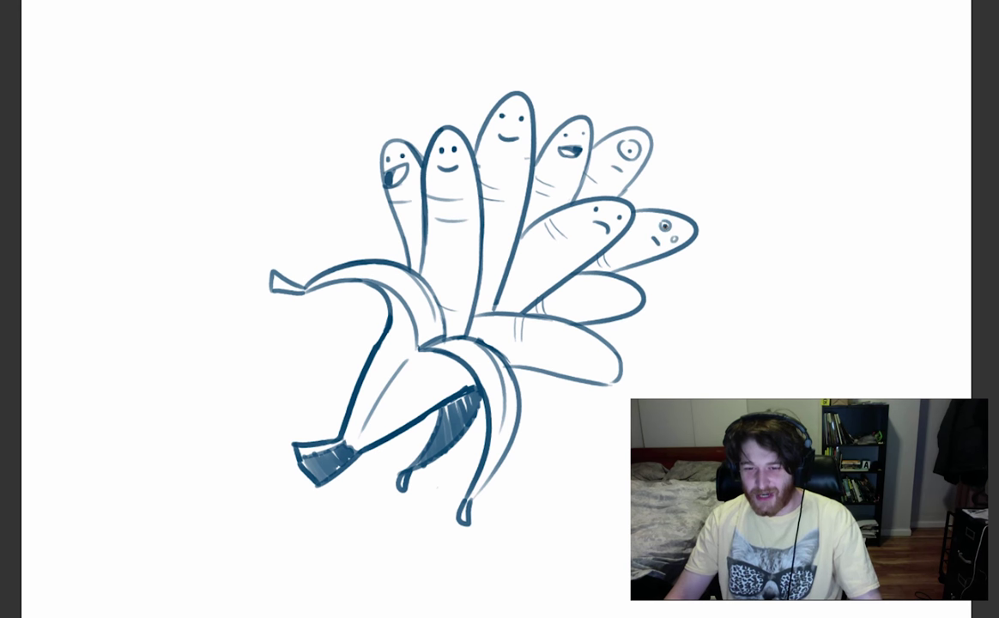
pyautogui.click(674, 239)
pyautogui.moveTo(656, 239); pyautogui.dragTo(653, 243)
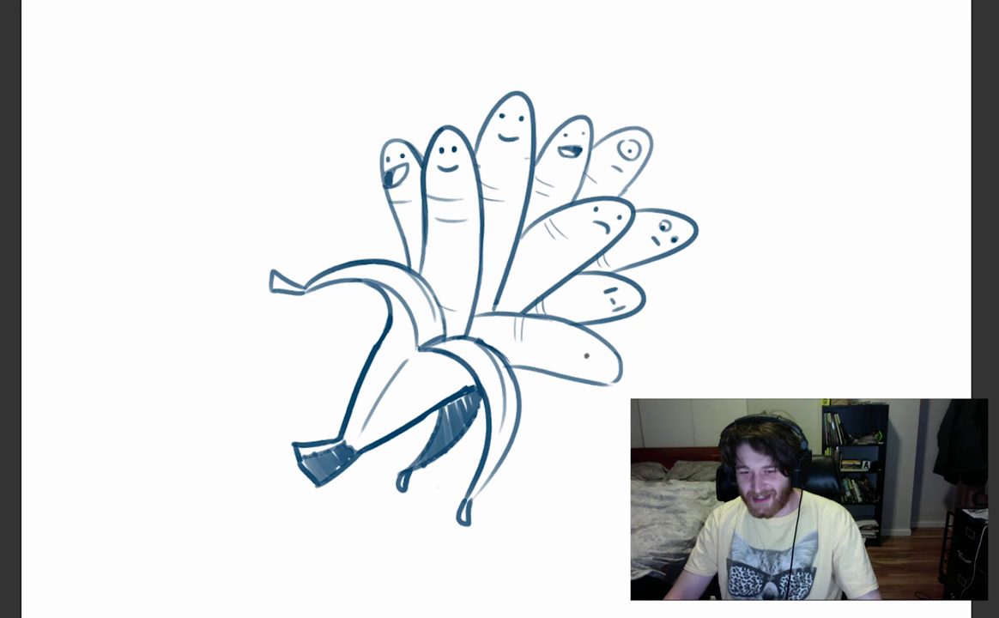
pyautogui.moveTo(592, 356); pyautogui.dragTo(592, 374)
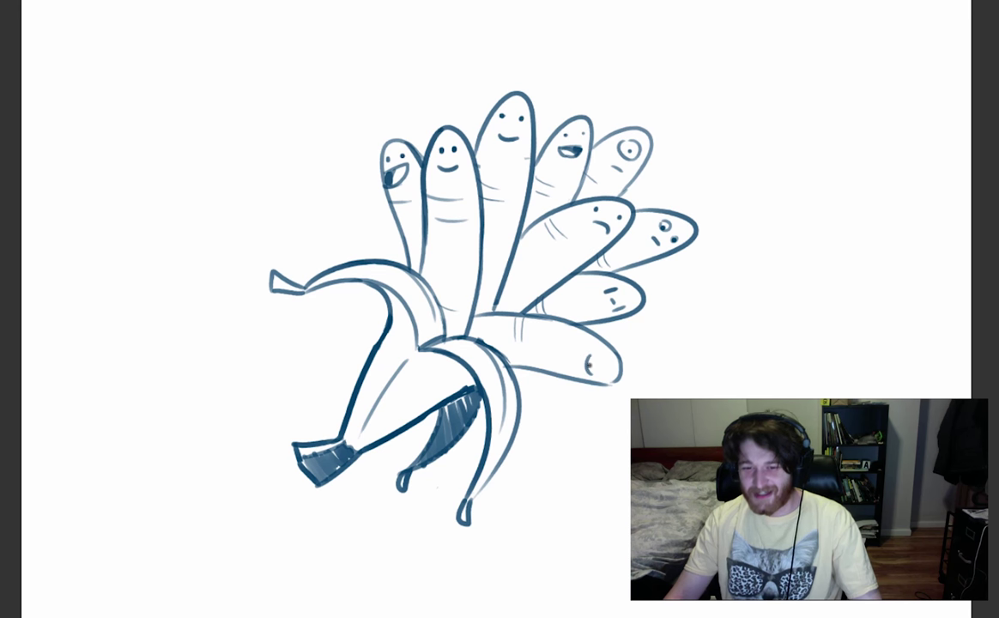
pyautogui.click(592, 359)
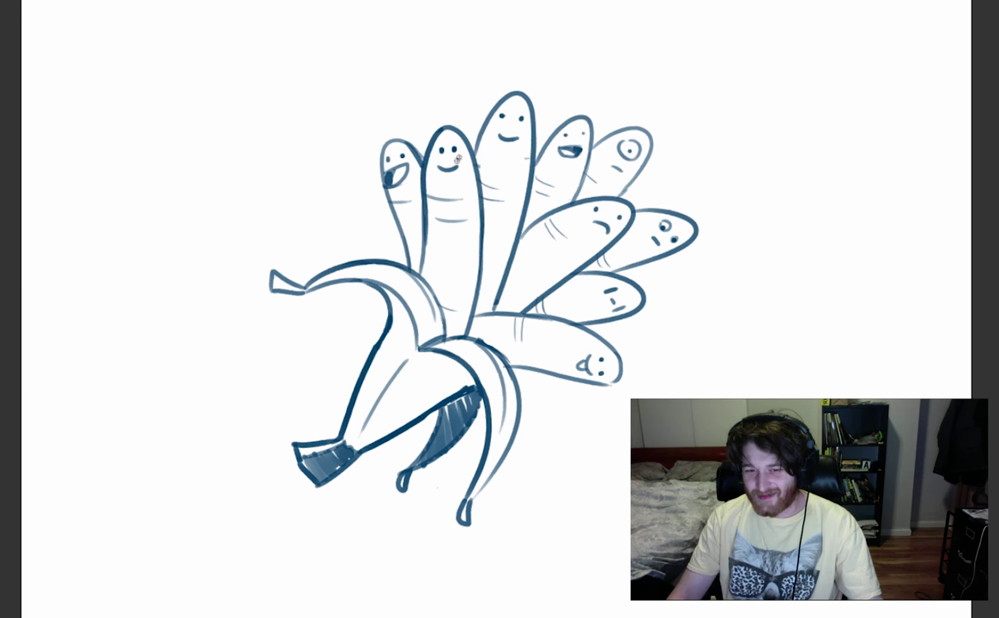
# Shade the right edges of the upright fingers and the underside of the large angled finger in pale grey-blue.
pyautogui.moveTo(470, 159)
pyautogui.mouseDown()
pyautogui.moveTo(474, 274)
pyautogui.moveTo(462, 330)
pyautogui.mouseUp()
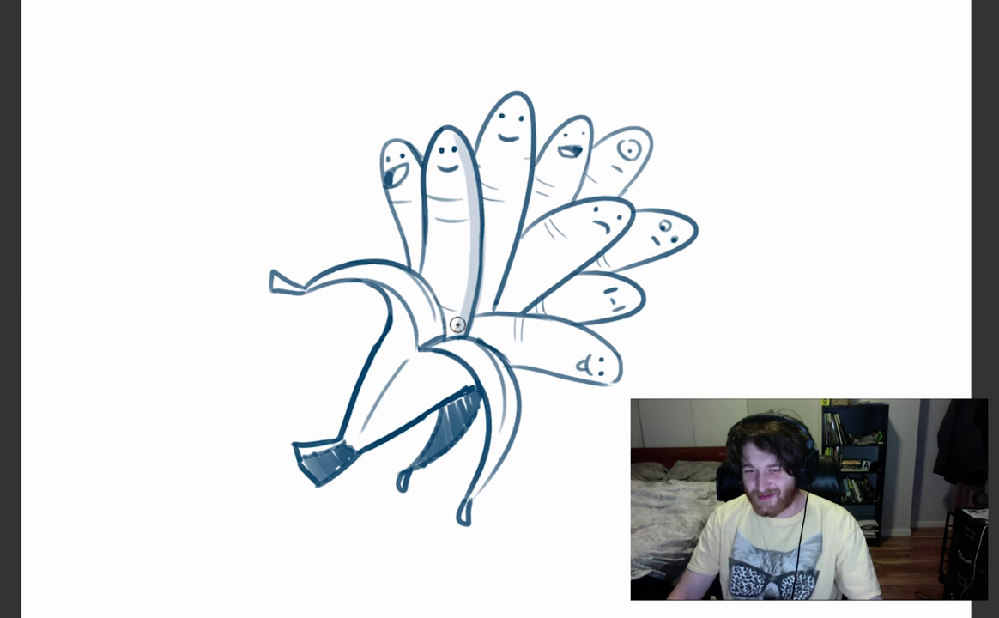
pyautogui.moveTo(409, 147); pyautogui.dragTo(419, 262)
pyautogui.moveTo(522, 105)
pyautogui.mouseDown()
pyautogui.moveTo(513, 218)
pyautogui.moveTo(486, 311)
pyautogui.mouseUp()
pyautogui.moveTo(588, 128); pyautogui.dragTo(558, 206)
pyautogui.moveTo(647, 139)
pyautogui.mouseDown()
pyautogui.moveTo(611, 197)
pyautogui.moveTo(602, 246)
pyautogui.moveTo(518, 311)
pyautogui.mouseUp()
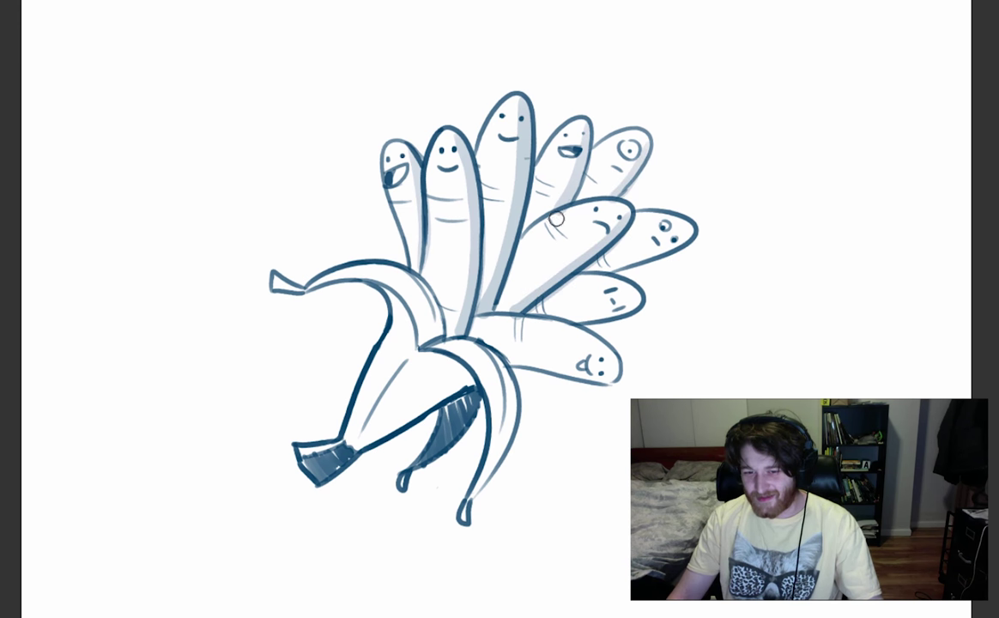
# Shade the lower edges of the three lower-right fingers, plus the banana's lower body and peel flaps, in the same pale tone.
pyautogui.moveTo(599, 265); pyautogui.dragTo(656, 255)
pyautogui.moveTo(539, 311); pyautogui.dragTo(613, 318)
pyautogui.moveTo(477, 321)
pyautogui.mouseDown()
pyautogui.moveTo(496, 350)
pyautogui.moveTo(562, 372)
pyautogui.mouseUp()
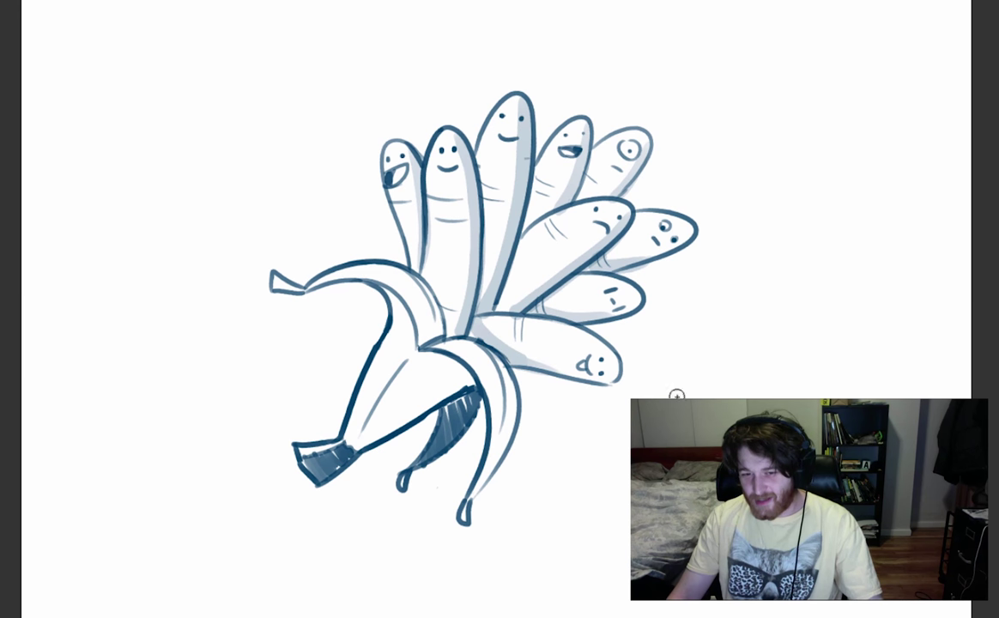
pyautogui.moveTo(409, 371)
pyautogui.mouseDown()
pyautogui.moveTo(392, 419)
pyautogui.moveTo(440, 363)
pyautogui.moveTo(464, 381)
pyautogui.mouseUp()
pyautogui.moveTo(435, 345)
pyautogui.mouseDown()
pyautogui.moveTo(495, 380)
pyautogui.moveTo(450, 343)
pyautogui.moveTo(485, 379)
pyautogui.moveTo(501, 422)
pyautogui.moveTo(494, 373)
pyautogui.moveTo(486, 476)
pyautogui.moveTo(499, 376)
pyautogui.moveTo(475, 480)
pyautogui.moveTo(497, 388)
pyautogui.moveTo(497, 439)
pyautogui.mouseUp()
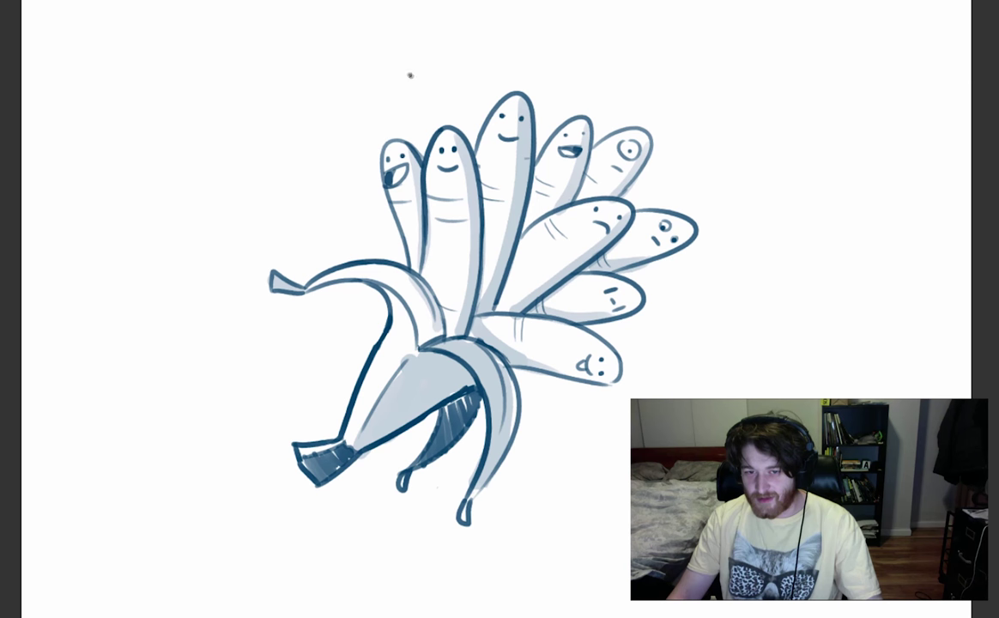
# Hand-letter "Eat me!" above the fingers, select the lettering, and move it slightly left.
pyautogui.moveTo(447, 65); pyautogui.dragTo(449, 87)
pyautogui.moveTo(440, 74); pyautogui.dragTo(460, 69)
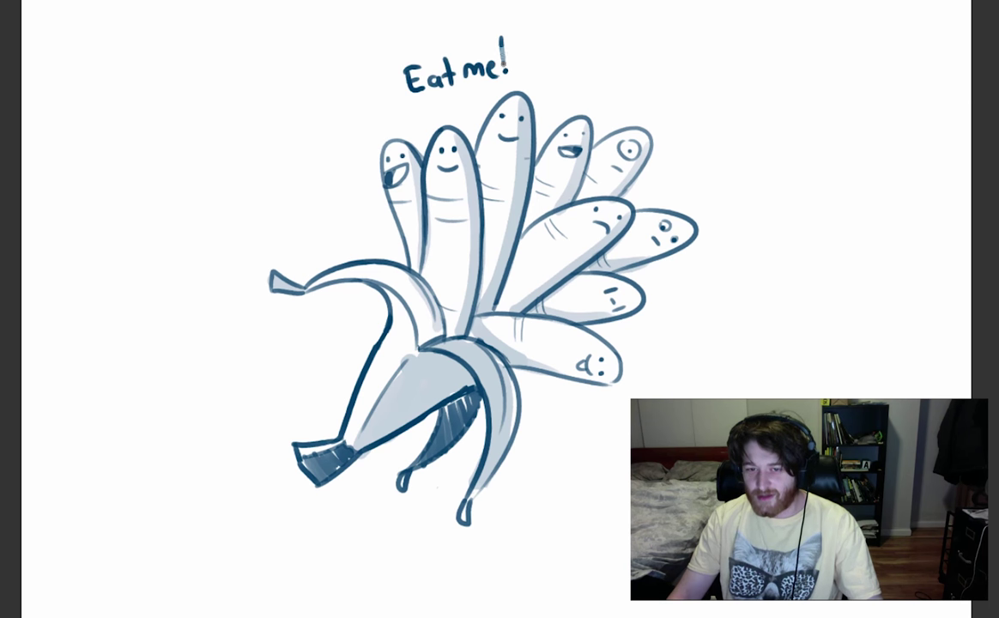
pyautogui.moveTo(416, 10)
pyautogui.mouseDown()
pyautogui.moveTo(475, 103)
pyautogui.moveTo(460, 10)
pyautogui.mouseUp()
pyautogui.press('v')
pyautogui.moveTo(461, 58); pyautogui.dragTo(425, 53)
pyautogui.hotkey('ctrl', 'd')
# Draw a speech bubble around "Eat me!" with its tail pointing at the front upright finger, and open that finger's mouth.
pyautogui.press('b')
pyautogui.moveTo(358, 55); pyautogui.dragTo(442, 117)
pyautogui.moveTo(441, 117)
pyautogui.mouseDown()
pyautogui.moveTo(431, 95)
pyautogui.moveTo(366, 39)
pyautogui.mouseUp()
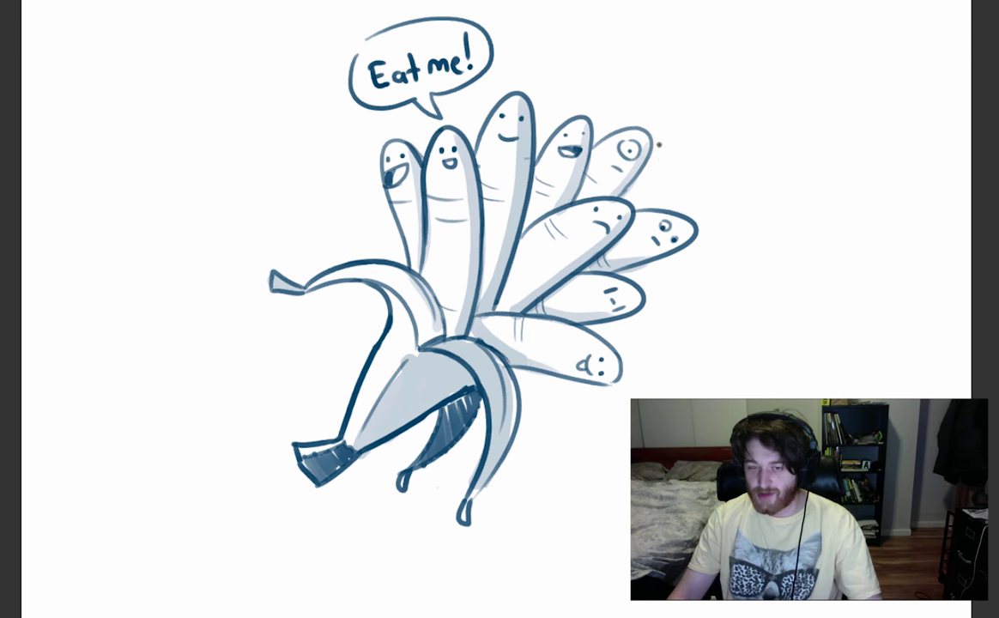
# Hand-letter "No. chomp" in dark blue to the upper right of the finger bunch.
pyautogui.moveTo(692, 163); pyautogui.dragTo(671, 196)
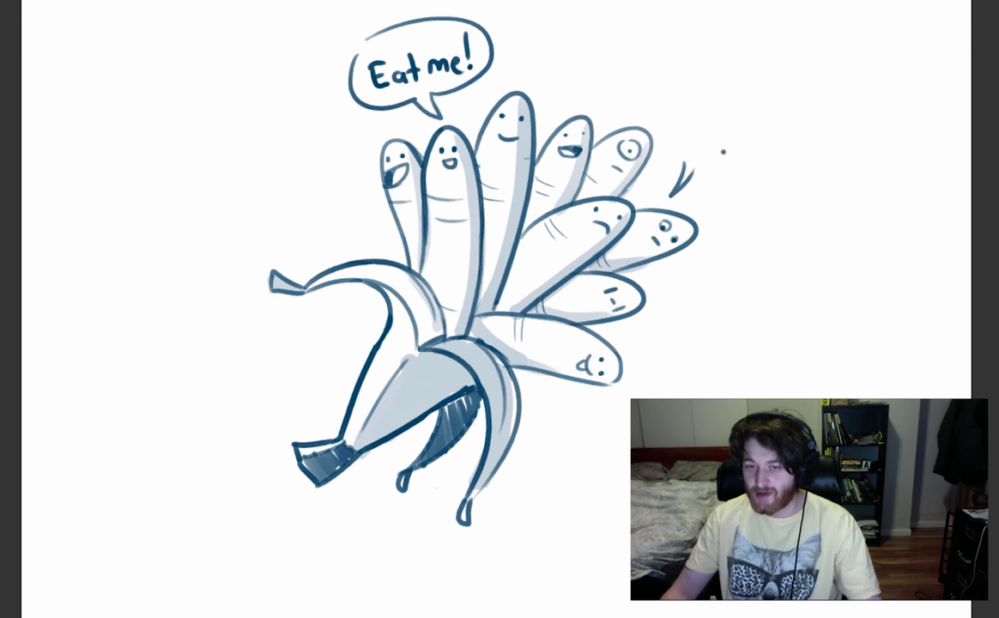
pyautogui.hotkey('ctrl', 'z')
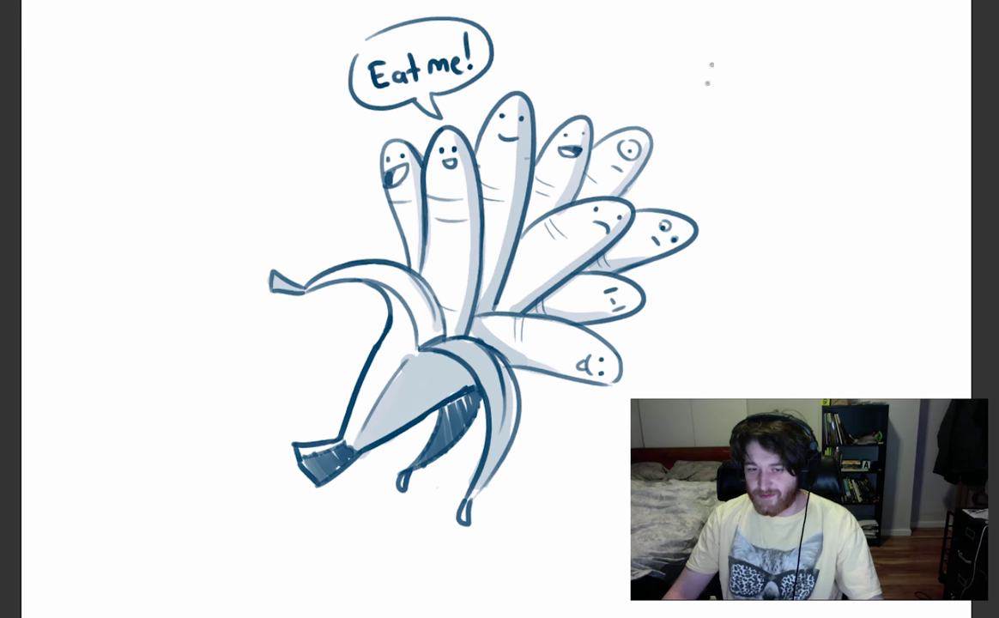
pyautogui.moveTo(681, 134)
pyautogui.mouseDown()
pyautogui.moveTo(697, 112)
pyautogui.moveTo(717, 120)
pyautogui.mouseUp()
pyautogui.click(732, 122)
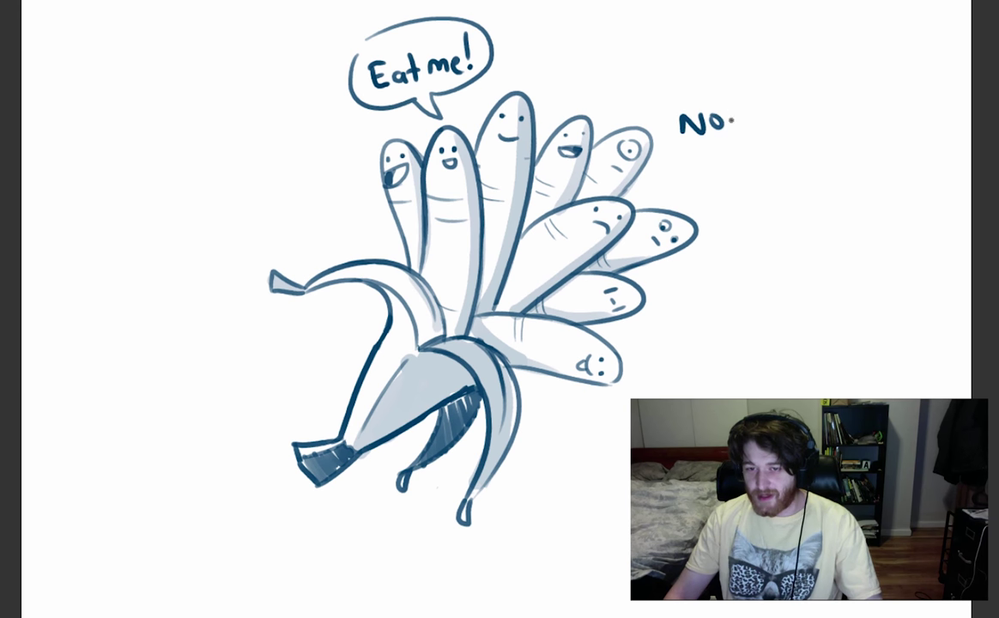
pyautogui.moveTo(776, 121); pyautogui.dragTo(779, 128)
pyautogui.moveTo(789, 118); pyautogui.dragTo(819, 129)
pyautogui.moveTo(824, 119); pyautogui.dragTo(826, 129)
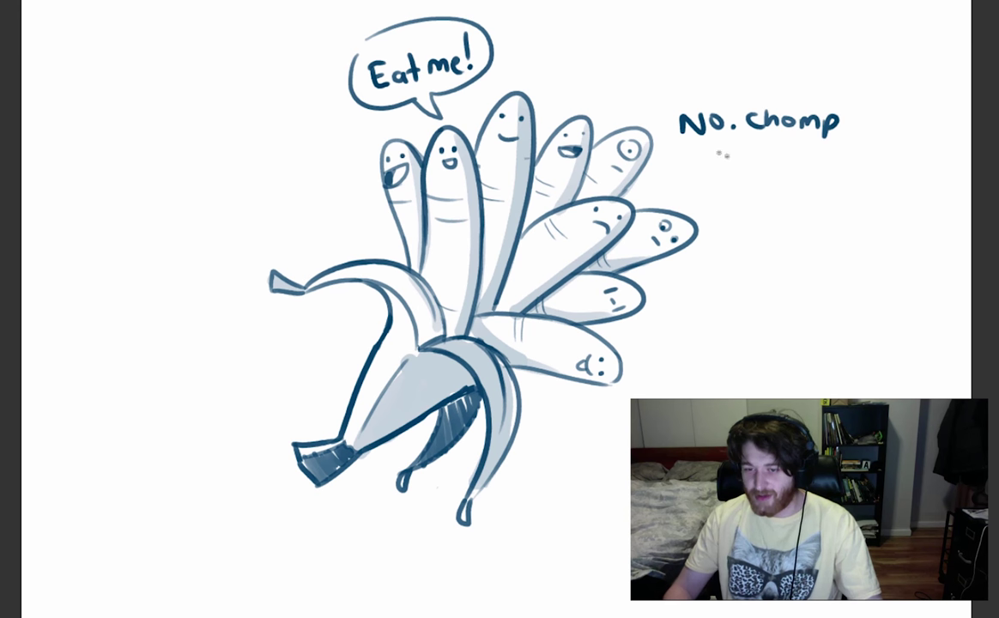
# Hand-letter "me daddy" beneath "No. chomp" and redraw the large angled finger's frown as an open mouth.
pyautogui.moveTo(702, 157); pyautogui.dragTo(769, 159)
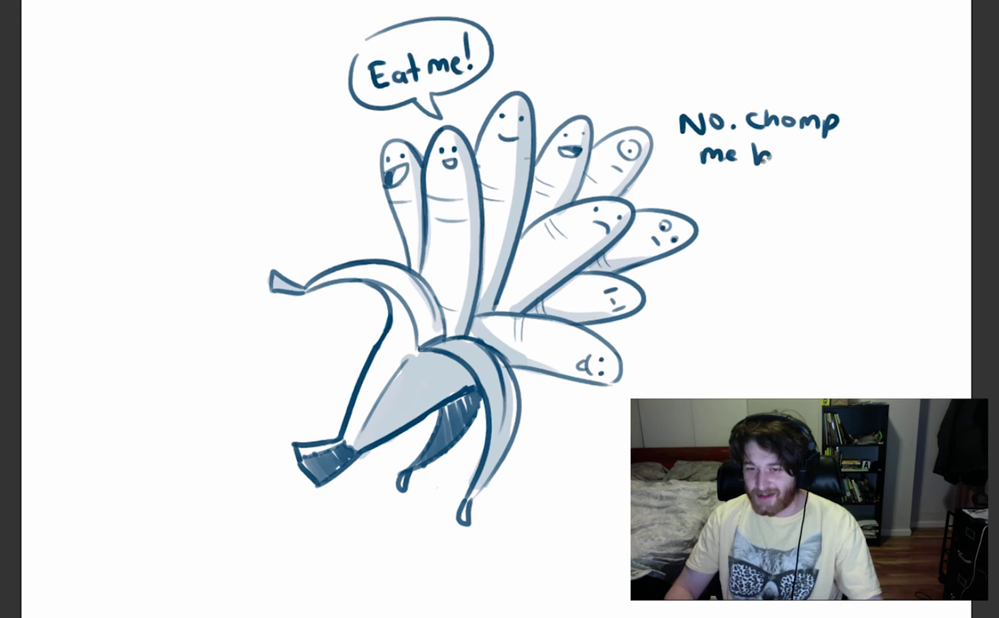
pyautogui.hotkey('ctrl', 'z')
pyautogui.hotkey('ctrl', 'z')
pyautogui.hotkey('ctrl', 'z')
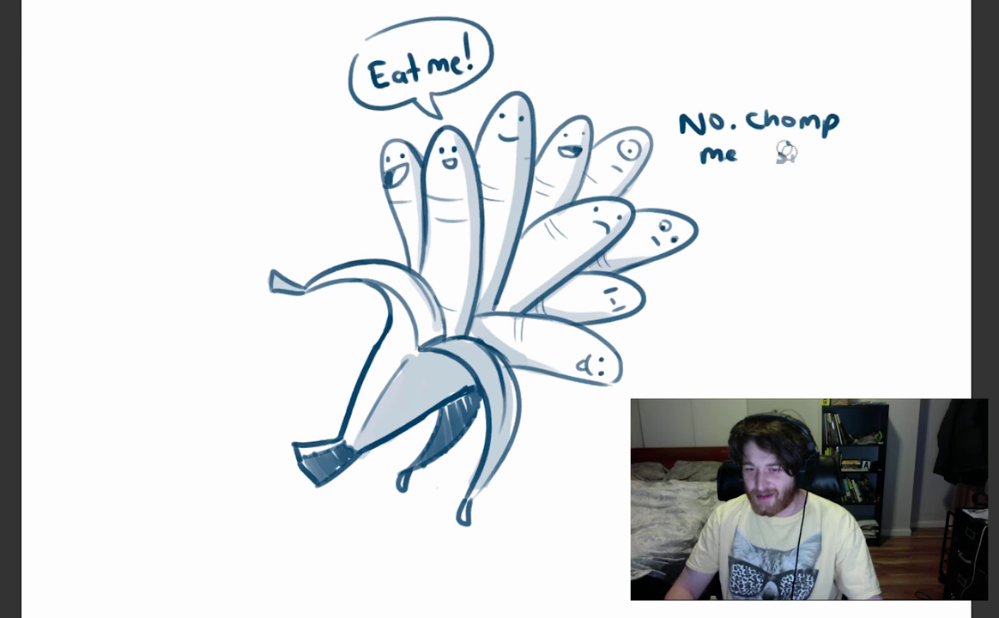
pyautogui.moveTo(803, 156); pyautogui.dragTo(817, 157)
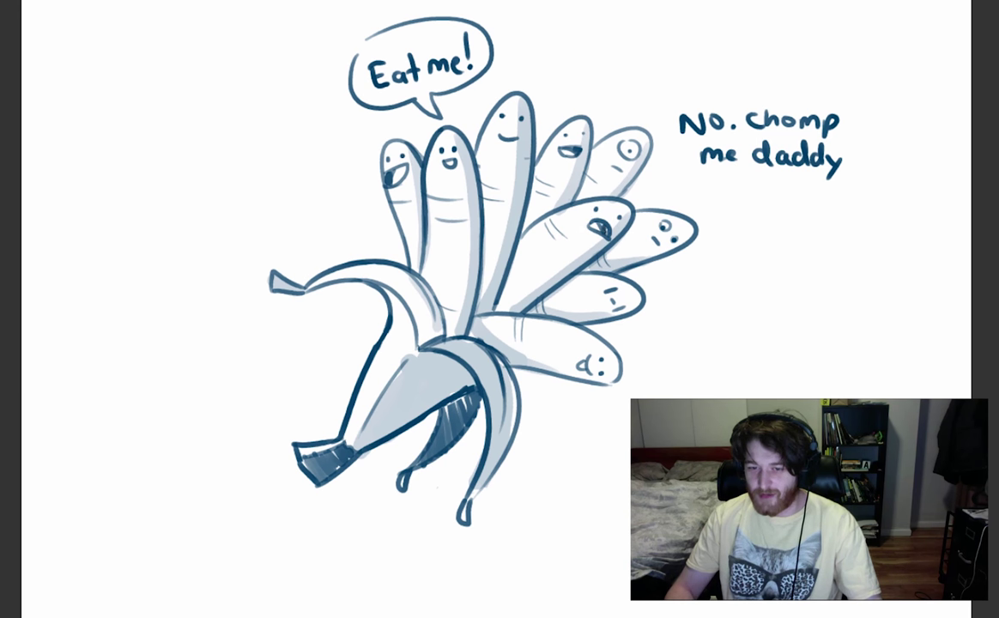
# Draw a wavy cloud-shaped bubble with a tail around the second lettering, add an exclamation mark, and erase the period after "No".
pyautogui.moveTo(687, 170)
pyautogui.mouseDown()
pyautogui.moveTo(662, 184)
pyautogui.moveTo(667, 129)
pyautogui.moveTo(737, 68)
pyautogui.moveTo(871, 133)
pyautogui.mouseUp()
pyautogui.moveTo(691, 182)
pyautogui.mouseDown()
pyautogui.moveTo(750, 197)
pyautogui.moveTo(809, 197)
pyautogui.moveTo(857, 170)
pyautogui.moveTo(871, 139)
pyautogui.moveTo(847, 163)
pyautogui.mouseUp()
pyautogui.click(850, 170)
pyautogui.click(733, 126)
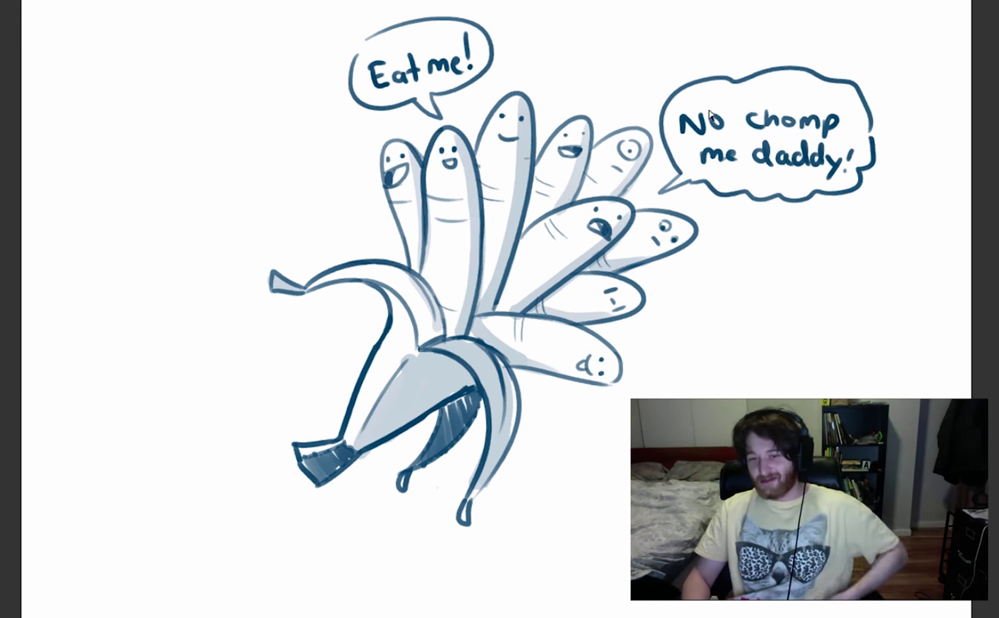
# Move "No" closer to "chomp", nudge the bubble's lettering slightly up, and thicken the leftmost finger's outer outline.
pyautogui.moveTo(670, 133)
pyautogui.mouseDown()
pyautogui.moveTo(735, 129)
pyautogui.moveTo(675, 122)
pyautogui.moveTo(724, 127)
pyautogui.moveTo(678, 110)
pyautogui.moveTo(682, 154)
pyautogui.moveTo(721, 171)
pyautogui.moveTo(837, 184)
pyautogui.moveTo(861, 125)
pyautogui.moveTo(712, 101)
pyautogui.mouseUp()
pyautogui.press('v')
pyautogui.hotkey('ctrl', 'd')
pyautogui.press('l')
pyautogui.press('v')
pyautogui.moveTo(820, 153); pyautogui.dragTo(822, 150)
pyautogui.press('Return')
pyautogui.moveTo(381, 152); pyautogui.dragTo(411, 272)
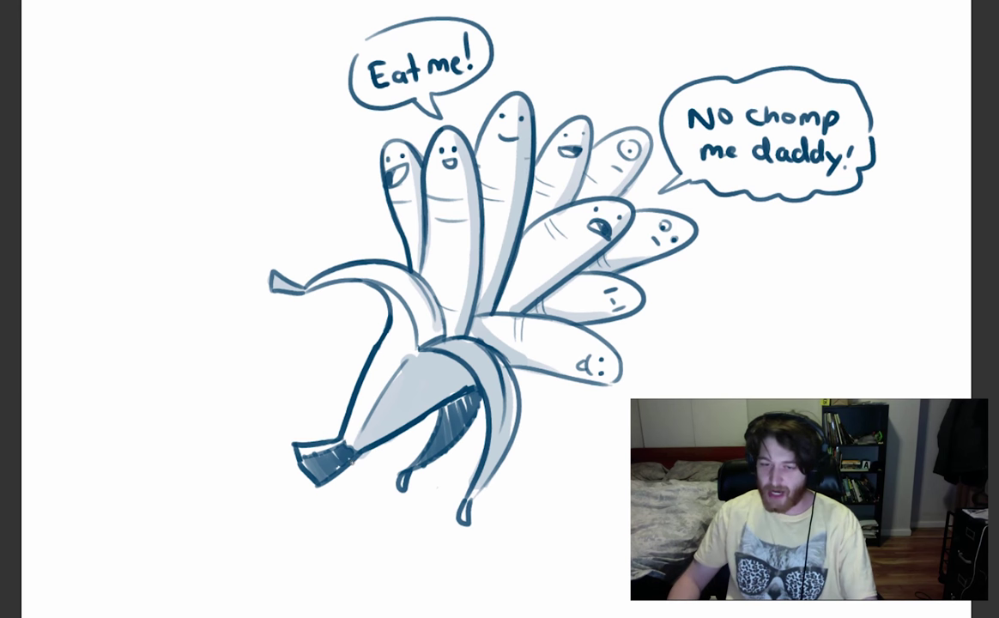
# Draw a thin curved leg with a flat foot beneath the banana's lower body, near the stem.
pyautogui.moveTo(375, 450); pyautogui.dragTo(365, 525)
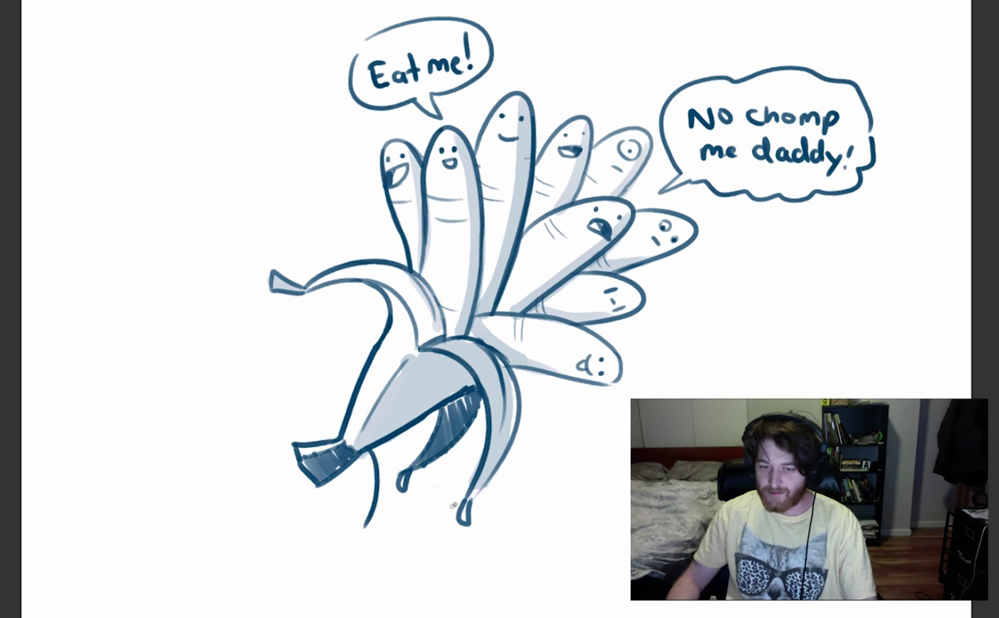
pyautogui.moveTo(369, 441); pyautogui.dragTo(383, 515)
pyautogui.moveTo(372, 443); pyautogui.dragTo(361, 534)
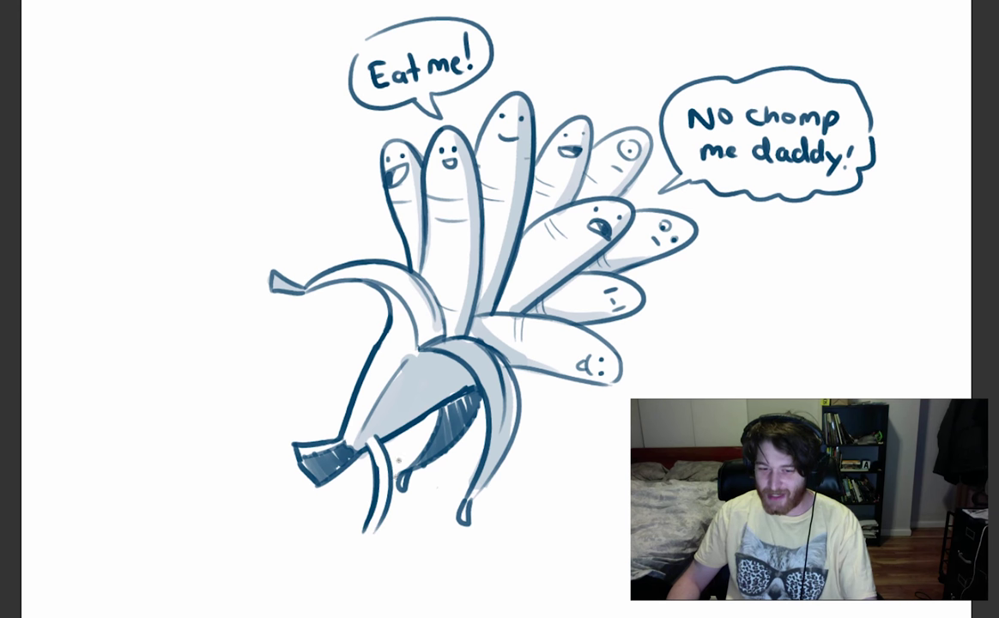
pyautogui.moveTo(357, 533); pyautogui.dragTo(426, 519)
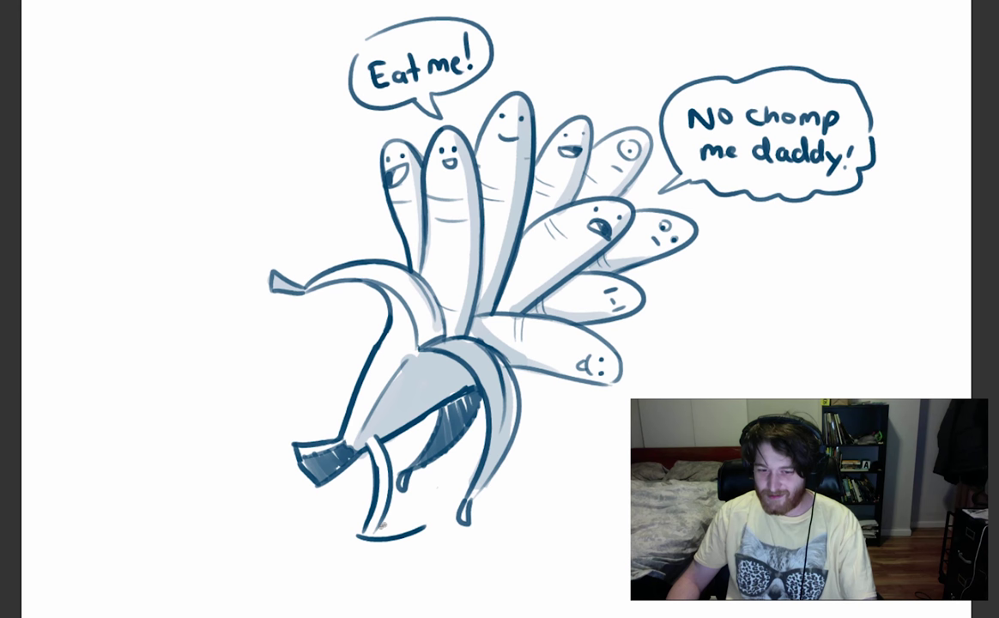
pyautogui.moveTo(356, 460); pyautogui.dragTo(319, 514)
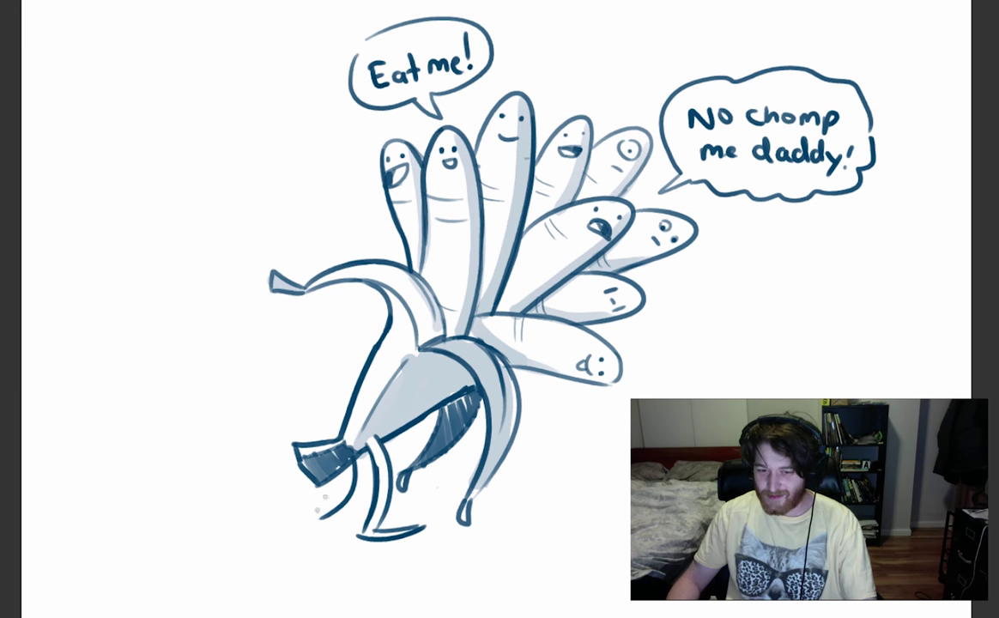
pyautogui.hotkey('ctrl', 'z')
pyautogui.moveTo(385, 440); pyautogui.dragTo(451, 486)
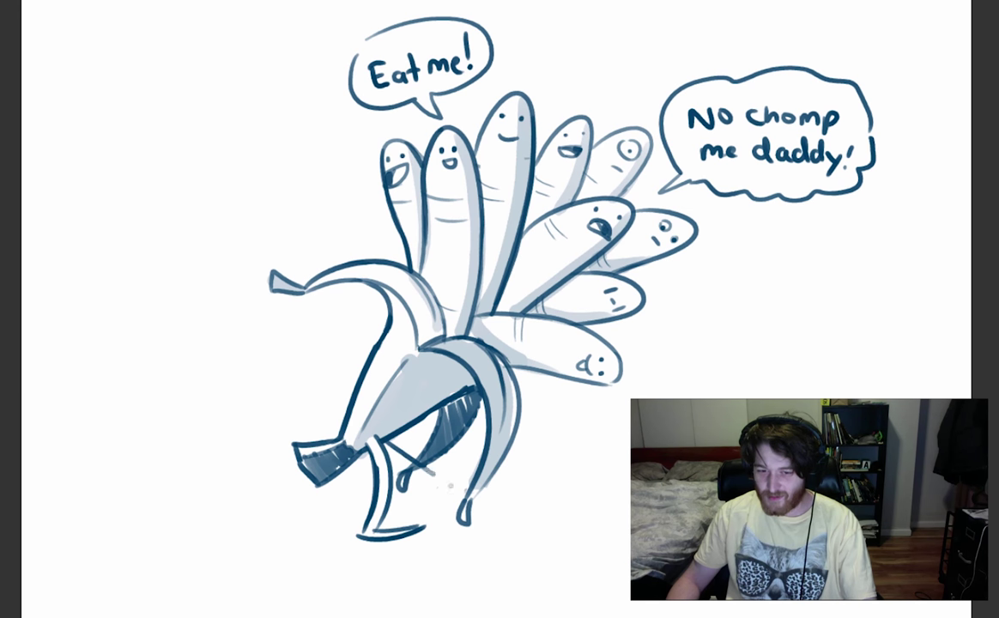
pyautogui.hotkey('ctrl', 'z')
# Draw a second leg striding out to the lower right from the same hip, ending in a long upturned foot.
pyautogui.moveTo(378, 439); pyautogui.dragTo(445, 505)
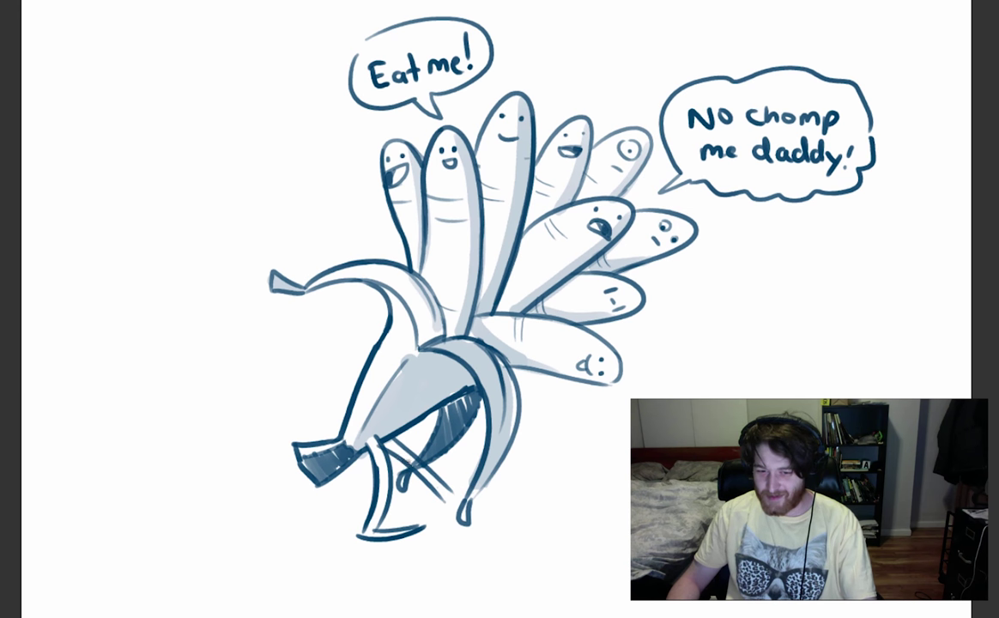
pyautogui.moveTo(393, 450); pyautogui.dragTo(452, 483)
pyautogui.moveTo(425, 413)
pyautogui.mouseDown()
pyautogui.moveTo(403, 464)
pyautogui.moveTo(481, 532)
pyautogui.mouseUp()
pyautogui.hotkey('ctrl', 'z')
pyautogui.hotkey('ctrl', 'z')
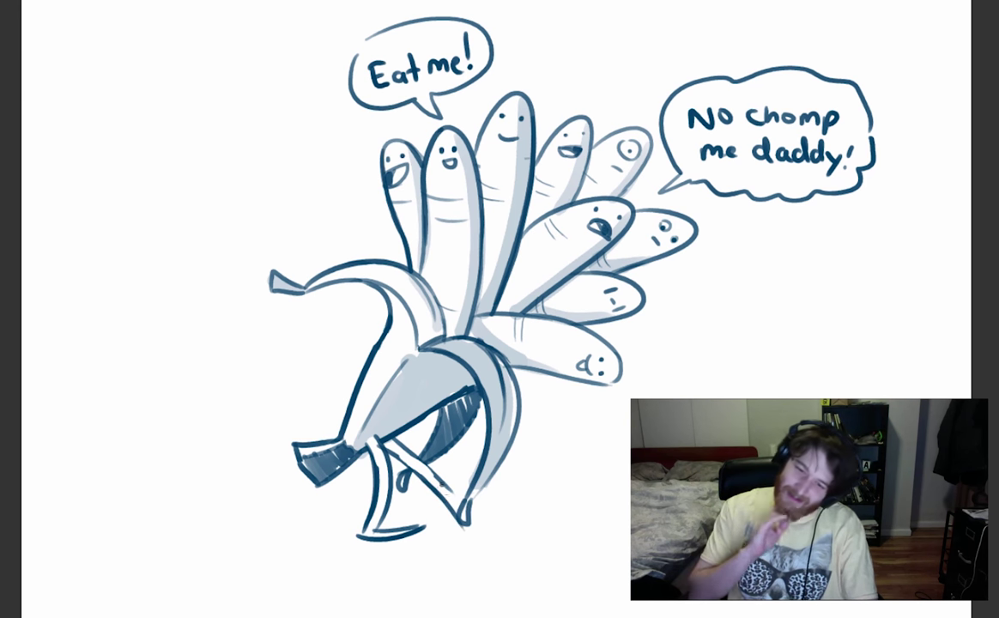
pyautogui.moveTo(400, 441); pyautogui.dragTo(478, 530)
pyautogui.moveTo(410, 465); pyautogui.dragTo(459, 517)
pyautogui.moveTo(394, 450)
pyautogui.mouseDown()
pyautogui.moveTo(466, 536)
pyautogui.moveTo(532, 500)
pyautogui.mouseUp()
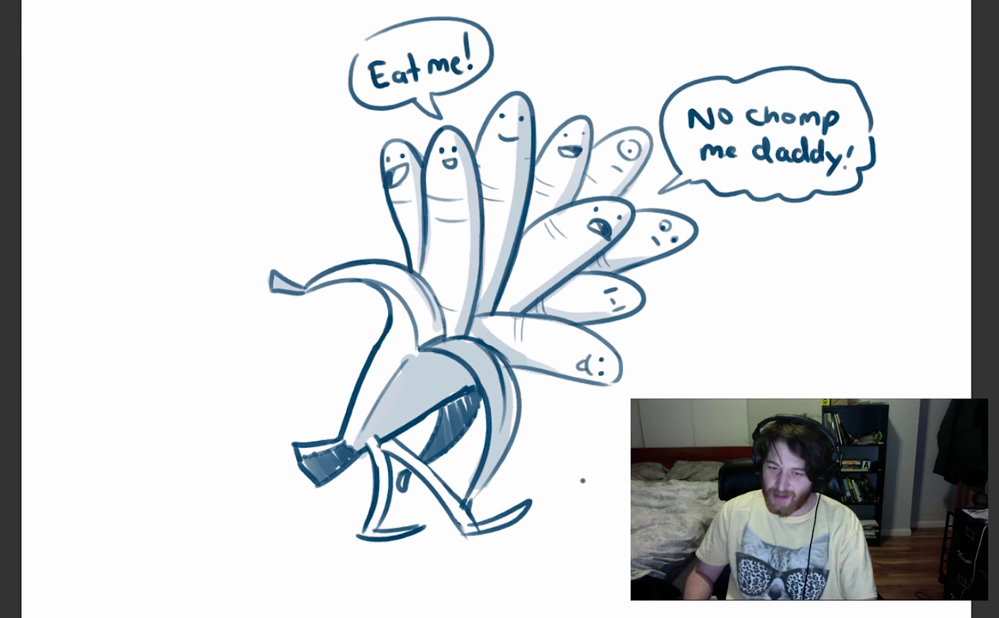
# Redraw the rear leg's lower part with a stronger curve and a foot whose heel sticks out behind it.
pyautogui.moveTo(403, 529)
pyautogui.mouseDown()
pyautogui.moveTo(366, 522)
pyautogui.moveTo(374, 451)
pyautogui.moveTo(355, 525)
pyautogui.mouseUp()
pyautogui.moveTo(391, 472); pyautogui.dragTo(369, 539)
pyautogui.hotkey('ctrl', 'z')
pyautogui.moveTo(391, 479)
pyautogui.mouseDown()
pyautogui.moveTo(366, 529)
pyautogui.moveTo(410, 534)
pyautogui.moveTo(389, 549)
pyautogui.moveTo(339, 539)
pyautogui.moveTo(409, 544)
pyautogui.mouseUp()
pyautogui.hotkey('ctrl', 'z')
pyautogui.hotkey('ctrl', 'z')
pyautogui.press('e')
pyautogui.press('e')
pyautogui.hotkey('ctrl', 'z')
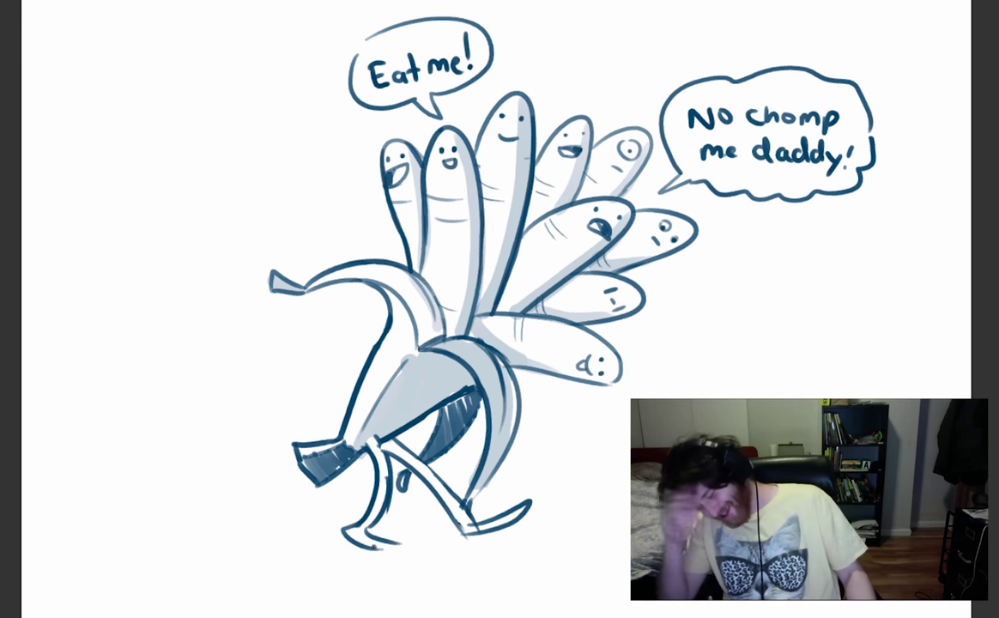
pyautogui.press('e')
pyautogui.press('e')
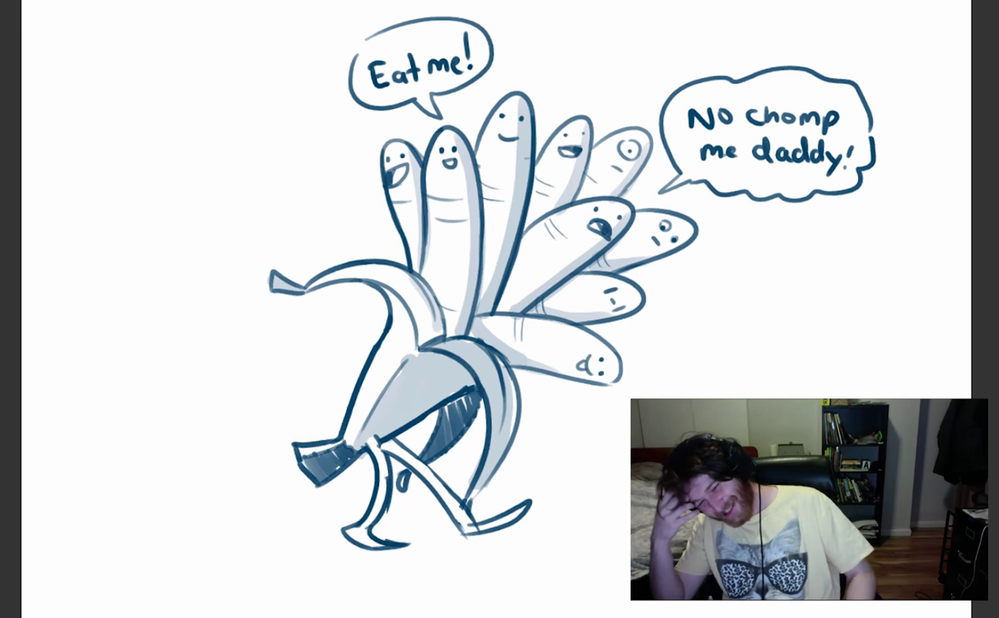
# Erase the striding leg's long foot and redraw it as a shorter foot with the toe tilted up.
pyautogui.press('e')
pyautogui.moveTo(478, 525)
pyautogui.mouseDown()
pyautogui.moveTo(540, 499)
pyautogui.moveTo(492, 522)
pyautogui.moveTo(467, 519)
pyautogui.moveTo(510, 500)
pyautogui.mouseUp()
pyautogui.press('e')
pyautogui.moveTo(510, 500); pyautogui.dragTo(471, 543)
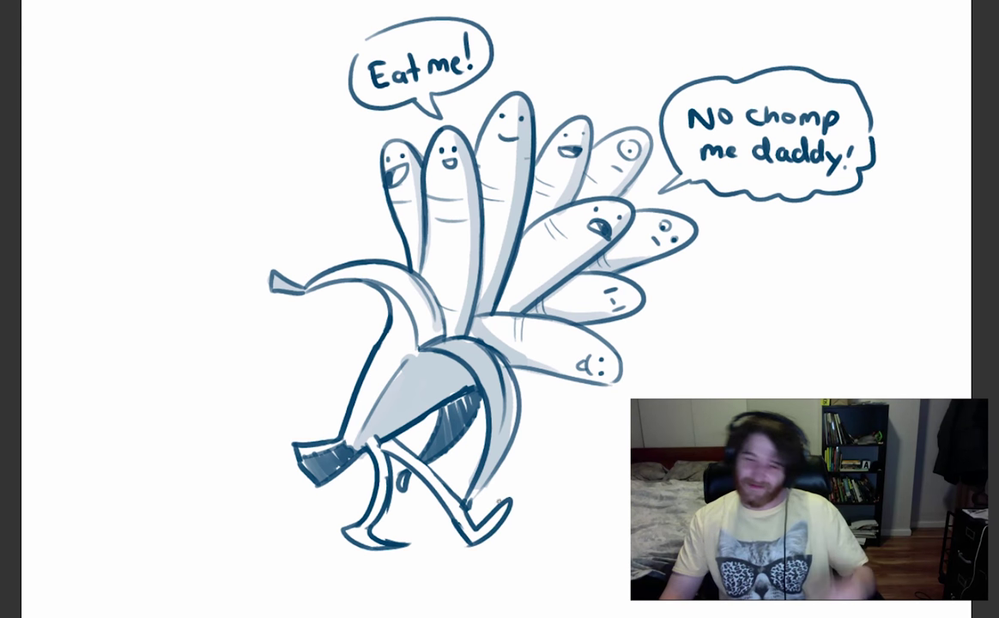
# Erase the right-hand peel flap, try a shorter curved one in its place, and erase it together with the dark flap behind.
pyautogui.press('e')
pyautogui.moveTo(470, 503)
pyautogui.mouseDown()
pyautogui.moveTo(480, 419)
pyautogui.moveTo(500, 449)
pyautogui.moveTo(513, 414)
pyautogui.moveTo(454, 349)
pyautogui.moveTo(491, 371)
pyautogui.mouseUp()
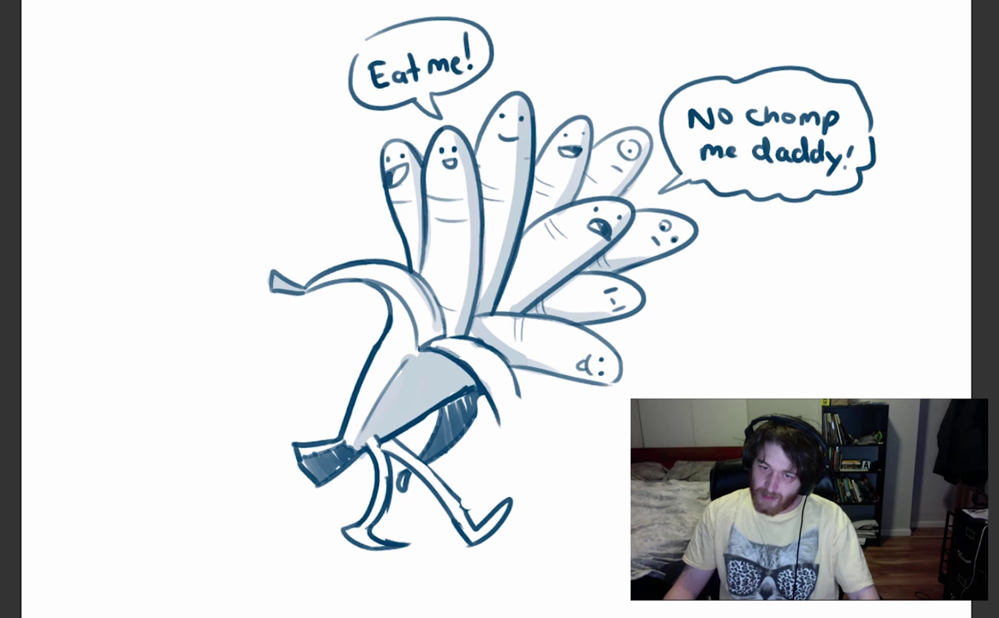
pyautogui.moveTo(488, 388); pyautogui.dragTo(499, 446)
pyautogui.moveTo(489, 390); pyautogui.dragTo(490, 479)
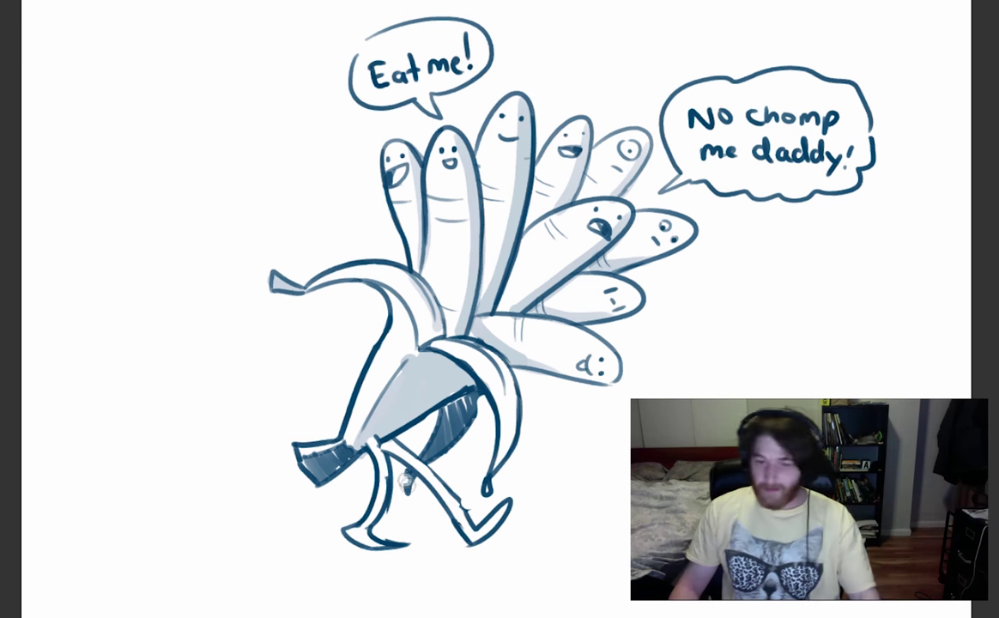
pyautogui.moveTo(429, 442)
pyautogui.mouseDown()
pyautogui.moveTo(465, 404)
pyautogui.moveTo(424, 441)
pyautogui.moveTo(427, 453)
pyautogui.moveTo(469, 424)
pyautogui.moveTo(456, 438)
pyautogui.moveTo(474, 409)
pyautogui.moveTo(469, 483)
pyautogui.moveTo(491, 482)
pyautogui.moveTo(504, 462)
pyautogui.moveTo(519, 395)
pyautogui.moveTo(443, 355)
pyautogui.moveTo(492, 380)
pyautogui.moveTo(458, 350)
pyautogui.moveTo(507, 388)
pyautogui.moveTo(447, 358)
pyautogui.mouseUp()
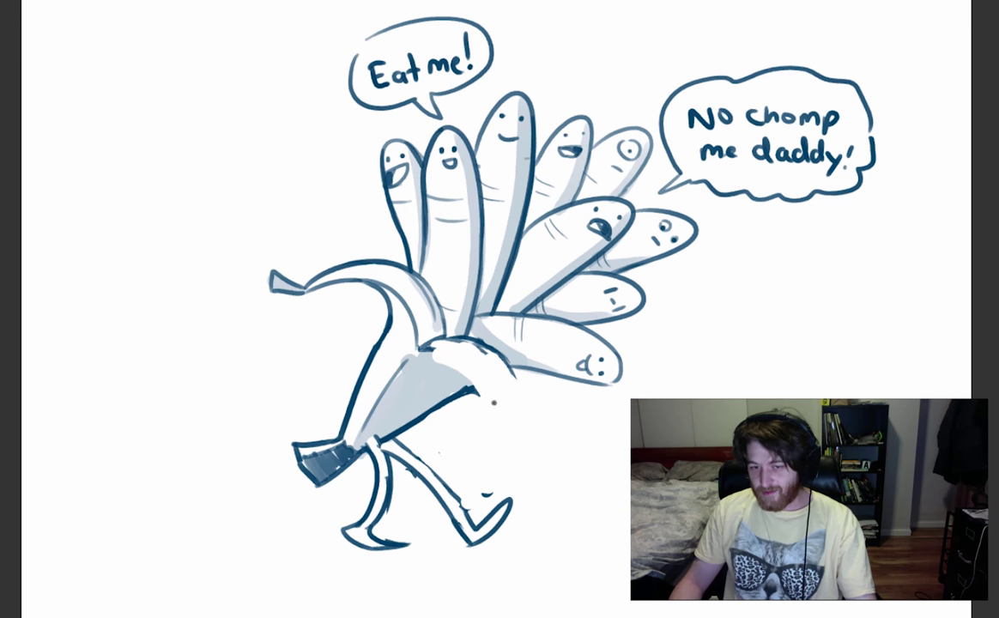
# Try a right peel flap that curls outward with an upturned tip and a second flap behind it, and erase the attempt.
pyautogui.moveTo(425, 345); pyautogui.dragTo(532, 451)
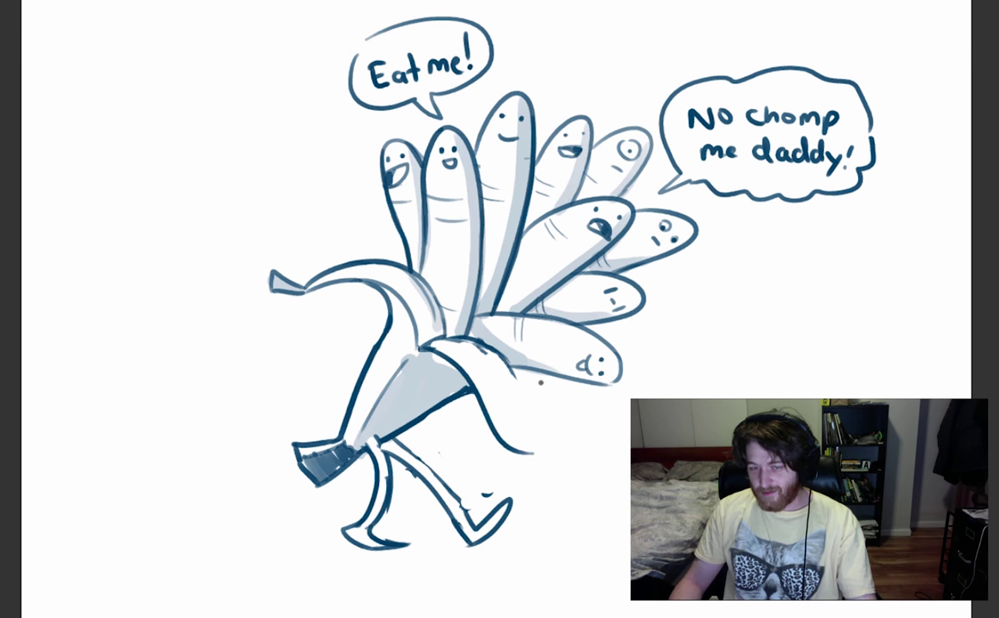
pyautogui.moveTo(446, 348)
pyautogui.mouseDown()
pyautogui.moveTo(522, 448)
pyautogui.moveTo(554, 433)
pyautogui.mouseUp()
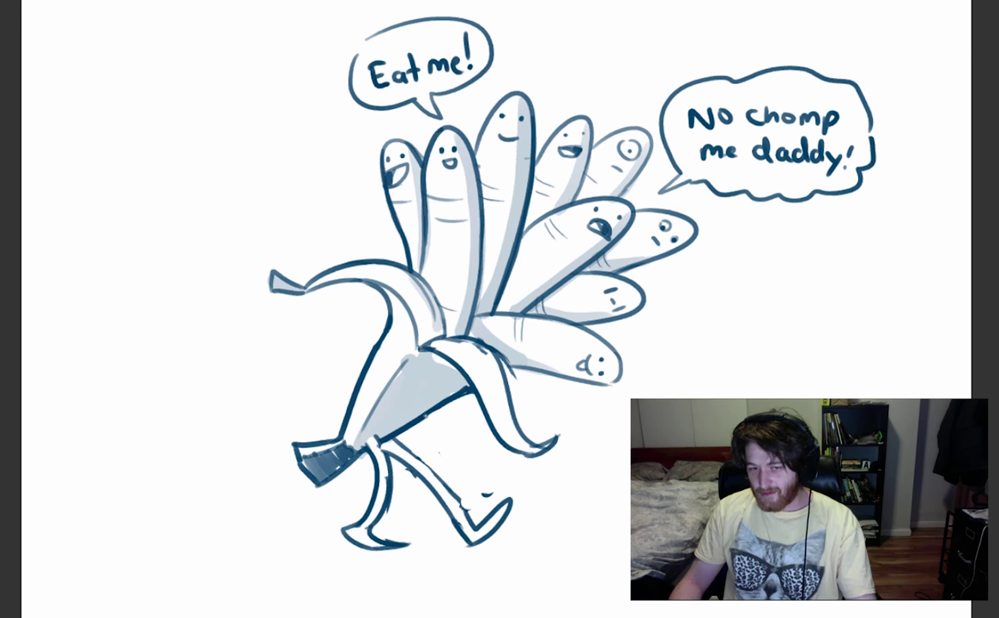
pyautogui.moveTo(425, 408); pyautogui.dragTo(477, 458)
pyautogui.moveTo(506, 380); pyautogui.dragTo(589, 398)
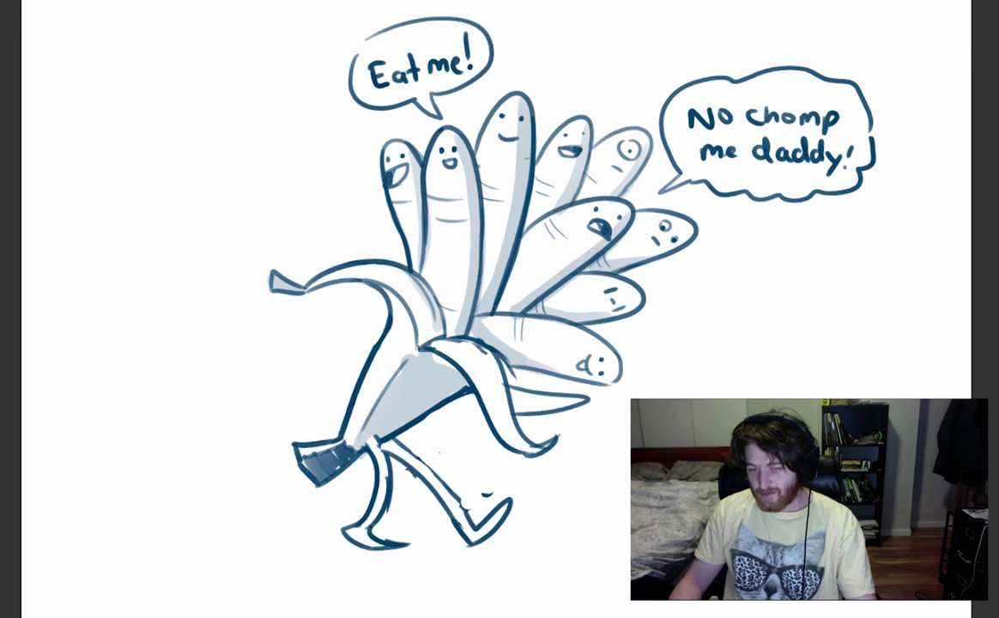
pyautogui.hotkey('ctrl', 'z')
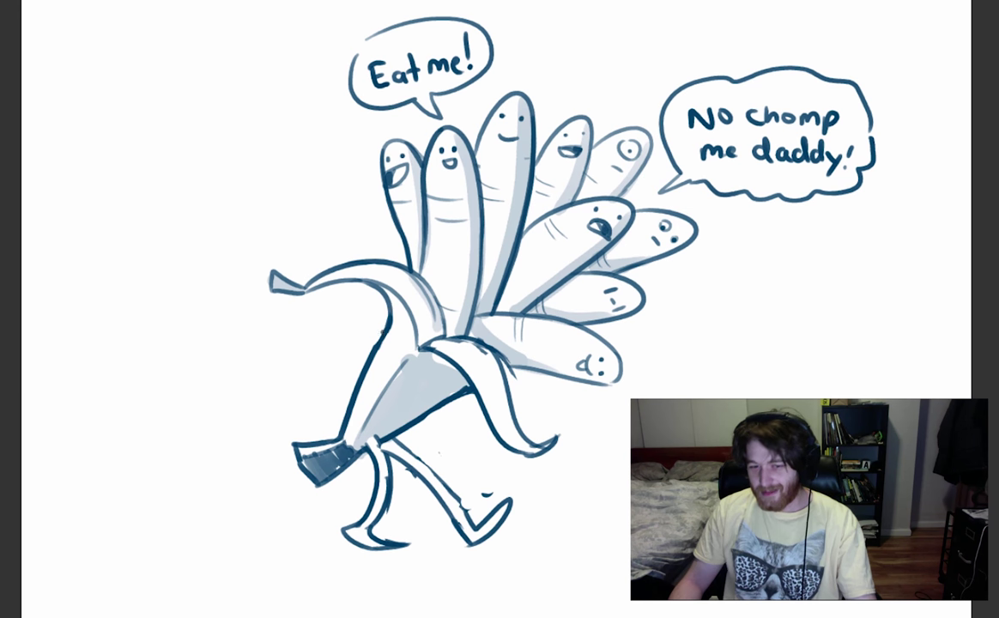
pyautogui.moveTo(276, 345); pyautogui.dragTo(425, 340)
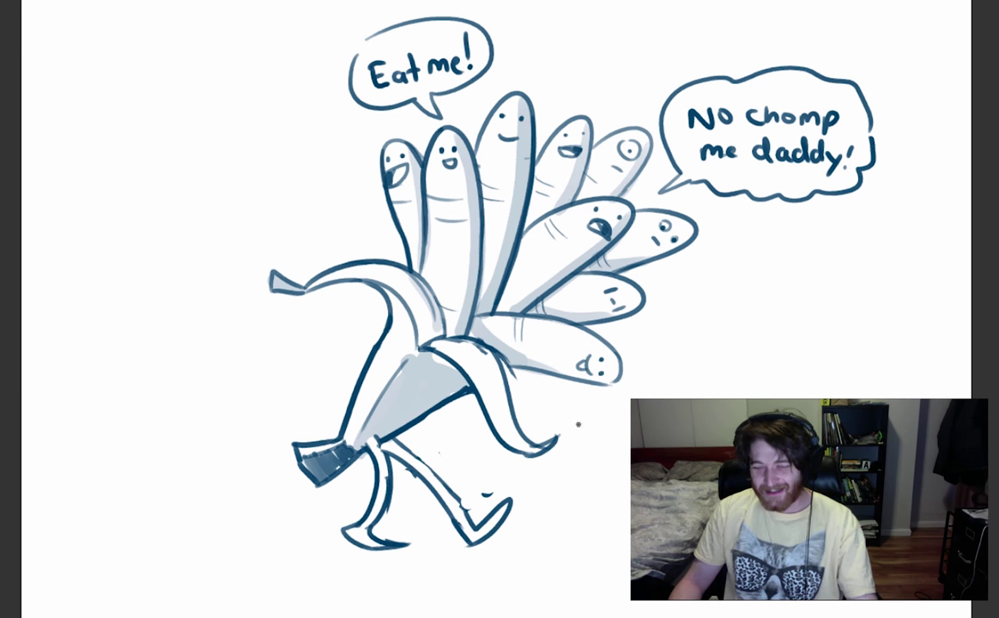
pyautogui.moveTo(440, 359)
pyautogui.mouseDown()
pyautogui.moveTo(462, 350)
pyautogui.moveTo(491, 415)
pyautogui.moveTo(540, 455)
pyautogui.mouseUp()
pyautogui.moveTo(481, 404); pyautogui.dragTo(466, 392)
# Try a right peel flap hanging down towards the front foot, with the line of another flap behind it.
pyautogui.moveTo(418, 353); pyautogui.dragTo(467, 452)
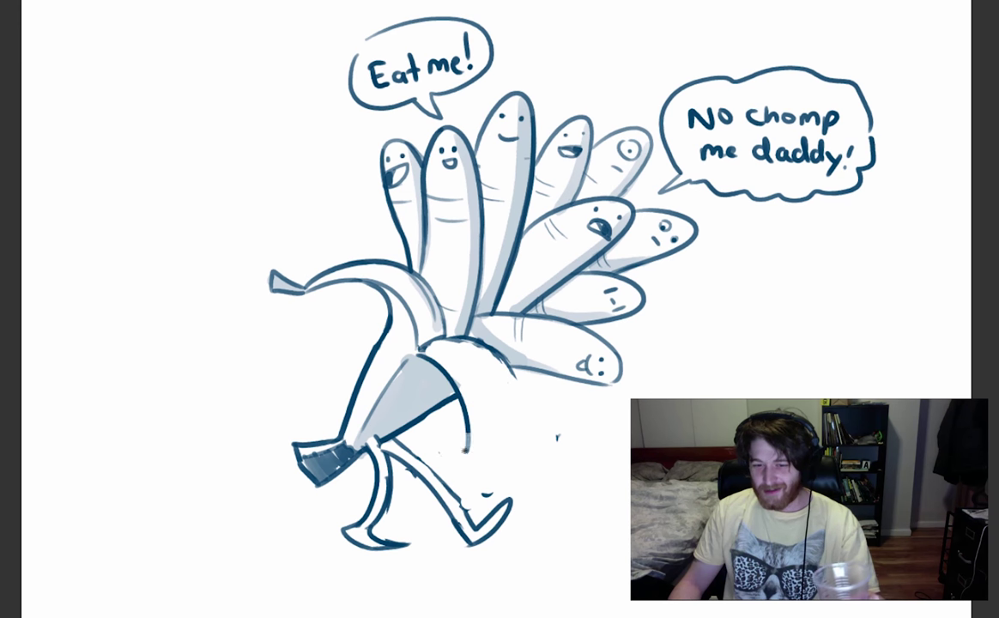
pyautogui.moveTo(462, 341)
pyautogui.mouseDown()
pyautogui.moveTo(508, 386)
pyautogui.moveTo(469, 457)
pyautogui.mouseUp()
pyautogui.hotkey('ctrl', 'z')
pyautogui.moveTo(442, 339)
pyautogui.mouseDown()
pyautogui.moveTo(479, 467)
pyautogui.moveTo(468, 468)
pyautogui.moveTo(480, 468)
pyautogui.mouseUp()
pyautogui.click(488, 493)
pyautogui.moveTo(548, 430); pyautogui.dragTo(554, 447)
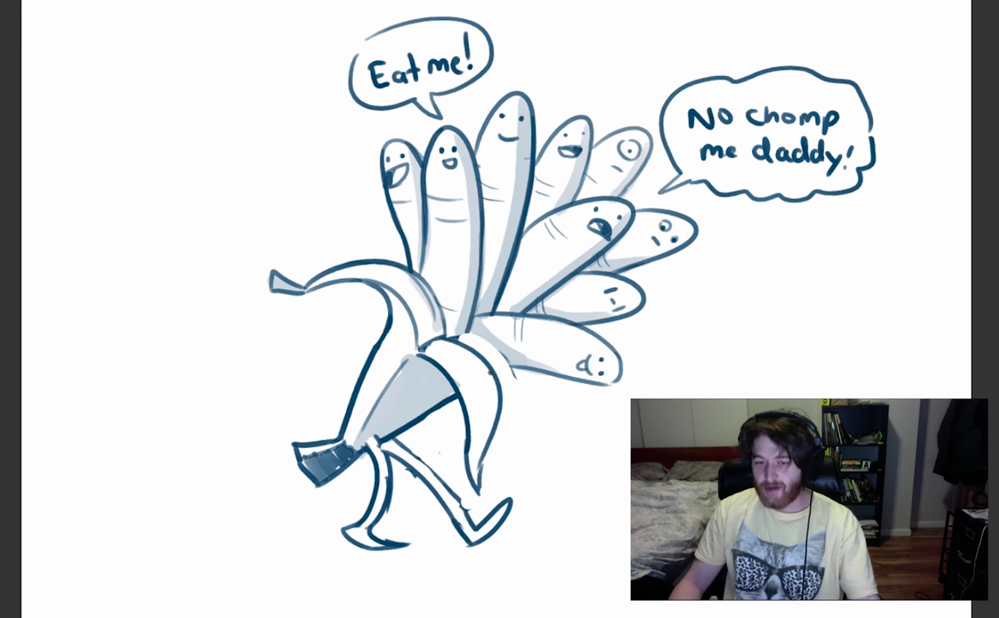
pyautogui.moveTo(501, 365); pyautogui.dragTo(581, 466)
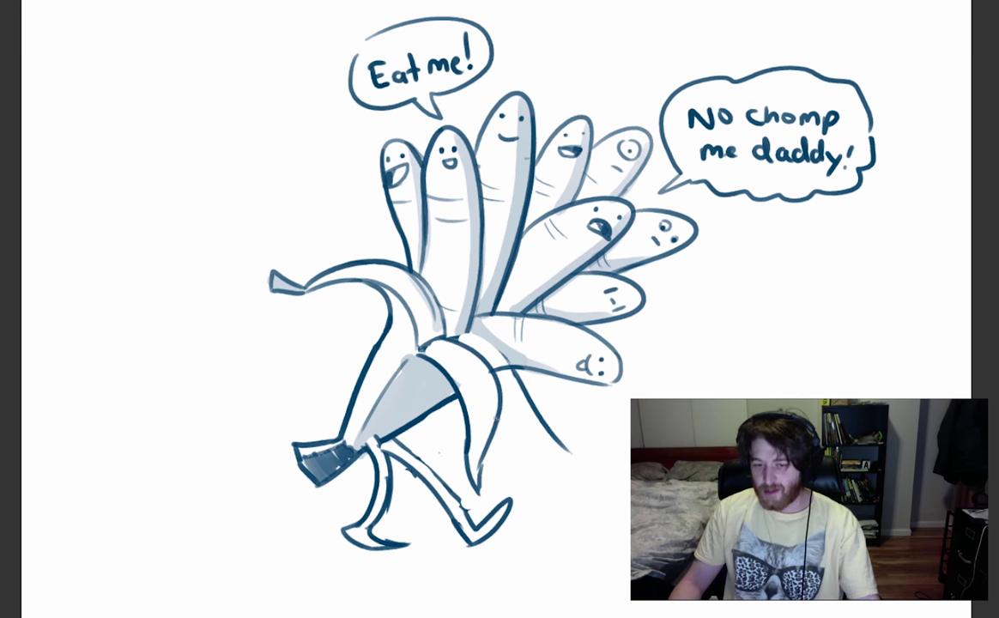
pyautogui.moveTo(504, 390); pyautogui.dragTo(566, 451)
# Undo all strokes of the hanging peel flap and the flap line behind it.
pyautogui.hotkey('ctrl', 'z')
pyautogui.hotkey('ctrl', 'z')
pyautogui.hotkey('ctrl', 'z')
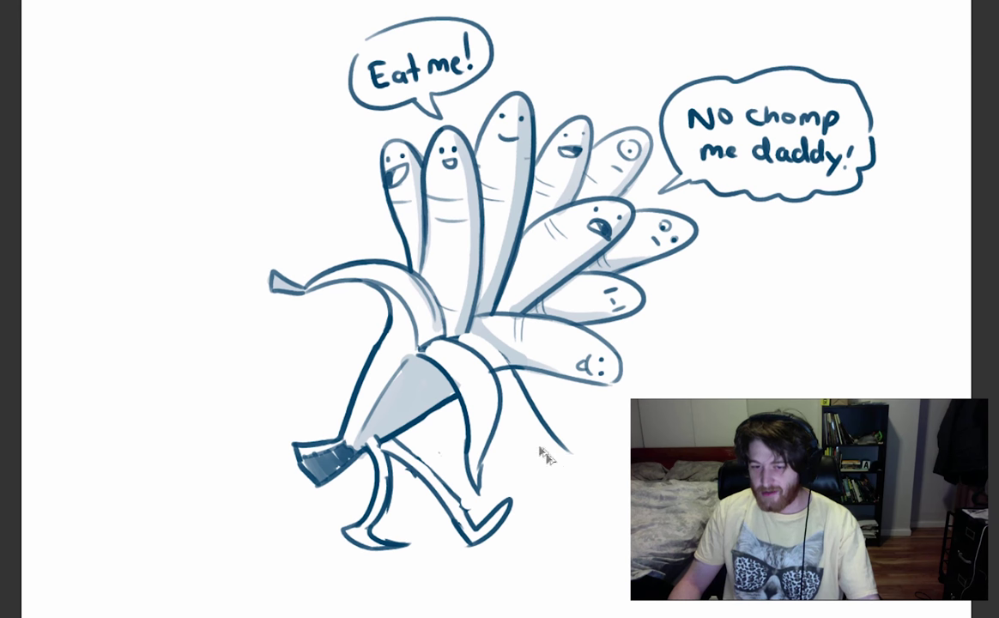
pyautogui.hotkey('ctrl', 'z')
pyautogui.hotkey('ctrl', 'z')
pyautogui.hotkey('ctrl', 'z')
pyautogui.hotkey('ctrl', 'z')
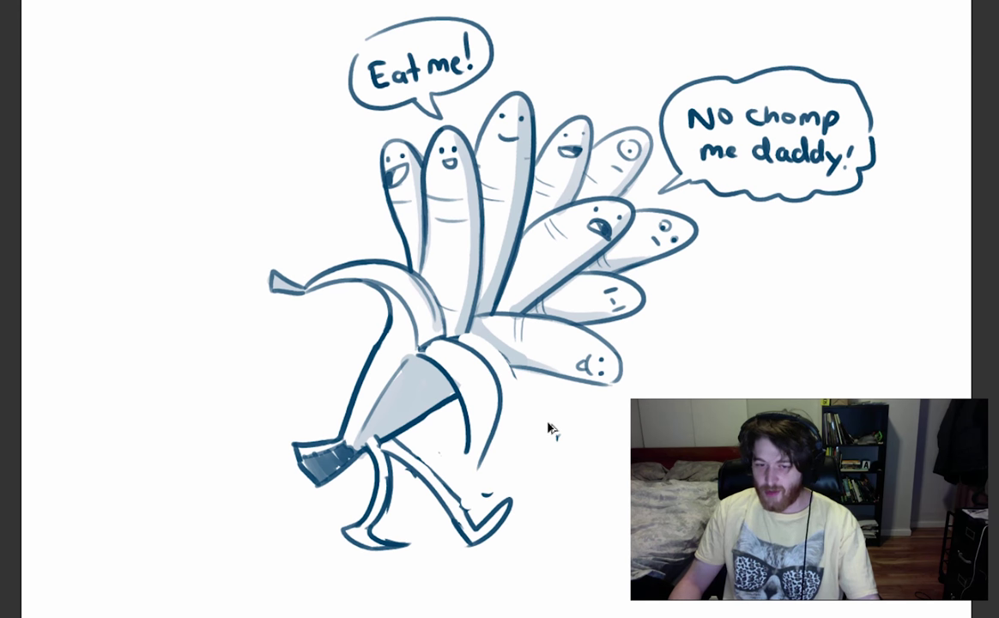
pyautogui.hotkey('ctrl', 'z')
pyautogui.hotkey('ctrl', 'z')
pyautogui.hotkey('ctrl', 'z')
pyautogui.hotkey('ctrl', 'z')
pyautogui.hotkey('ctrl', 'z')
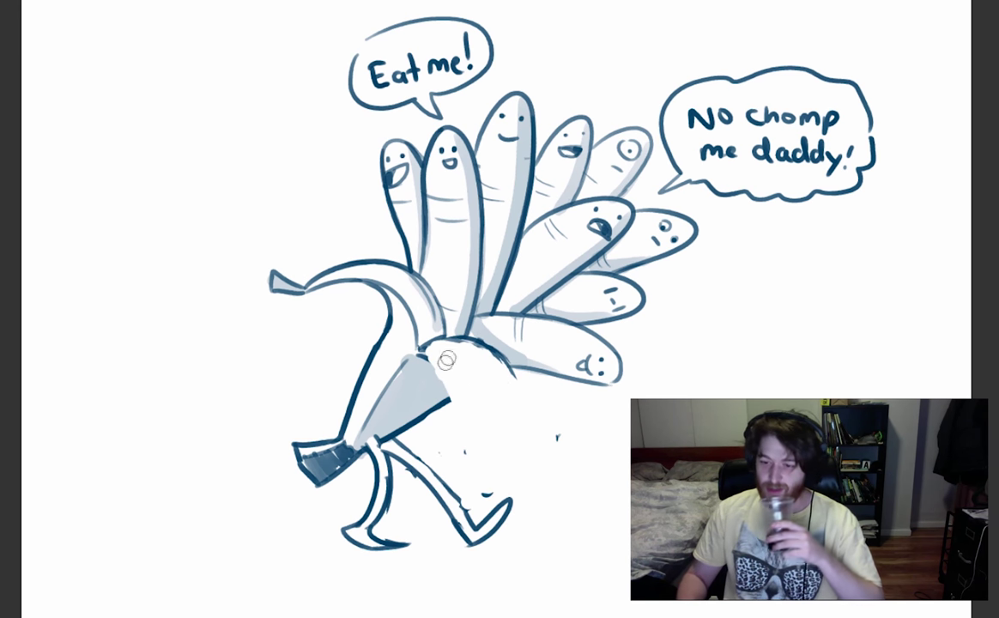
# Draw a front peel flap curving down towards the front foot and a second, arm-like flap behind it.
pyautogui.moveTo(457, 339); pyautogui.dragTo(547, 438)
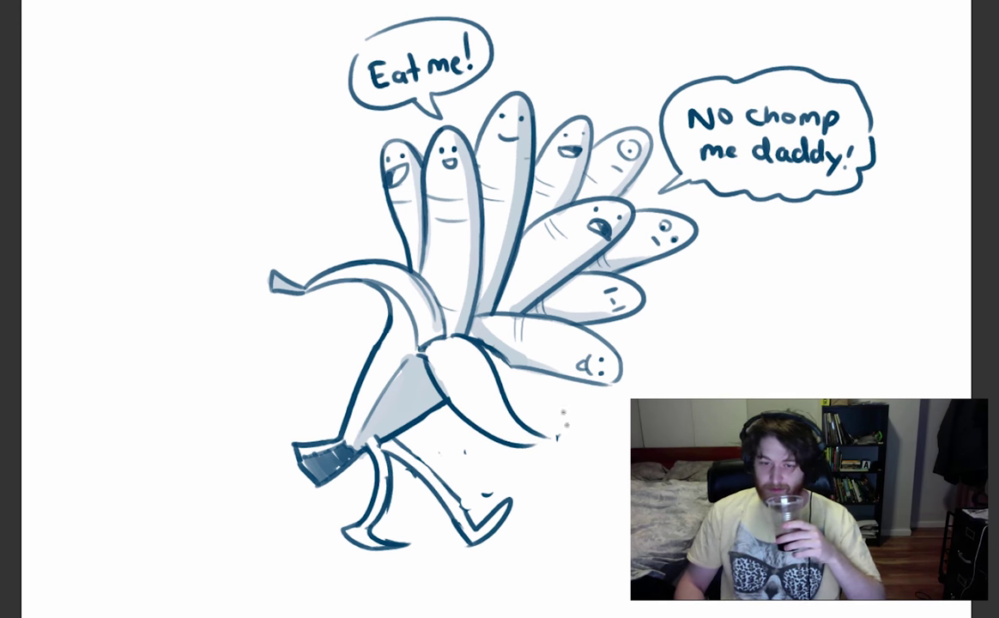
pyautogui.moveTo(500, 367); pyautogui.dragTo(583, 420)
pyautogui.moveTo(515, 409); pyautogui.dragTo(584, 419)
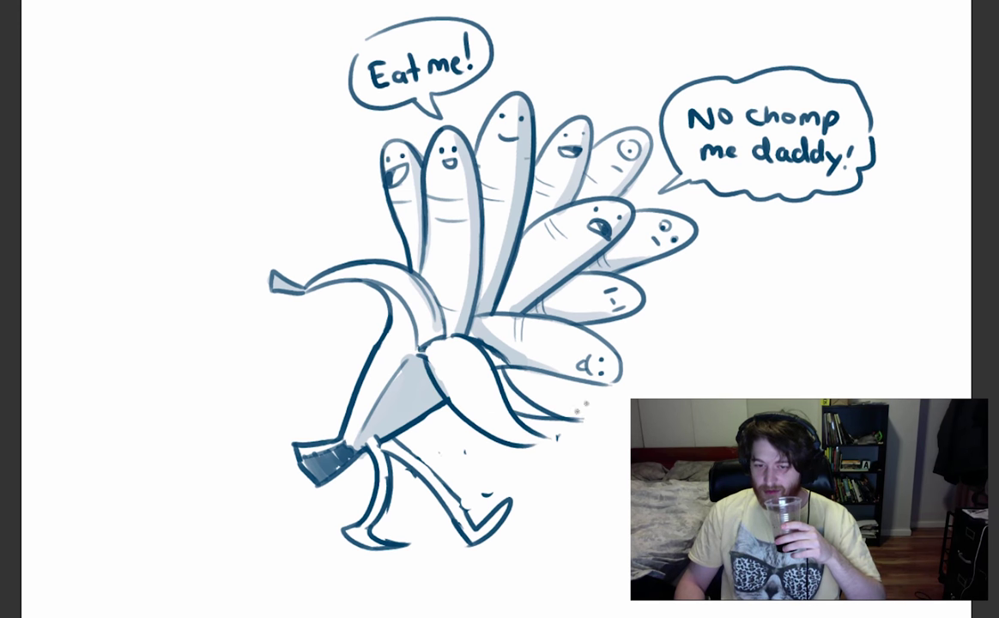
pyautogui.hotkey('ctrl', 'z')
pyautogui.moveTo(513, 409); pyautogui.dragTo(578, 419)
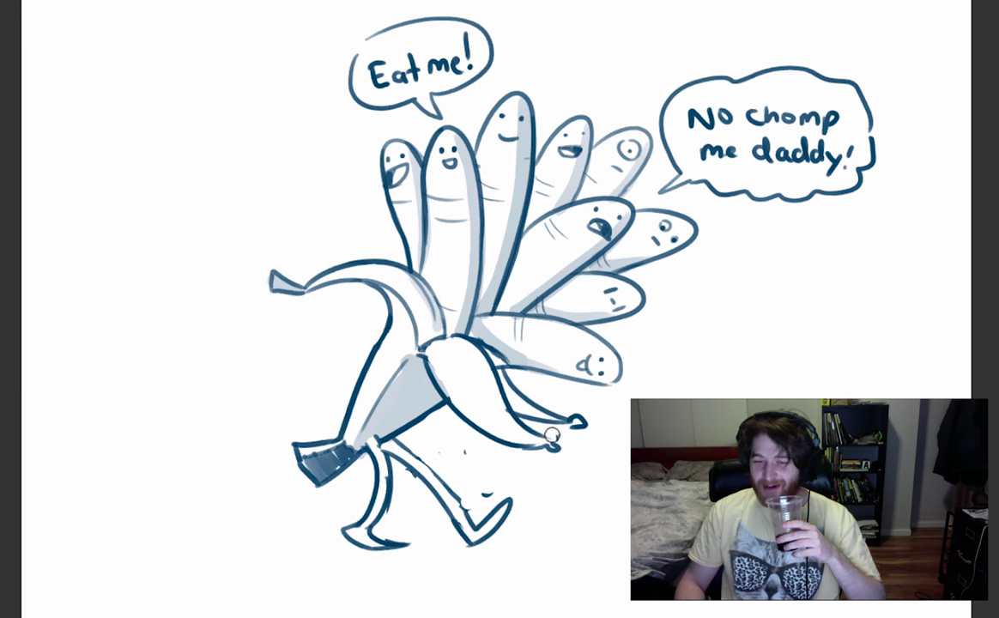
# Add motion lines around the tips of the two peel flaps and letter "Clap! clap!" beside them.
pyautogui.moveTo(557, 404)
pyautogui.mouseDown()
pyautogui.moveTo(585, 404)
pyautogui.moveTo(599, 448)
pyautogui.mouseUp()
pyautogui.moveTo(606, 433); pyautogui.dragTo(620, 451)
pyautogui.moveTo(624, 444); pyautogui.dragTo(624, 459)
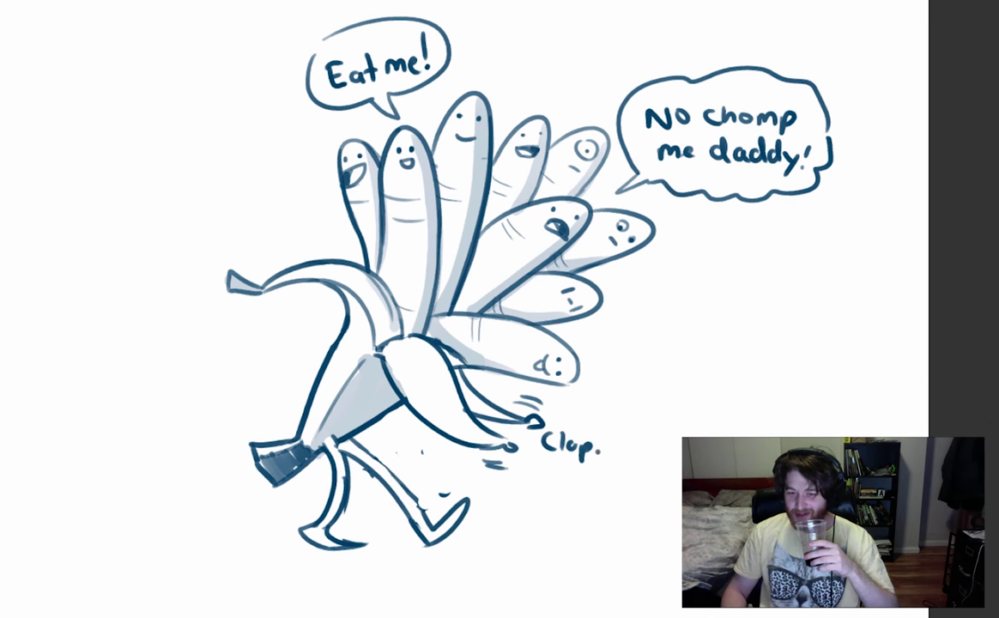
pyautogui.moveTo(600, 435)
pyautogui.mouseDown()
pyautogui.moveTo(599, 445)
pyautogui.moveTo(625, 455)
pyautogui.mouseUp()
pyautogui.moveTo(634, 437)
pyautogui.mouseDown()
pyautogui.moveTo(631, 458)
pyautogui.moveTo(646, 457)
pyautogui.mouseUp()
pyautogui.moveTo(648, 450)
pyautogui.mouseDown()
pyautogui.moveTo(649, 467)
pyautogui.moveTo(650, 458)
pyautogui.mouseUp()
pyautogui.moveTo(665, 437); pyautogui.dragTo(664, 452)
pyautogui.click(661, 460)
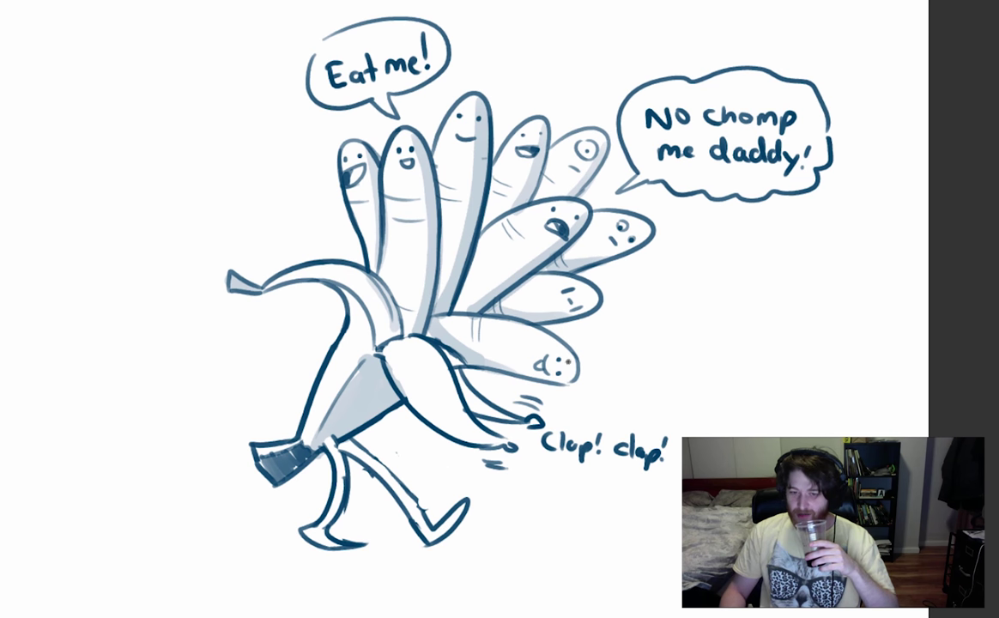
# Draw a small speech pointer over the open-mouthed finger beside the tallest one, letter "Chomp me" above it and shift the lettering up and left.
pyautogui.moveTo(526, 91); pyautogui.dragTo(533, 89)
pyautogui.moveTo(519, 36)
pyautogui.mouseDown()
pyautogui.moveTo(565, 41)
pyautogui.moveTo(573, 58)
pyautogui.moveTo(595, 40)
pyautogui.moveTo(627, 50)
pyautogui.mouseUp()
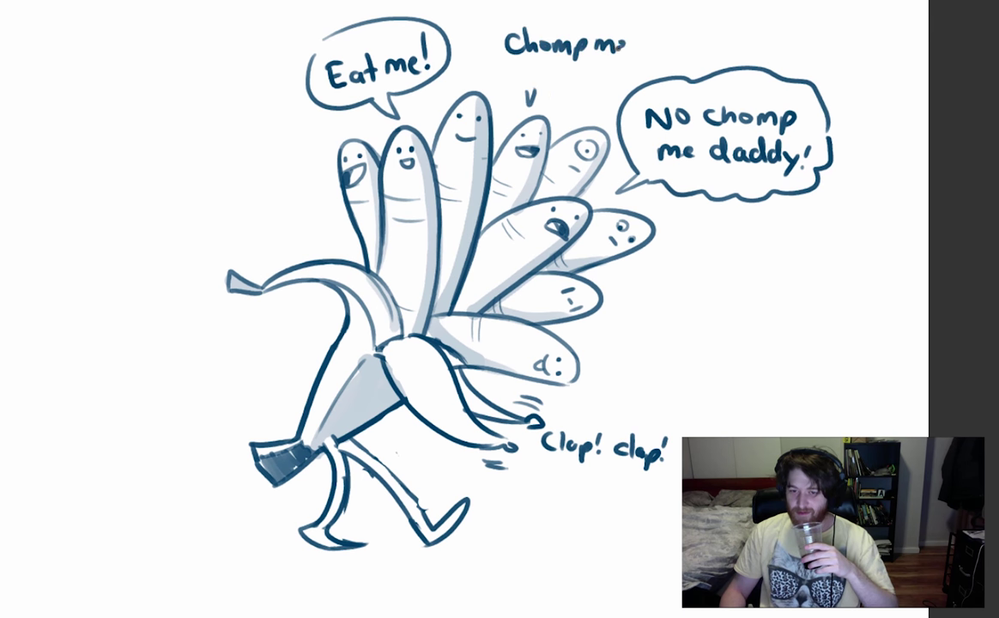
pyautogui.moveTo(507, 19)
pyautogui.mouseDown()
pyautogui.moveTo(618, 30)
pyautogui.moveTo(505, 10)
pyautogui.moveTo(594, 19)
pyautogui.moveTo(555, 29)
pyautogui.moveTo(524, 67)
pyautogui.mouseUp()
pyautogui.hotkey('ctrl', 't')
pyautogui.press('Return')
pyautogui.hotkey('ctrl', 'd')
# Letter "daddy!" under "Chomp me" and enclose both lines in a cloud-shaped speech bubble.
pyautogui.moveTo(535, 59); pyautogui.dragTo(541, 69)
pyautogui.moveTo(553, 59); pyautogui.dragTo(570, 68)
pyautogui.moveTo(574, 49)
pyautogui.mouseDown()
pyautogui.moveTo(576, 70)
pyautogui.moveTo(589, 67)
pyautogui.mouseUp()
pyautogui.moveTo(593, 60)
pyautogui.mouseDown()
pyautogui.moveTo(585, 82)
pyautogui.moveTo(598, 67)
pyautogui.mouseUp()
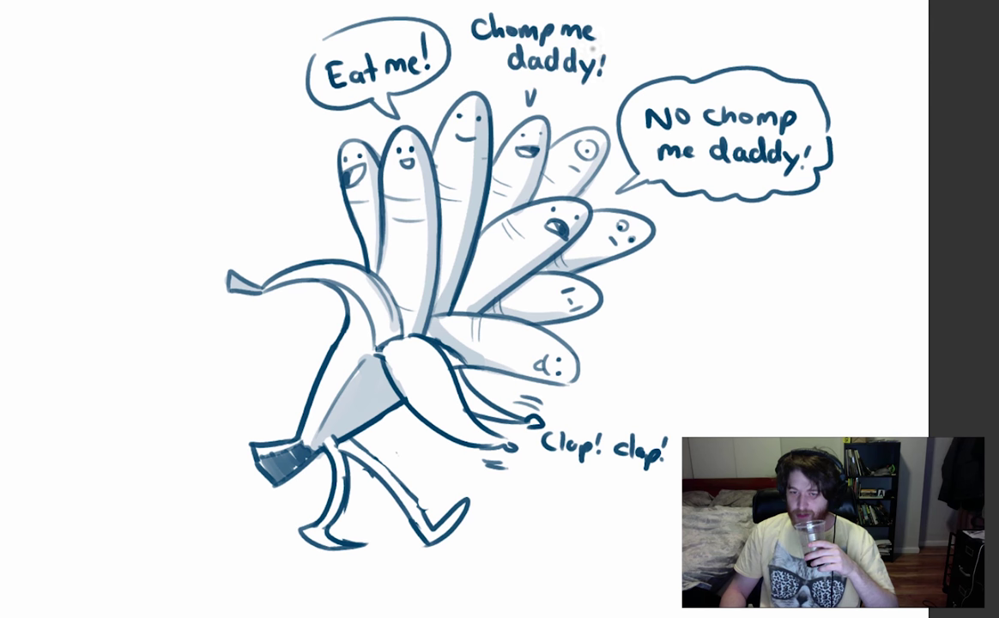
pyautogui.moveTo(466, 7)
pyautogui.mouseDown()
pyautogui.moveTo(472, 65)
pyautogui.moveTo(512, 87)
pyautogui.mouseUp()
pyautogui.moveTo(467, 9)
pyautogui.mouseDown()
pyautogui.moveTo(585, 9)
pyautogui.moveTo(632, 24)
pyautogui.moveTo(630, 69)
pyautogui.moveTo(602, 92)
pyautogui.moveTo(525, 85)
pyautogui.mouseUp()
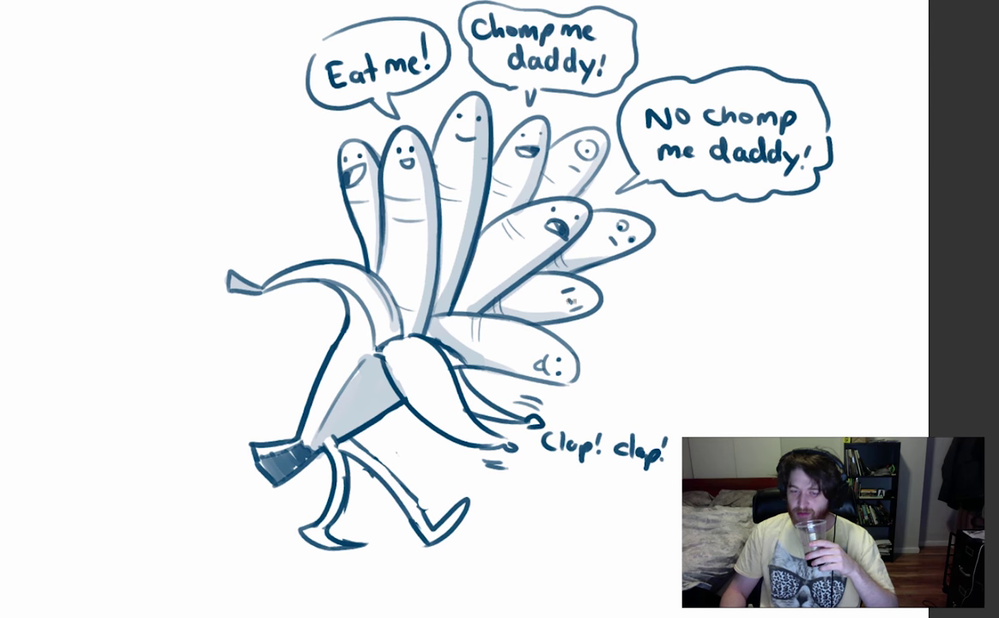
# Give the finger under the "No chomp me daddy!" bubble a worried face and letter "wait I dunno" beside it with a speech tail.
pyautogui.moveTo(611, 239)
pyautogui.mouseDown()
pyautogui.moveTo(631, 234)
pyautogui.moveTo(622, 229)
pyautogui.moveTo(635, 239)
pyautogui.moveTo(626, 234)
pyautogui.mouseUp()
pyautogui.moveTo(628, 239)
pyautogui.mouseDown()
pyautogui.moveTo(631, 228)
pyautogui.moveTo(661, 280)
pyautogui.moveTo(695, 269)
pyautogui.moveTo(718, 280)
pyautogui.mouseUp()
pyautogui.moveTo(726, 261)
pyautogui.mouseDown()
pyautogui.moveTo(729, 280)
pyautogui.moveTo(753, 261)
pyautogui.mouseUp()
pyautogui.click(736, 278)
pyautogui.moveTo(748, 262)
pyautogui.mouseDown()
pyautogui.moveTo(748, 281)
pyautogui.moveTo(775, 282)
pyautogui.mouseUp()
pyautogui.moveTo(780, 270)
pyautogui.mouseDown()
pyautogui.moveTo(819, 277)
pyautogui.moveTo(793, 279)
pyautogui.mouseUp()
pyautogui.moveTo(793, 270)
pyautogui.mouseDown()
pyautogui.moveTo(803, 279)
pyautogui.moveTo(831, 268)
pyautogui.mouseUp()
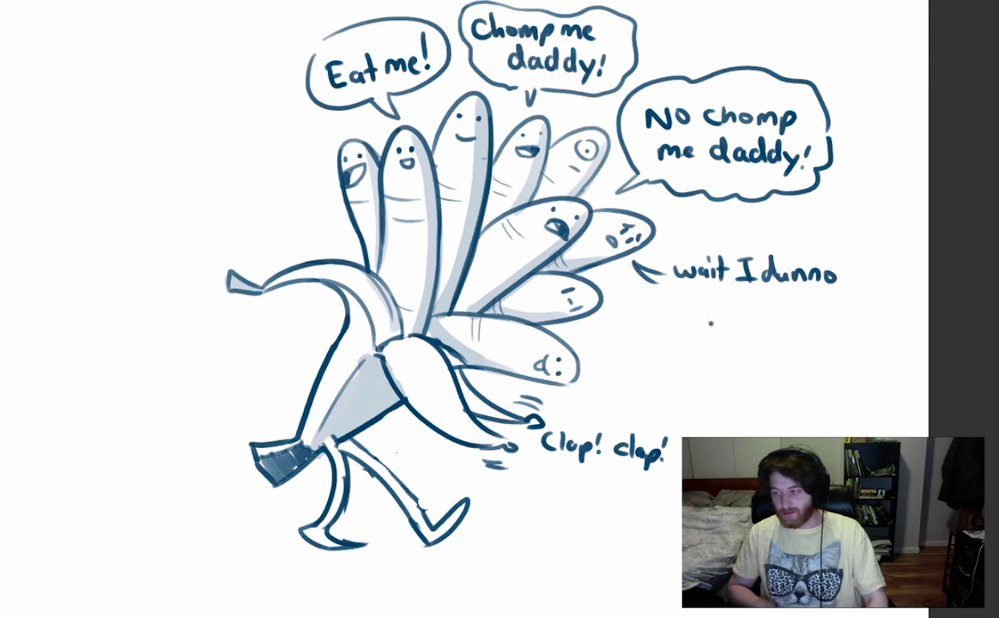
# Letter "guys" under "wait I dunno" and outline a wavy speech bubble around the text.
pyautogui.moveTo(726, 297)
pyautogui.mouseDown()
pyautogui.moveTo(715, 322)
pyautogui.moveTo(743, 308)
pyautogui.moveTo(748, 323)
pyautogui.moveTo(760, 311)
pyautogui.mouseUp()
pyautogui.moveTo(669, 280)
pyautogui.mouseDown()
pyautogui.moveTo(676, 244)
pyautogui.moveTo(729, 230)
pyautogui.moveTo(774, 240)
pyautogui.mouseUp()
pyautogui.moveTo(669, 281)
pyautogui.mouseDown()
pyautogui.moveTo(692, 327)
pyautogui.moveTo(754, 334)
pyautogui.moveTo(815, 331)
pyautogui.mouseUp()
pyautogui.moveTo(775, 242)
pyautogui.mouseDown()
pyautogui.moveTo(826, 234)
pyautogui.moveTo(843, 321)
pyautogui.mouseUp()
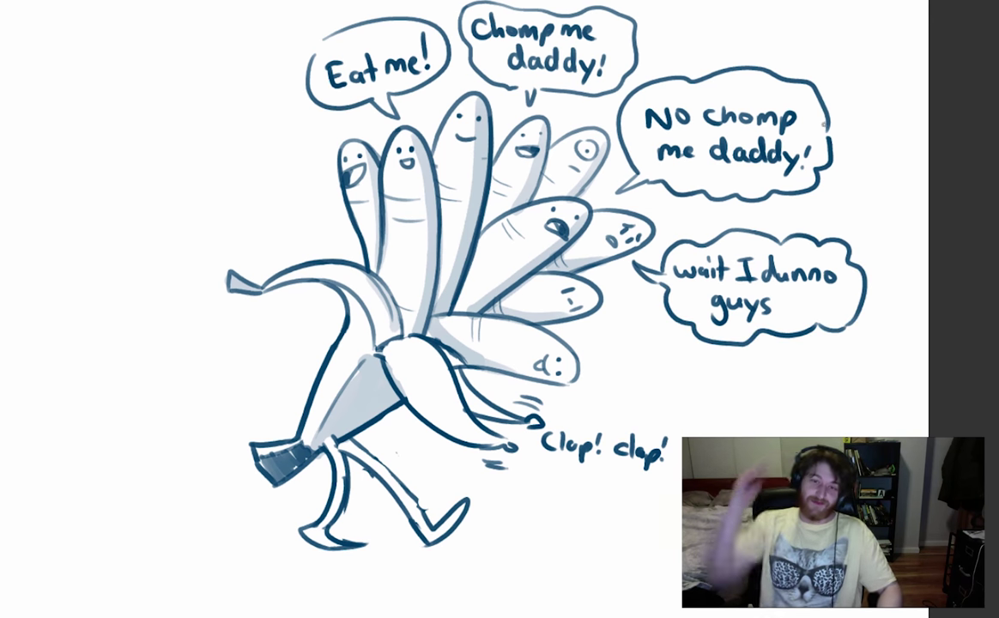
# Move the whole banana drawing left and slightly down on the canvas and shade the rear peel flap grey.
pyautogui.moveTo(611, 412); pyautogui.dragTo(534, 437)
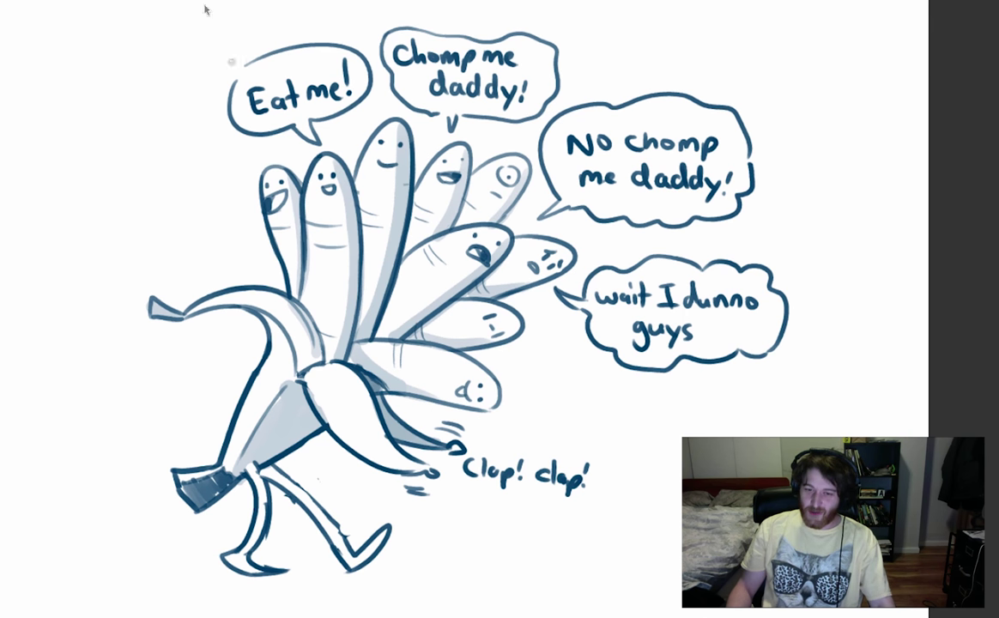
pyautogui.moveTo(296, 333); pyautogui.dragTo(334, 396)
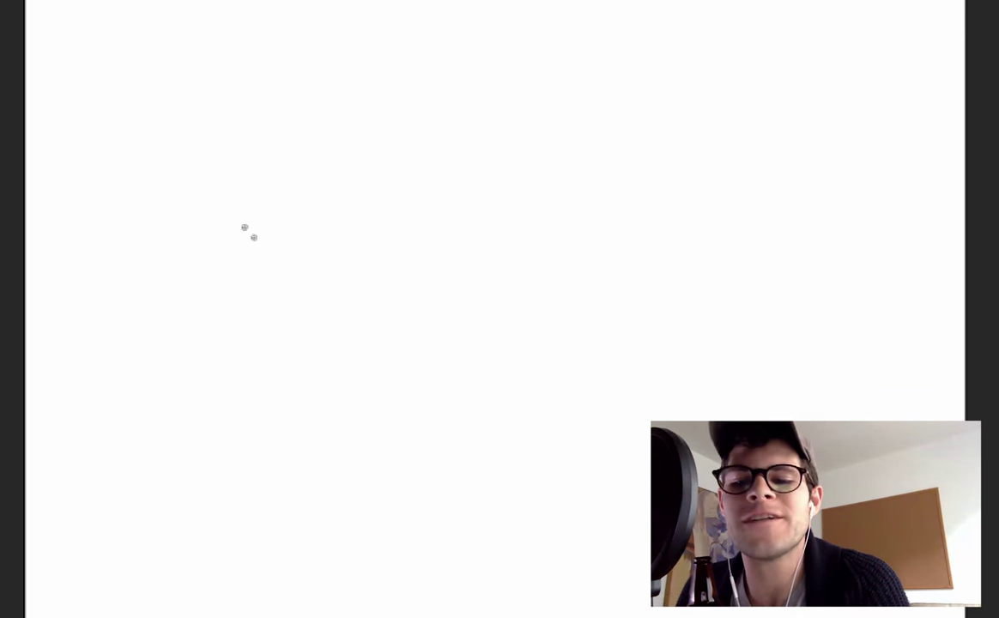
# On a blank canvas, sketch a tree's left and right upper branches, a V-shaped fork between them and a small side branch on the right.
pyautogui.moveTo(173, 226); pyautogui.dragTo(253, 286)
pyautogui.moveTo(198, 216)
pyautogui.mouseDown()
pyautogui.moveTo(198, 232)
pyautogui.moveTo(264, 278)
pyautogui.moveTo(250, 226)
pyautogui.moveTo(276, 267)
pyautogui.mouseUp()
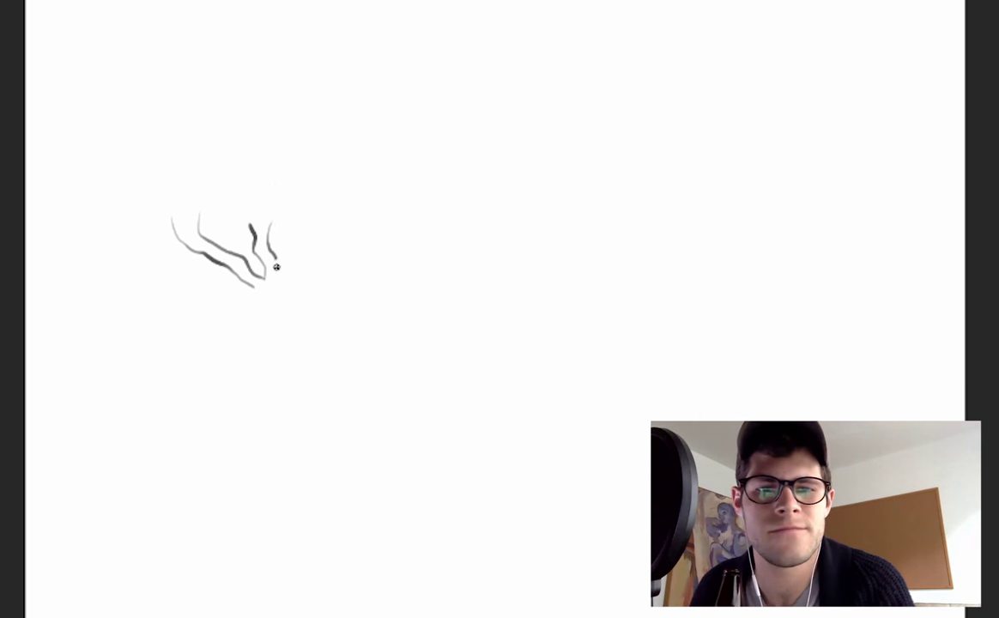
pyautogui.moveTo(348, 295); pyautogui.dragTo(405, 214)
pyautogui.moveTo(337, 286); pyautogui.dragTo(375, 213)
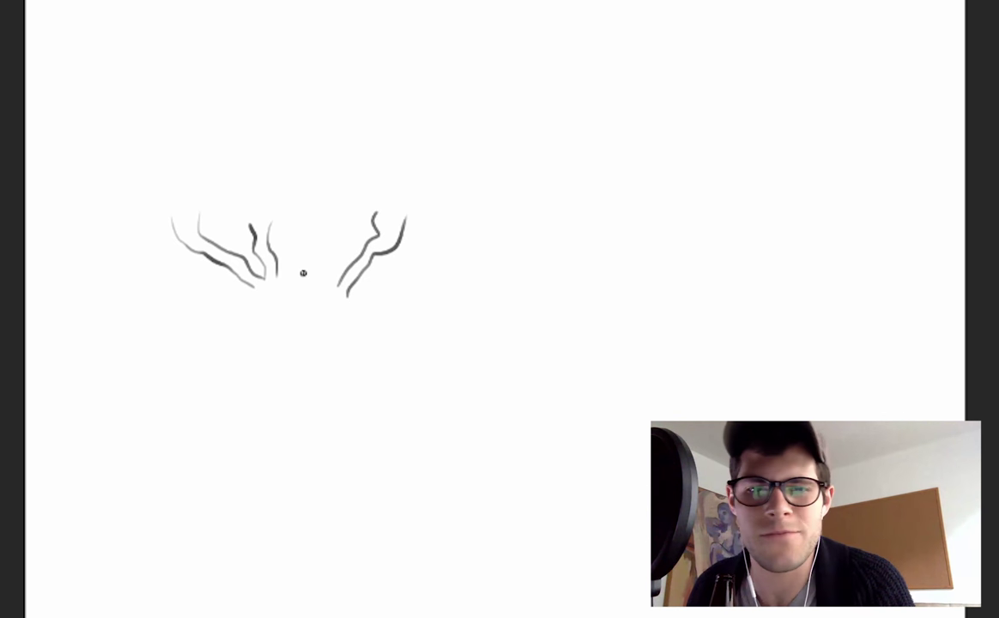
pyautogui.moveTo(277, 276)
pyautogui.mouseDown()
pyautogui.moveTo(294, 286)
pyautogui.moveTo(265, 297)
pyautogui.moveTo(270, 309)
pyautogui.moveTo(320, 300)
pyautogui.mouseUp()
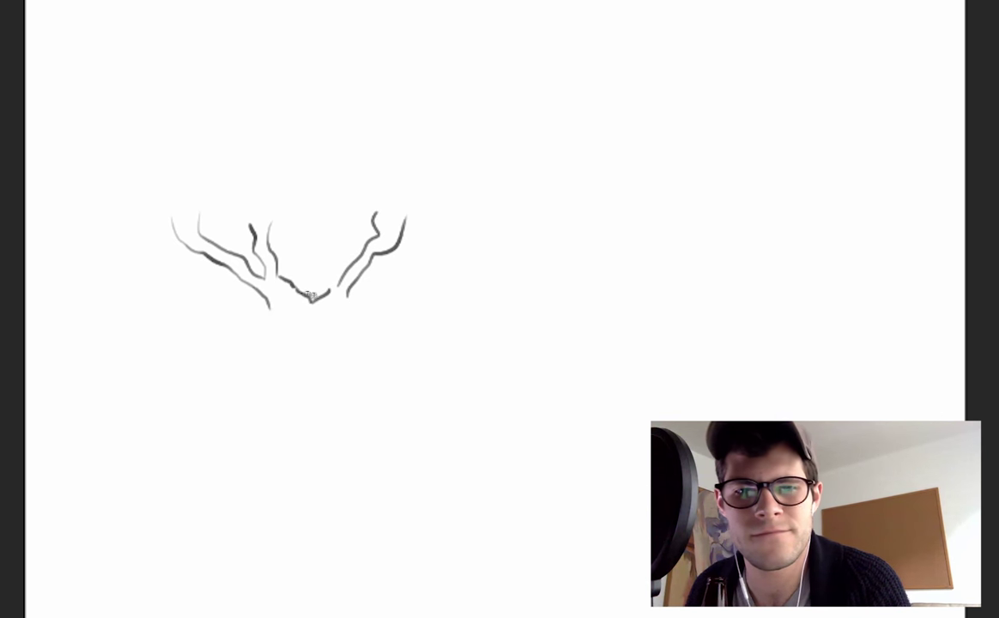
pyautogui.moveTo(312, 299)
pyautogui.mouseDown()
pyautogui.moveTo(353, 256)
pyautogui.moveTo(347, 309)
pyautogui.moveTo(380, 286)
pyautogui.mouseUp()
pyautogui.moveTo(356, 322)
pyautogui.mouseDown()
pyautogui.moveTo(408, 296)
pyautogui.moveTo(379, 288)
pyautogui.mouseUp()
pyautogui.moveTo(387, 266); pyautogui.dragTo(388, 275)
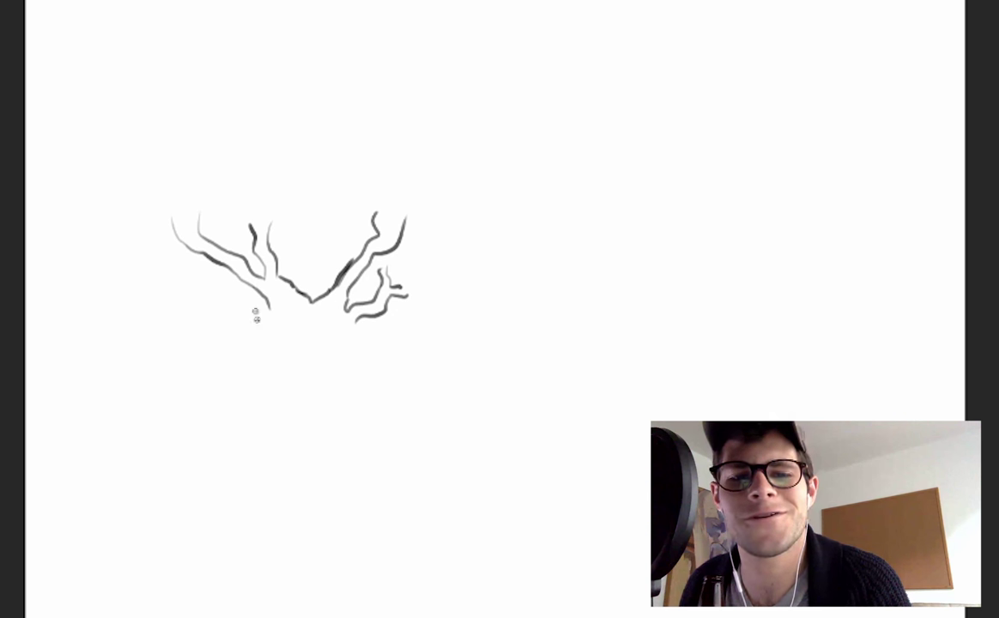
# Sketch the lower left branch running down into the trunk, with a narrow gap beside it and extra twig lines at its end.
pyautogui.moveTo(264, 299); pyautogui.dragTo(276, 343)
pyautogui.moveTo(218, 290); pyautogui.dragTo(263, 352)
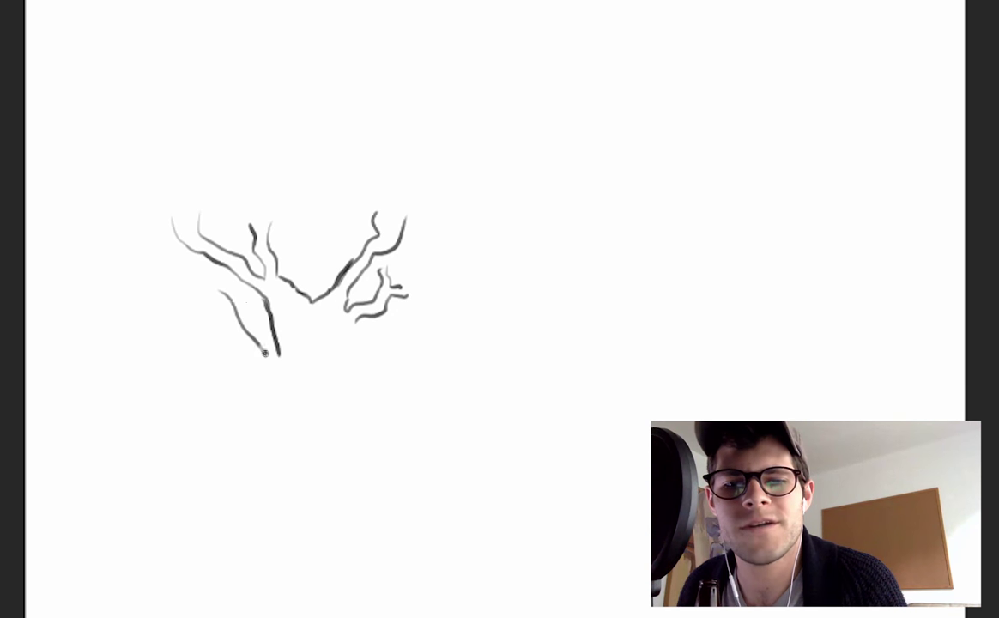
pyautogui.moveTo(250, 304)
pyautogui.mouseDown()
pyautogui.moveTo(276, 342)
pyautogui.moveTo(276, 378)
pyautogui.mouseUp()
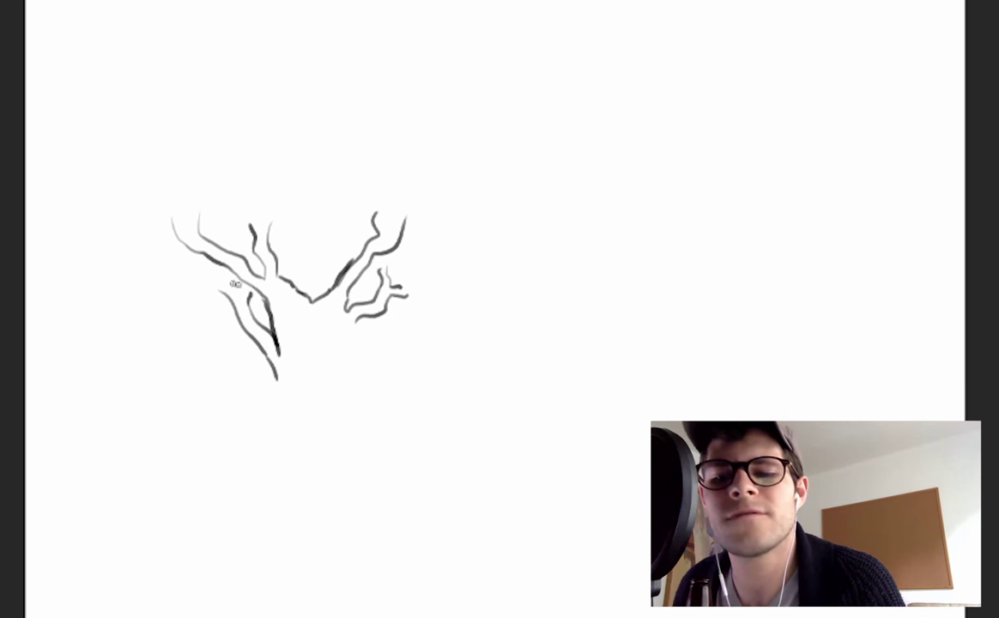
pyautogui.moveTo(223, 291); pyautogui.dragTo(190, 275)
pyautogui.moveTo(195, 266); pyautogui.dragTo(217, 280)
pyautogui.moveTo(180, 237)
pyautogui.mouseDown()
pyautogui.moveTo(142, 200)
pyautogui.moveTo(180, 226)
pyautogui.mouseUp()
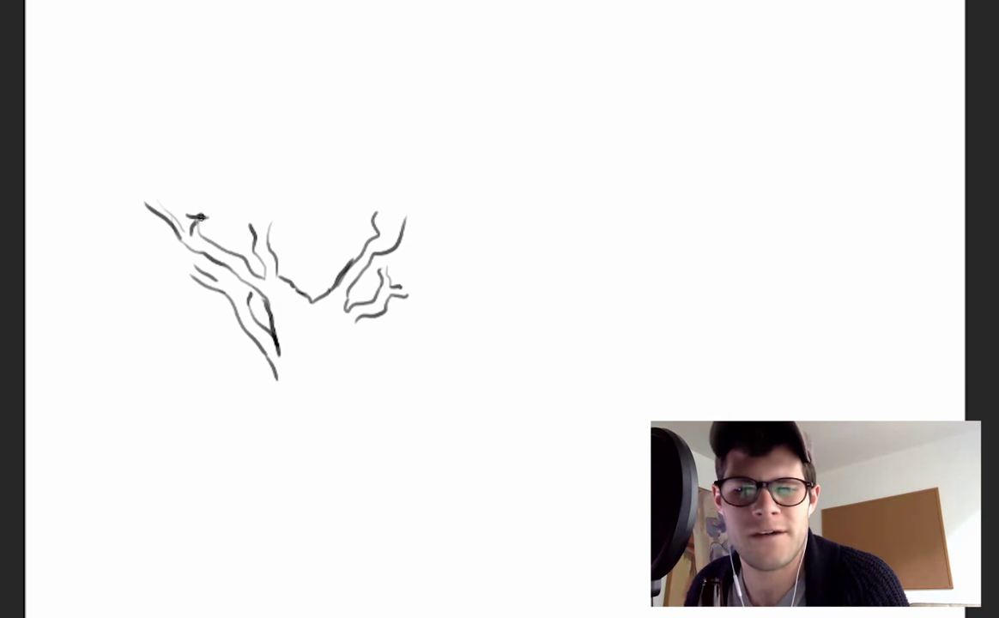
# Draw the crown's bumpy underside on both sides of the branches and add a small inner branch at the right fork.
pyautogui.moveTo(204, 218)
pyautogui.mouseDown()
pyautogui.moveTo(242, 207)
pyautogui.moveTo(235, 225)
pyautogui.moveTo(255, 230)
pyautogui.moveTo(326, 225)
pyautogui.mouseUp()
pyautogui.moveTo(138, 270)
pyautogui.mouseDown()
pyautogui.moveTo(209, 268)
pyautogui.moveTo(191, 248)
pyautogui.moveTo(136, 264)
pyautogui.moveTo(115, 259)
pyautogui.moveTo(52, 202)
pyautogui.mouseUp()
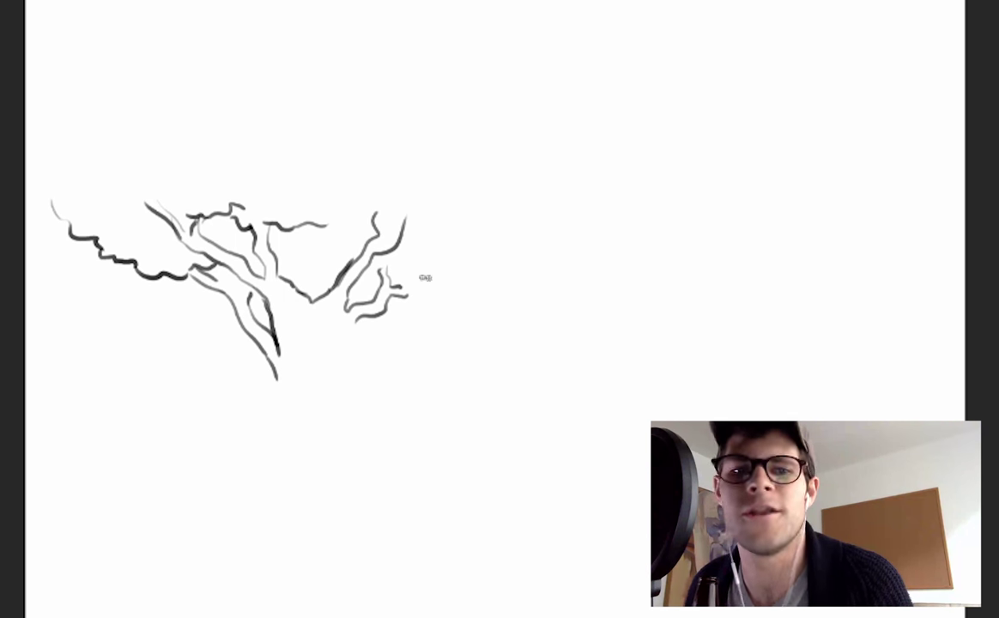
pyautogui.moveTo(382, 271)
pyautogui.mouseDown()
pyautogui.moveTo(410, 289)
pyautogui.moveTo(421, 287)
pyautogui.moveTo(409, 296)
pyautogui.moveTo(447, 292)
pyautogui.moveTo(455, 273)
pyautogui.moveTo(525, 263)
pyautogui.moveTo(538, 232)
pyautogui.mouseUp()
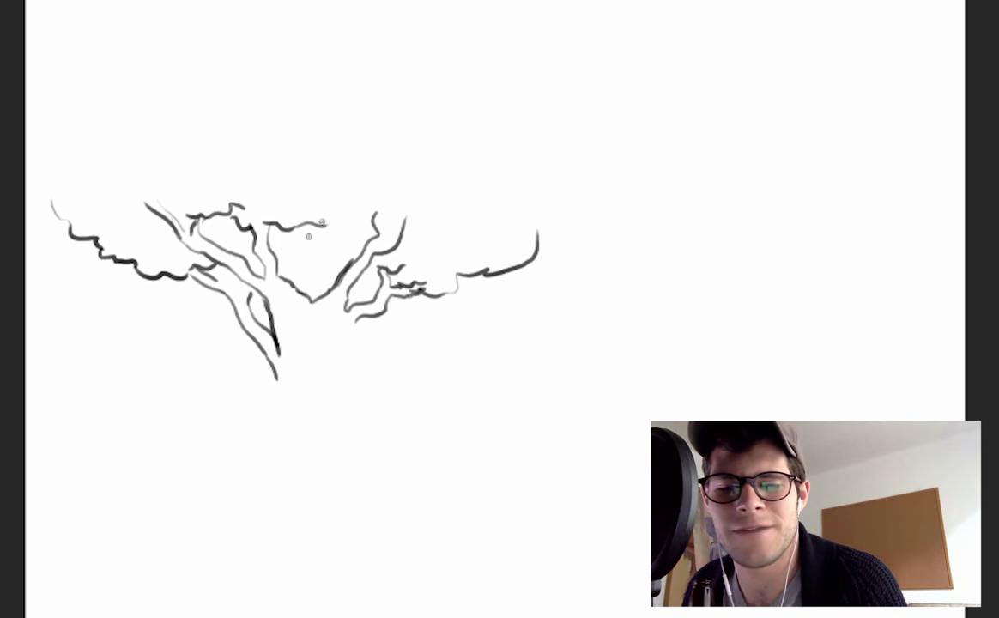
pyautogui.moveTo(312, 234)
pyautogui.mouseDown()
pyautogui.moveTo(341, 275)
pyautogui.moveTo(349, 266)
pyautogui.mouseUp()
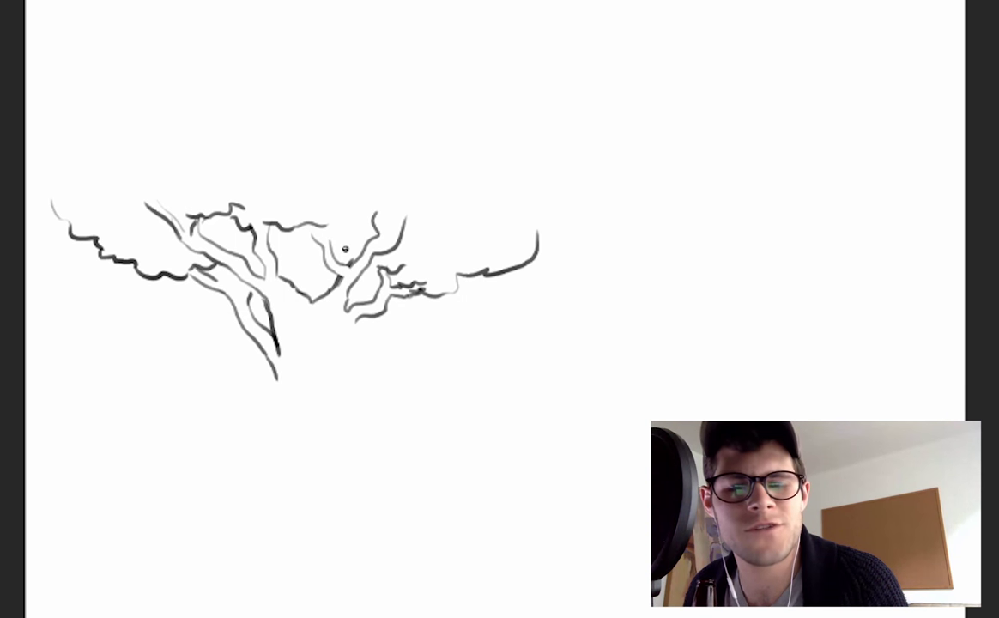
pyautogui.moveTo(34, 180); pyautogui.dragTo(73, 195)
pyautogui.moveTo(116, 199); pyautogui.dragTo(190, 203)
# Outline the crown's lumpy top from the left canvas edge down to its right side, redrawing all but the left end, and extend the lower left edge.
pyautogui.moveTo(27, 89)
pyautogui.mouseDown()
pyautogui.moveTo(55, 59)
pyautogui.moveTo(174, 28)
pyautogui.moveTo(335, 24)
pyautogui.mouseUp()
pyautogui.moveTo(128, 48)
pyautogui.mouseDown()
pyautogui.moveTo(168, 41)
pyautogui.moveTo(130, 43)
pyautogui.mouseUp()
pyautogui.moveTo(346, 26); pyautogui.dragTo(459, 48)
pyautogui.moveTo(488, 84)
pyautogui.mouseDown()
pyautogui.moveTo(547, 138)
pyautogui.moveTo(549, 161)
pyautogui.moveTo(568, 185)
pyautogui.mouseUp()
pyautogui.moveTo(337, 22)
pyautogui.mouseDown()
pyautogui.moveTo(419, 33)
pyautogui.moveTo(404, 19)
pyautogui.moveTo(423, 56)
pyautogui.moveTo(413, 40)
pyautogui.moveTo(484, 65)
pyautogui.moveTo(539, 129)
pyautogui.moveTo(545, 155)
pyautogui.moveTo(408, 45)
pyautogui.moveTo(290, 19)
pyautogui.moveTo(275, 29)
pyautogui.moveTo(242, 24)
pyautogui.mouseUp()
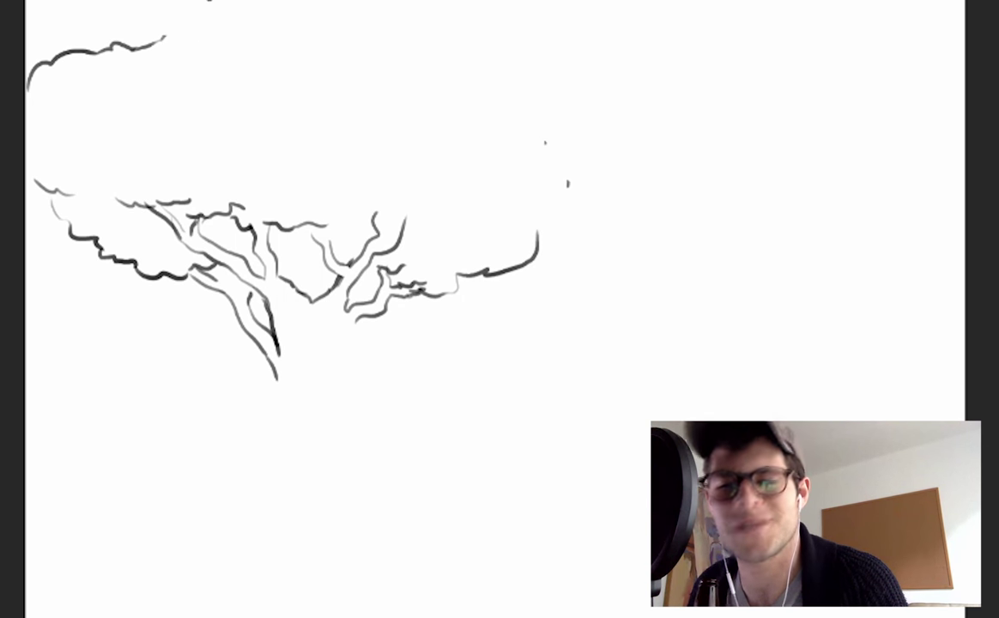
pyautogui.moveTo(38, 183); pyautogui.dragTo(71, 208)
pyautogui.moveTo(158, 42)
pyautogui.mouseDown()
pyautogui.moveTo(228, 11)
pyautogui.moveTo(322, 60)
pyautogui.moveTo(373, 44)
pyautogui.moveTo(408, 53)
pyautogui.moveTo(463, 77)
pyautogui.moveTo(499, 136)
pyautogui.moveTo(531, 174)
pyautogui.mouseUp()
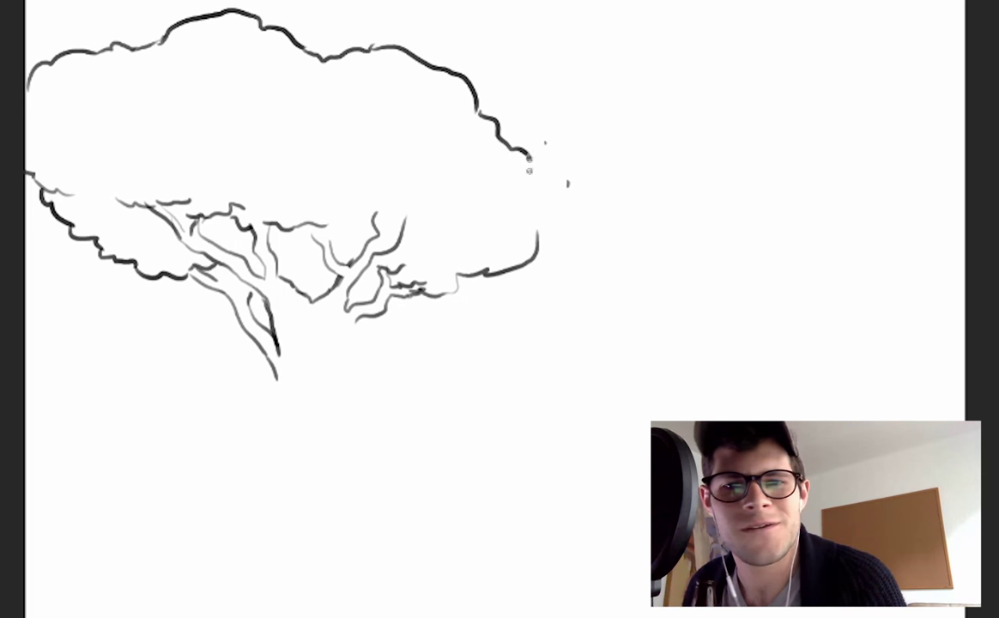
# Add foliage edges around the right-hand branches and close the crown's outline on the right side.
pyautogui.moveTo(364, 211); pyautogui.dragTo(436, 209)
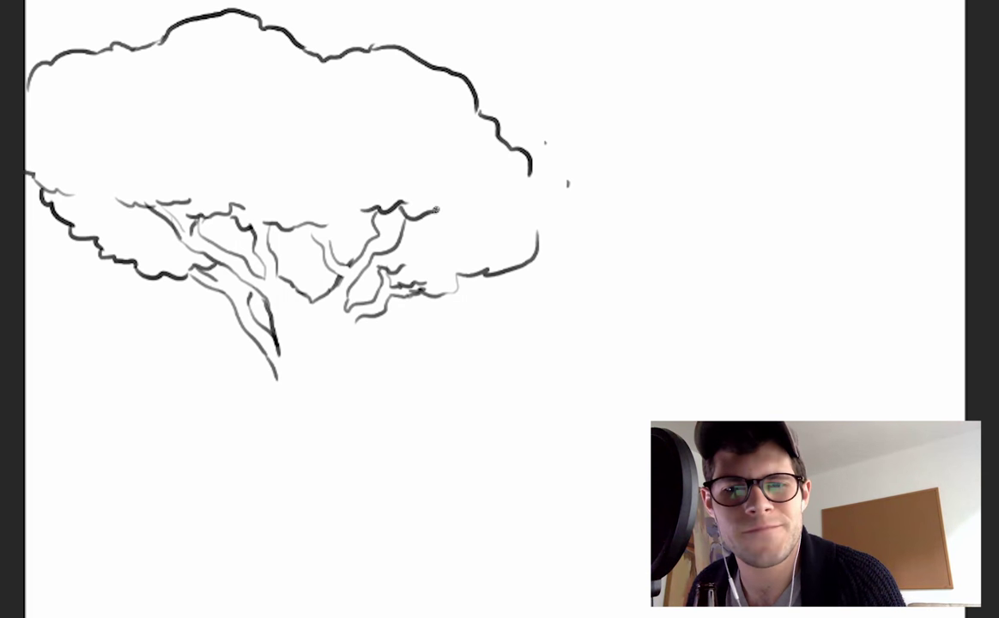
pyautogui.moveTo(324, 226)
pyautogui.mouseDown()
pyautogui.moveTo(411, 266)
pyautogui.moveTo(438, 259)
pyautogui.moveTo(429, 293)
pyautogui.moveTo(461, 275)
pyautogui.mouseUp()
pyautogui.moveTo(536, 171)
pyautogui.mouseDown()
pyautogui.moveTo(564, 185)
pyautogui.moveTo(567, 212)
pyautogui.moveTo(549, 242)
pyautogui.moveTo(569, 213)
pyautogui.mouseUp()
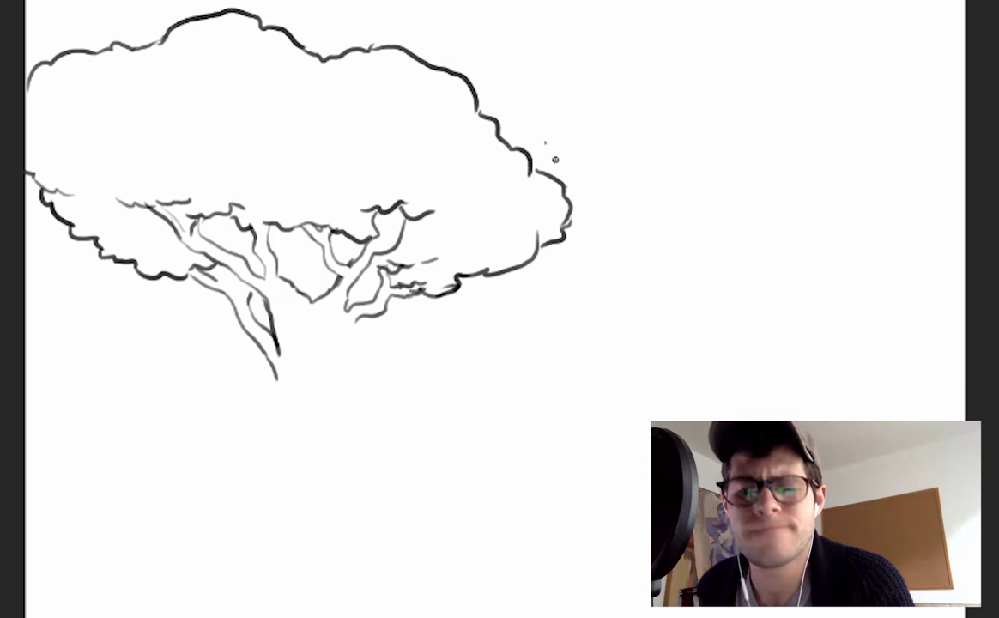
# Draw both sides of the trunk flaring out at the base and add root lines along the ground.
pyautogui.moveTo(352, 320); pyautogui.dragTo(376, 407)
pyautogui.moveTo(278, 378)
pyautogui.mouseDown()
pyautogui.moveTo(296, 430)
pyautogui.moveTo(294, 482)
pyautogui.mouseUp()
pyautogui.moveTo(378, 408); pyautogui.dragTo(397, 491)
pyautogui.moveTo(296, 463); pyautogui.dragTo(241, 557)
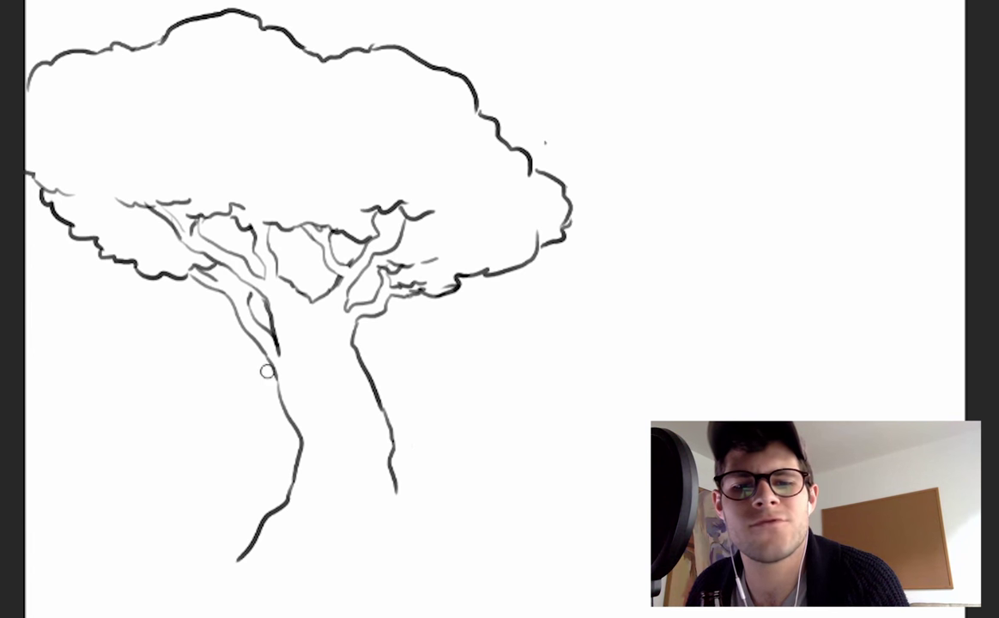
pyautogui.moveTo(378, 438)
pyautogui.mouseDown()
pyautogui.moveTo(413, 514)
pyautogui.moveTo(461, 567)
pyautogui.mouseUp()
pyautogui.moveTo(240, 559)
pyautogui.mouseDown()
pyautogui.moveTo(178, 581)
pyautogui.moveTo(261, 550)
pyautogui.moveTo(266, 572)
pyautogui.moveTo(299, 564)
pyautogui.mouseUp()
pyautogui.moveTo(374, 568); pyautogui.dragTo(420, 572)
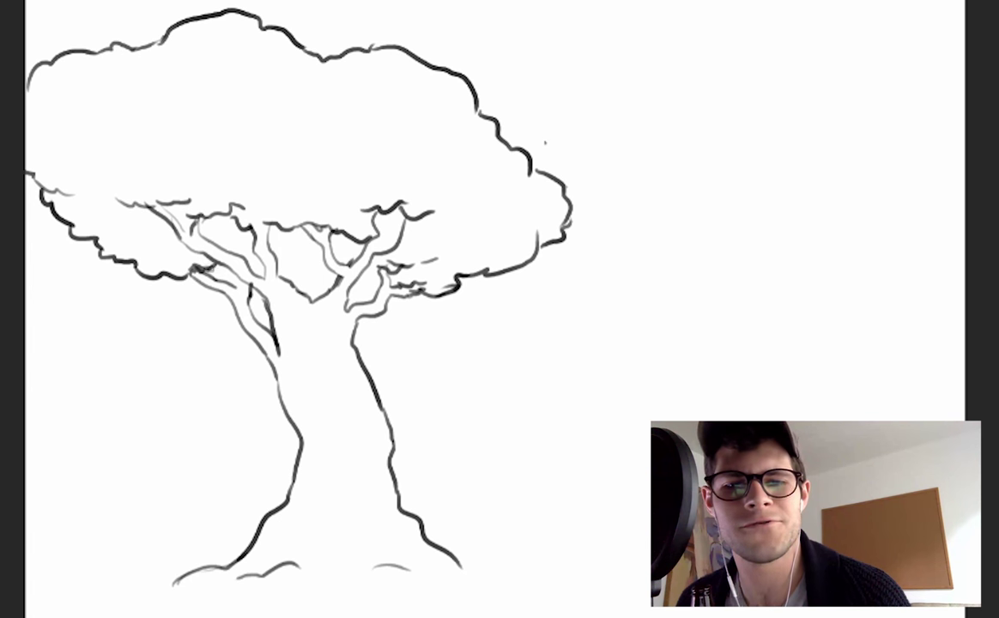
# Hatch the gaps between the branches and the crown's underside with shading, and rework the lines at the trunk's fork.
pyautogui.moveTo(185, 233)
pyautogui.mouseDown()
pyautogui.moveTo(160, 207)
pyautogui.moveTo(203, 191)
pyautogui.mouseUp()
pyautogui.moveTo(170, 275); pyautogui.dragTo(214, 264)
pyautogui.moveTo(233, 216)
pyautogui.mouseDown()
pyautogui.moveTo(271, 209)
pyautogui.moveTo(351, 223)
pyautogui.mouseUp()
pyautogui.moveTo(281, 225); pyautogui.dragTo(335, 230)
pyautogui.moveTo(288, 264)
pyautogui.mouseDown()
pyautogui.moveTo(315, 261)
pyautogui.moveTo(282, 253)
pyautogui.moveTo(273, 238)
pyautogui.moveTo(299, 254)
pyautogui.mouseUp()
pyautogui.moveTo(289, 229); pyautogui.dragTo(307, 244)
pyautogui.moveTo(216, 240)
pyautogui.mouseDown()
pyautogui.moveTo(193, 206)
pyautogui.moveTo(218, 225)
pyautogui.moveTo(224, 210)
pyautogui.moveTo(236, 249)
pyautogui.moveTo(221, 219)
pyautogui.mouseUp()
pyautogui.moveTo(275, 244)
pyautogui.mouseDown()
pyautogui.moveTo(301, 227)
pyautogui.moveTo(343, 254)
pyautogui.moveTo(365, 244)
pyautogui.moveTo(448, 283)
pyautogui.mouseUp()
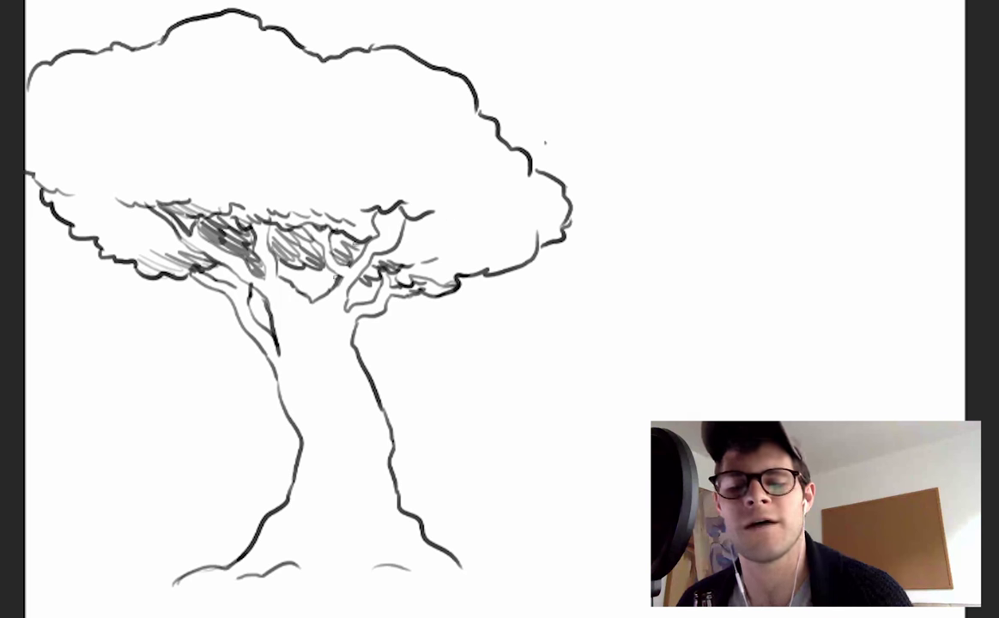
pyautogui.moveTo(282, 288); pyautogui.dragTo(324, 302)
pyautogui.moveTo(225, 273); pyautogui.dragTo(234, 286)
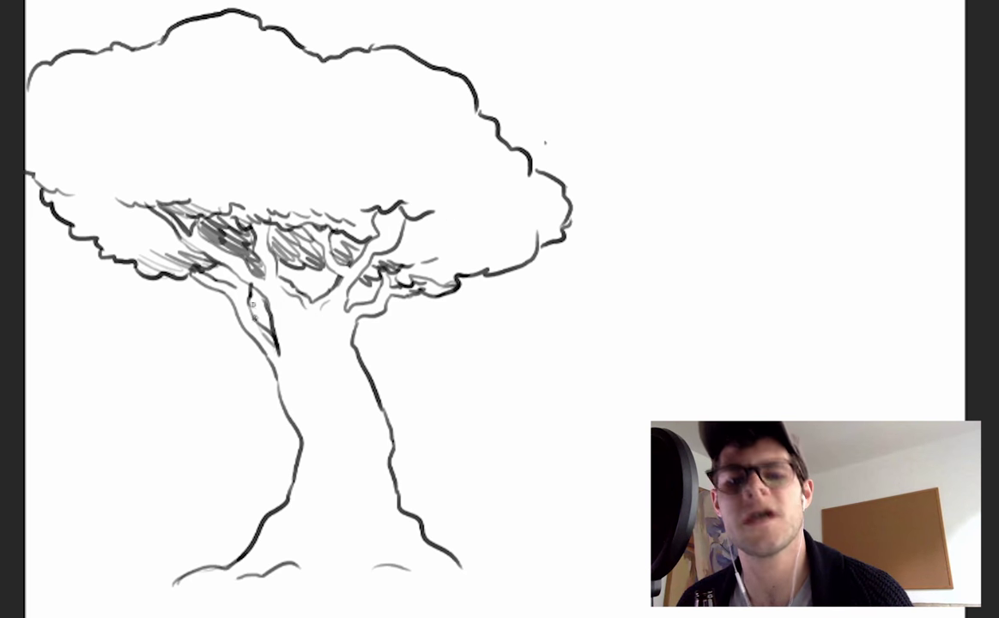
# Add short wavy leaf marks inside the crown at its centre left and along its right side.
pyautogui.moveTo(177, 142); pyautogui.dragTo(249, 154)
pyautogui.moveTo(464, 188)
pyautogui.mouseDown()
pyautogui.moveTo(491, 192)
pyautogui.moveTo(518, 232)
pyautogui.mouseUp()
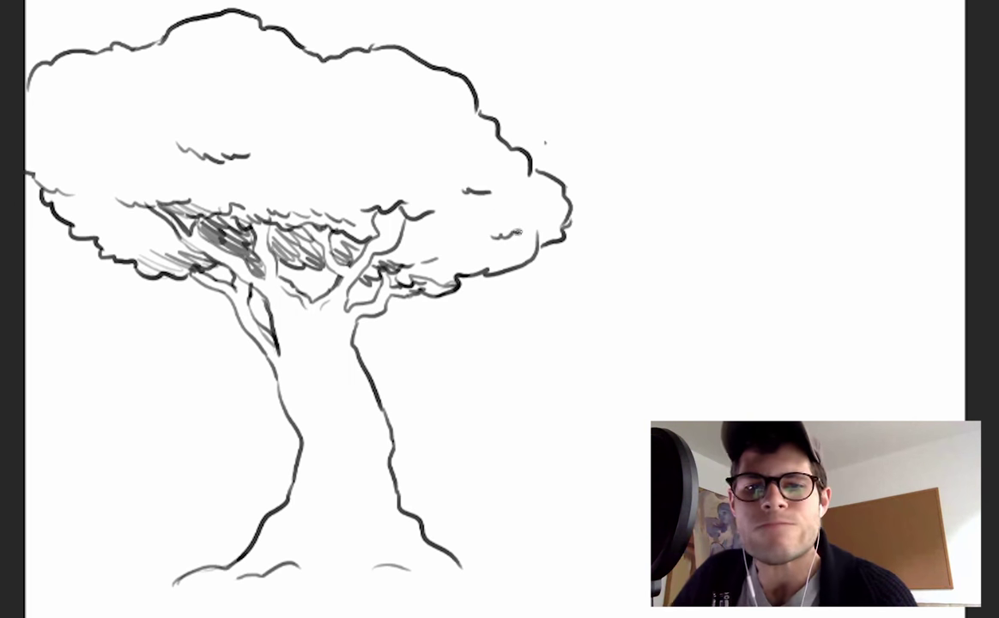
pyautogui.moveTo(430, 257); pyautogui.dragTo(451, 253)
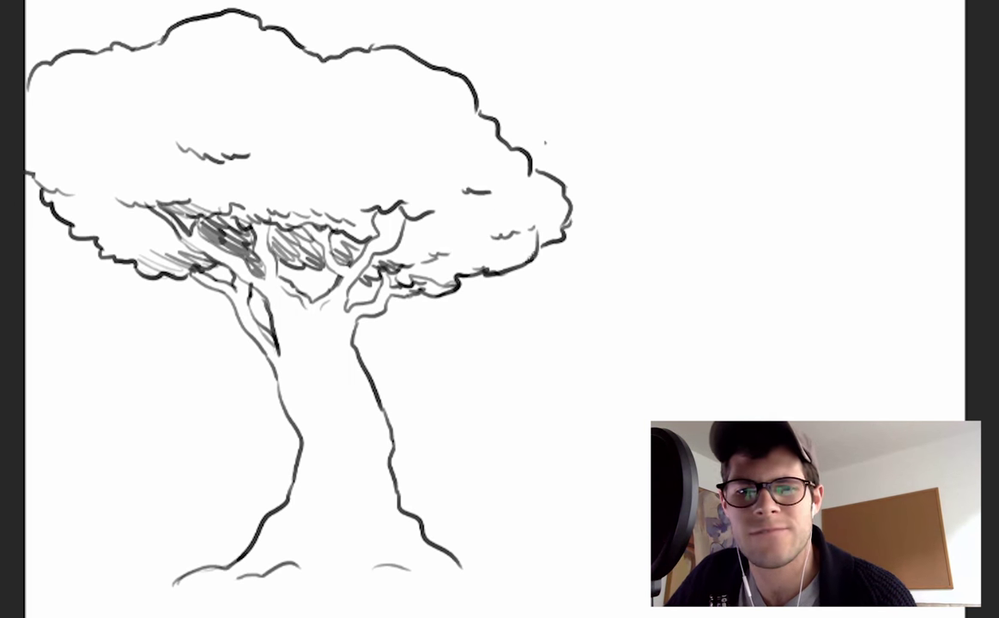
pyautogui.moveTo(464, 156); pyautogui.dragTo(484, 158)
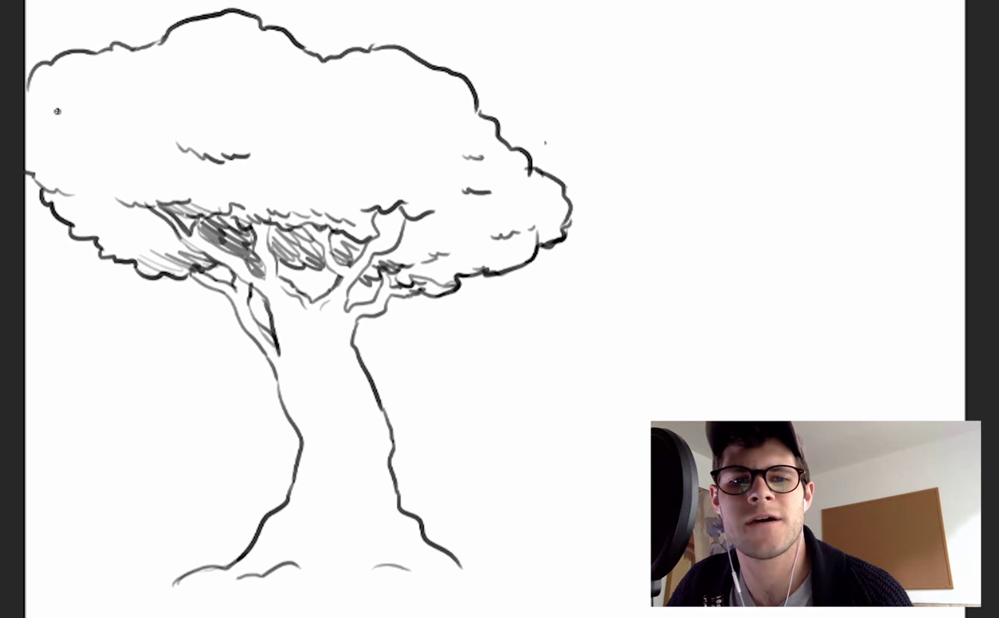
# Add bark contour lines down both sides of the trunk and the left branch, and darken the right-hand branch lines.
pyautogui.moveTo(371, 400); pyautogui.dragTo(387, 470)
pyautogui.moveTo(284, 385)
pyautogui.mouseDown()
pyautogui.moveTo(306, 488)
pyautogui.moveTo(280, 524)
pyautogui.mouseUp()
pyautogui.moveTo(309, 472)
pyautogui.mouseDown()
pyautogui.moveTo(317, 502)
pyautogui.moveTo(302, 539)
pyautogui.mouseUp()
pyautogui.moveTo(292, 385); pyautogui.dragTo(323, 446)
pyautogui.moveTo(239, 301); pyautogui.dragTo(260, 338)
pyautogui.moveTo(225, 276)
pyautogui.mouseDown()
pyautogui.moveTo(214, 253)
pyautogui.moveTo(245, 277)
pyautogui.moveTo(254, 266)
pyautogui.mouseUp()
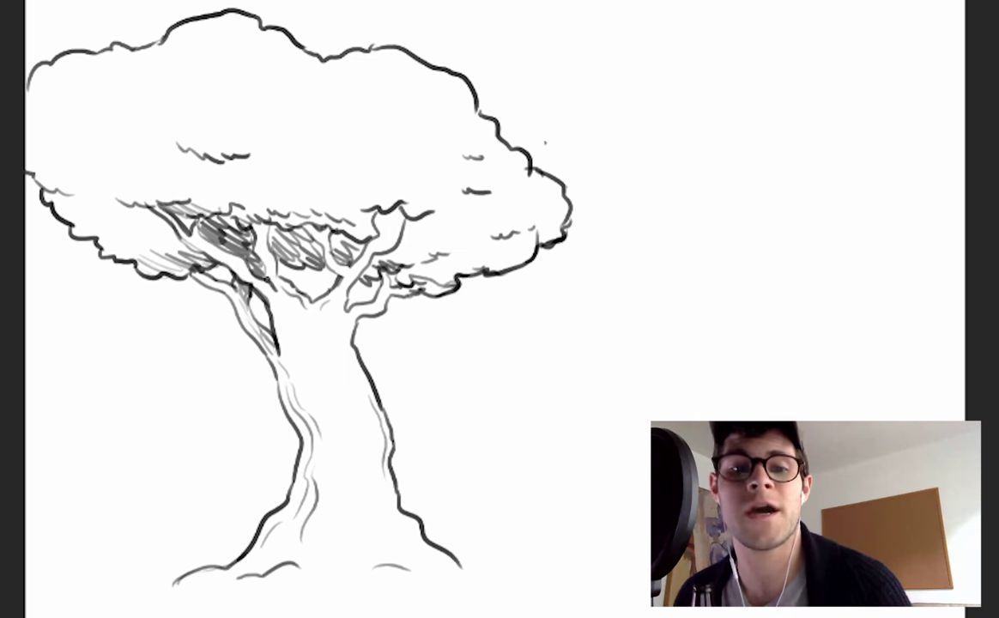
pyautogui.moveTo(316, 279)
pyautogui.mouseDown()
pyautogui.moveTo(321, 252)
pyautogui.moveTo(311, 261)
pyautogui.moveTo(341, 272)
pyautogui.moveTo(337, 233)
pyautogui.moveTo(343, 244)
pyautogui.moveTo(400, 208)
pyautogui.mouseUp()
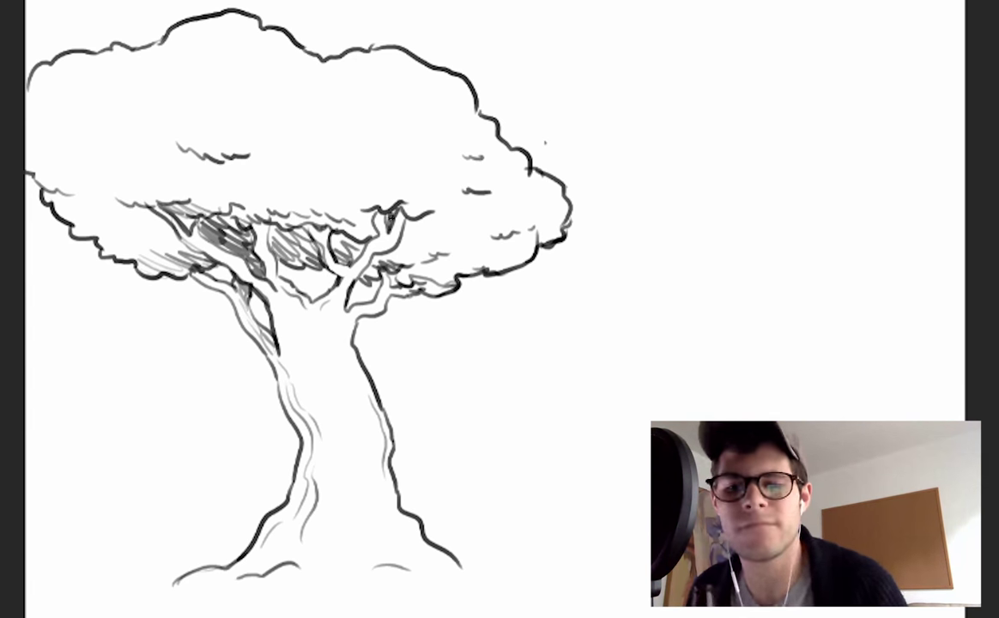
# Deepen the hatching in the gaps between the branches and add dark shaded leaf clumps along the crown's underside.
pyautogui.moveTo(393, 278); pyautogui.dragTo(417, 279)
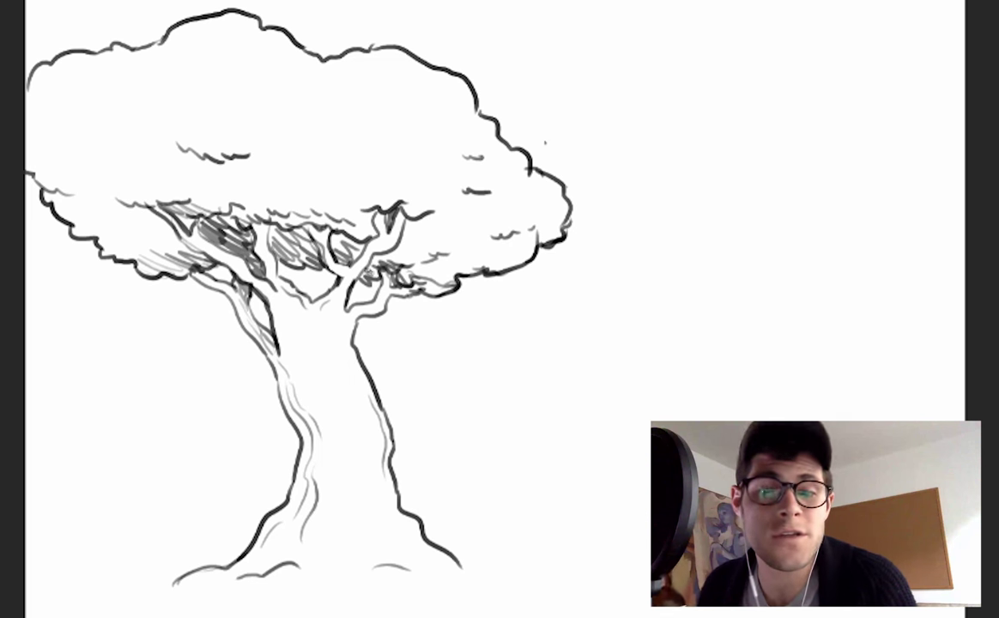
pyautogui.moveTo(332, 258)
pyautogui.mouseDown()
pyautogui.moveTo(266, 242)
pyautogui.moveTo(273, 263)
pyautogui.moveTo(306, 244)
pyautogui.moveTo(351, 287)
pyautogui.moveTo(410, 266)
pyautogui.moveTo(426, 249)
pyautogui.moveTo(433, 213)
pyautogui.mouseUp()
pyautogui.moveTo(180, 252)
pyautogui.mouseDown()
pyautogui.moveTo(214, 240)
pyautogui.moveTo(146, 258)
pyautogui.moveTo(193, 266)
pyautogui.mouseUp()
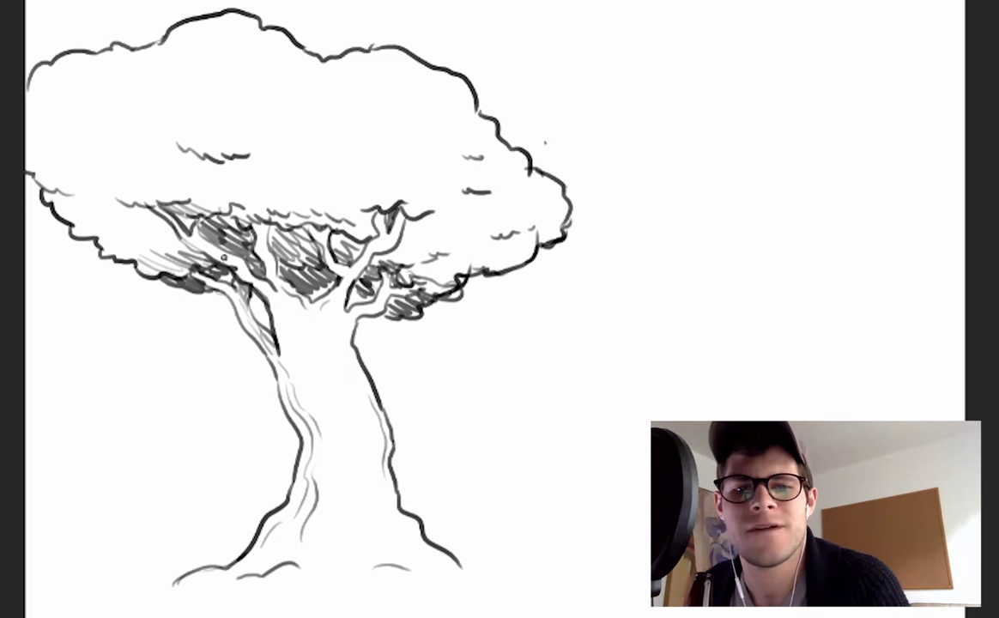
# Add short leaf marks inside the crown's centre right and lower right, and strengthen its outline at the upper left and left edge.
pyautogui.moveTo(345, 171)
pyautogui.mouseDown()
pyautogui.moveTo(386, 184)
pyautogui.moveTo(360, 197)
pyautogui.mouseUp()
pyautogui.moveTo(85, 52); pyautogui.dragTo(165, 39)
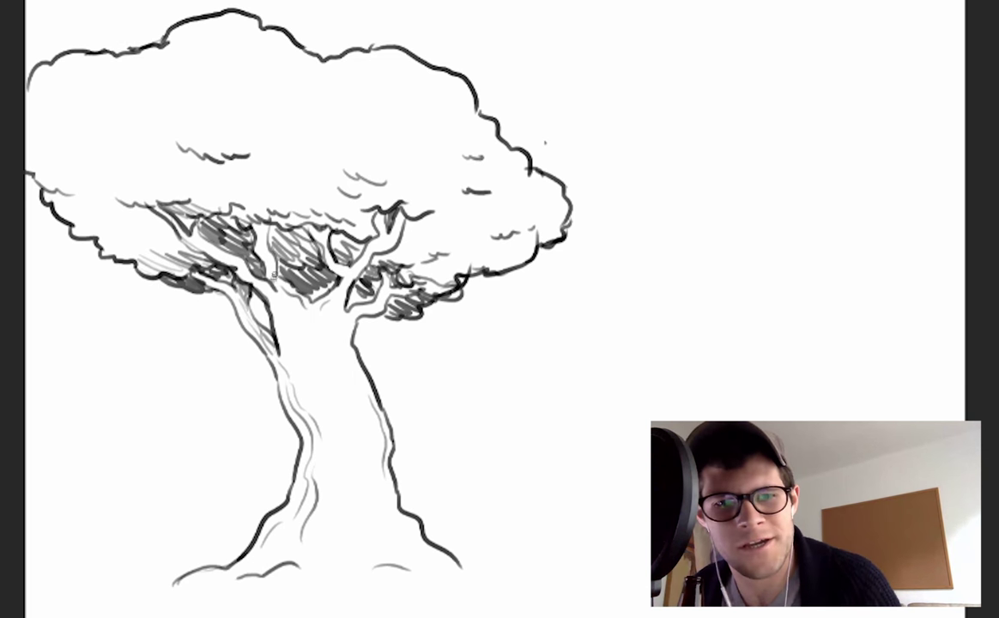
pyautogui.moveTo(282, 256); pyautogui.dragTo(304, 270)
pyautogui.moveTo(320, 263)
pyautogui.mouseDown()
pyautogui.moveTo(329, 274)
pyautogui.moveTo(339, 266)
pyautogui.mouseUp()
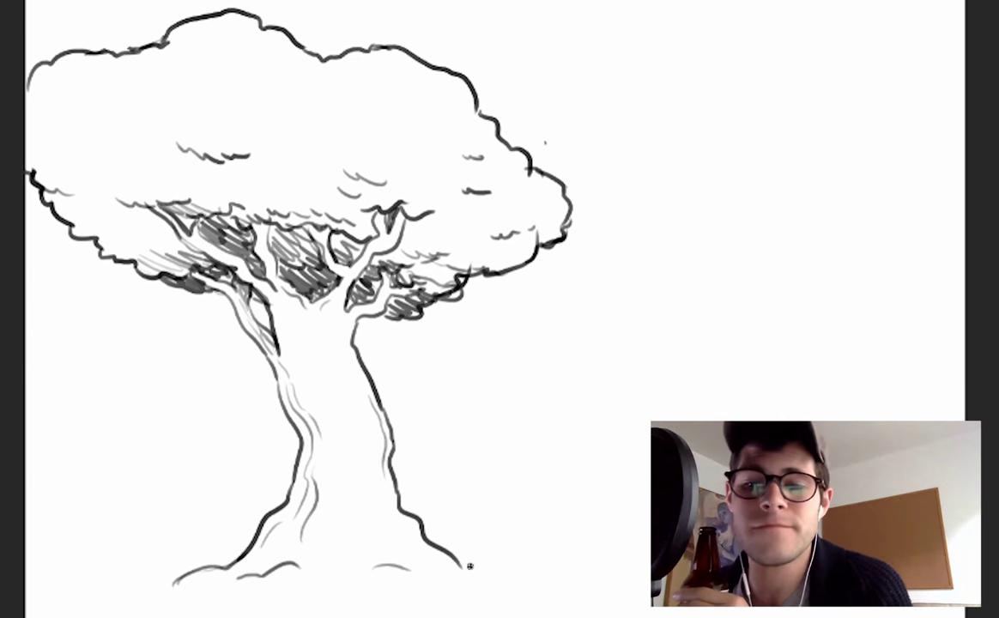
# Extend the ground line with grass tufts on both sides of the trunk's base and tidy the crown's lower right edge.
pyautogui.moveTo(473, 568); pyautogui.dragTo(520, 573)
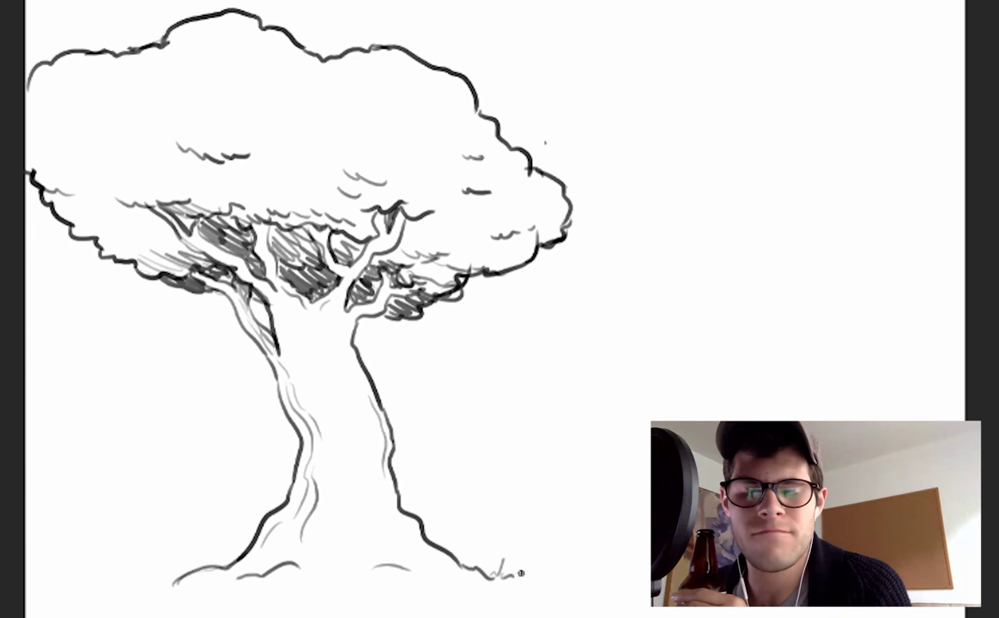
pyautogui.moveTo(163, 583); pyautogui.dragTo(144, 592)
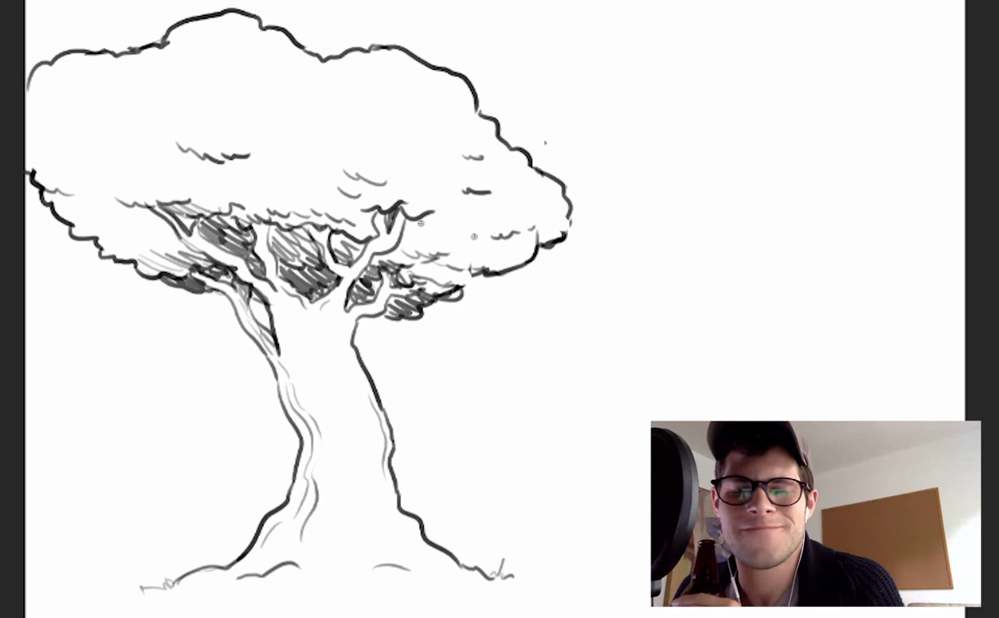
pyautogui.moveTo(461, 285); pyautogui.dragTo(473, 272)
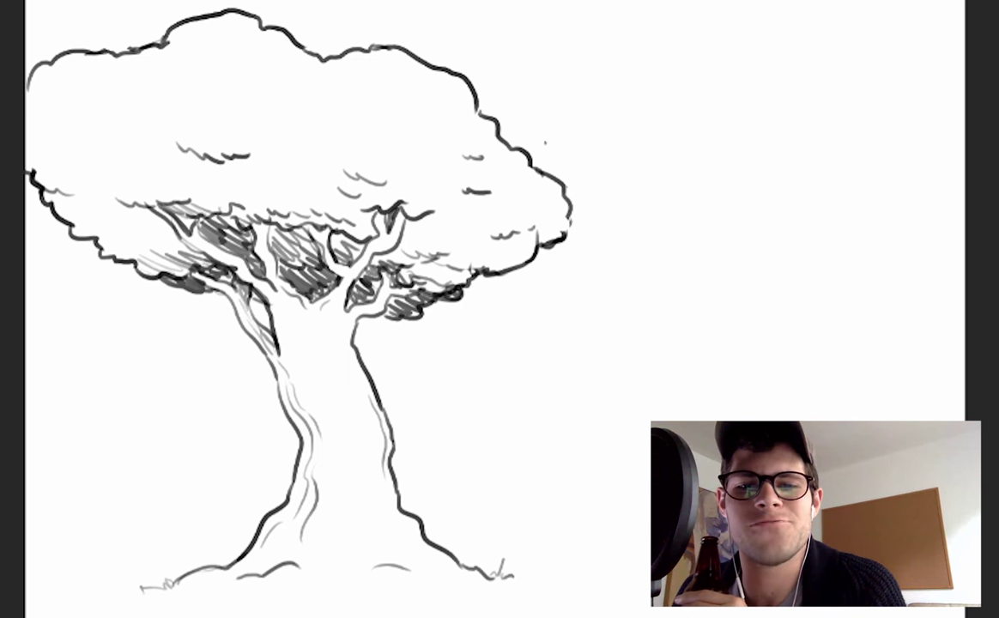
# Sketch the pointed top and jagged left and right sides of a large pine tree beside the first tree.
pyautogui.moveTo(738, 65)
pyautogui.mouseDown()
pyautogui.moveTo(674, 184)
pyautogui.moveTo(668, 243)
pyautogui.mouseUp()
pyautogui.moveTo(732, 79)
pyautogui.mouseDown()
pyautogui.moveTo(738, 30)
pyautogui.moveTo(790, 68)
pyautogui.moveTo(818, 116)
pyautogui.moveTo(851, 135)
pyautogui.moveTo(867, 179)
pyautogui.mouseUp()
pyautogui.moveTo(668, 245)
pyautogui.mouseDown()
pyautogui.moveTo(624, 348)
pyautogui.moveTo(658, 352)
pyautogui.moveTo(646, 397)
pyautogui.moveTo(598, 457)
pyautogui.moveTo(664, 441)
pyautogui.mouseUp()
pyautogui.moveTo(859, 155)
pyautogui.mouseDown()
pyautogui.moveTo(870, 196)
pyautogui.moveTo(925, 230)
pyautogui.mouseUp()
pyautogui.moveTo(884, 193)
pyautogui.mouseDown()
pyautogui.moveTo(923, 228)
pyautogui.moveTo(952, 326)
pyautogui.mouseUp()
pyautogui.moveTo(901, 228); pyautogui.dragTo(933, 248)
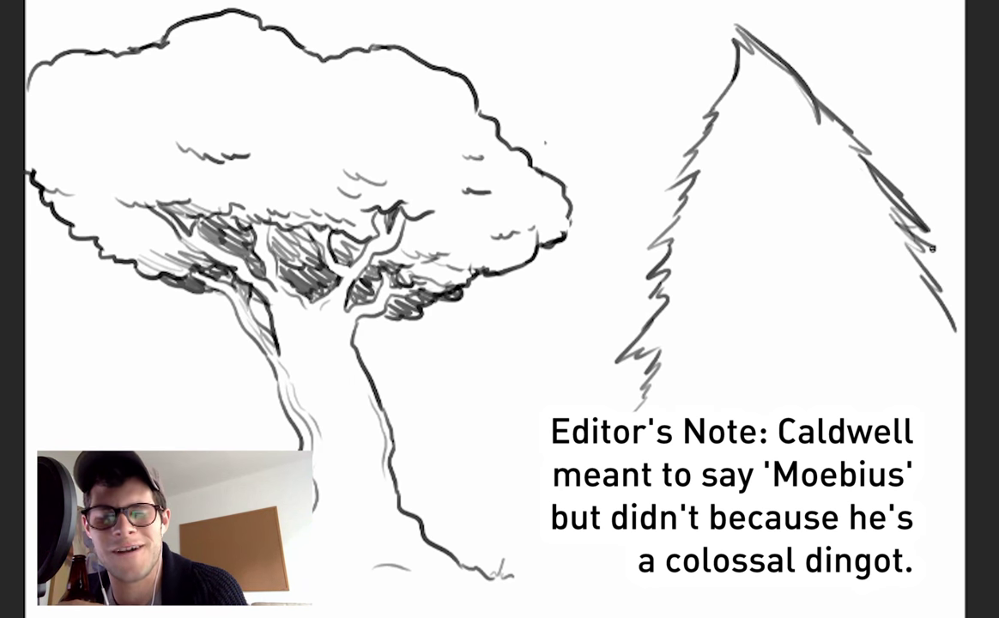
pyautogui.moveTo(898, 206)
pyautogui.mouseDown()
pyautogui.moveTo(865, 176)
pyautogui.moveTo(934, 230)
pyautogui.moveTo(925, 205)
pyautogui.moveTo(872, 167)
pyautogui.moveTo(922, 225)
pyautogui.moveTo(863, 168)
pyautogui.mouseUp()
# Add needle marks inside the pine's upper half and extend its jagged sides downward.
pyautogui.press('b')
pyautogui.moveTo(707, 191)
pyautogui.mouseDown()
pyautogui.moveTo(691, 211)
pyautogui.moveTo(702, 208)
pyautogui.mouseUp()
pyautogui.moveTo(723, 192); pyautogui.dragTo(713, 200)
pyautogui.moveTo(820, 154)
pyautogui.mouseDown()
pyautogui.moveTo(840, 173)
pyautogui.moveTo(846, 168)
pyautogui.mouseUp()
pyautogui.moveTo(836, 152); pyautogui.dragTo(855, 171)
pyautogui.moveTo(863, 225); pyautogui.dragTo(879, 238)
pyautogui.moveTo(932, 304); pyautogui.dragTo(963, 356)
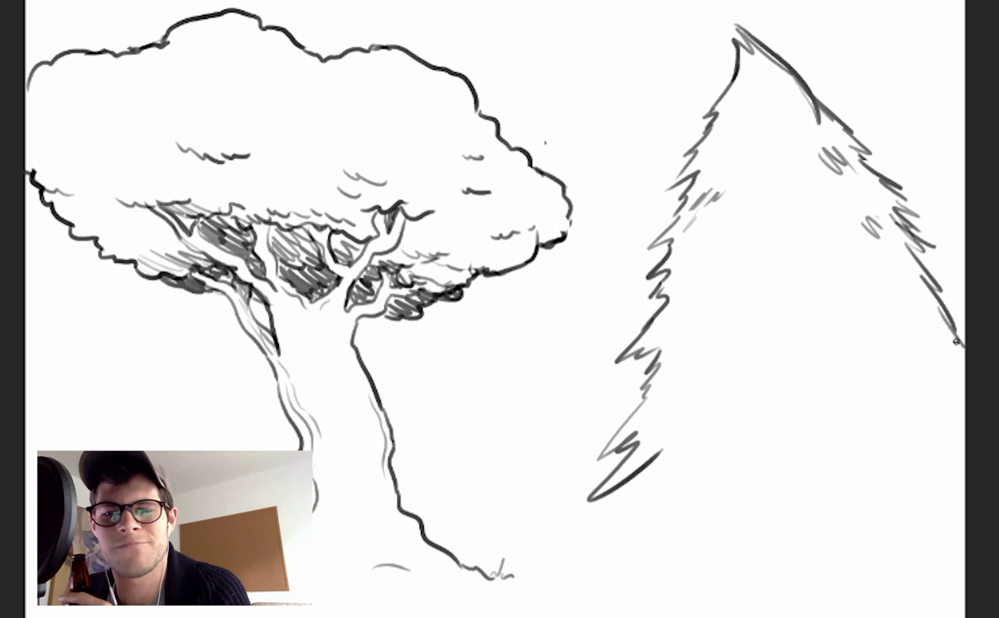
# Draw the pine's ragged bottom edge, a short trunk beneath it and a ground line at the trunk's base.
pyautogui.moveTo(603, 523)
pyautogui.mouseDown()
pyautogui.moveTo(652, 473)
pyautogui.moveTo(716, 515)
pyautogui.mouseUp()
pyautogui.moveTo(884, 520)
pyautogui.mouseDown()
pyautogui.moveTo(963, 518)
pyautogui.moveTo(965, 505)
pyautogui.mouseUp()
pyautogui.moveTo(719, 536); pyautogui.dragTo(766, 518)
pyautogui.moveTo(868, 517); pyautogui.dragTo(889, 530)
pyautogui.moveTo(770, 520)
pyautogui.mouseDown()
pyautogui.moveTo(781, 545)
pyautogui.moveTo(772, 562)
pyautogui.mouseUp()
pyautogui.moveTo(839, 525); pyautogui.dragTo(849, 563)
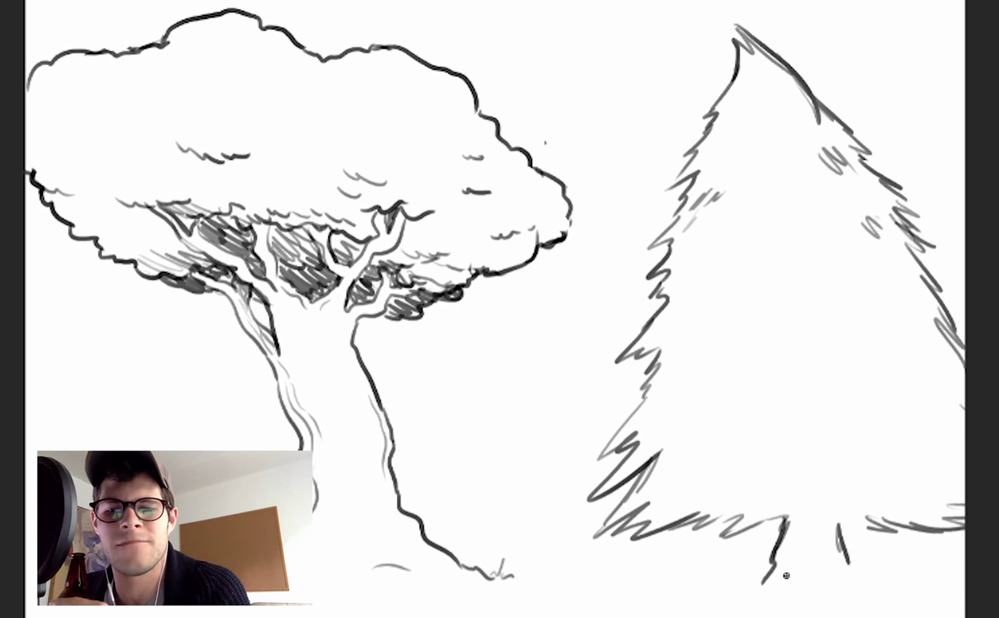
pyautogui.moveTo(740, 587)
pyautogui.mouseDown()
pyautogui.moveTo(822, 576)
pyautogui.moveTo(892, 583)
pyautogui.mouseUp()
pyautogui.moveTo(833, 522); pyautogui.dragTo(961, 506)
# Add needle strokes inside the pine along its left side, lower corners, right side and peak.
pyautogui.moveTo(612, 428)
pyautogui.mouseDown()
pyautogui.moveTo(643, 397)
pyautogui.moveTo(601, 448)
pyautogui.mouseUp()
pyautogui.moveTo(649, 323); pyautogui.dragTo(679, 335)
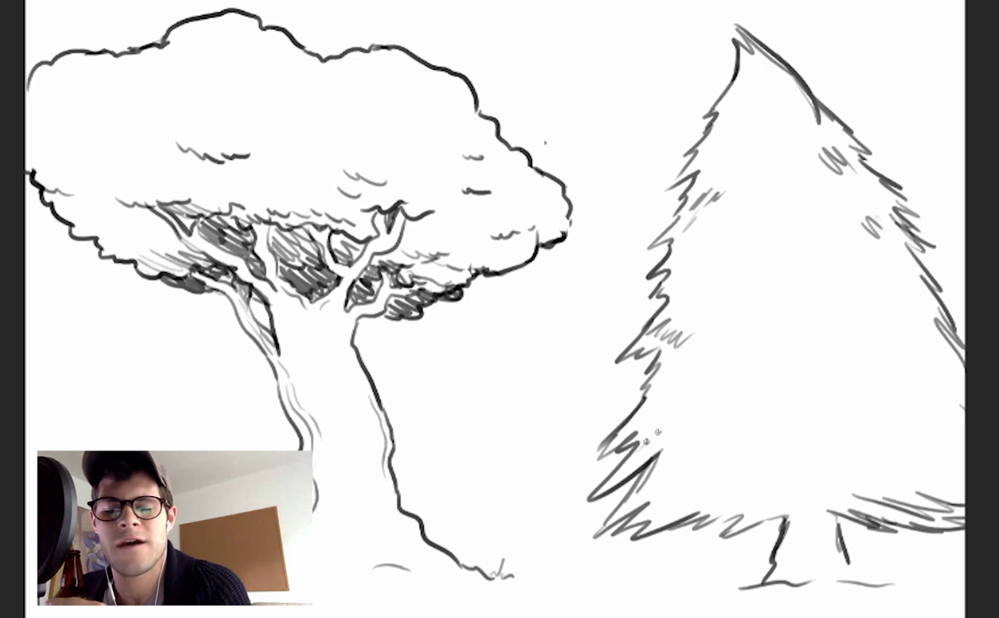
pyautogui.moveTo(642, 454); pyautogui.dragTo(739, 433)
pyautogui.moveTo(636, 508)
pyautogui.mouseDown()
pyautogui.moveTo(678, 499)
pyautogui.moveTo(713, 511)
pyautogui.mouseUp()
pyautogui.moveTo(888, 472); pyautogui.dragTo(957, 491)
pyautogui.moveTo(863, 384); pyautogui.dragTo(951, 403)
pyautogui.moveTo(721, 118); pyautogui.dragTo(755, 107)
pyautogui.moveTo(776, 68); pyautogui.dragTo(819, 121)
pyautogui.moveTo(660, 398); pyautogui.dragTo(677, 419)
# Rework and shade the pine's short trunk under the branches, and draw a ground line between the two trees.
pyautogui.moveTo(787, 521); pyautogui.dragTo(762, 532)
pyautogui.moveTo(829, 518); pyautogui.dragTo(843, 576)
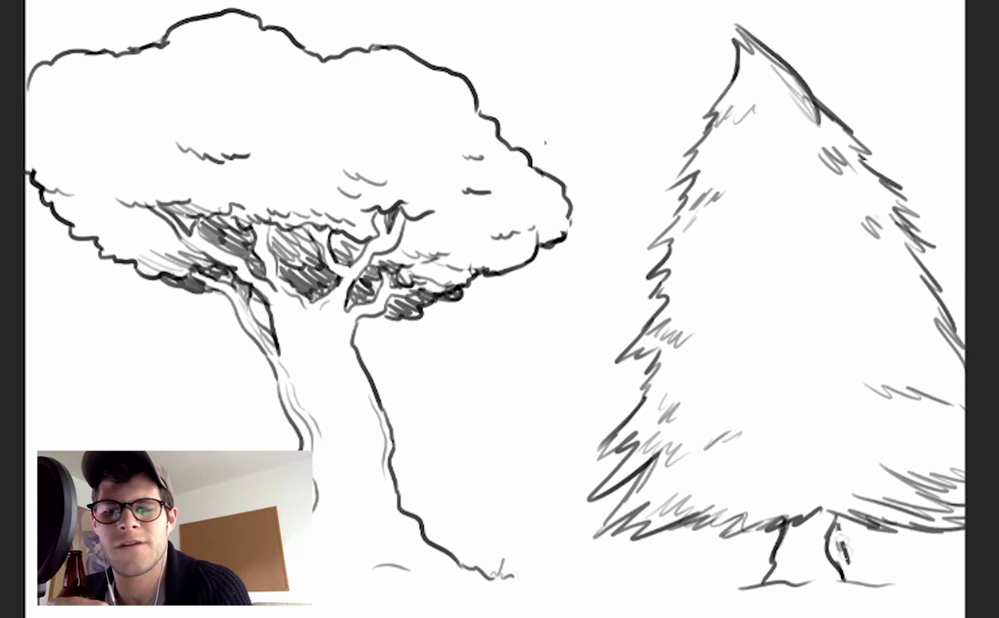
pyautogui.moveTo(796, 526)
pyautogui.mouseDown()
pyautogui.moveTo(776, 581)
pyautogui.moveTo(783, 556)
pyautogui.mouseUp()
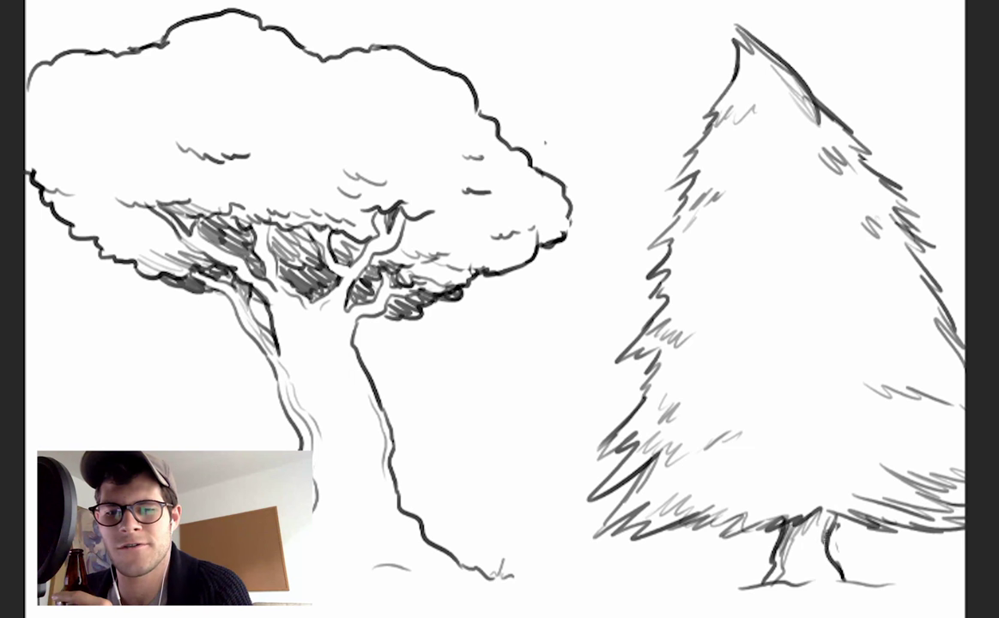
pyautogui.moveTo(548, 577); pyautogui.dragTo(682, 573)
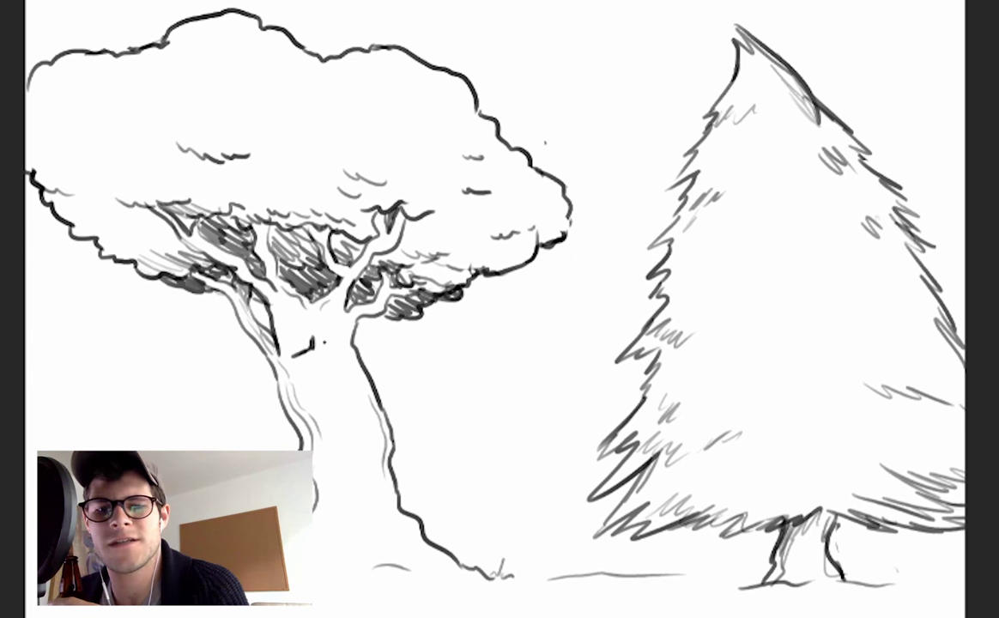
# Draw a worried face on the broad tree's trunk with furrowed brows, eyes, a nose, a frown and a cheek line.
pyautogui.moveTo(327, 343)
pyautogui.mouseDown()
pyautogui.moveTo(346, 345)
pyautogui.moveTo(312, 349)
pyautogui.moveTo(345, 344)
pyautogui.moveTo(342, 356)
pyautogui.moveTo(312, 362)
pyautogui.mouseUp()
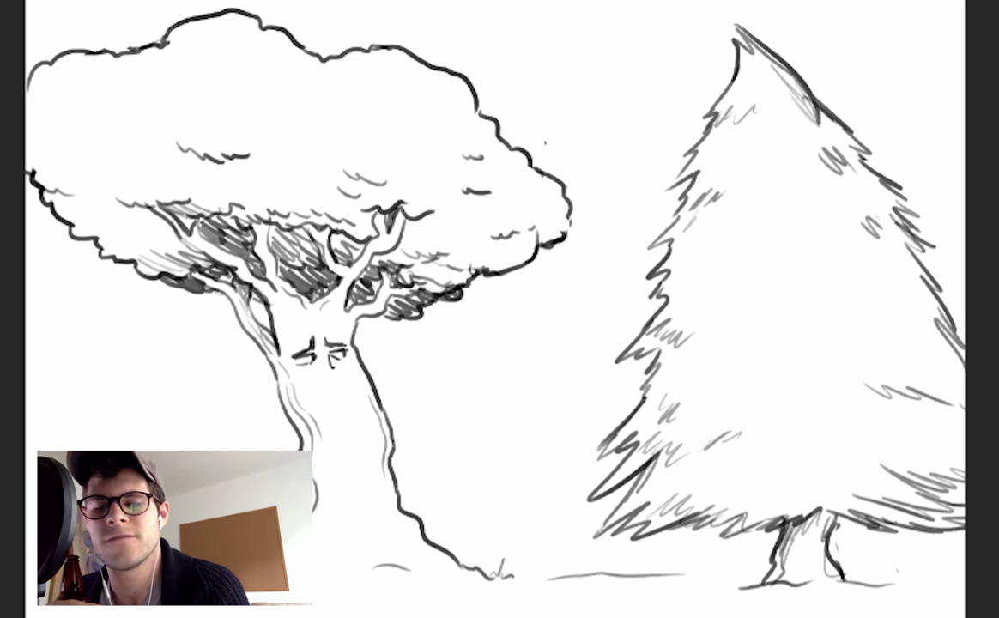
pyautogui.moveTo(331, 356); pyautogui.dragTo(333, 369)
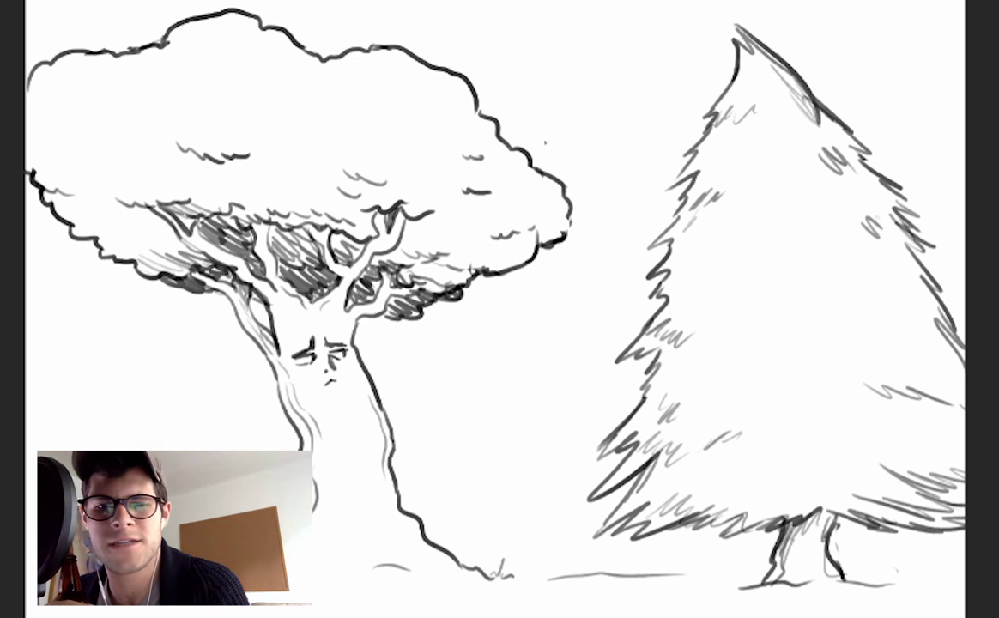
pyautogui.moveTo(294, 354); pyautogui.dragTo(303, 347)
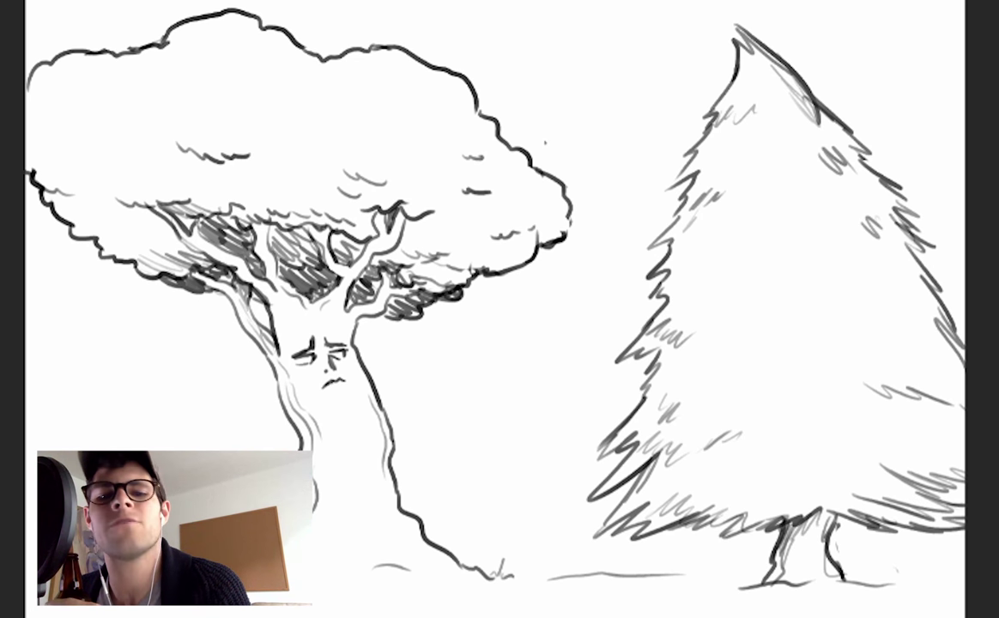
pyautogui.moveTo(292, 374); pyautogui.dragTo(310, 395)
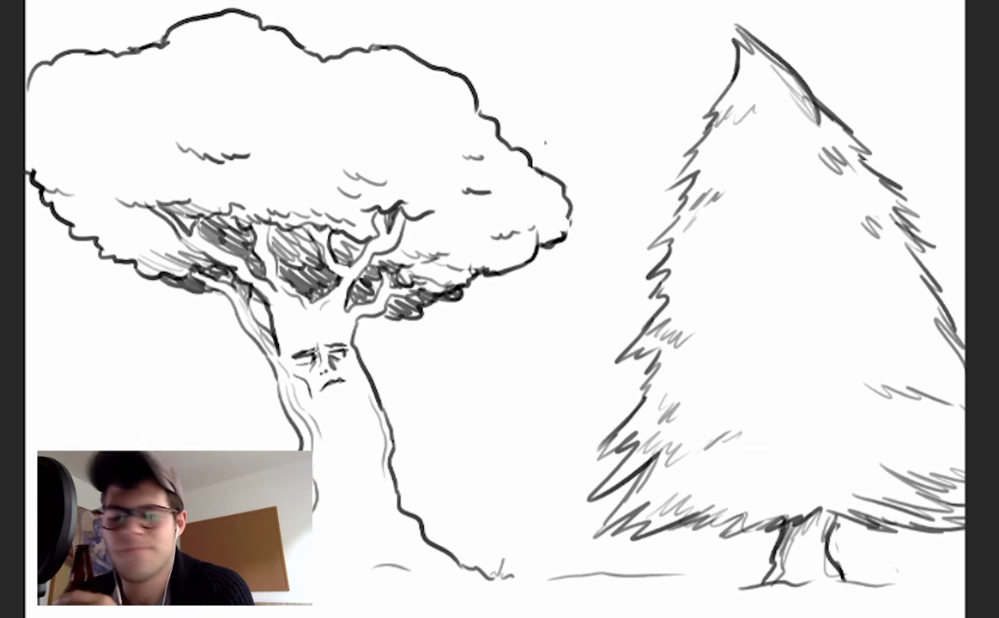
pyautogui.moveTo(313, 342); pyautogui.dragTo(336, 345)
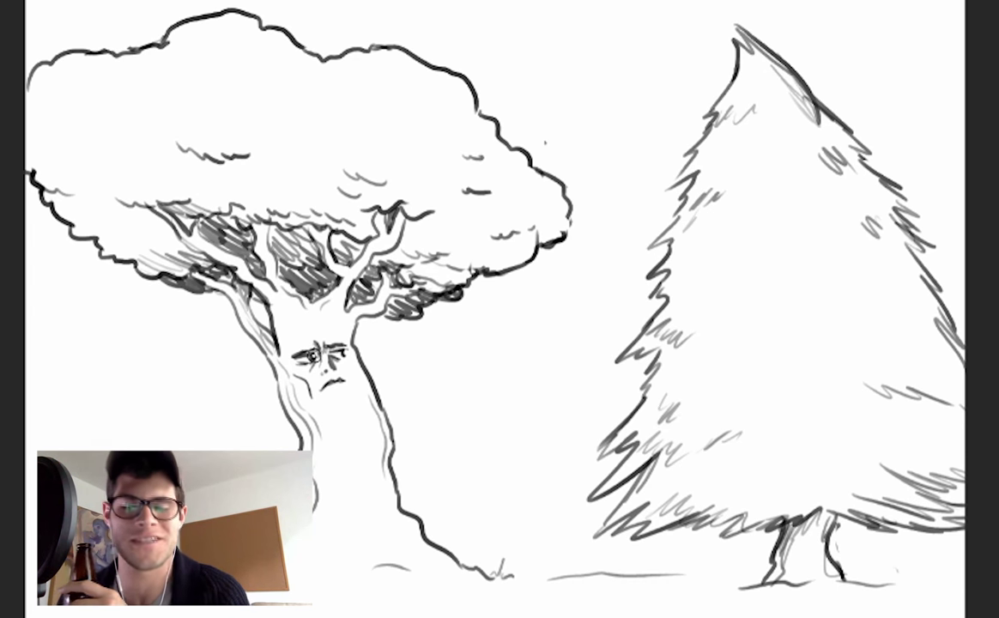
pyautogui.click(325, 313)
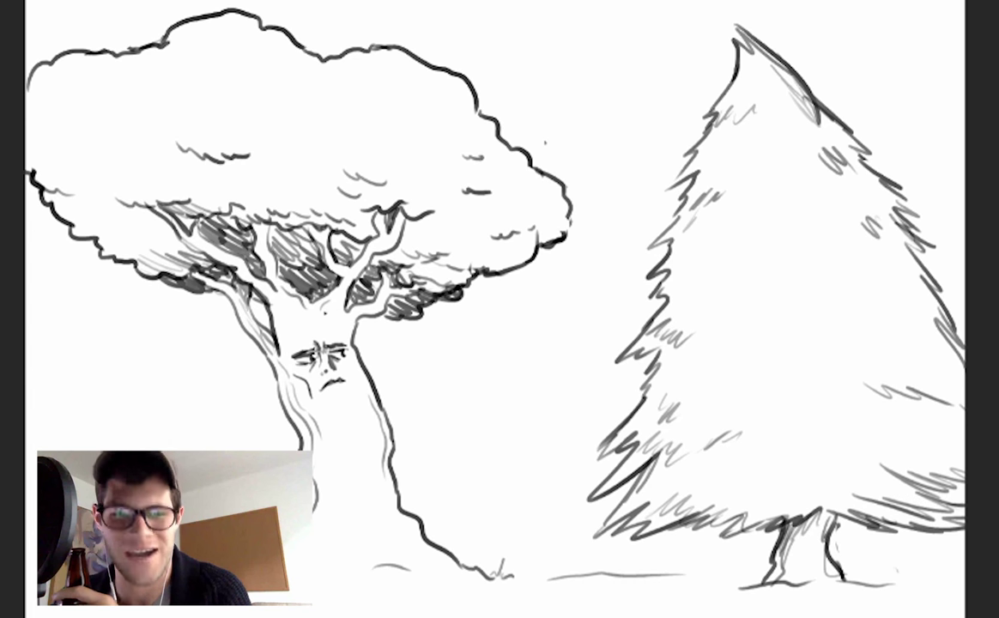
# Turn the trunk face's frown into an open dark mouth and add chin, cheek and forehead lines.
pyautogui.moveTo(321, 390); pyautogui.dragTo(344, 383)
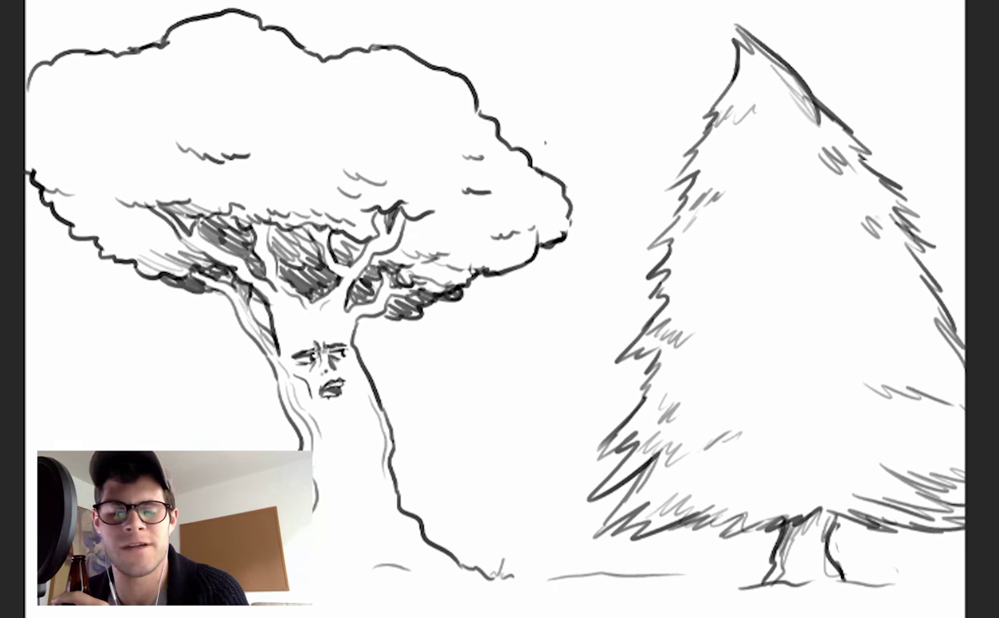
pyautogui.moveTo(313, 351); pyautogui.dragTo(314, 357)
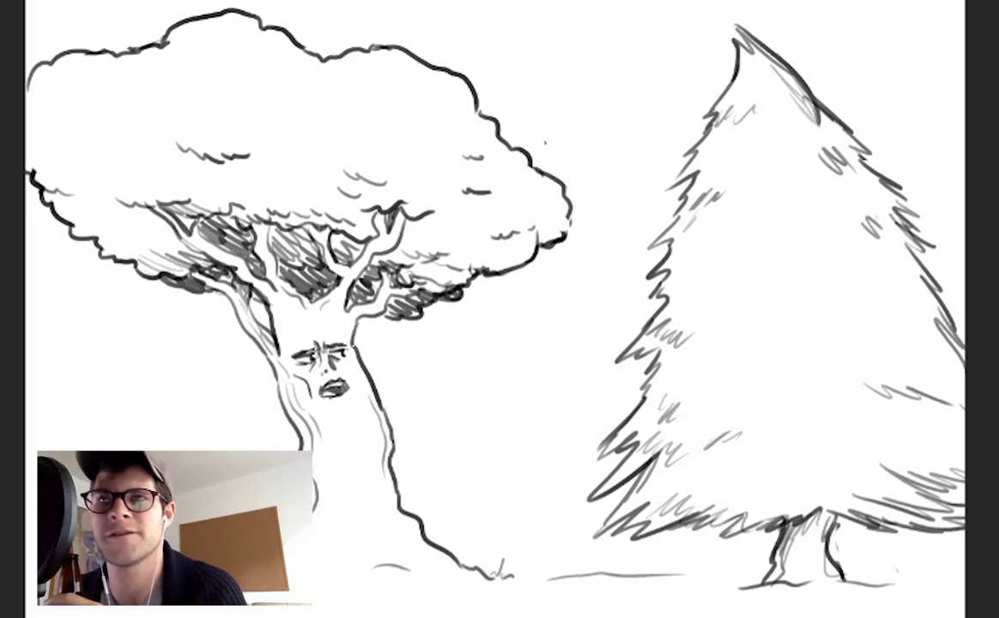
pyautogui.moveTo(334, 407)
pyautogui.mouseDown()
pyautogui.moveTo(357, 388)
pyautogui.moveTo(351, 378)
pyautogui.mouseUp()
pyautogui.moveTo(265, 337)
pyautogui.mouseDown()
pyautogui.moveTo(284, 365)
pyautogui.moveTo(318, 369)
pyautogui.moveTo(326, 333)
pyautogui.moveTo(314, 311)
pyautogui.mouseUp()
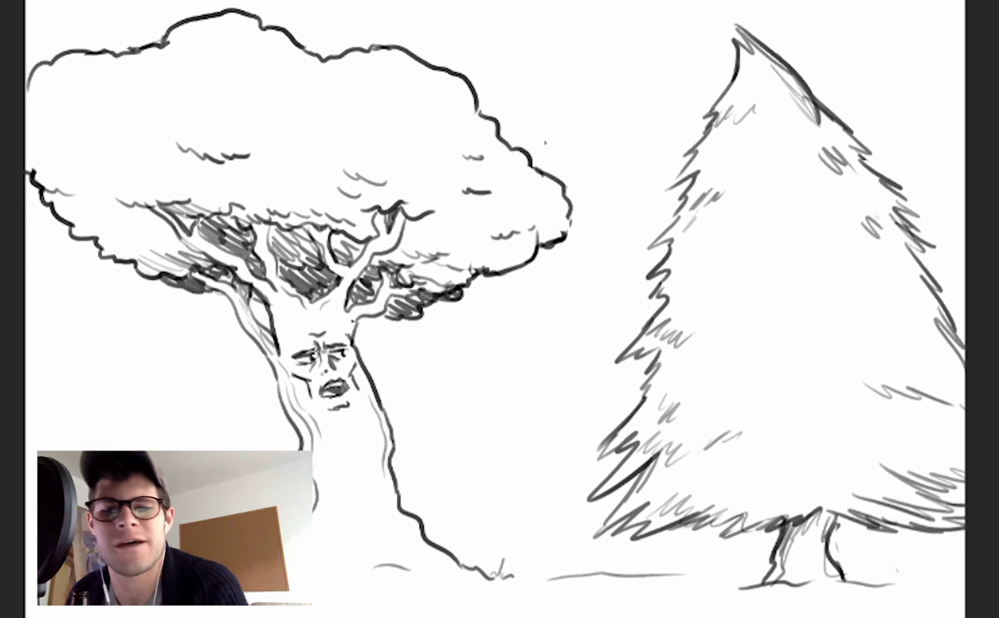
# Draw furrowed brows, two narrowed eyes and a nose in the middle of the pine tree.
pyautogui.moveTo(708, 319)
pyautogui.mouseDown()
pyautogui.moveTo(811, 313)
pyautogui.moveTo(759, 307)
pyautogui.mouseUp()
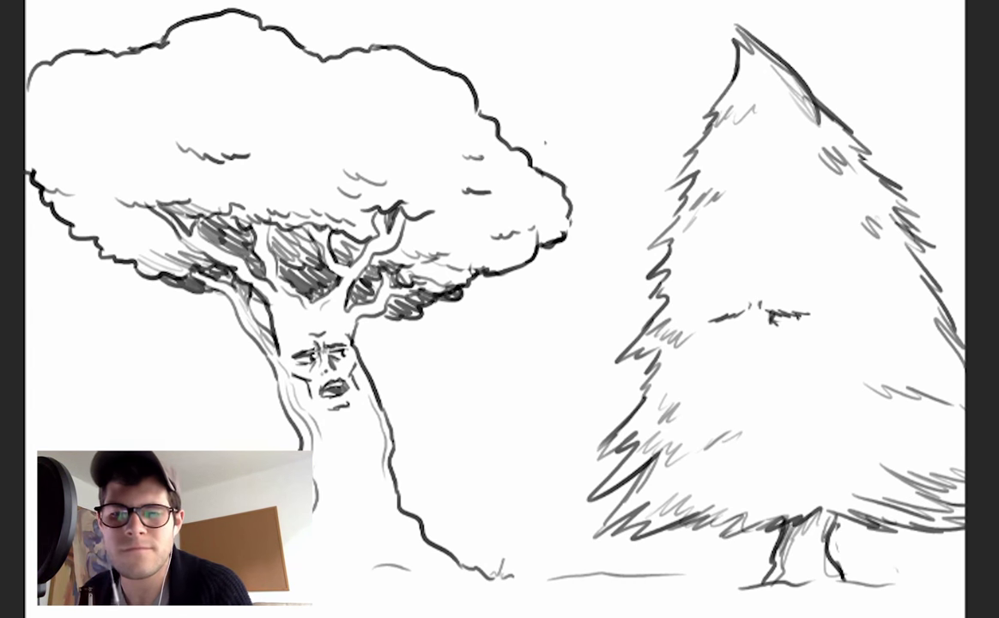
pyautogui.moveTo(774, 321); pyautogui.dragTo(799, 324)
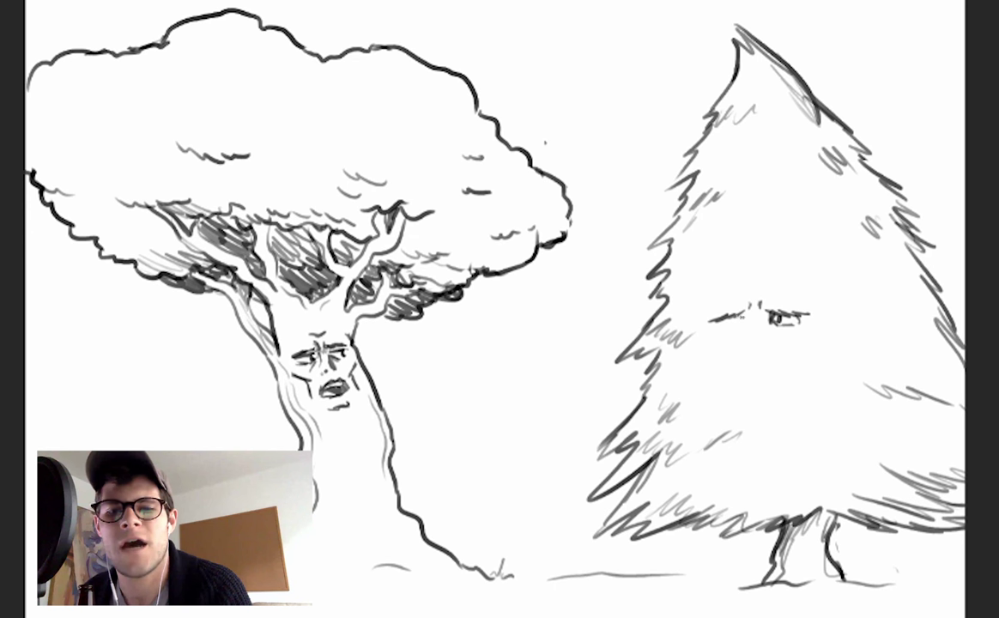
pyautogui.moveTo(719, 321); pyautogui.dragTo(725, 329)
pyautogui.moveTo(730, 322); pyautogui.dragTo(780, 323)
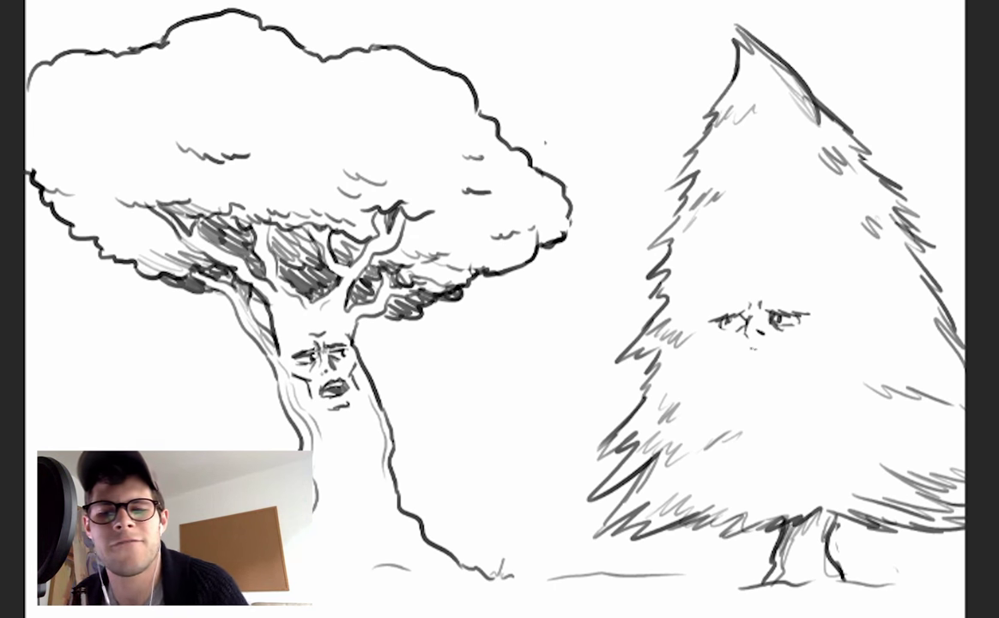
# Give the pine's face a frowning mouth, erase the stray mouth lines and add jagged cheek lines on both sides.
pyautogui.moveTo(742, 346)
pyautogui.mouseDown()
pyautogui.moveTo(733, 357)
pyautogui.moveTo(787, 353)
pyautogui.moveTo(756, 366)
pyautogui.moveTo(739, 346)
pyautogui.mouseUp()
pyautogui.press('e')
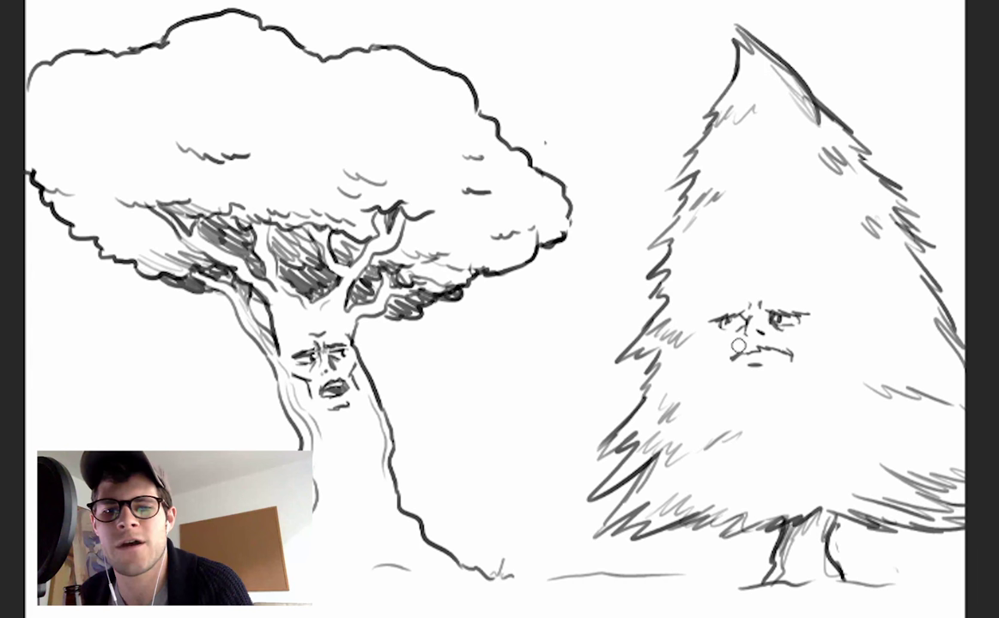
pyautogui.moveTo(802, 347); pyautogui.dragTo(795, 363)
pyautogui.press('b')
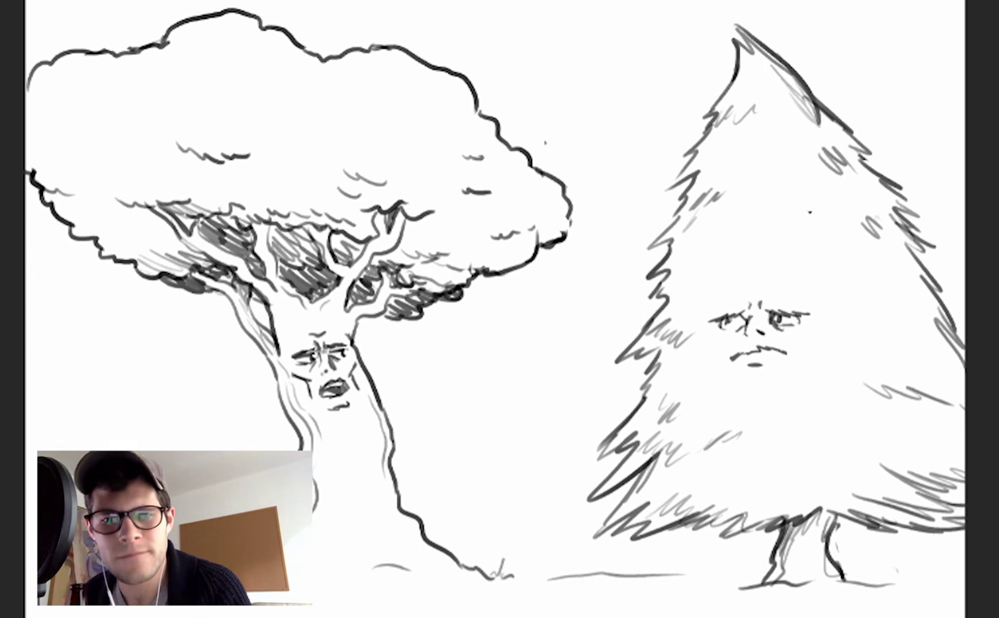
pyautogui.moveTo(808, 325); pyautogui.dragTo(803, 359)
pyautogui.moveTo(712, 341); pyautogui.dragTo(718, 345)
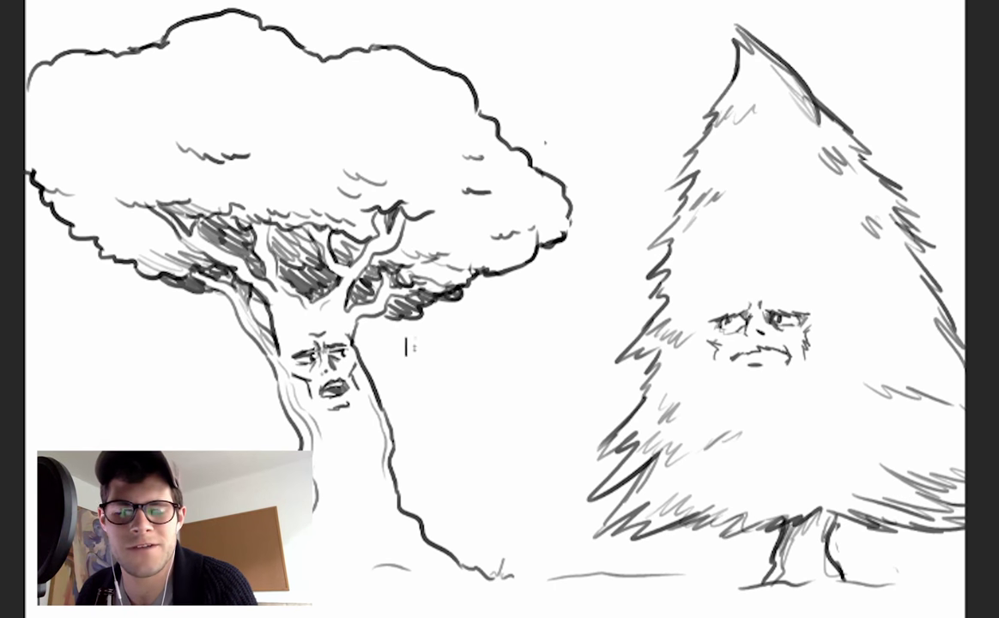
# Letter "Hey, I don't" by hand between the two trees and mark a small bubble tail pointing at the trunk face.
pyautogui.moveTo(418, 350); pyautogui.dragTo(433, 358)
pyautogui.moveTo(391, 401); pyautogui.dragTo(406, 402)
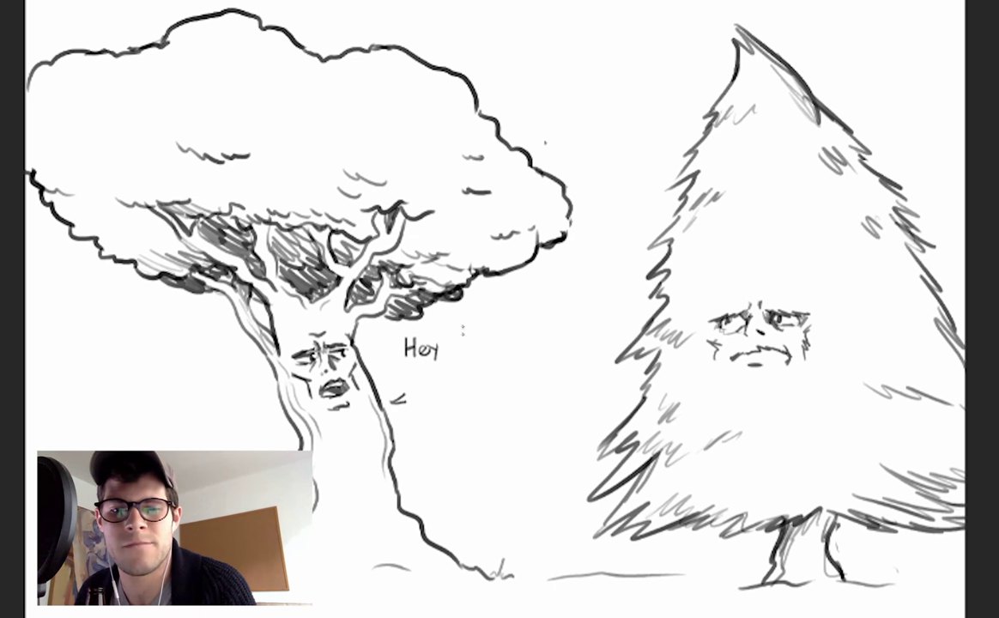
pyautogui.moveTo(468, 334); pyautogui.dragTo(469, 350)
pyautogui.moveTo(463, 352)
pyautogui.mouseDown()
pyautogui.moveTo(474, 351)
pyautogui.moveTo(474, 333)
pyautogui.moveTo(493, 348)
pyautogui.mouseUp()
pyautogui.moveTo(494, 331)
pyautogui.mouseDown()
pyautogui.moveTo(497, 350)
pyautogui.moveTo(528, 343)
pyautogui.mouseUp()
pyautogui.moveTo(535, 337)
pyautogui.mouseDown()
pyautogui.moveTo(535, 353)
pyautogui.moveTo(540, 344)
pyautogui.mouseUp()
# Continue the hand lettering with "think I can afford to go" on two lines below.
pyautogui.moveTo(419, 366); pyautogui.dragTo(419, 380)
pyautogui.moveTo(415, 371); pyautogui.dragTo(433, 381)
pyautogui.moveTo(435, 373); pyautogui.dragTo(449, 380)
pyautogui.moveTo(453, 365)
pyautogui.mouseDown()
pyautogui.moveTo(453, 381)
pyautogui.moveTo(493, 381)
pyautogui.moveTo(498, 368)
pyautogui.mouseUp()
pyautogui.moveTo(487, 381); pyautogui.dragTo(547, 381)
pyautogui.moveTo(439, 397)
pyautogui.mouseDown()
pyautogui.moveTo(440, 407)
pyautogui.moveTo(454, 407)
pyautogui.mouseUp()
pyautogui.moveTo(441, 398); pyautogui.dragTo(483, 407)
pyautogui.moveTo(495, 392)
pyautogui.mouseDown()
pyautogui.moveTo(495, 407)
pyautogui.moveTo(515, 407)
pyautogui.mouseUp()
pyautogui.moveTo(511, 399)
pyautogui.mouseDown()
pyautogui.moveTo(532, 413)
pyautogui.moveTo(550, 396)
pyautogui.mouseUp()
# Finish the hand lettering with "on the ski trip this year." on two more lines.
pyautogui.moveTo(435, 424); pyautogui.dragTo(448, 432)
pyautogui.moveTo(462, 417)
pyautogui.mouseDown()
pyautogui.moveTo(462, 433)
pyautogui.moveTo(468, 424)
pyautogui.mouseUp()
pyautogui.moveTo(472, 417)
pyautogui.mouseDown()
pyautogui.moveTo(484, 432)
pyautogui.moveTo(514, 433)
pyautogui.mouseUp()
pyautogui.moveTo(526, 416)
pyautogui.mouseDown()
pyautogui.moveTo(525, 433)
pyautogui.moveTo(538, 433)
pyautogui.mouseUp()
pyautogui.moveTo(443, 449); pyautogui.dragTo(445, 468)
pyautogui.moveTo(437, 455); pyautogui.dragTo(463, 468)
pyautogui.moveTo(468, 457); pyautogui.dragTo(469, 474)
pyautogui.moveTo(469, 457); pyautogui.dragTo(494, 462)
pyautogui.moveTo(498, 453)
pyautogui.mouseDown()
pyautogui.moveTo(498, 462)
pyautogui.moveTo(541, 472)
pyautogui.moveTo(571, 465)
pyautogui.mouseUp()
pyautogui.moveTo(573, 457); pyautogui.dragTo(581, 451)
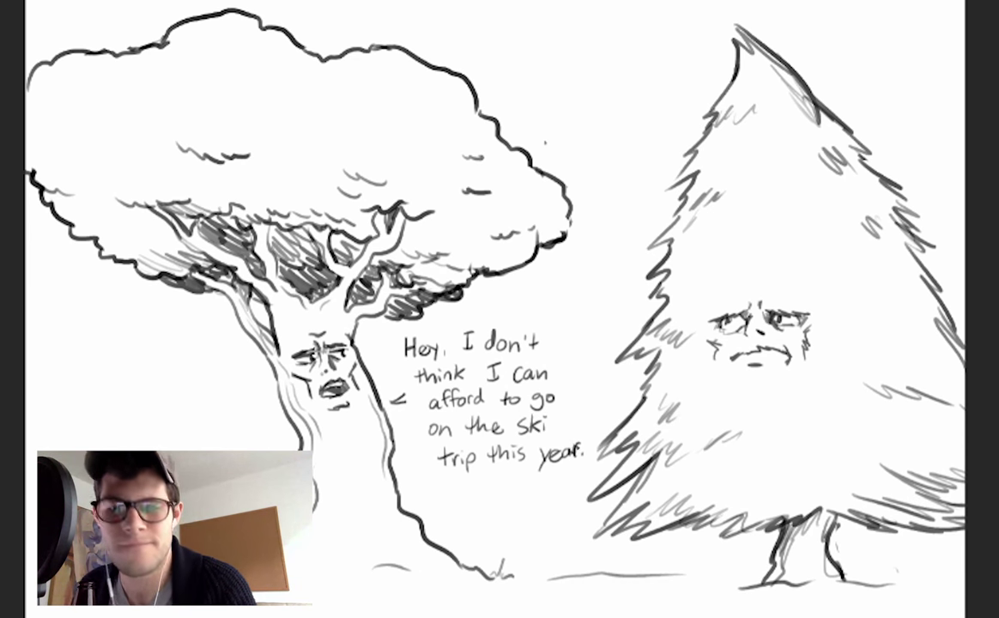
# Outline a rounded speech bubble around the lettering, with curves for its left side, upper right and bottom.
pyautogui.moveTo(394, 401); pyautogui.dragTo(443, 492)
pyautogui.moveTo(394, 397); pyautogui.dragTo(404, 324)
pyautogui.moveTo(502, 290)
pyautogui.mouseDown()
pyautogui.moveTo(577, 324)
pyautogui.moveTo(611, 421)
pyautogui.mouseUp()
pyautogui.moveTo(445, 494); pyautogui.dragTo(593, 486)
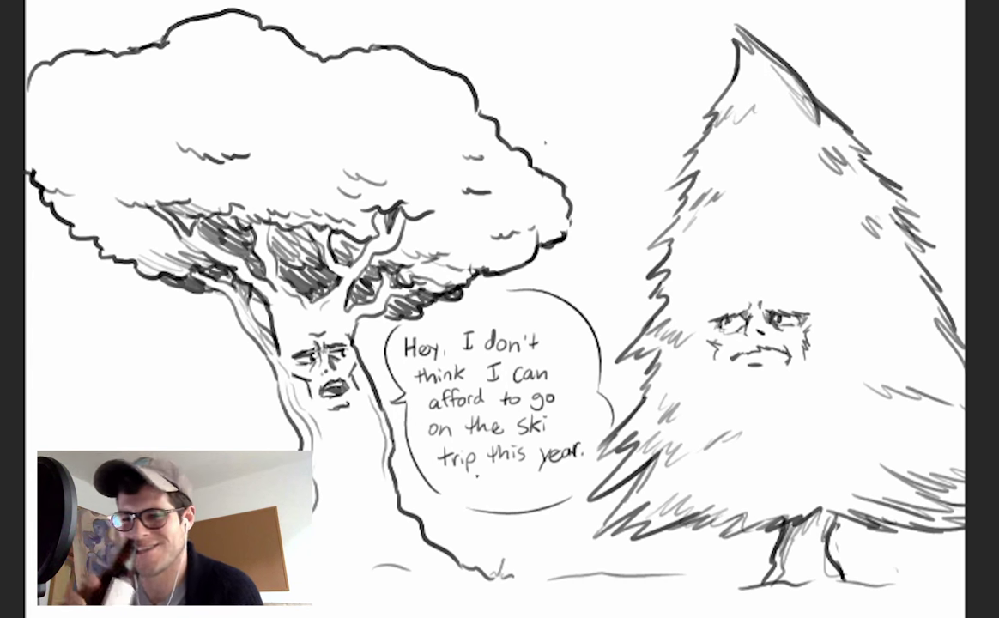
# Redraw the speech bubble's top and right side as one smooth curve, and rework its left side, tail and lower left curve.
pyautogui.moveTo(511, 292); pyautogui.dragTo(580, 342)
pyautogui.moveTo(548, 294)
pyautogui.mouseDown()
pyautogui.moveTo(575, 317)
pyautogui.moveTo(611, 417)
pyautogui.mouseUp()
pyautogui.moveTo(397, 333)
pyautogui.mouseDown()
pyautogui.moveTo(386, 349)
pyautogui.moveTo(390, 392)
pyautogui.mouseUp()
pyautogui.moveTo(391, 323)
pyautogui.mouseDown()
pyautogui.moveTo(379, 353)
pyautogui.moveTo(395, 401)
pyautogui.mouseUp()
pyautogui.moveTo(381, 331)
pyautogui.mouseDown()
pyautogui.moveTo(586, 329)
pyautogui.moveTo(618, 424)
pyautogui.mouseUp()
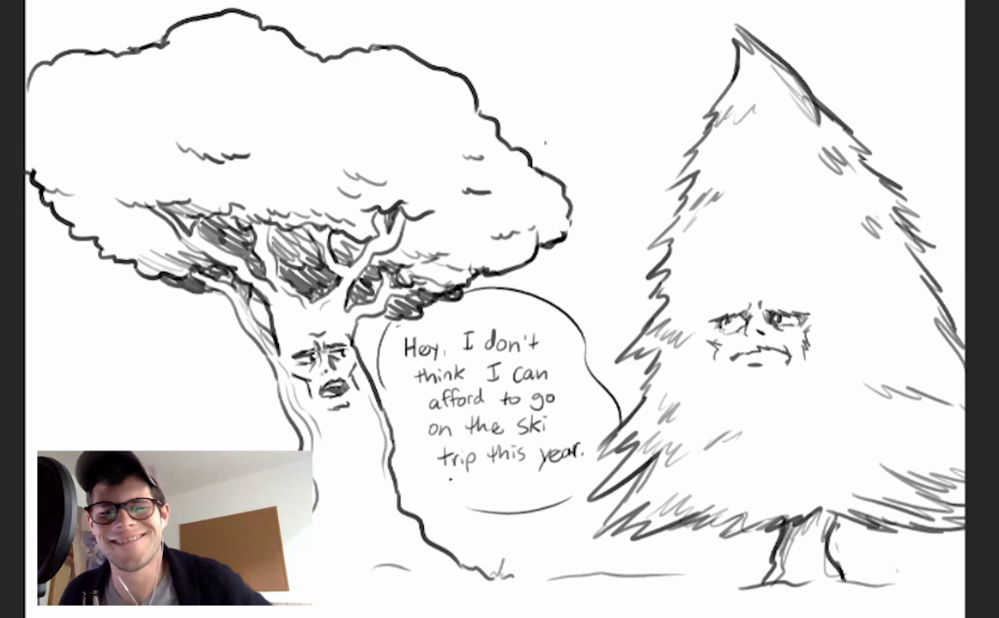
pyautogui.moveTo(391, 407); pyautogui.dragTo(403, 400)
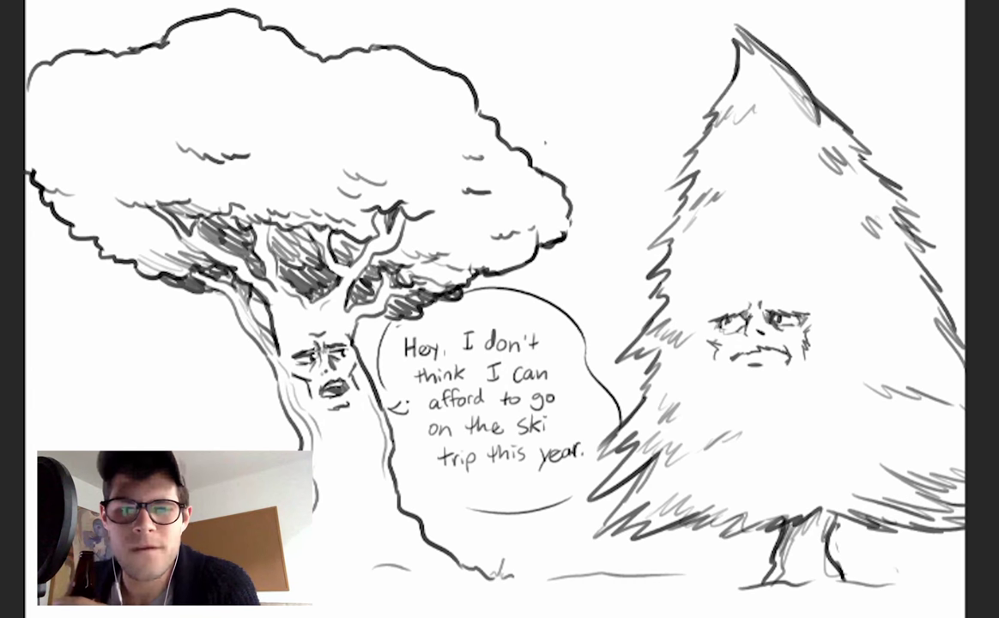
pyautogui.moveTo(391, 409); pyautogui.dragTo(410, 411)
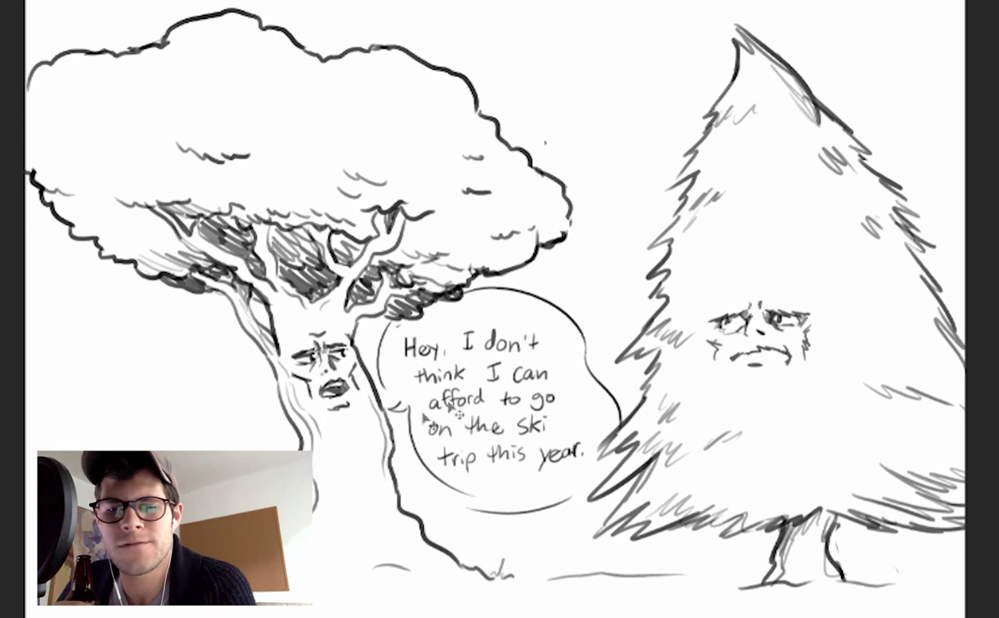
# Redraw the speech bubble's lower left curve as one smooth line, then shade the pine's trunk just below the foliage.
pyautogui.moveTo(391, 402); pyautogui.dragTo(467, 508)
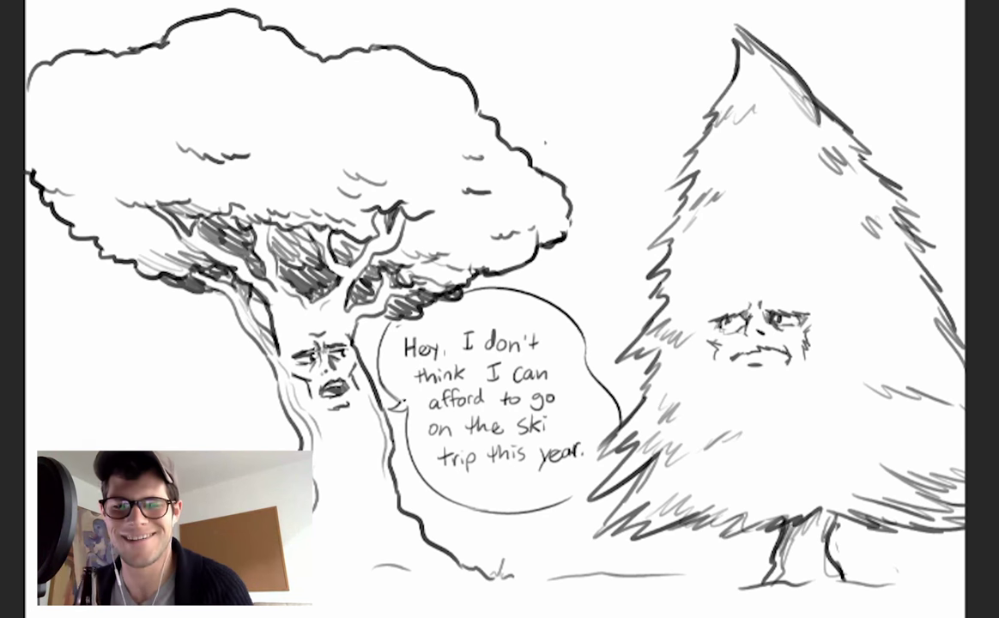
pyautogui.moveTo(783, 523)
pyautogui.mouseDown()
pyautogui.moveTo(765, 579)
pyautogui.moveTo(771, 569)
pyautogui.moveTo(837, 585)
pyautogui.mouseUp()
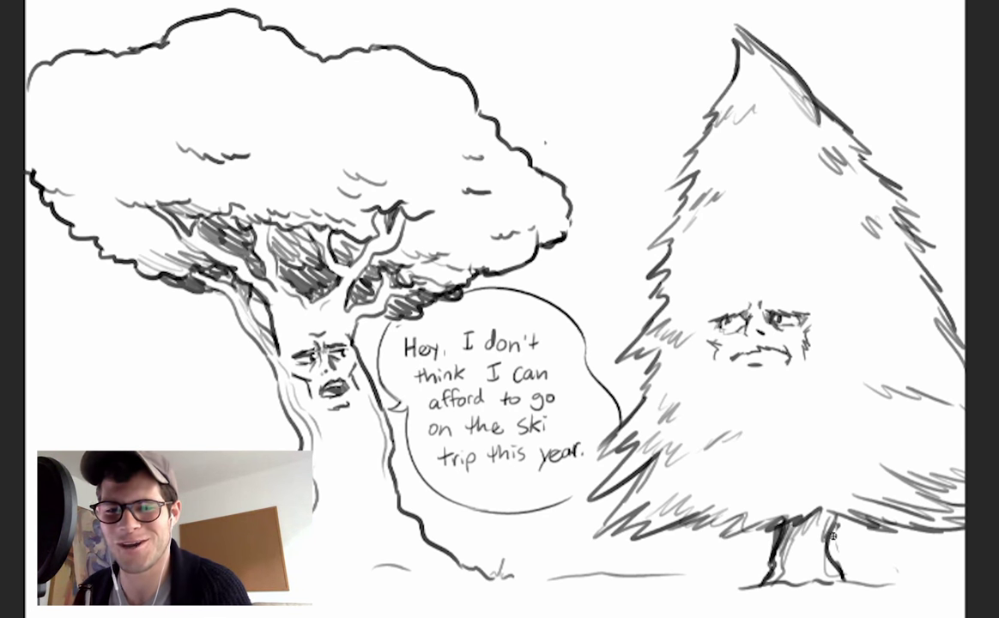
pyautogui.moveTo(832, 517); pyautogui.dragTo(830, 522)
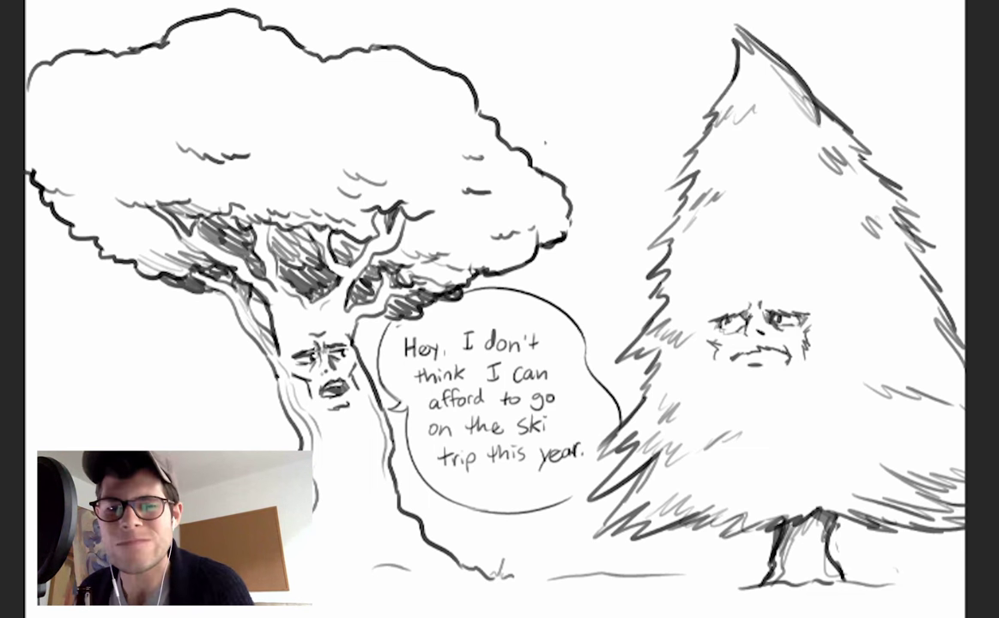
# Add bark lines along the broad tree's trunk and darken its branches, with small twigs on the upper right branch.
pyautogui.moveTo(360, 373)
pyautogui.mouseDown()
pyautogui.moveTo(370, 444)
pyautogui.moveTo(396, 513)
pyautogui.mouseUp()
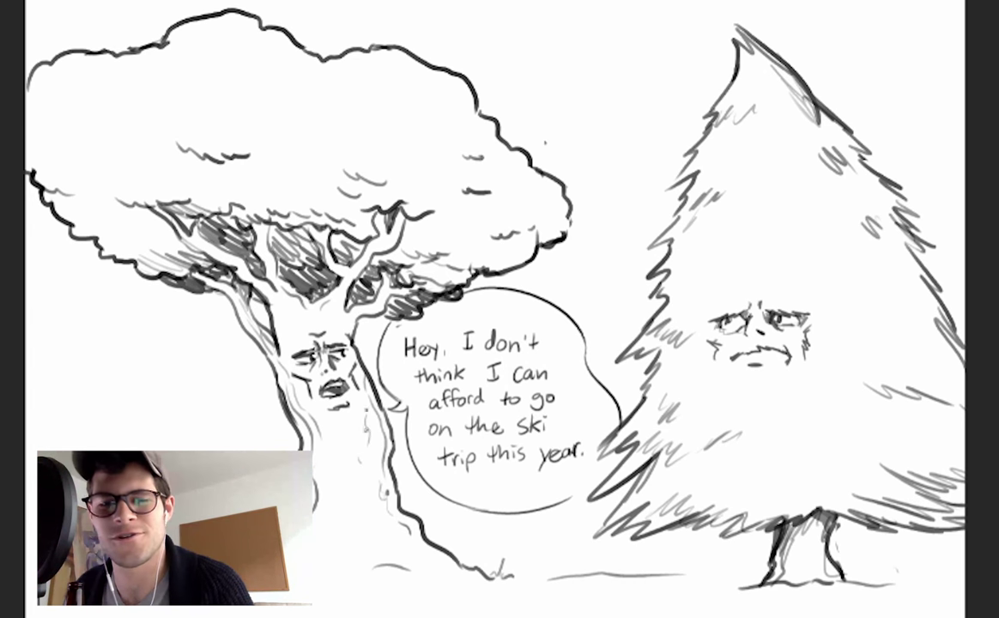
pyautogui.moveTo(315, 286); pyautogui.dragTo(350, 225)
pyautogui.moveTo(342, 236)
pyautogui.mouseDown()
pyautogui.moveTo(365, 209)
pyautogui.moveTo(411, 214)
pyautogui.moveTo(399, 204)
pyautogui.mouseUp()
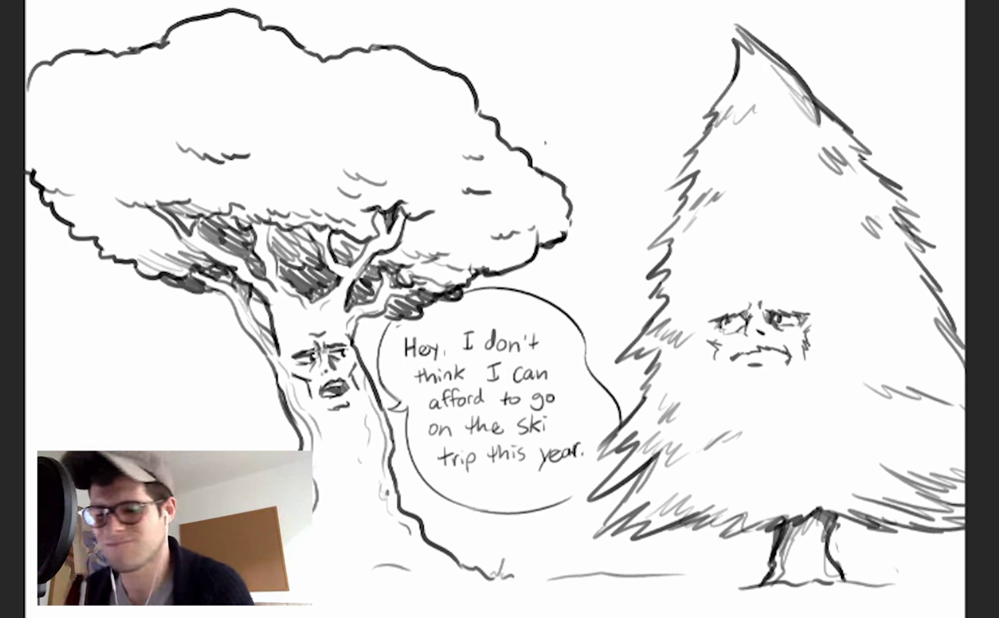
pyautogui.moveTo(415, 221)
pyautogui.mouseDown()
pyautogui.moveTo(434, 226)
pyautogui.moveTo(442, 214)
pyautogui.mouseUp()
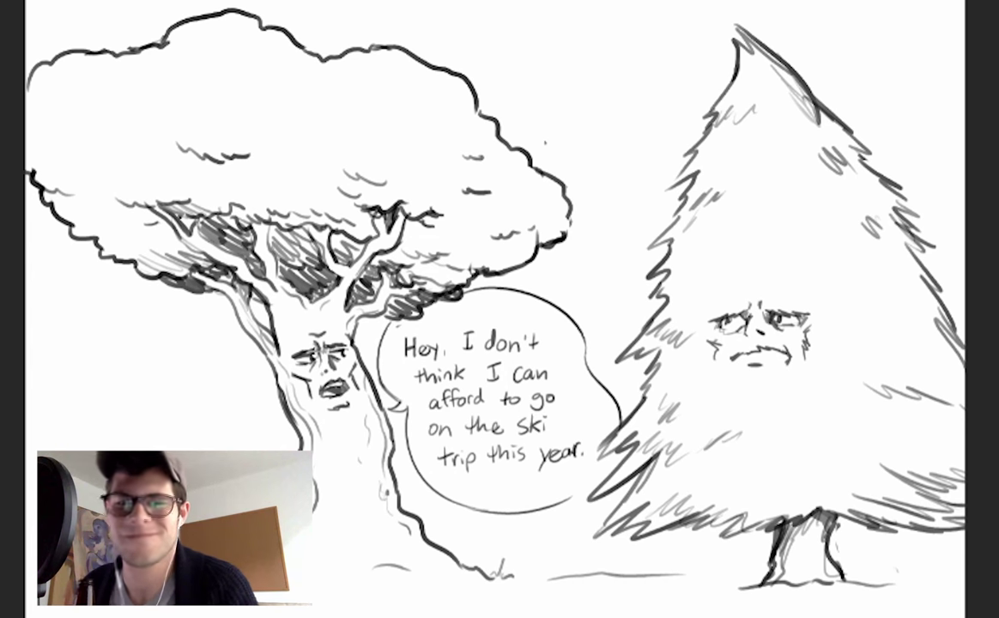
# Letter "YOU GET IT." at the bottom of the speech bubble and add chin strokes and raised brow lines to the pine's face.
pyautogui.moveTo(452, 485)
pyautogui.mouseDown()
pyautogui.moveTo(457, 497)
pyautogui.moveTo(546, 489)
pyautogui.mouseUp()
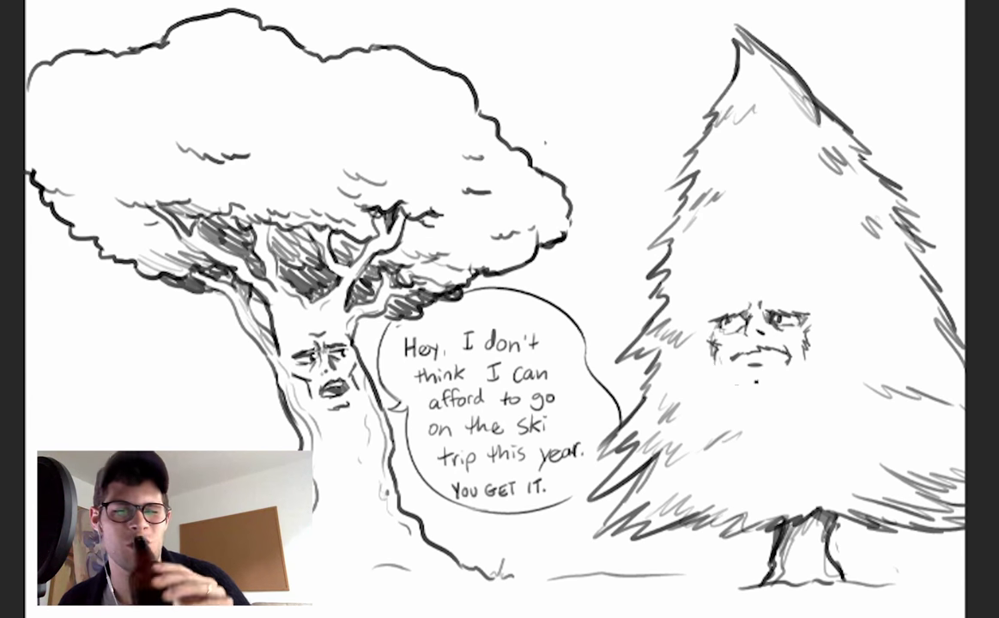
pyautogui.moveTo(757, 382); pyautogui.dragTo(770, 400)
pyautogui.moveTo(774, 291); pyautogui.dragTo(807, 298)
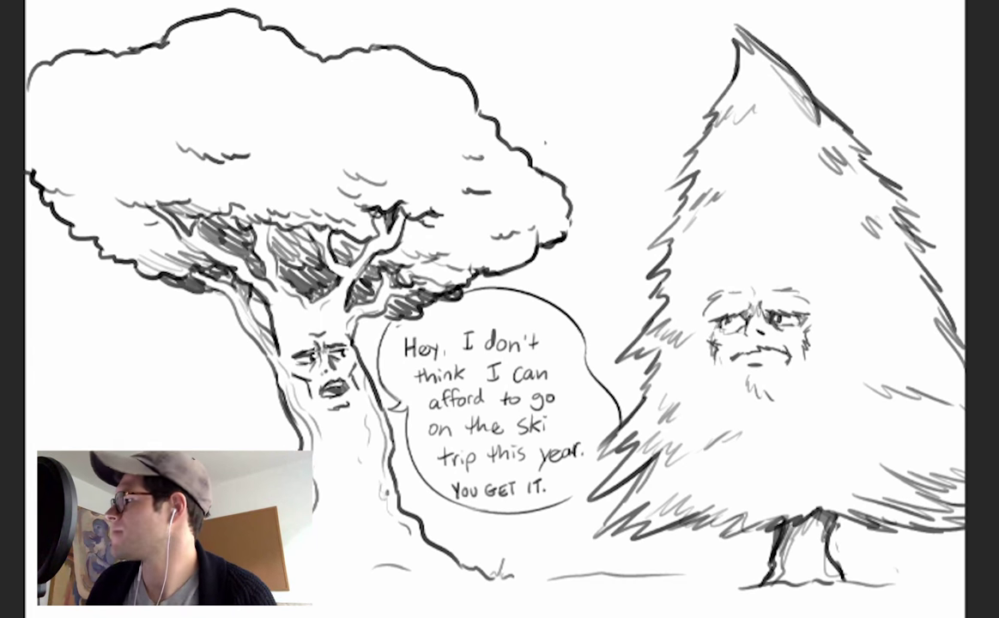
pyautogui.click(73, 1)
pyautogui.click(86, 1)
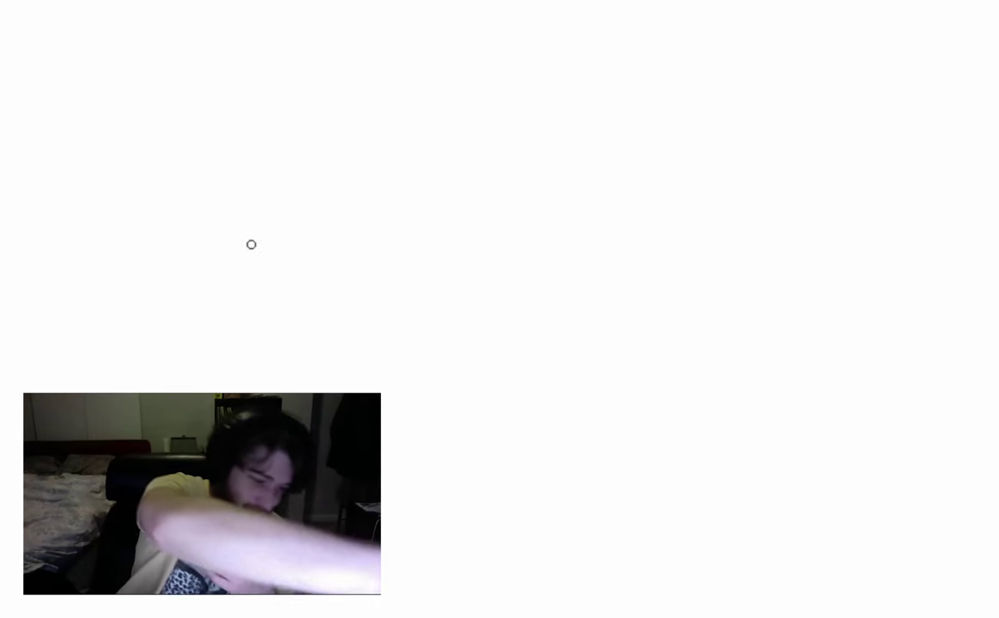
pyautogui.moveTo(998, 438); pyautogui.dragTo(998, 453)
pyautogui.click(983, 466)
pyautogui.press('Return')
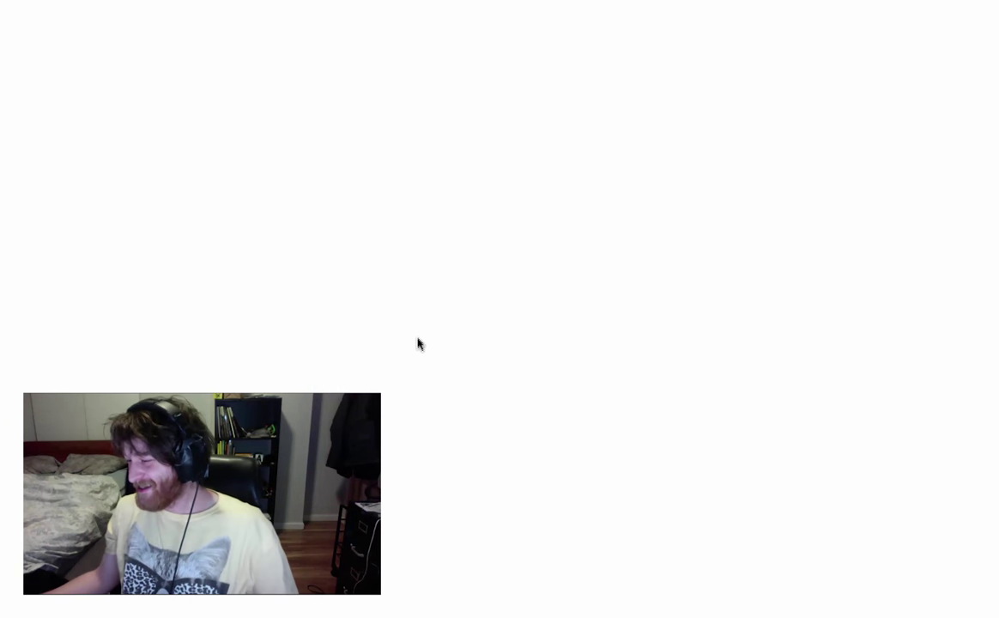
pyautogui.moveTo(402, 198)
pyautogui.mouseDown()
pyautogui.moveTo(415, 250)
pyautogui.moveTo(430, 249)
pyautogui.mouseUp()
pyautogui.moveTo(414, 194); pyautogui.dragTo(463, 224)
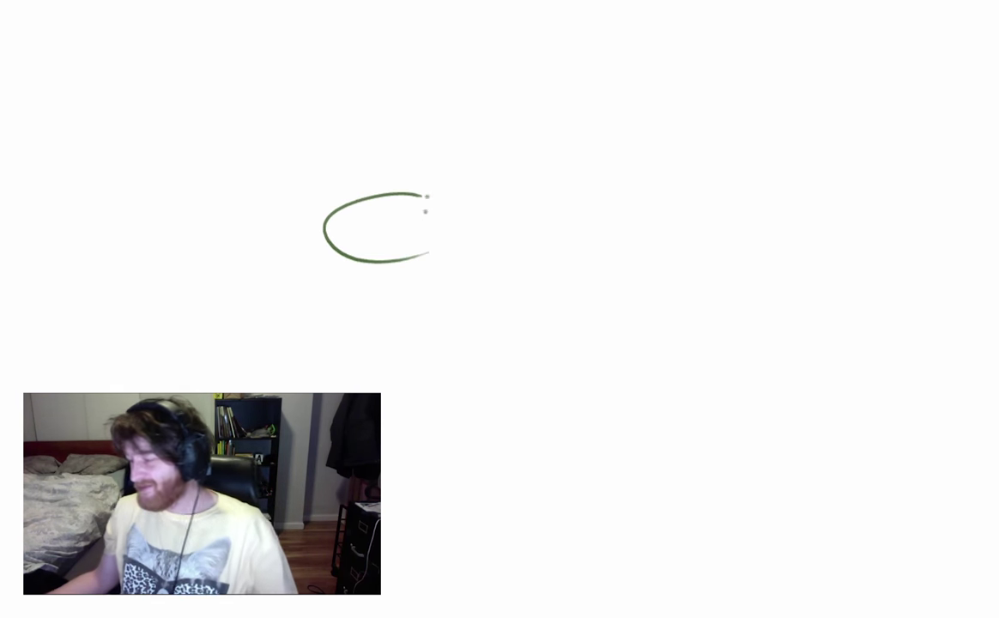
pyautogui.hotkey('ctrl', 'z')
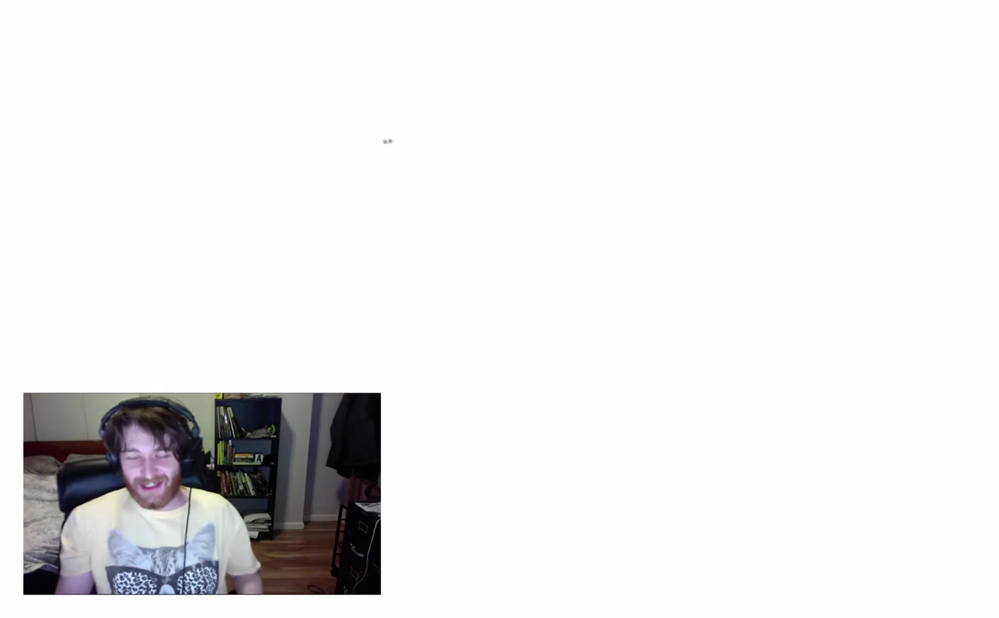
pyautogui.moveTo(351, 175); pyautogui.dragTo(409, 225)
pyautogui.moveTo(348, 169); pyautogui.dragTo(451, 161)
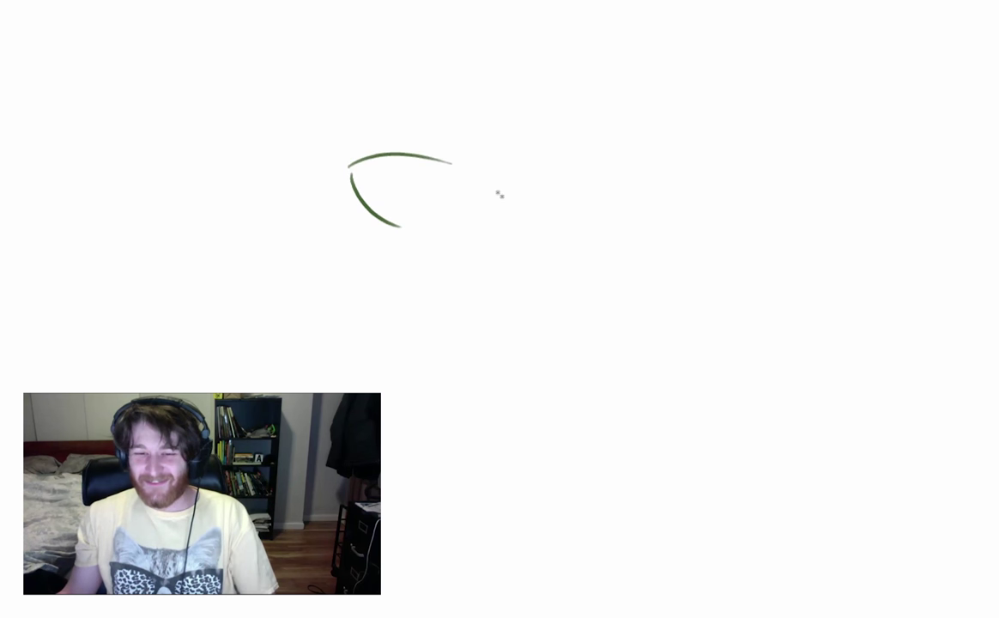
pyautogui.hotkey('ctrl', 'z')
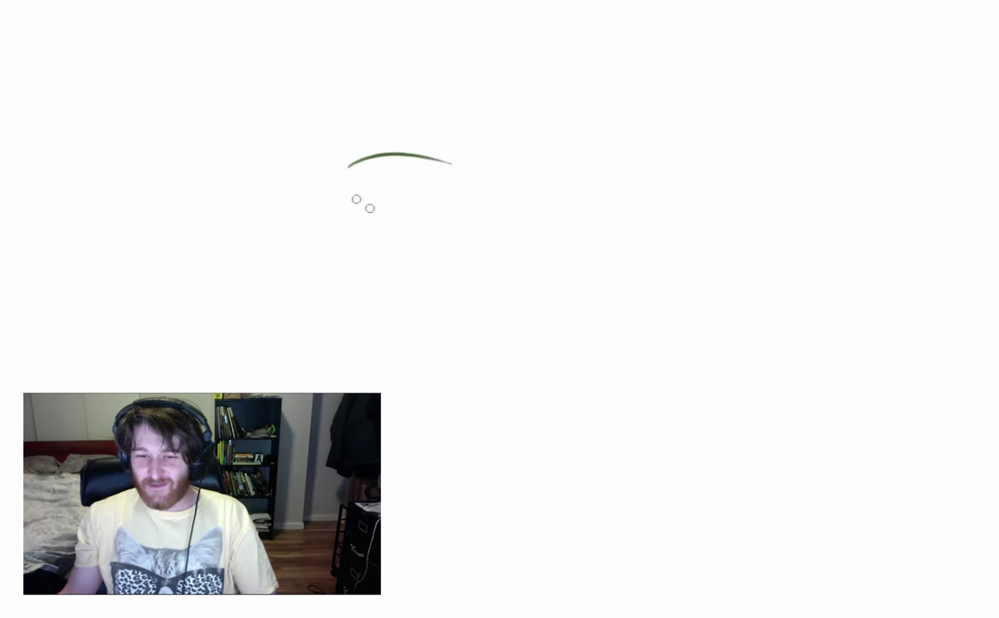
pyautogui.moveTo(346, 169)
pyautogui.mouseDown()
pyautogui.moveTo(464, 193)
pyautogui.moveTo(432, 219)
pyautogui.moveTo(476, 195)
pyautogui.mouseUp()
pyautogui.hotkey('ctrl', 'z')
# Draw a frog's long snout in profile in dark green, with a wide open mouth, lower jaw and curved tongue line.
pyautogui.moveTo(353, 169)
pyautogui.mouseDown()
pyautogui.moveTo(445, 161)
pyautogui.moveTo(435, 209)
pyautogui.moveTo(441, 201)
pyautogui.moveTo(403, 192)
pyautogui.moveTo(439, 197)
pyautogui.moveTo(341, 174)
pyautogui.moveTo(479, 232)
pyautogui.moveTo(470, 162)
pyautogui.mouseUp()
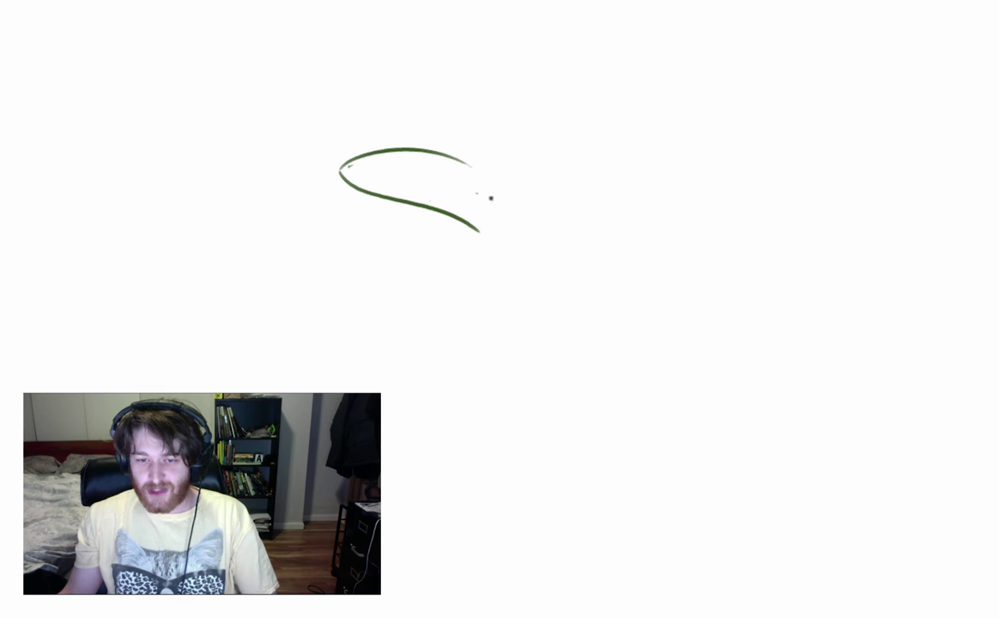
pyautogui.moveTo(442, 218); pyautogui.dragTo(427, 258)
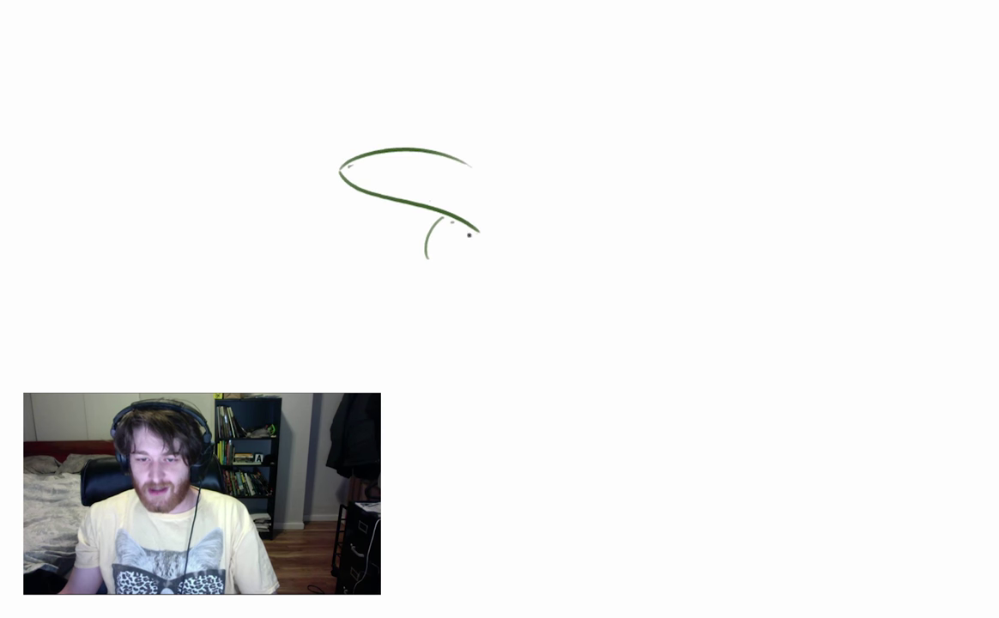
pyautogui.moveTo(474, 230)
pyautogui.mouseDown()
pyautogui.moveTo(399, 275)
pyautogui.moveTo(423, 259)
pyautogui.mouseUp()
pyautogui.moveTo(476, 223); pyautogui.dragTo(476, 239)
pyautogui.hotkey('ctrl', 'z')
# Add two rounded eye bumps on top of the frog's head, a chin line and two nostril dashes near the snout's tip.
pyautogui.moveTo(468, 162)
pyautogui.mouseDown()
pyautogui.moveTo(452, 157)
pyautogui.moveTo(513, 179)
pyautogui.mouseUp()
pyautogui.moveTo(420, 255)
pyautogui.mouseDown()
pyautogui.moveTo(395, 276)
pyautogui.moveTo(439, 288)
pyautogui.mouseUp()
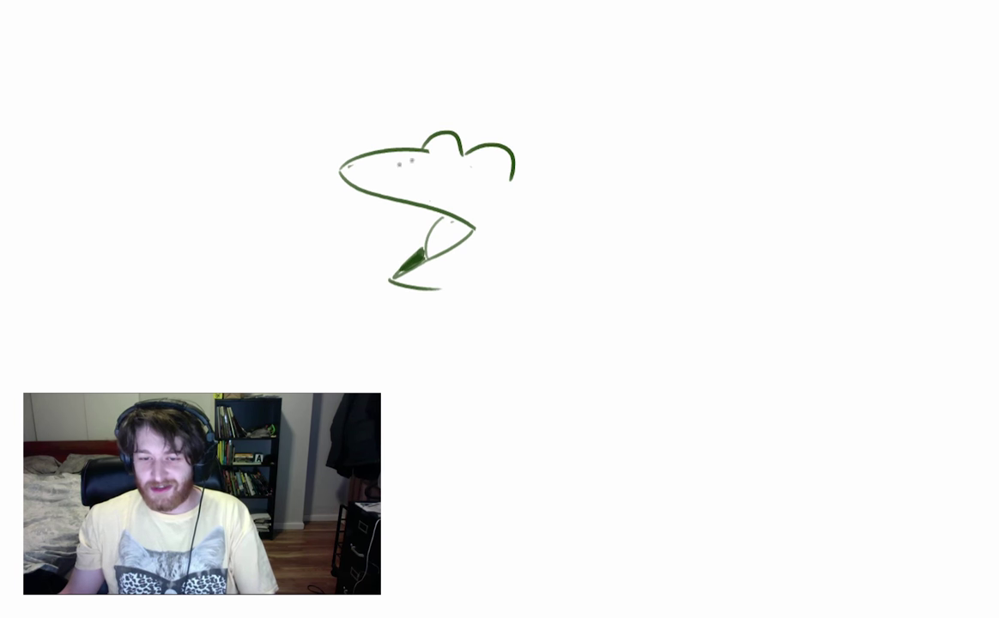
pyautogui.moveTo(360, 164); pyautogui.dragTo(368, 166)
pyautogui.moveTo(365, 171); pyautogui.dragTo(372, 172)
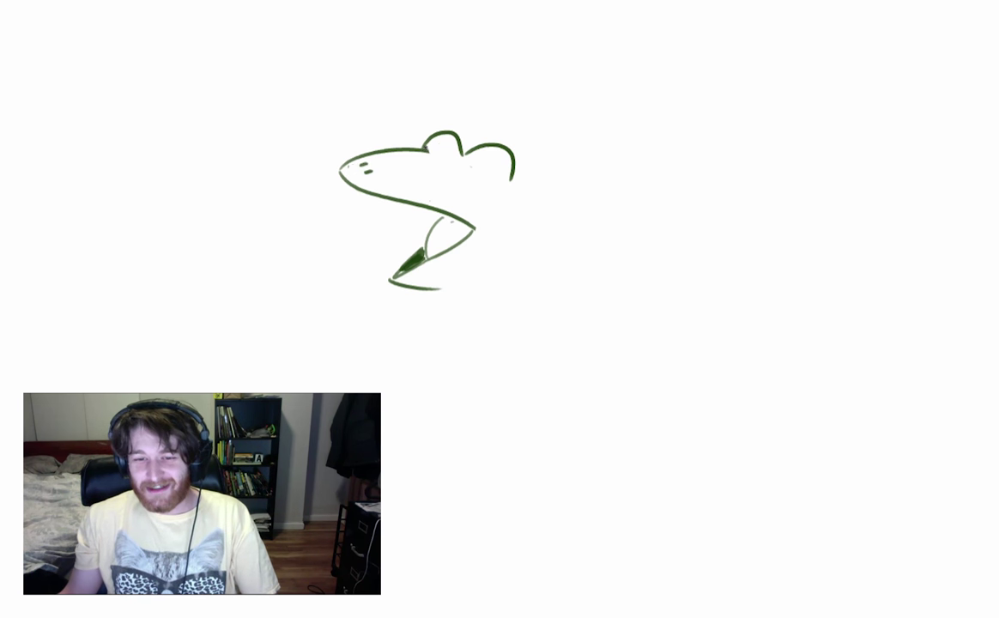
# Draw the round outline of the frog's near eye inside the rear eye bump.
pyautogui.click(501, 153)
pyautogui.moveTo(425, 153); pyautogui.dragTo(443, 134)
pyautogui.hotkey('ctrl', 'z')
pyautogui.moveTo(501, 152); pyautogui.dragTo(509, 180)
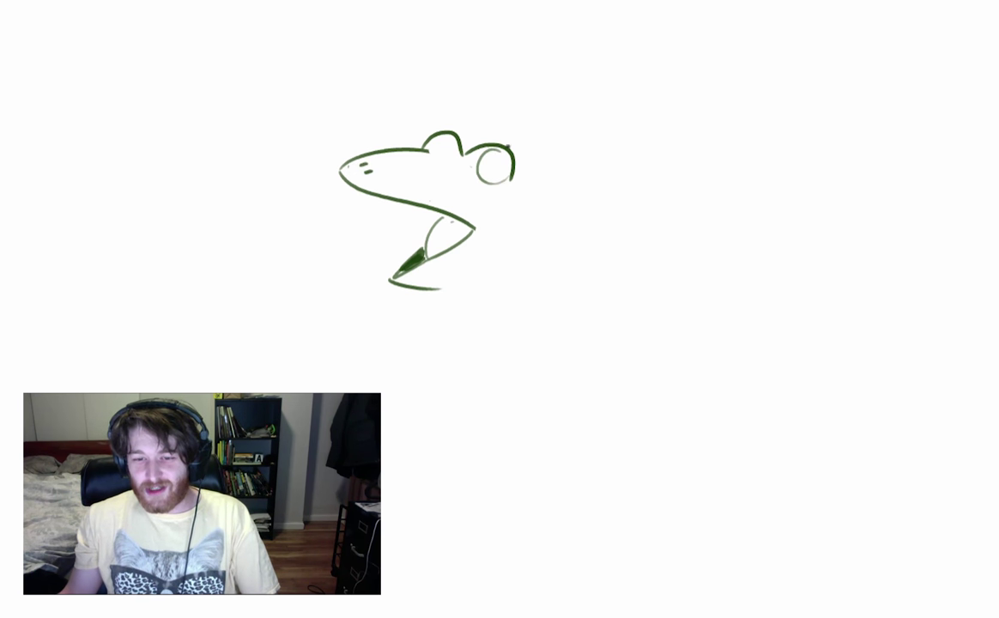
# Clean up the join between the eye bumps and redraw the mouth's edge with thick upper and lower lips.
pyautogui.press('e')
pyautogui.click(463, 157)
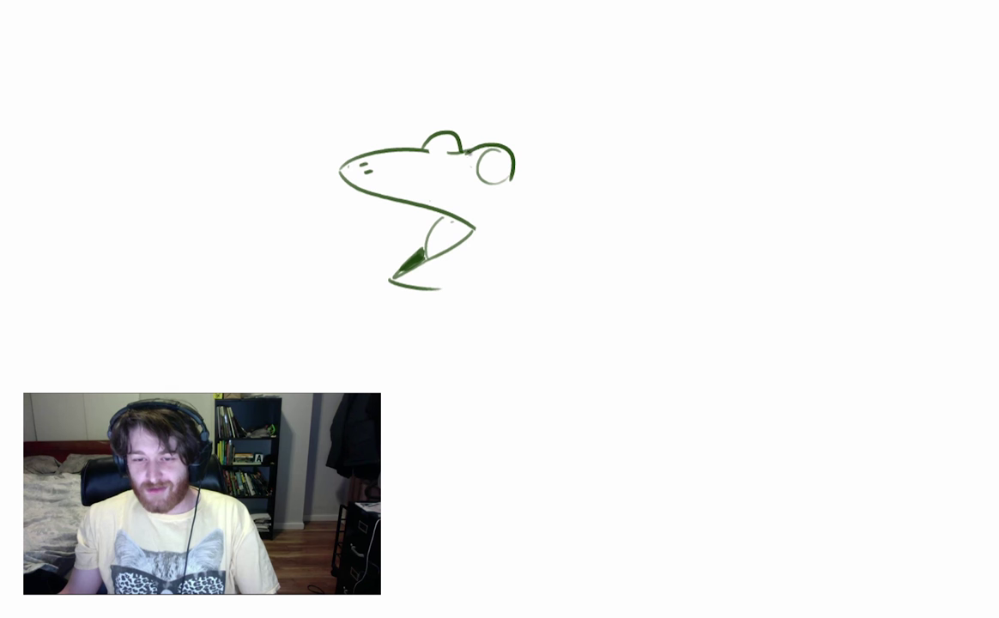
pyautogui.moveTo(343, 166)
pyautogui.mouseDown()
pyautogui.moveTo(433, 204)
pyautogui.moveTo(395, 284)
pyautogui.mouseUp()
pyautogui.press('b')
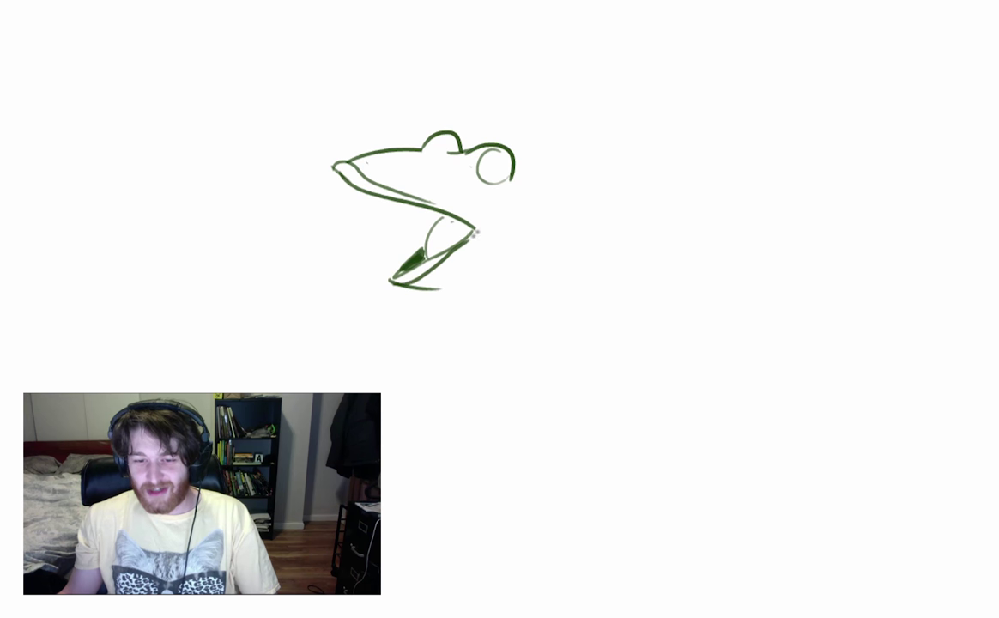
# Draw the near eye's iris with a dark filled pupil, and add a curved inner line to the far eye.
pyautogui.click(495, 168)
pyautogui.moveTo(503, 154); pyautogui.dragTo(498, 182)
pyautogui.moveTo(429, 151); pyautogui.dragTo(440, 136)
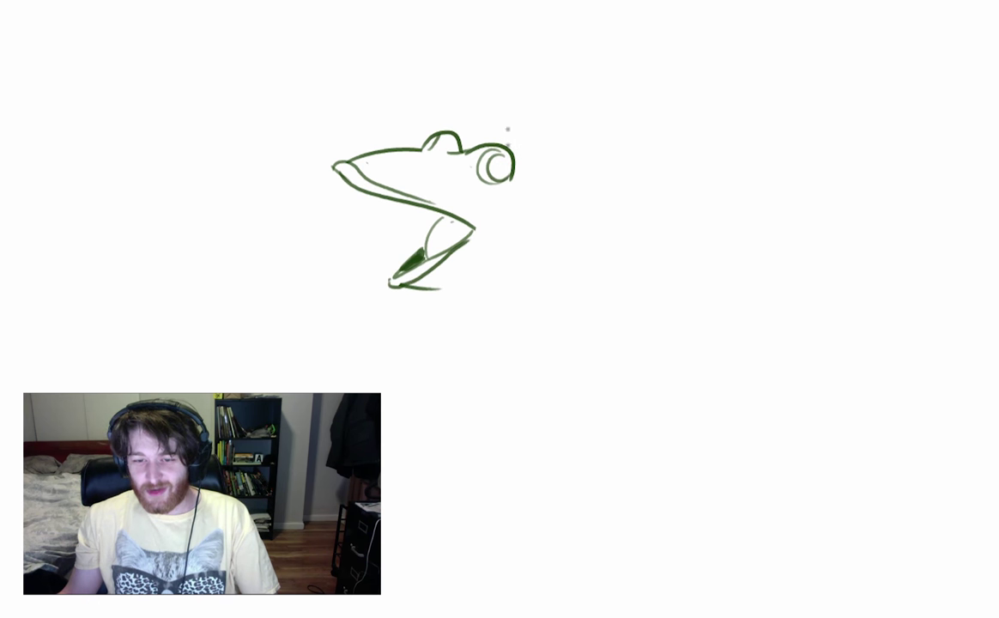
pyautogui.moveTo(495, 159)
pyautogui.mouseDown()
pyautogui.moveTo(508, 156)
pyautogui.moveTo(502, 172)
pyautogui.moveTo(508, 167)
pyautogui.mouseUp()
# Add two nostrils on the snout, extend the wrinkled throat line, and draw a curved line down the back of the head.
pyautogui.moveTo(382, 158); pyautogui.dragTo(398, 164)
pyautogui.moveTo(513, 168); pyautogui.dragTo(565, 231)
pyautogui.moveTo(418, 289)
pyautogui.mouseDown()
pyautogui.moveTo(478, 285)
pyautogui.moveTo(407, 293)
pyautogui.moveTo(478, 298)
pyautogui.mouseUp()
pyautogui.press('e')
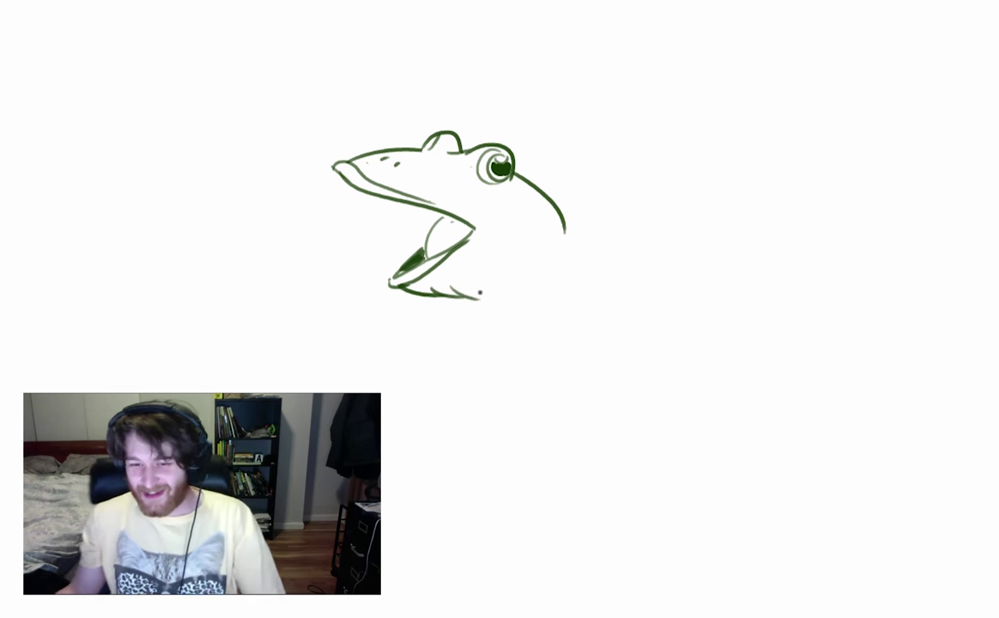
pyautogui.moveTo(565, 230); pyautogui.dragTo(566, 264)
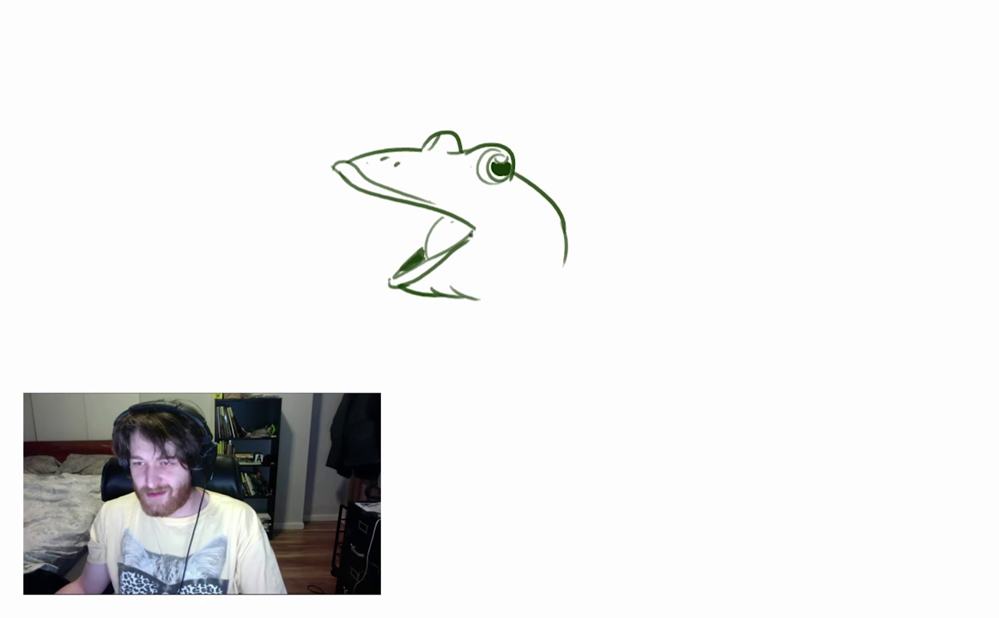
# Fill the inside of the frog's mouth in front of the tongue dark green and rework the mouth corner with a short crease.
pyautogui.moveTo(477, 231); pyautogui.dragTo(495, 234)
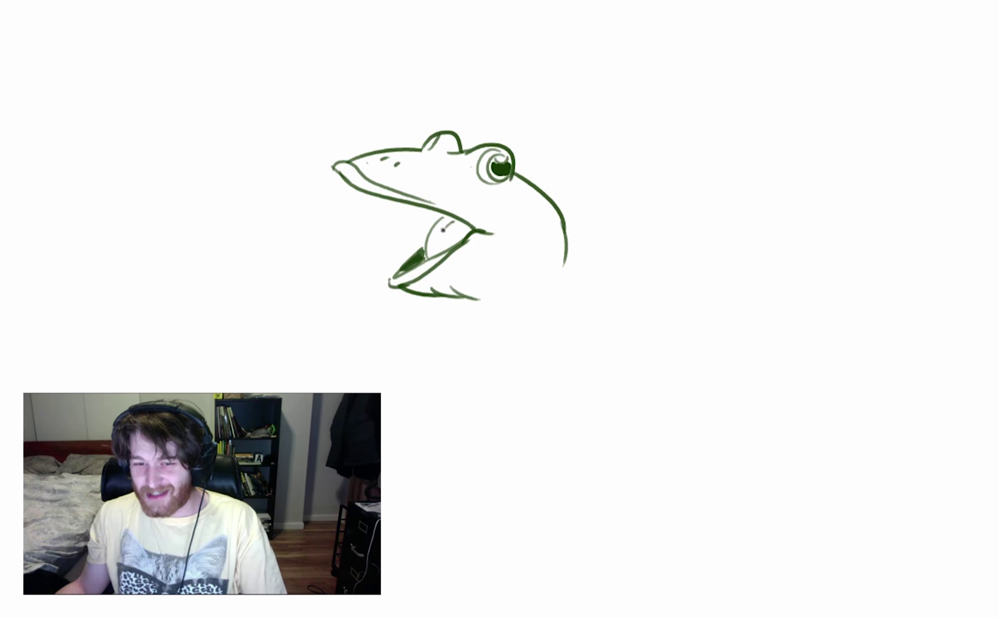
pyautogui.moveTo(422, 252); pyautogui.dragTo(424, 211)
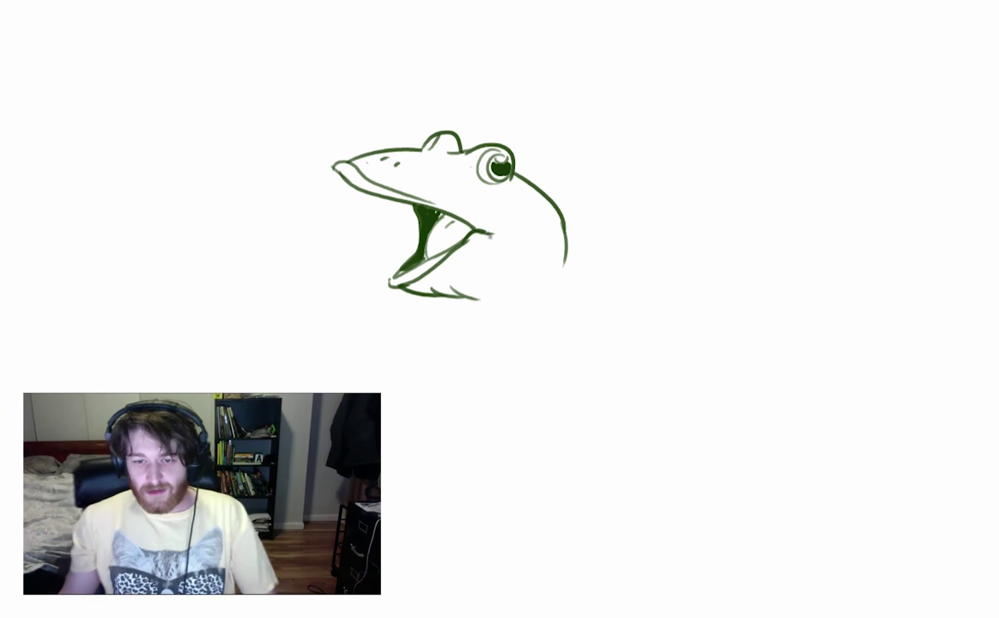
pyautogui.moveTo(486, 230); pyautogui.dragTo(488, 235)
pyautogui.click(513, 243)
pyautogui.moveTo(494, 227)
pyautogui.mouseDown()
pyautogui.moveTo(503, 246)
pyautogui.moveTo(502, 223)
pyautogui.mouseUp()
pyautogui.hotkey('ctrl', 'z')
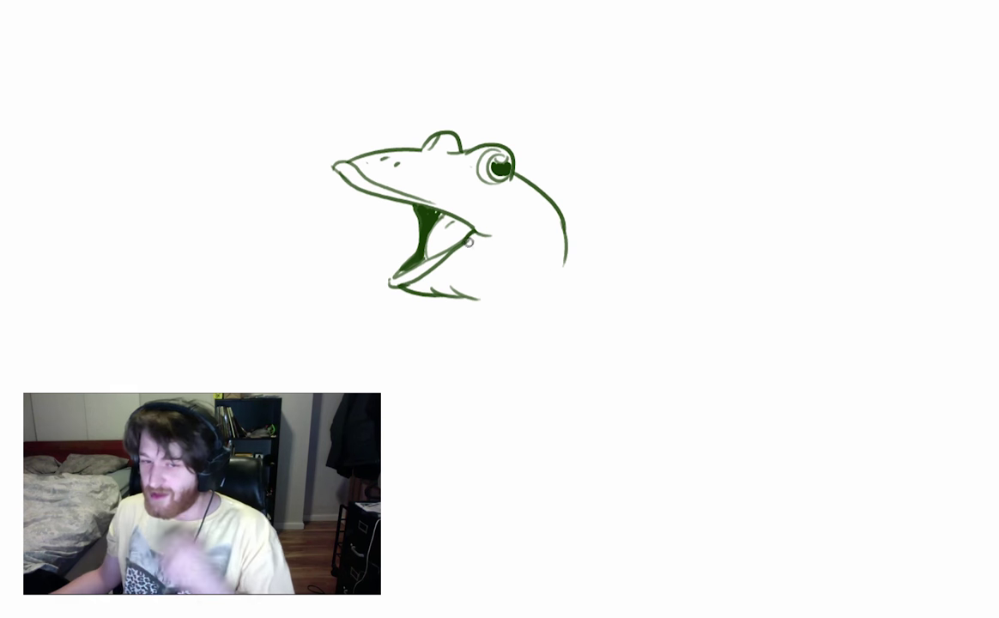
pyautogui.moveTo(475, 230)
pyautogui.mouseDown()
pyautogui.moveTo(495, 236)
pyautogui.moveTo(475, 227)
pyautogui.moveTo(485, 225)
pyautogui.mouseUp()
pyautogui.hotkey('ctrl', 'z')
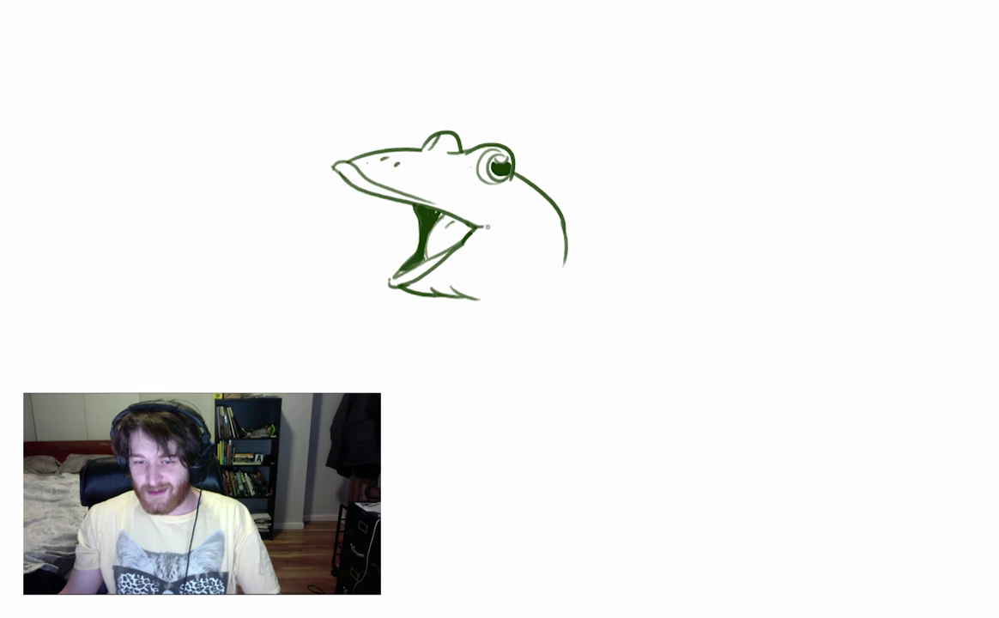
# Remove the line behind the frog's head, redraw it farther back, and add one round spot on the cheek and one on the neck.
pyautogui.hotkey('ctrl', 'z')
pyautogui.hotkey('ctrl', 'z')
pyautogui.hotkey('ctrl', 'z')
pyautogui.hotkey('ctrl', 'z')
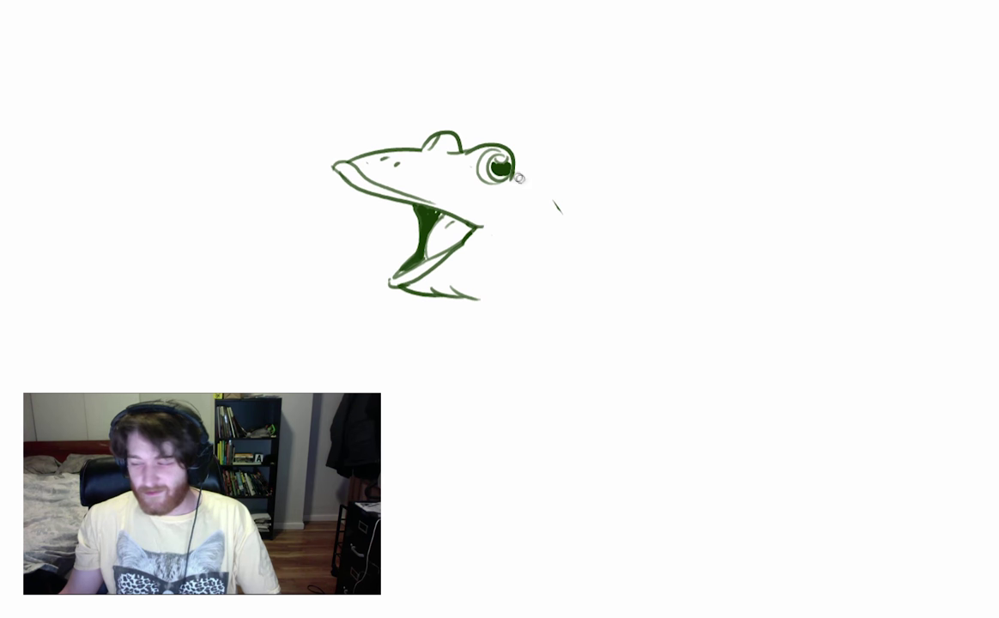
pyautogui.moveTo(538, 180)
pyautogui.mouseDown()
pyautogui.moveTo(589, 237)
pyautogui.moveTo(582, 267)
pyautogui.mouseUp()
pyautogui.moveTo(567, 208); pyautogui.dragTo(589, 237)
pyautogui.moveTo(524, 243); pyautogui.dragTo(529, 236)
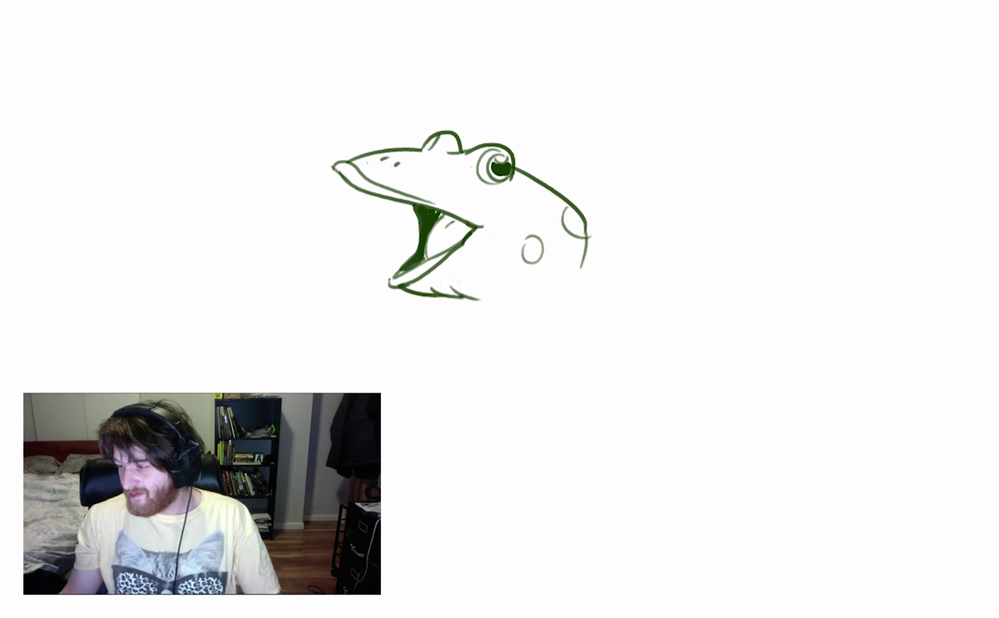
pyautogui.moveTo(478, 299); pyautogui.dragTo(590, 266)
pyautogui.hotkey('ctrl', 'z')
pyautogui.moveTo(475, 299); pyautogui.dragTo(576, 268)
pyautogui.hotkey('ctrl', 'z')
# Draw a long arched line rising from the back of the frog's head for the hunched back.
pyautogui.moveTo(539, 178)
pyautogui.mouseDown()
pyautogui.moveTo(587, 139)
pyautogui.moveTo(658, 124)
pyautogui.mouseUp()
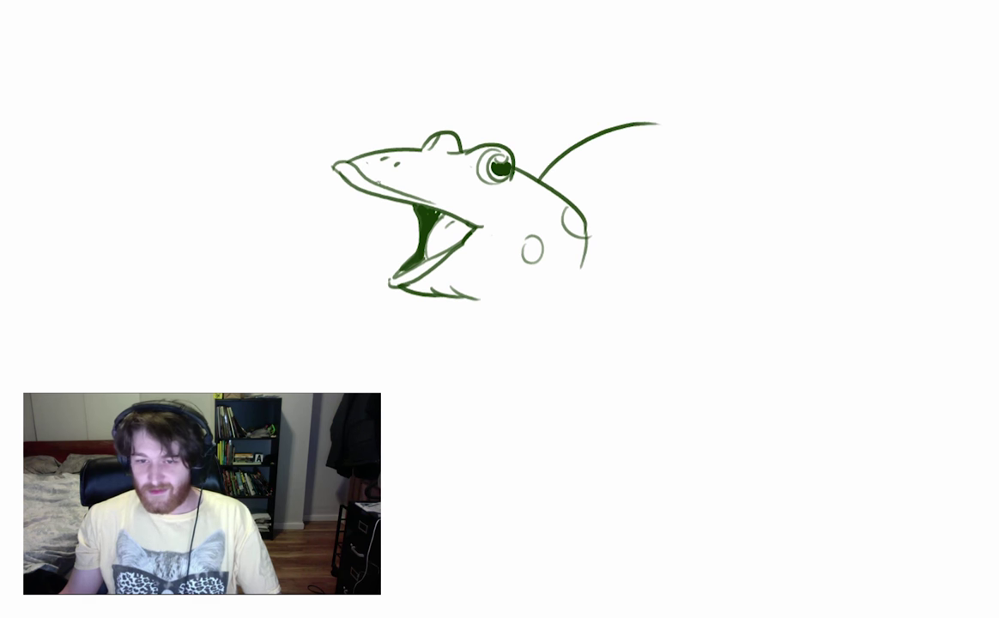
pyautogui.hotkey('ctrl', 'z')
pyautogui.moveTo(537, 180); pyautogui.dragTo(677, 123)
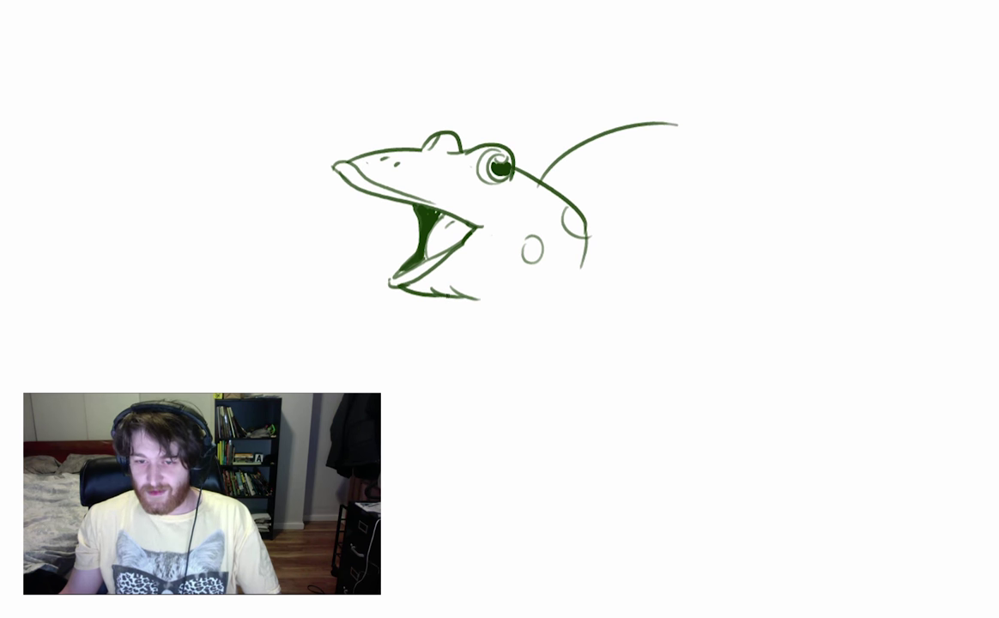
pyautogui.moveTo(442, 304); pyautogui.dragTo(601, 291)
pyautogui.hotkey('ctrl', 'z')
# Draw a shirt collar with a small front point and a large rear point below the throat, and a tie knot between them.
pyautogui.moveTo(686, 250)
pyautogui.mouseDown()
pyautogui.moveTo(536, 300)
pyautogui.moveTo(599, 360)
pyautogui.moveTo(658, 335)
pyautogui.moveTo(605, 366)
pyautogui.mouseUp()
pyautogui.moveTo(430, 297)
pyautogui.mouseDown()
pyautogui.moveTo(434, 351)
pyautogui.moveTo(485, 304)
pyautogui.mouseUp()
pyautogui.moveTo(435, 332)
pyautogui.mouseDown()
pyautogui.moveTo(438, 300)
pyautogui.moveTo(433, 352)
pyautogui.mouseUp()
pyautogui.moveTo(466, 297); pyautogui.dragTo(537, 301)
pyautogui.moveTo(468, 317); pyautogui.dragTo(499, 363)
pyautogui.moveTo(556, 328); pyautogui.dragTo(519, 364)
pyautogui.moveTo(467, 317)
pyautogui.mouseDown()
pyautogui.moveTo(506, 349)
pyautogui.moveTo(494, 366)
pyautogui.moveTo(508, 369)
pyautogui.moveTo(518, 362)
pyautogui.mouseUp()
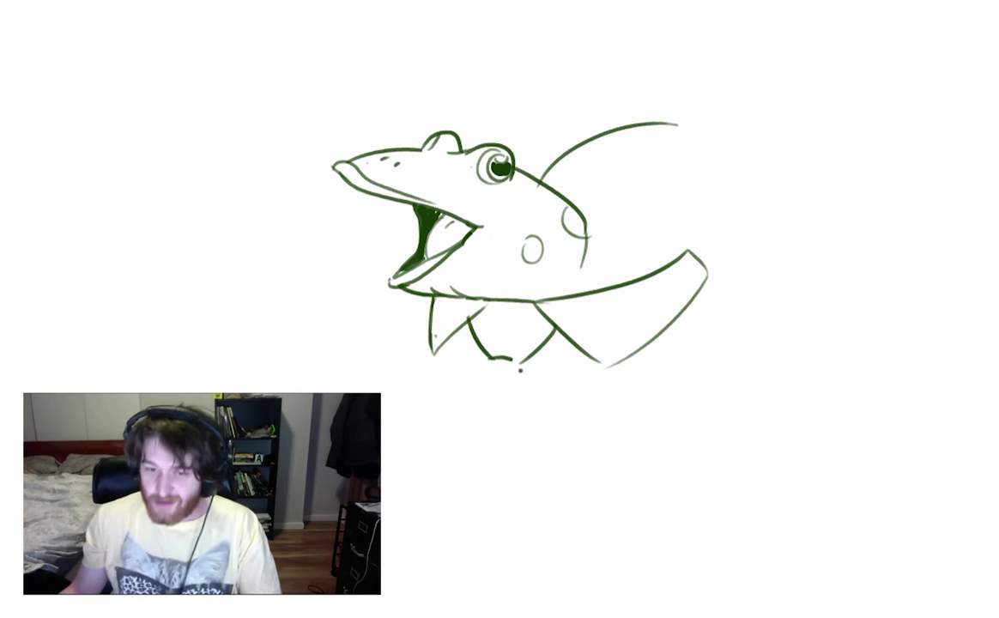
pyautogui.moveTo(431, 300); pyautogui.dragTo(473, 425)
pyautogui.moveTo(706, 270); pyautogui.dragTo(502, 434)
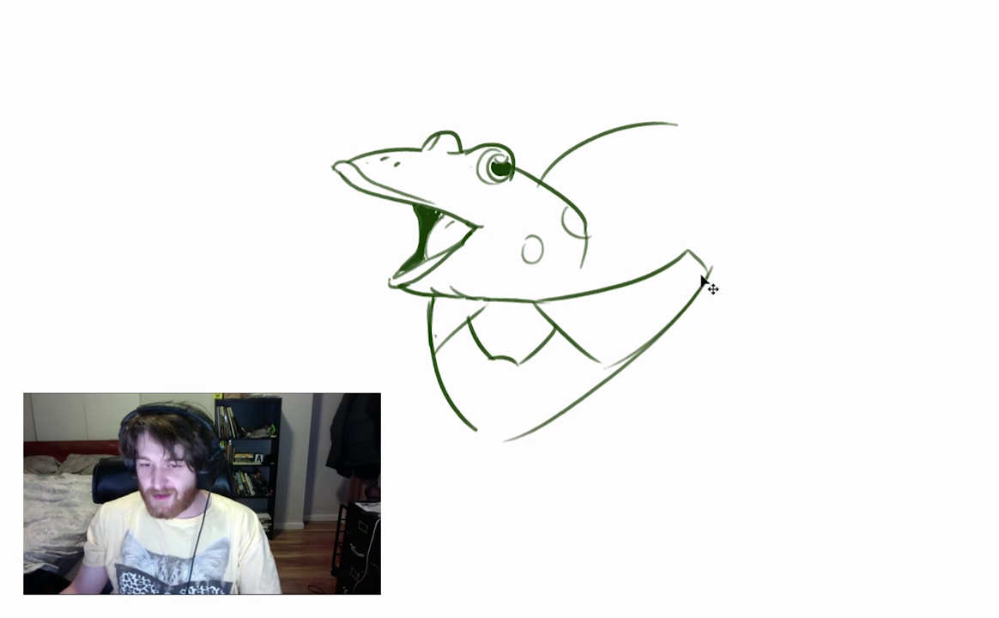
pyautogui.hotkey('ctrl', 'z')
pyautogui.hotkey('ctrl', 'z')
# Redraw the jacket opening as a deeper V, draw the tie widening down from the knot, and redraw the back of the frog's head.
pyautogui.moveTo(431, 300)
pyautogui.mouseDown()
pyautogui.moveTo(434, 396)
pyautogui.moveTo(466, 472)
pyautogui.mouseUp()
pyautogui.moveTo(706, 270)
pyautogui.mouseDown()
pyautogui.moveTo(555, 472)
pyautogui.moveTo(498, 513)
pyautogui.mouseUp()
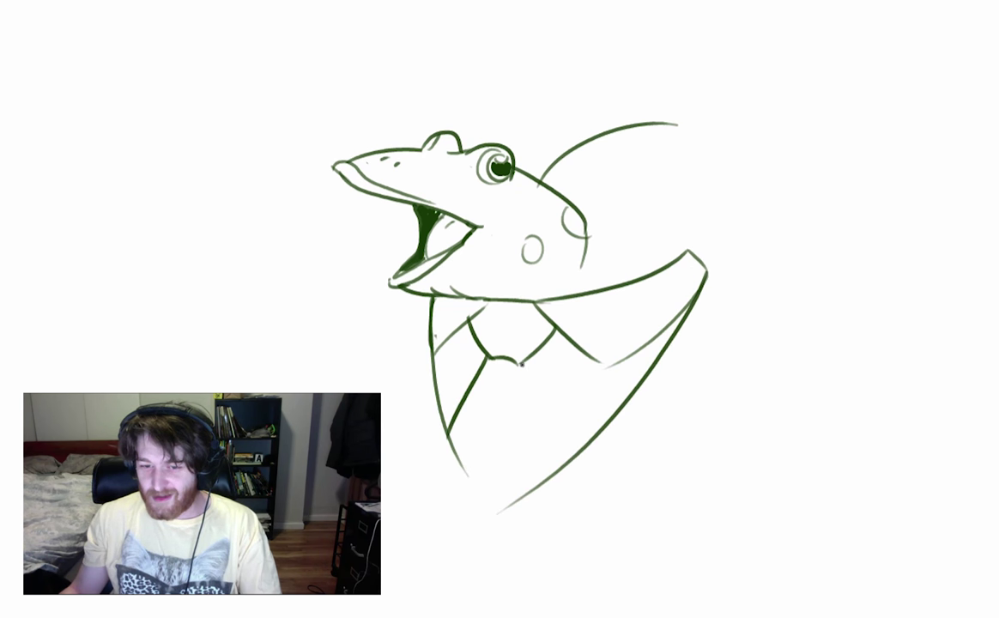
pyautogui.moveTo(487, 360); pyautogui.dragTo(448, 433)
pyautogui.moveTo(520, 364); pyautogui.dragTo(561, 470)
pyautogui.moveTo(573, 208)
pyautogui.mouseDown()
pyautogui.moveTo(587, 236)
pyautogui.moveTo(580, 284)
pyautogui.mouseUp()
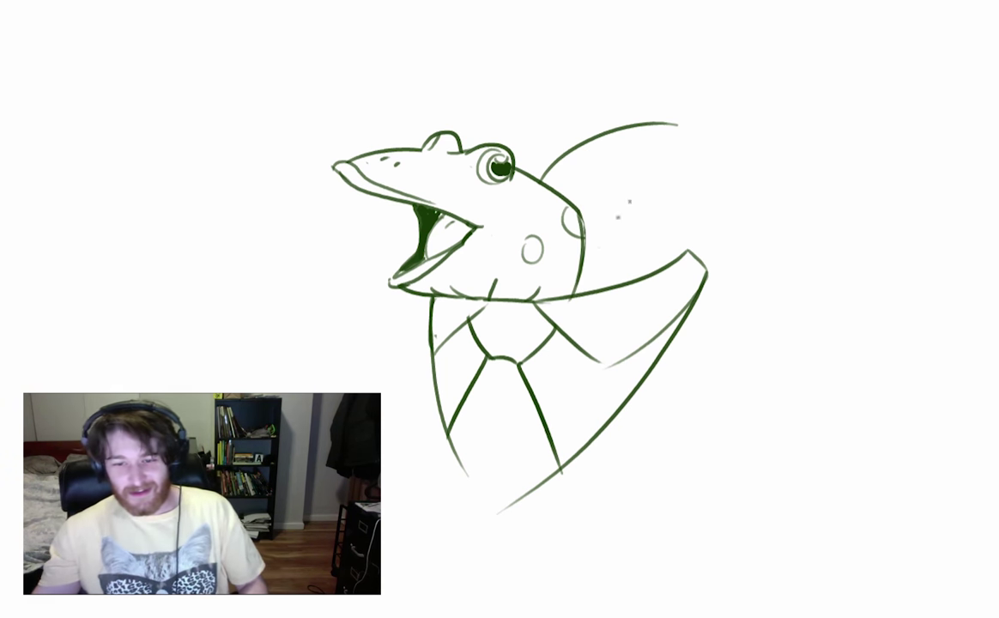
# Erase the arched back line and start a second frog head behind the first, with side outlines, an eye bump and an eye.
pyautogui.press('e')
pyautogui.moveTo(684, 124)
pyautogui.mouseDown()
pyautogui.moveTo(620, 129)
pyautogui.moveTo(546, 171)
pyautogui.mouseUp()
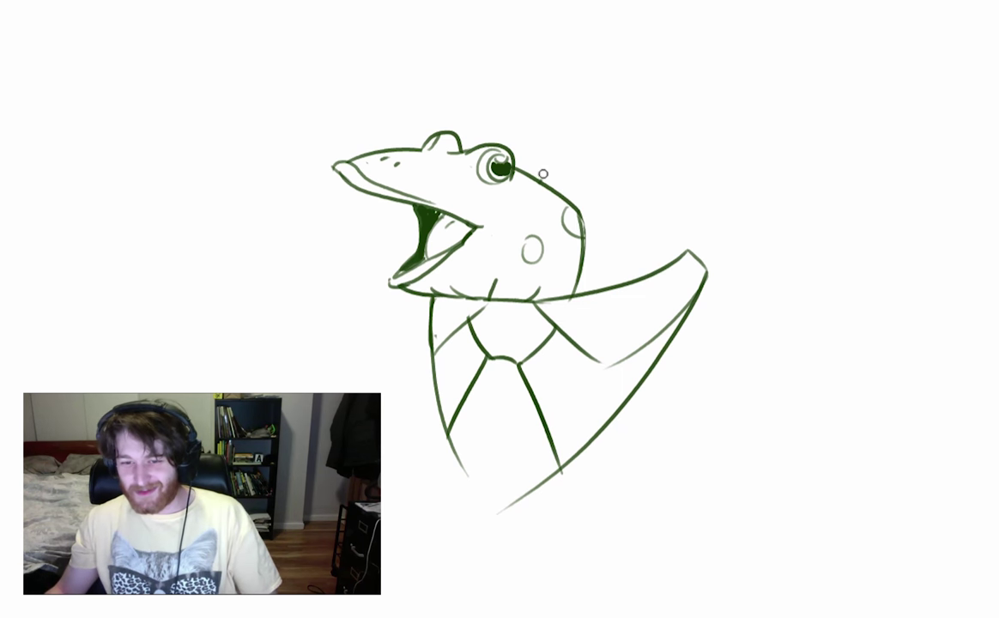
pyautogui.moveTo(536, 176)
pyautogui.mouseDown()
pyautogui.moveTo(568, 129)
pyautogui.moveTo(665, 120)
pyautogui.moveTo(692, 249)
pyautogui.mouseUp()
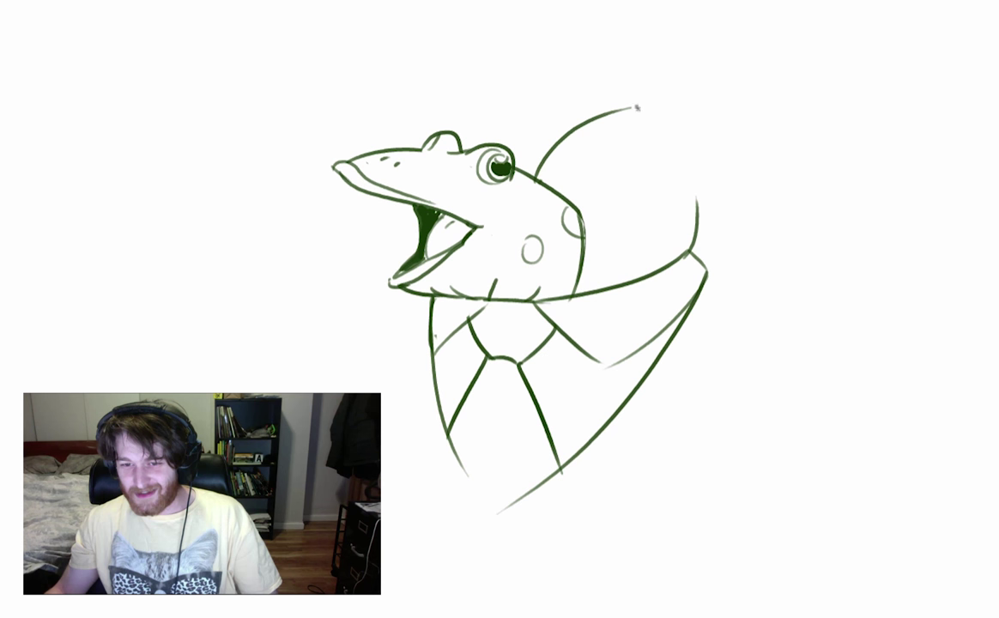
pyautogui.moveTo(635, 106)
pyautogui.mouseDown()
pyautogui.moveTo(584, 108)
pyautogui.moveTo(595, 117)
pyautogui.moveTo(576, 128)
pyautogui.mouseUp()
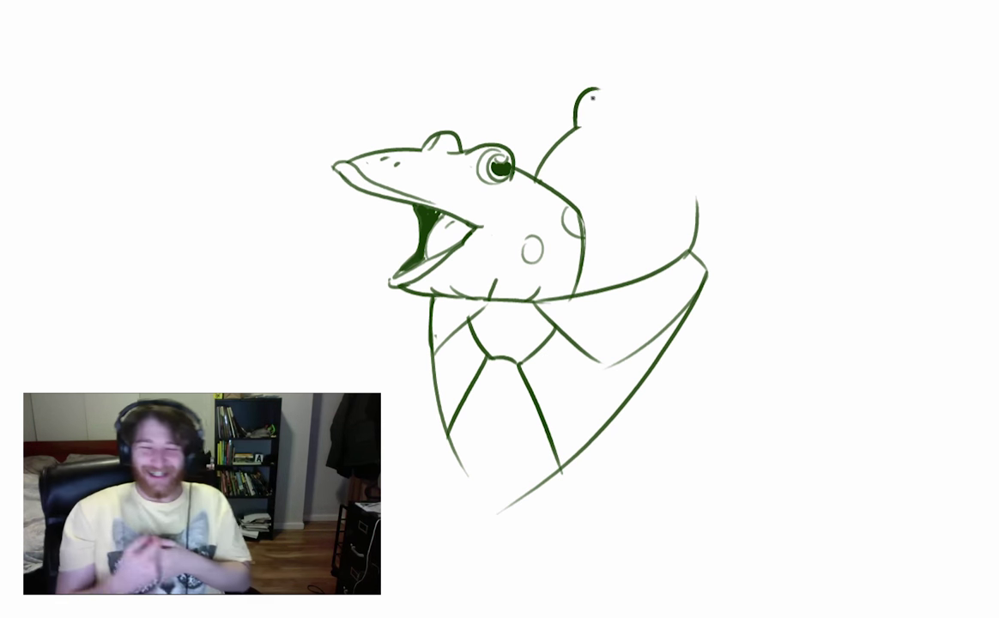
pyautogui.moveTo(601, 91); pyautogui.dragTo(612, 91)
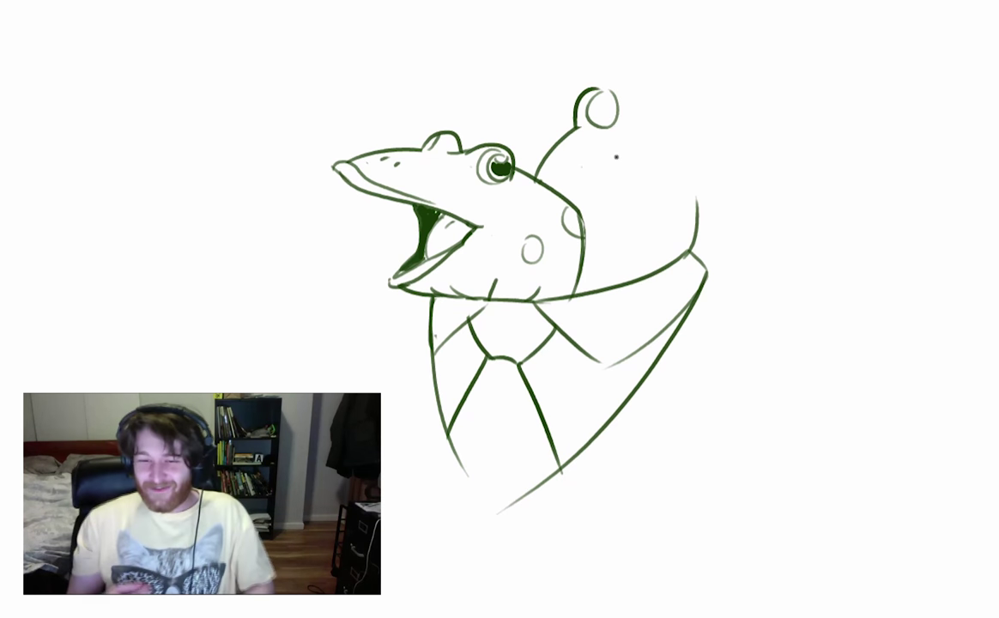
# Complete the second frog's front-facing head with a wide frown, two oval eyes, nostrils, cheek spots and a bulging jaw.
pyautogui.moveTo(593, 163); pyautogui.dragTo(708, 147)
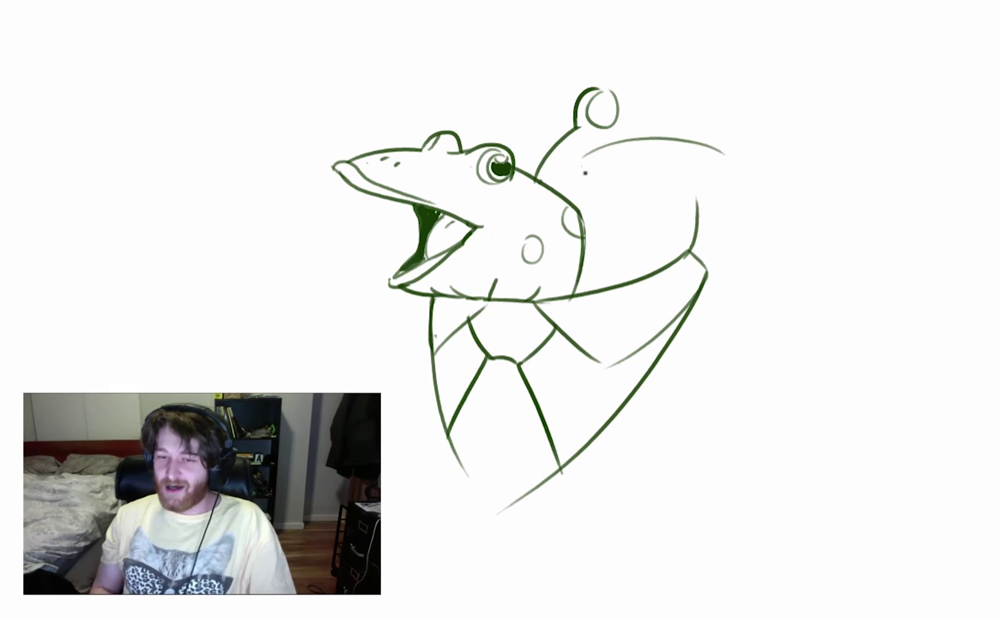
pyautogui.click(593, 109)
pyautogui.moveTo(587, 158)
pyautogui.mouseDown()
pyautogui.moveTo(678, 143)
pyautogui.moveTo(601, 107)
pyautogui.moveTo(591, 127)
pyautogui.moveTo(602, 128)
pyautogui.moveTo(601, 93)
pyautogui.moveTo(586, 103)
pyautogui.moveTo(575, 123)
pyautogui.moveTo(676, 87)
pyautogui.moveTo(742, 154)
pyautogui.moveTo(689, 244)
pyautogui.moveTo(709, 208)
pyautogui.mouseUp()
pyautogui.moveTo(712, 148); pyautogui.dragTo(714, 147)
pyautogui.moveTo(675, 98); pyautogui.dragTo(686, 104)
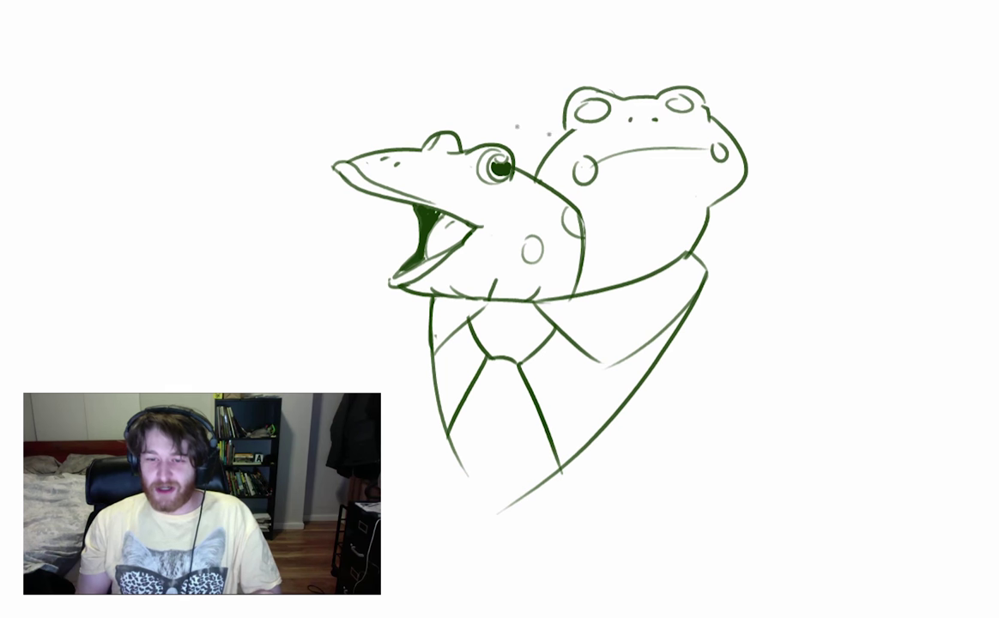
# Outline a third, smaller frog head with two eye bumps behind the first two frogs.
pyautogui.moveTo(557, 123); pyautogui.dragTo(483, 89)
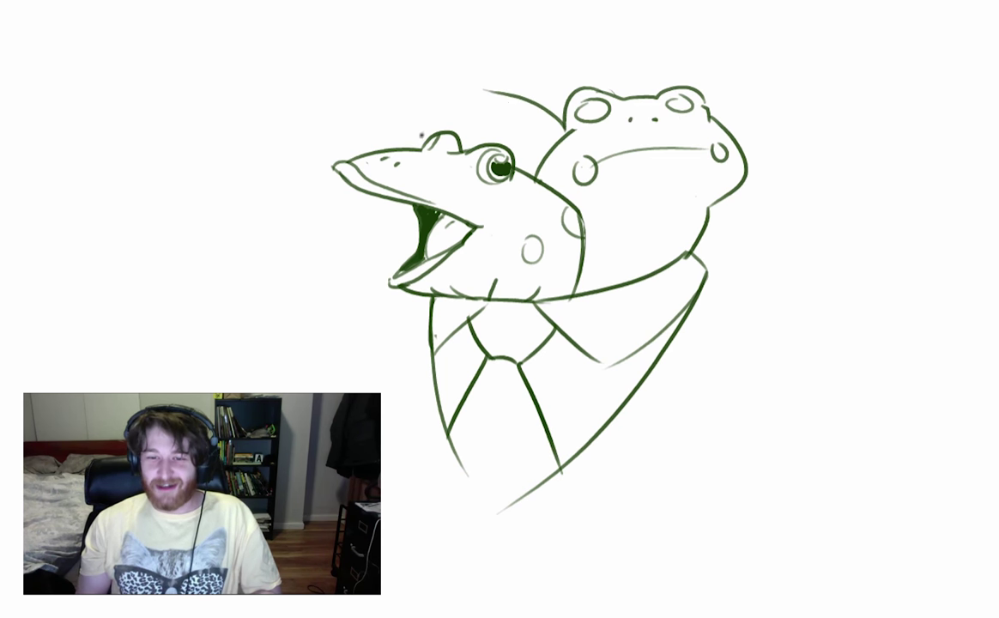
pyautogui.hotkey('ctrl', 'z')
pyautogui.moveTo(443, 129)
pyautogui.mouseDown()
pyautogui.moveTo(472, 73)
pyautogui.moveTo(475, 85)
pyautogui.moveTo(504, 60)
pyautogui.moveTo(531, 63)
pyautogui.mouseUp()
pyautogui.hotkey('ctrl', 'z')
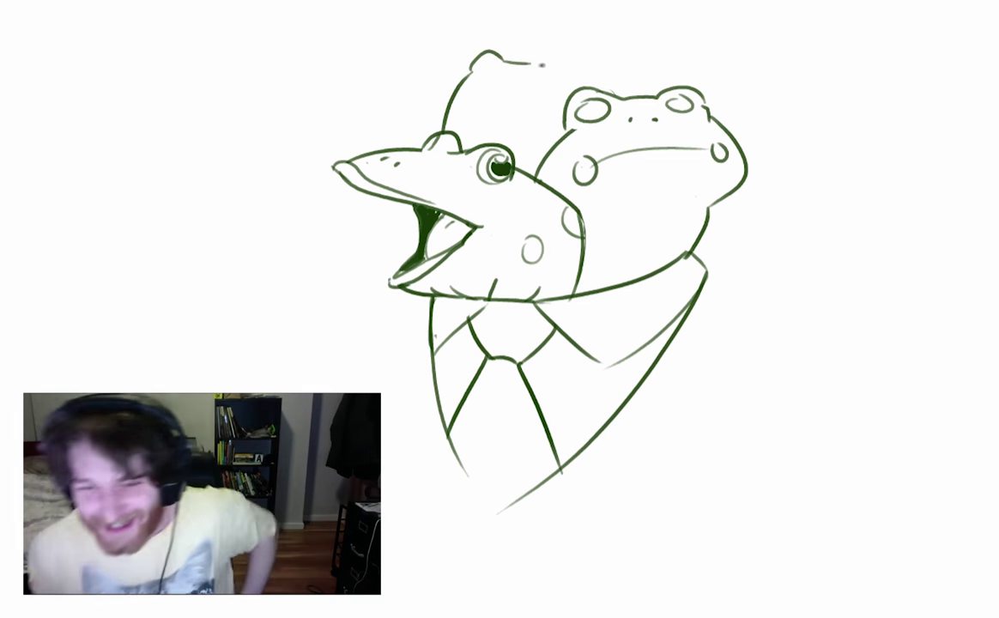
pyautogui.moveTo(525, 66); pyautogui.dragTo(585, 84)
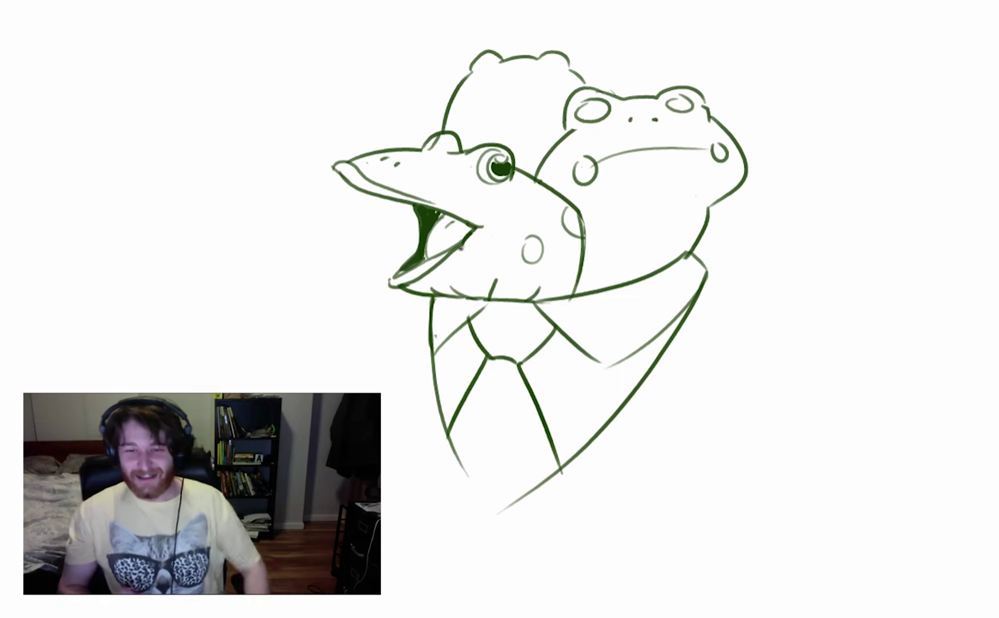
# Erase the front frog's open mouth and lower jaw, and redraw them less open with a dark green mouth interior and a tongue.
pyautogui.moveTo(453, 237)
pyautogui.mouseDown()
pyautogui.moveTo(398, 268)
pyautogui.moveTo(415, 228)
pyautogui.moveTo(435, 237)
pyautogui.moveTo(433, 255)
pyautogui.moveTo(476, 247)
pyautogui.moveTo(460, 229)
pyautogui.moveTo(406, 214)
pyautogui.moveTo(452, 235)
pyautogui.mouseUp()
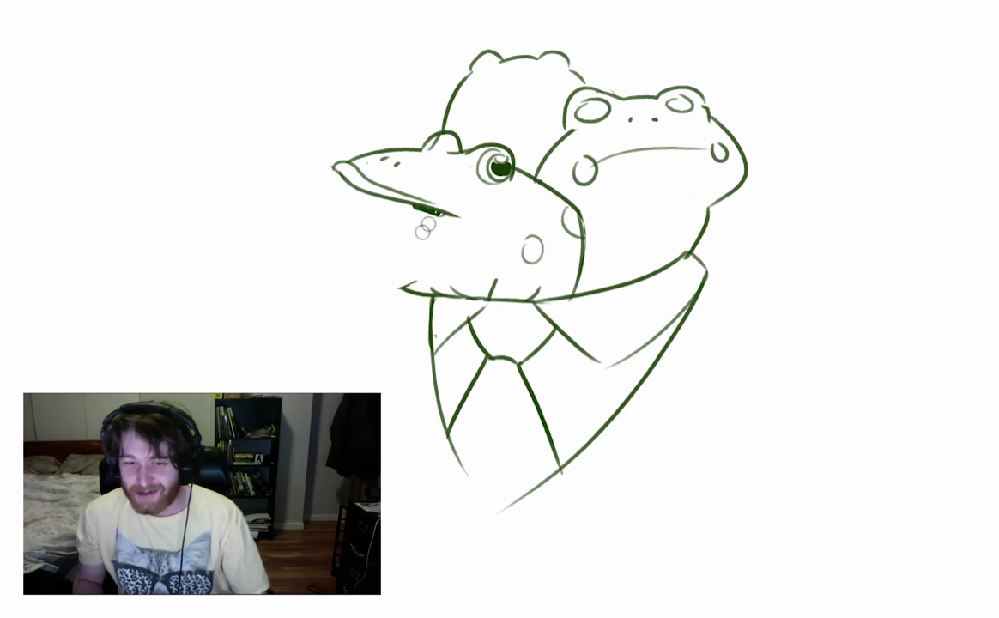
pyautogui.moveTo(413, 206)
pyautogui.mouseDown()
pyautogui.moveTo(341, 235)
pyautogui.moveTo(395, 277)
pyautogui.moveTo(460, 224)
pyautogui.mouseUp()
pyautogui.hotkey('ctrl', 'z')
pyautogui.moveTo(369, 257)
pyautogui.mouseDown()
pyautogui.moveTo(379, 270)
pyautogui.moveTo(453, 220)
pyautogui.mouseUp()
pyautogui.hotkey('ctrl', 'z')
pyautogui.hotkey('ctrl', 'z')
pyautogui.hotkey('ctrl', 'z')
pyautogui.moveTo(363, 258)
pyautogui.mouseDown()
pyautogui.moveTo(452, 218)
pyautogui.moveTo(427, 215)
pyautogui.moveTo(437, 216)
pyautogui.moveTo(411, 237)
pyautogui.mouseUp()
pyautogui.hotkey('ctrl', 'z')
pyautogui.moveTo(384, 201)
pyautogui.mouseDown()
pyautogui.moveTo(385, 244)
pyautogui.moveTo(409, 223)
pyautogui.moveTo(398, 208)
pyautogui.moveTo(397, 225)
pyautogui.mouseUp()
pyautogui.hotkey('ctrl', 'z')
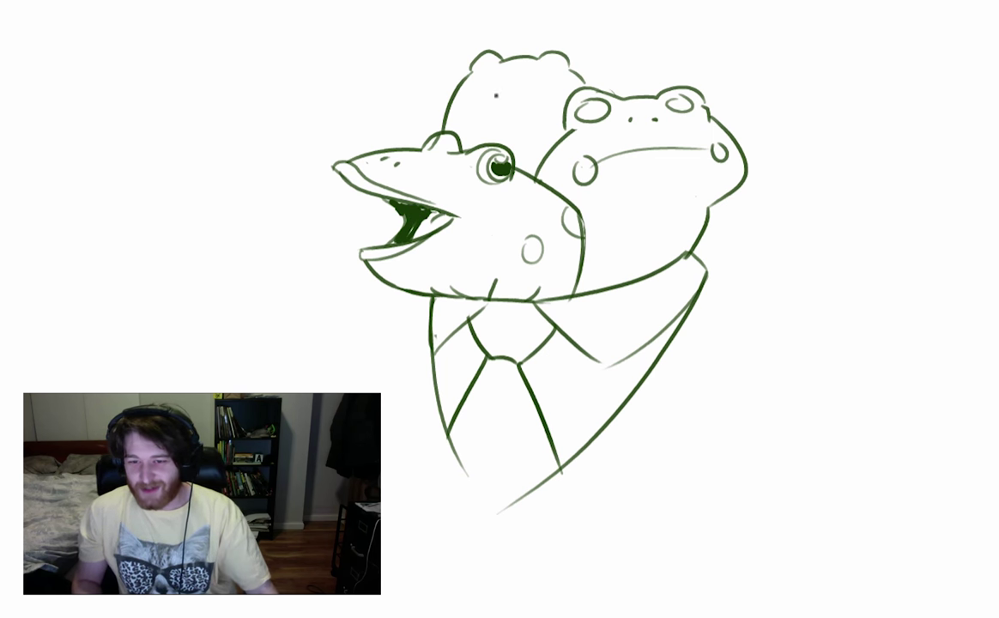
# Draw a wide, thick-lipped mouth and two eyes on the third frog, and add dark pupils to both rear frogs.
pyautogui.moveTo(455, 103); pyautogui.dragTo(554, 108)
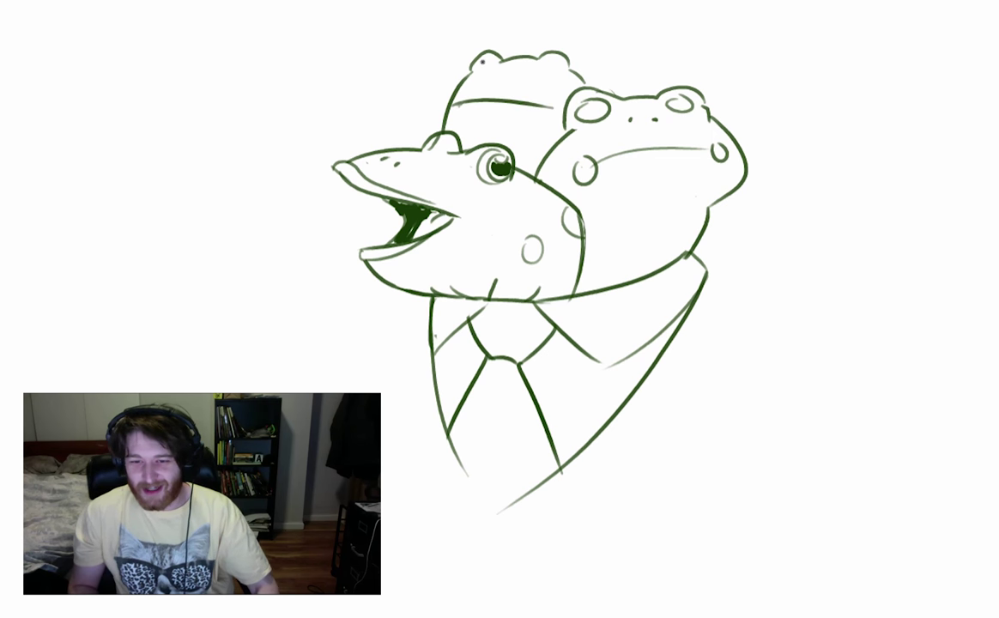
pyautogui.moveTo(549, 57); pyautogui.dragTo(550, 55)
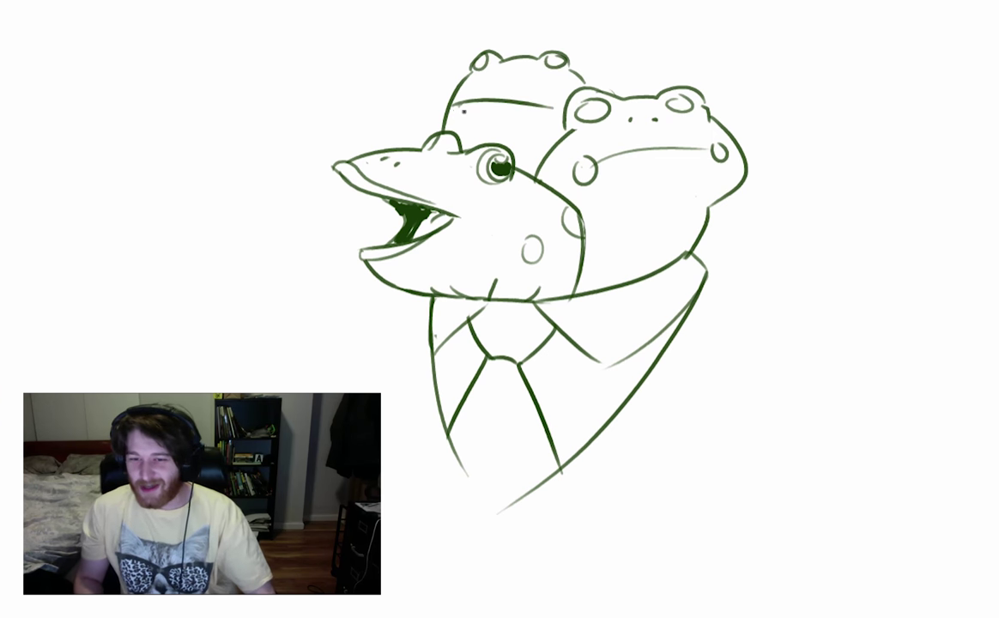
pyautogui.moveTo(457, 99); pyautogui.dragTo(552, 106)
pyautogui.hotkey('ctrl', 'z')
pyautogui.moveTo(457, 94); pyautogui.dragTo(547, 105)
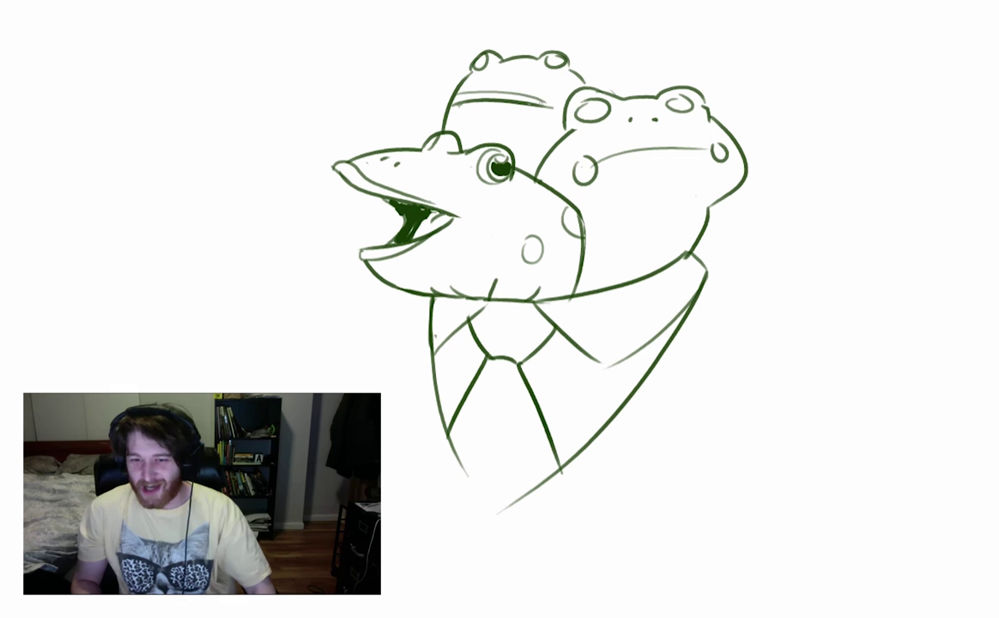
pyautogui.moveTo(453, 95); pyautogui.dragTo(549, 98)
pyautogui.moveTo(450, 109); pyautogui.dragTo(529, 113)
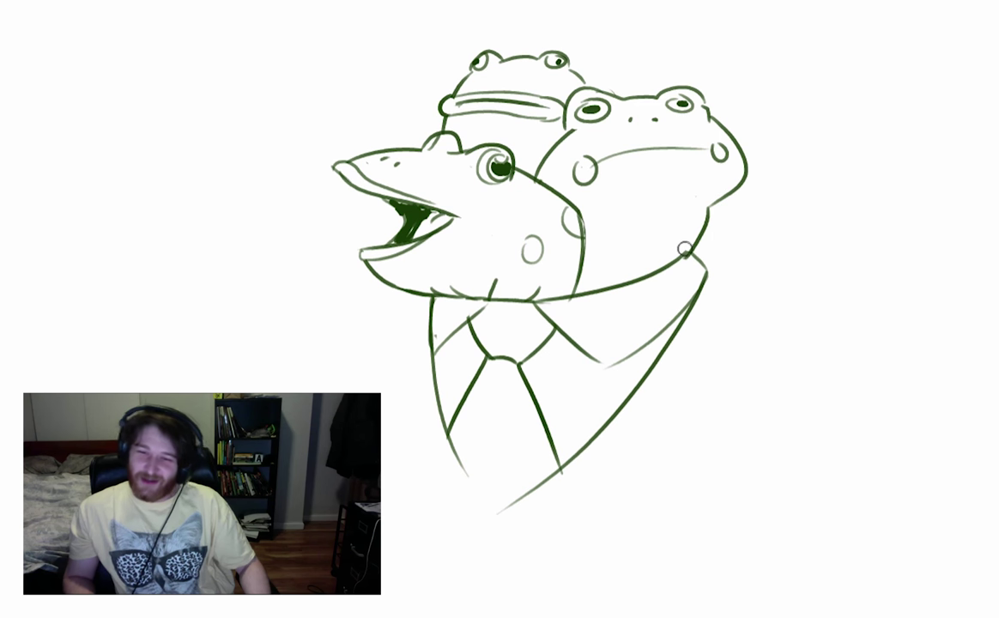
# Draw sloping jacket shoulders on both sides, and add edge spots to the second frog's neck and nostrils to the third frog.
pyautogui.moveTo(399, 290); pyautogui.dragTo(280, 362)
pyautogui.hotkey('ctrl', 'z')
pyautogui.moveTo(386, 292); pyautogui.dragTo(276, 391)
pyautogui.moveTo(706, 275); pyautogui.dragTo(876, 451)
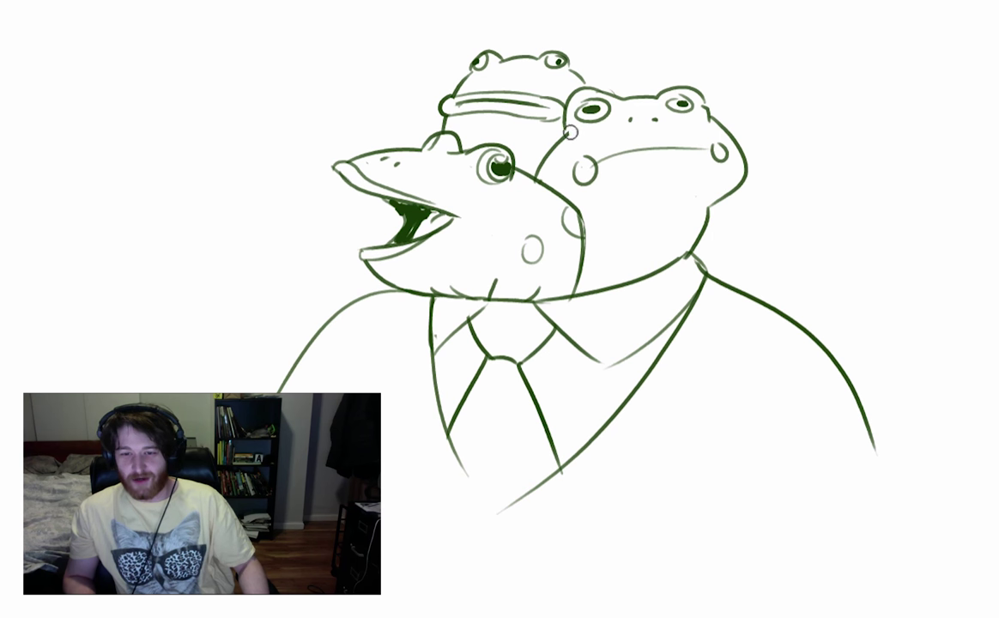
pyautogui.moveTo(556, 146); pyautogui.dragTo(542, 182)
pyautogui.moveTo(548, 188); pyautogui.dragTo(547, 197)
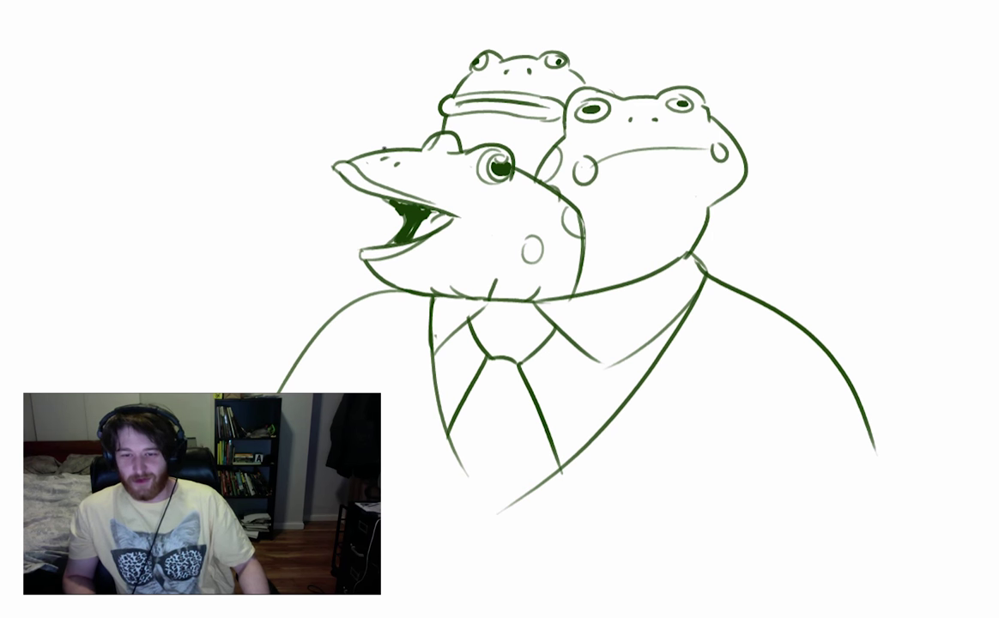
pyautogui.moveTo(382, 135); pyautogui.dragTo(375, 44)
pyautogui.hotkey('ctrl', 'z')
pyautogui.moveTo(459, 75); pyautogui.dragTo(370, 125)
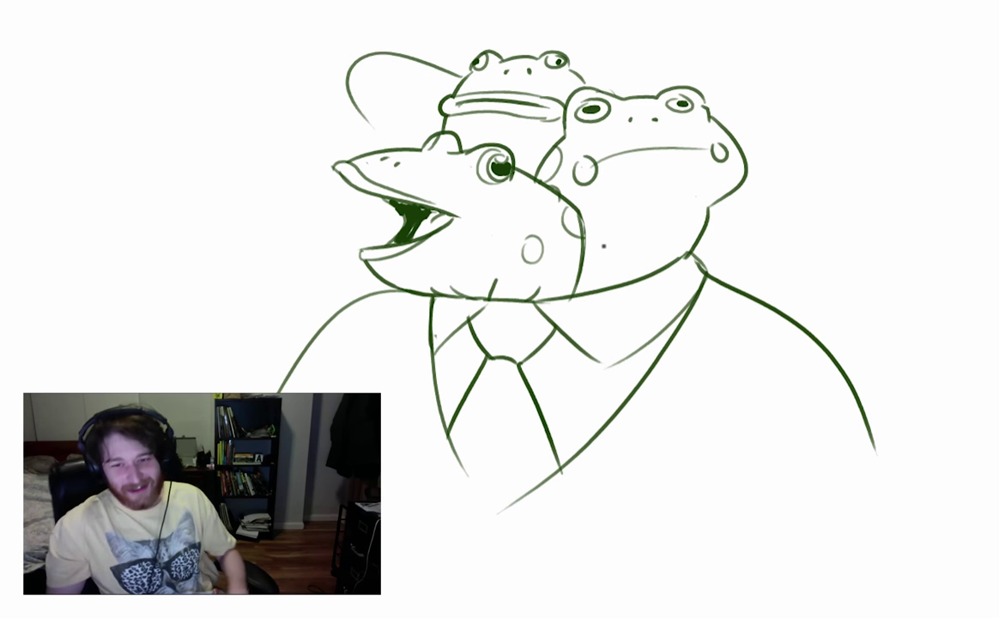
pyautogui.hotkey('ctrl', 'z')
pyautogui.moveTo(347, 64); pyautogui.dragTo(387, 141)
pyautogui.hotkey('ctrl', 'z')
# Outline a fourth frog head above the front frog's snout with two eye bumps and a wide-open, pointed mouth.
pyautogui.moveTo(460, 73); pyautogui.dragTo(350, 87)
pyautogui.hotkey('ctrl', 'z')
pyautogui.moveTo(460, 83)
pyautogui.mouseDown()
pyautogui.moveTo(329, 83)
pyautogui.moveTo(430, 62)
pyautogui.moveTo(452, 86)
pyautogui.mouseUp()
pyautogui.hotkey('ctrl', 'z')
pyautogui.press('e')
pyautogui.moveTo(350, 67)
pyautogui.mouseDown()
pyautogui.moveTo(408, 57)
pyautogui.moveTo(427, 74)
pyautogui.mouseUp()
pyautogui.press('b')
pyautogui.moveTo(355, 63)
pyautogui.mouseDown()
pyautogui.moveTo(386, 49)
pyautogui.moveTo(439, 78)
pyautogui.moveTo(311, 71)
pyautogui.mouseUp()
pyautogui.moveTo(310, 70)
pyautogui.mouseDown()
pyautogui.moveTo(389, 119)
pyautogui.moveTo(317, 136)
pyautogui.mouseUp()
pyautogui.moveTo(318, 136); pyautogui.dragTo(358, 155)
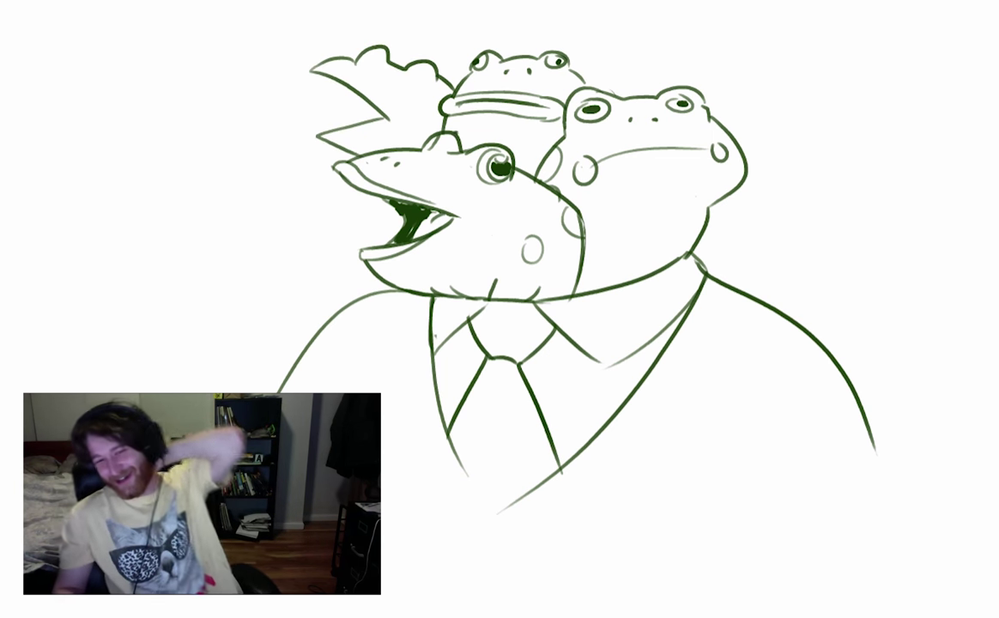
# Draw a long tongue shooting out of the fourth frog's mouth with a dark winged fly stuck to its tip.
pyautogui.moveTo(371, 105); pyautogui.dragTo(253, 71)
pyautogui.moveTo(343, 109)
pyautogui.mouseDown()
pyautogui.moveTo(232, 76)
pyautogui.moveTo(233, 43)
pyautogui.moveTo(217, 79)
pyautogui.moveTo(201, 73)
pyautogui.moveTo(203, 38)
pyautogui.moveTo(241, 36)
pyautogui.mouseUp()
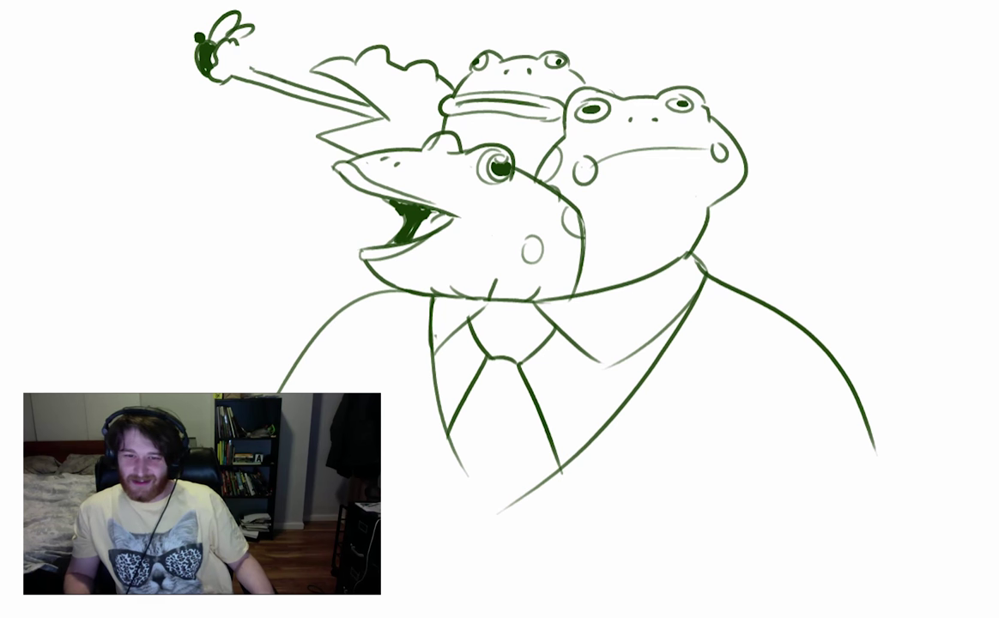
pyautogui.moveTo(215, 36)
pyautogui.mouseDown()
pyautogui.moveTo(223, 61)
pyautogui.moveTo(178, 42)
pyautogui.mouseUp()
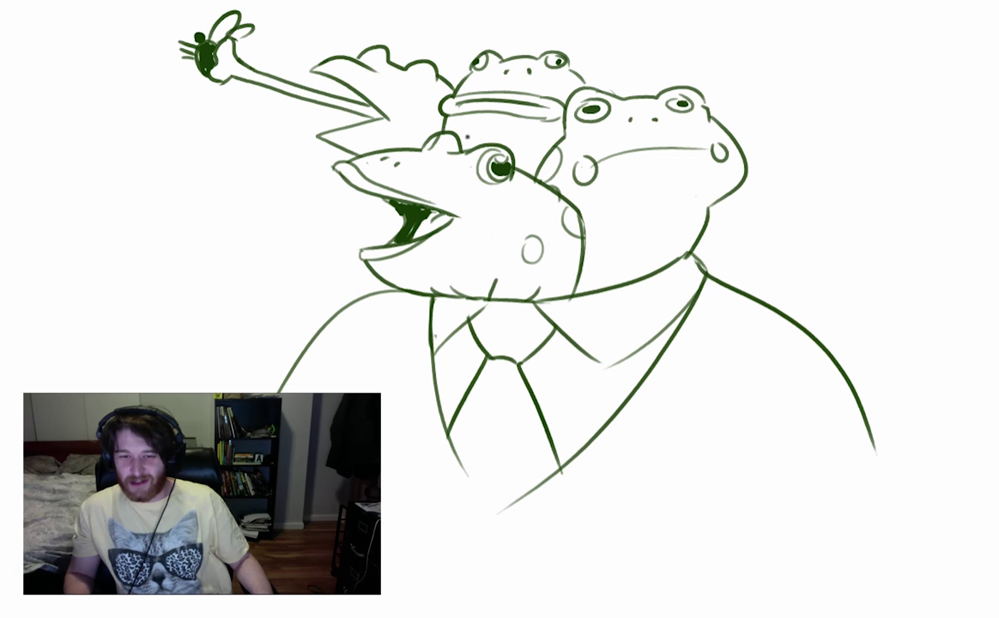
# Add lip lines along the fourth frog's upper and lower jaws and redraw its near eye bump taller.
pyautogui.hotkey('ctrl', 'z')
pyautogui.moveTo(329, 59); pyautogui.dragTo(428, 68)
pyautogui.press('e')
pyautogui.press('b')
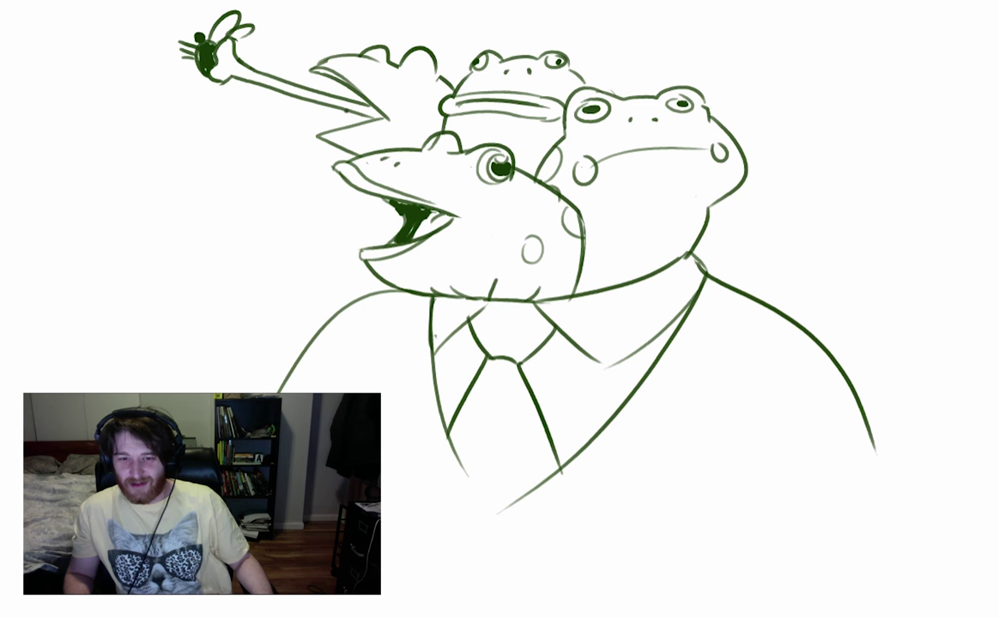
pyautogui.moveTo(318, 137); pyautogui.dragTo(384, 119)
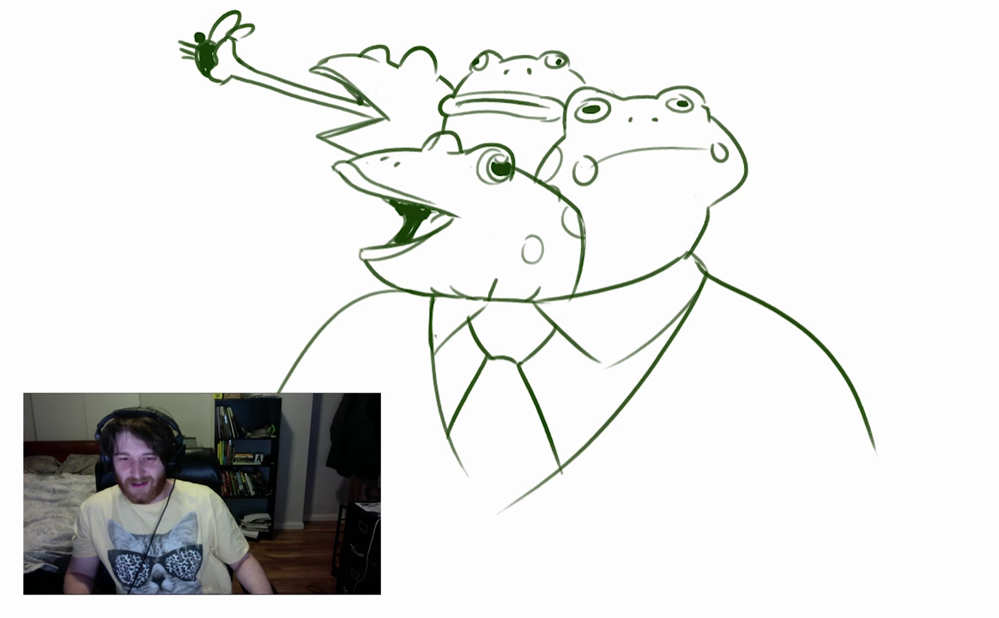
# Draw the fourth frog's eyes with dark pupils.
pyautogui.moveTo(421, 60); pyautogui.dragTo(420, 68)
pyautogui.hotkey('ctrl', 'z')
pyautogui.moveTo(408, 59)
pyautogui.mouseDown()
pyautogui.moveTo(416, 75)
pyautogui.moveTo(430, 62)
pyautogui.mouseUp()
pyautogui.hotkey('ctrl', 'z')
pyautogui.hotkey('ctrl', 'z')
pyautogui.click(419, 64)
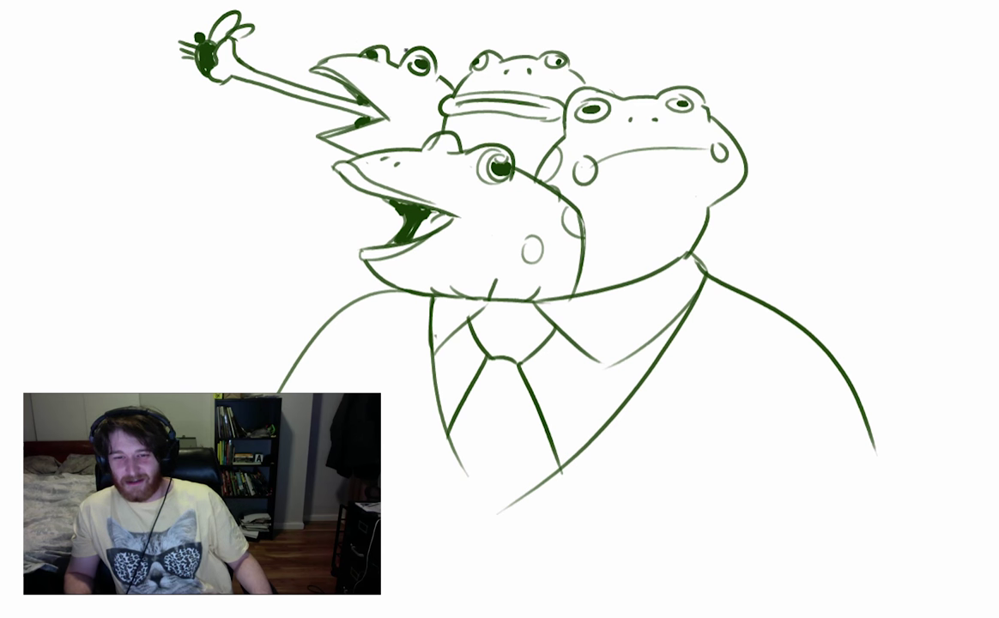
# Extend the corner of the fourth frog's mouth backward and fill the mouth interior around the tongue dark green.
pyautogui.moveTo(396, 106); pyautogui.dragTo(400, 104)
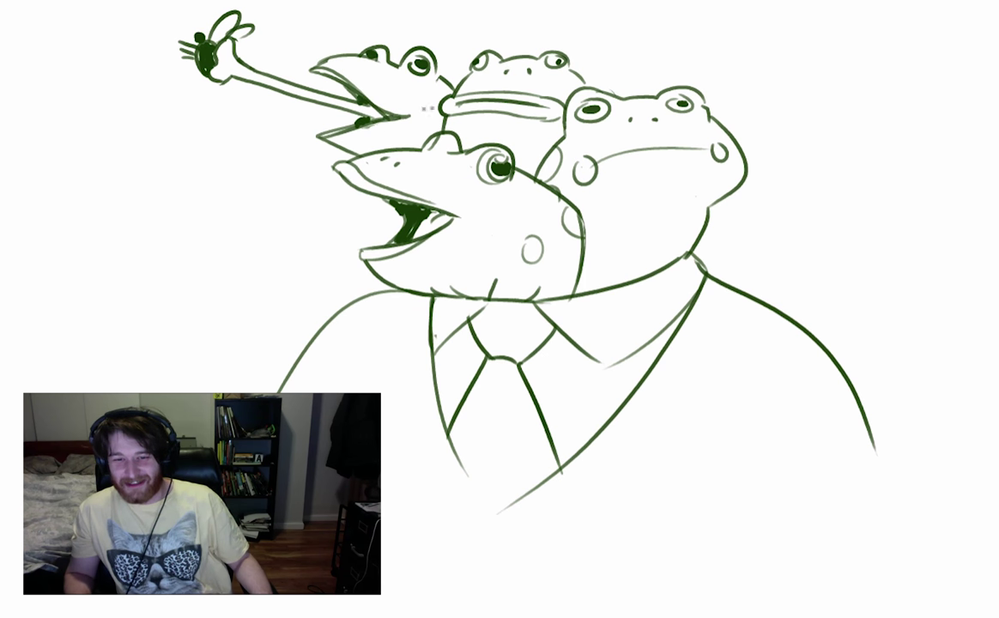
pyautogui.moveTo(316, 72); pyautogui.dragTo(357, 102)
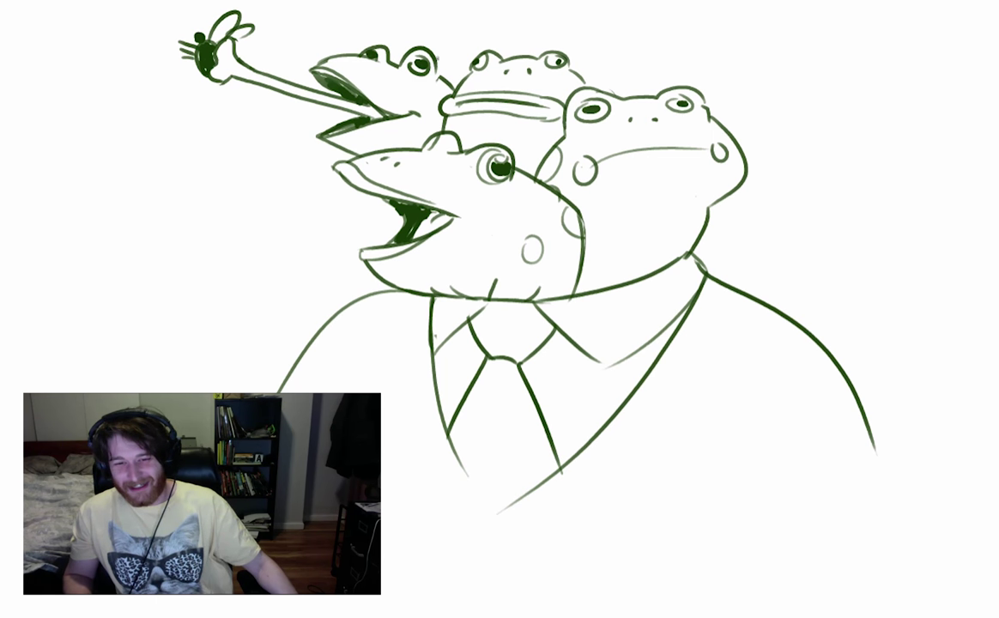
# Redraw the fourth frog's snout and eyes with pupils turned toward its nose, and rework the tip of its lower jaw.
pyautogui.moveTo(420, 65); pyautogui.dragTo(415, 63)
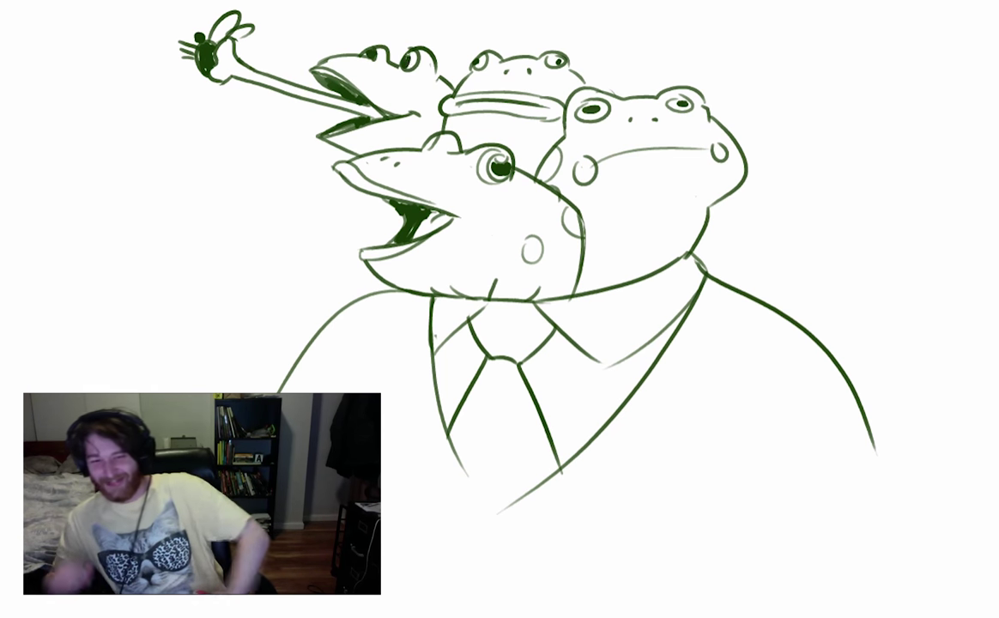
pyautogui.moveTo(369, 49); pyautogui.dragTo(390, 61)
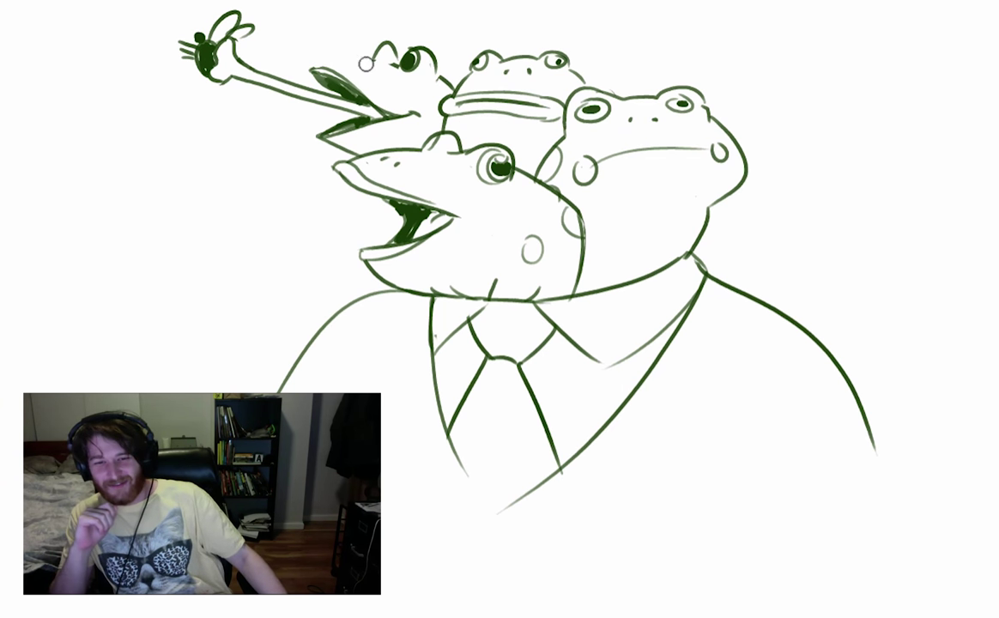
pyautogui.moveTo(320, 67); pyautogui.dragTo(368, 54)
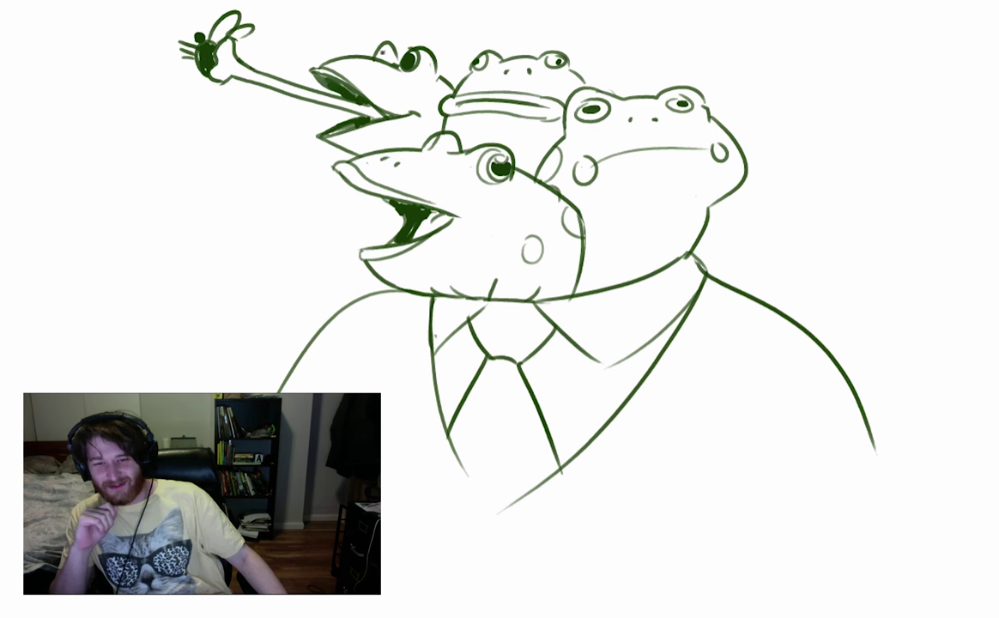
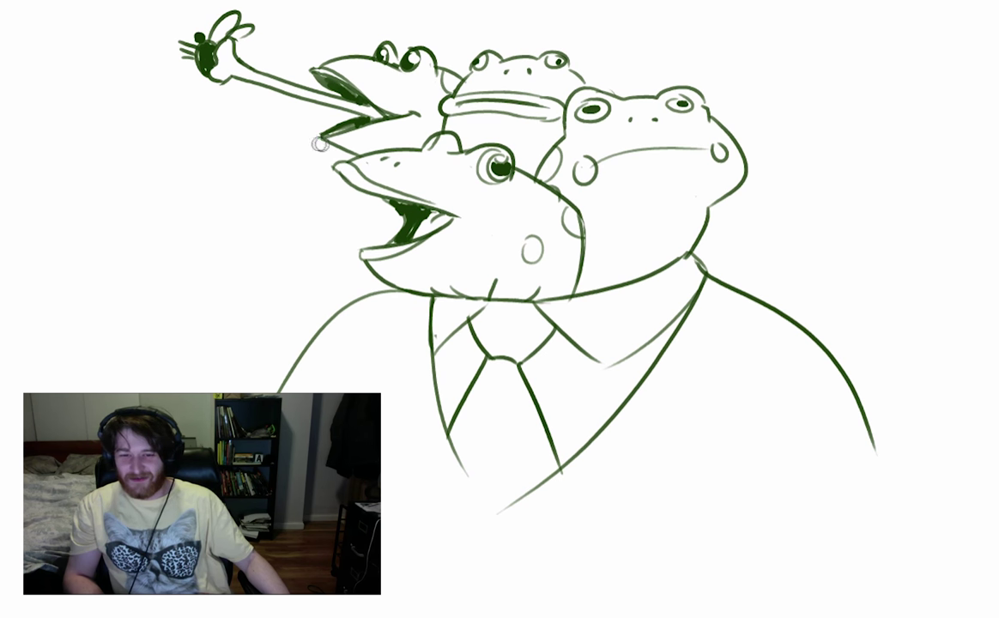
pyautogui.moveTo(321, 137); pyautogui.dragTo(402, 113)
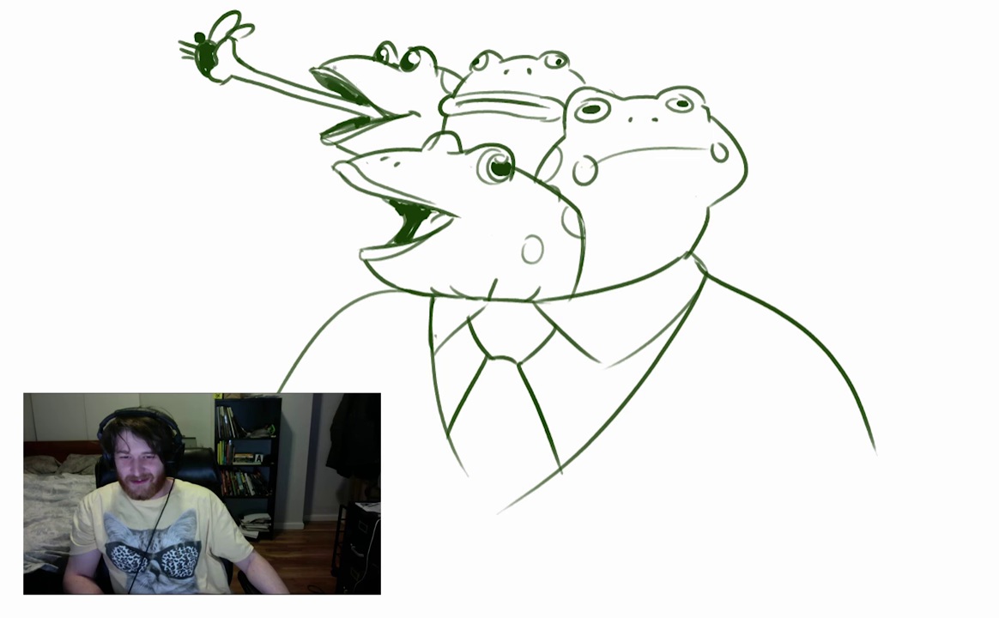
pyautogui.moveTo(310, 71); pyautogui.dragTo(429, 112)
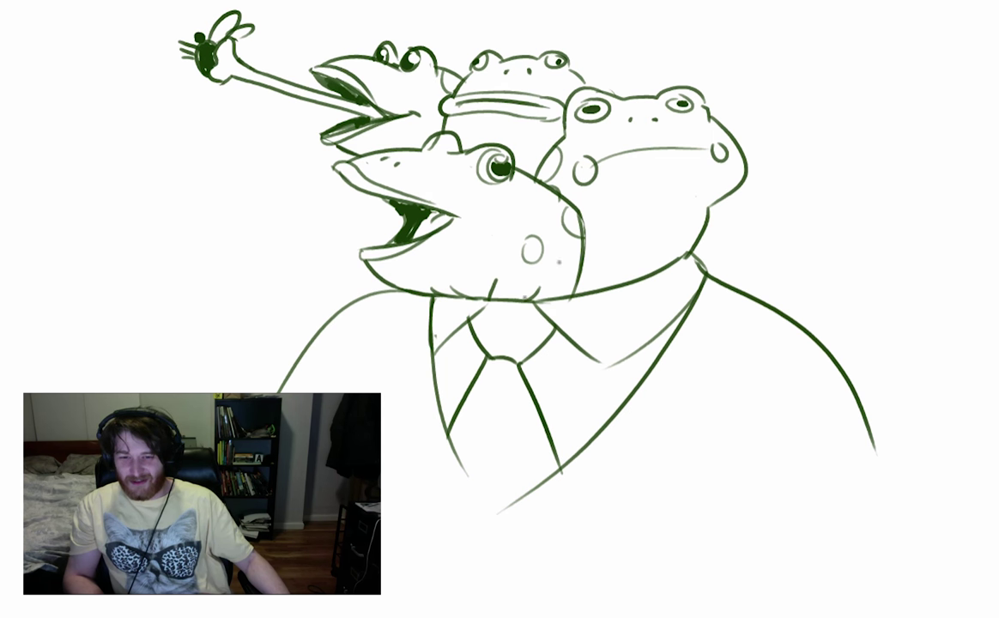
# Draw the bumpy top of another frog's head peeking out behind the wide-mouthed frog and the large frog.
pyautogui.moveTo(593, 71); pyautogui.dragTo(650, 90)
pyautogui.hotkey('ctrl', 'z')
pyautogui.moveTo(576, 73); pyautogui.dragTo(657, 88)
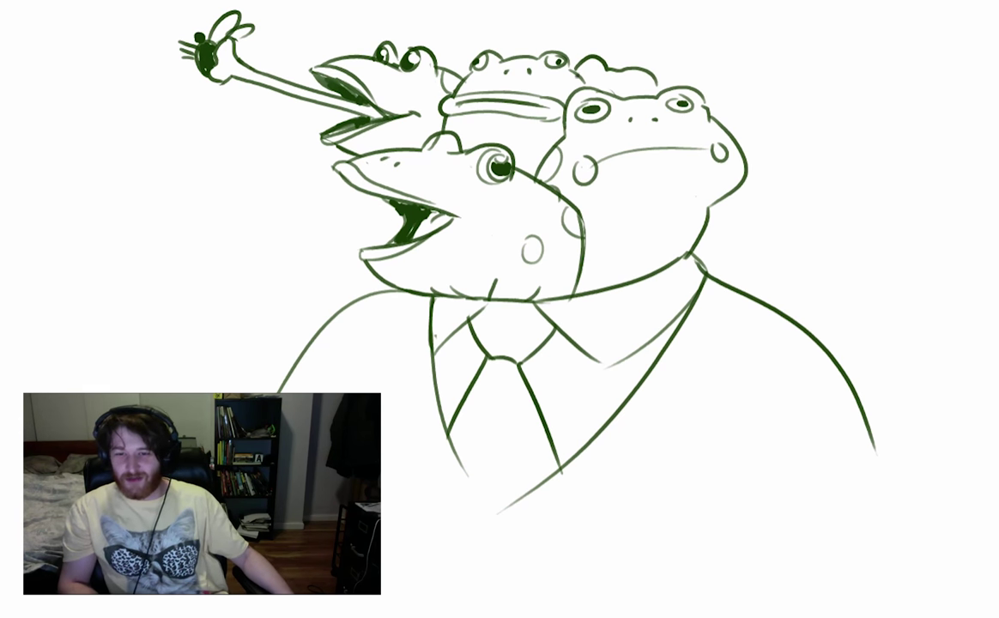
pyautogui.hotkey('ctrl', 'z')
pyautogui.moveTo(576, 79)
pyautogui.mouseDown()
pyautogui.moveTo(613, 73)
pyautogui.moveTo(640, 69)
pyautogui.moveTo(654, 91)
pyautogui.mouseUp()
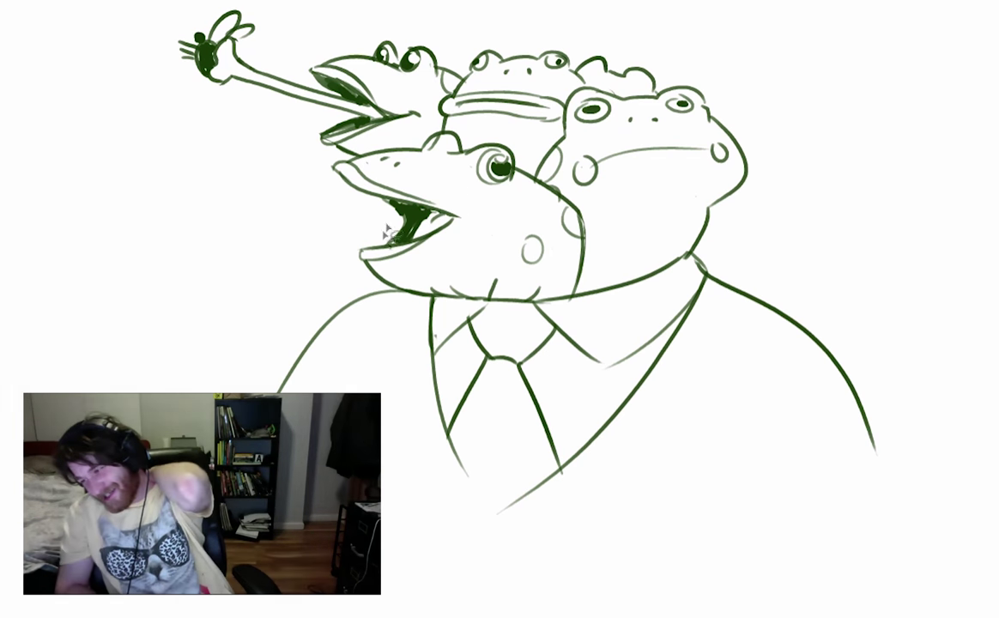
# Add a chin line and neck folds to the large frog and a rounded far edge across the front frog's open mouth.
pyautogui.moveTo(626, 202); pyautogui.dragTo(691, 204)
pyautogui.moveTo(612, 247); pyautogui.dragTo(613, 282)
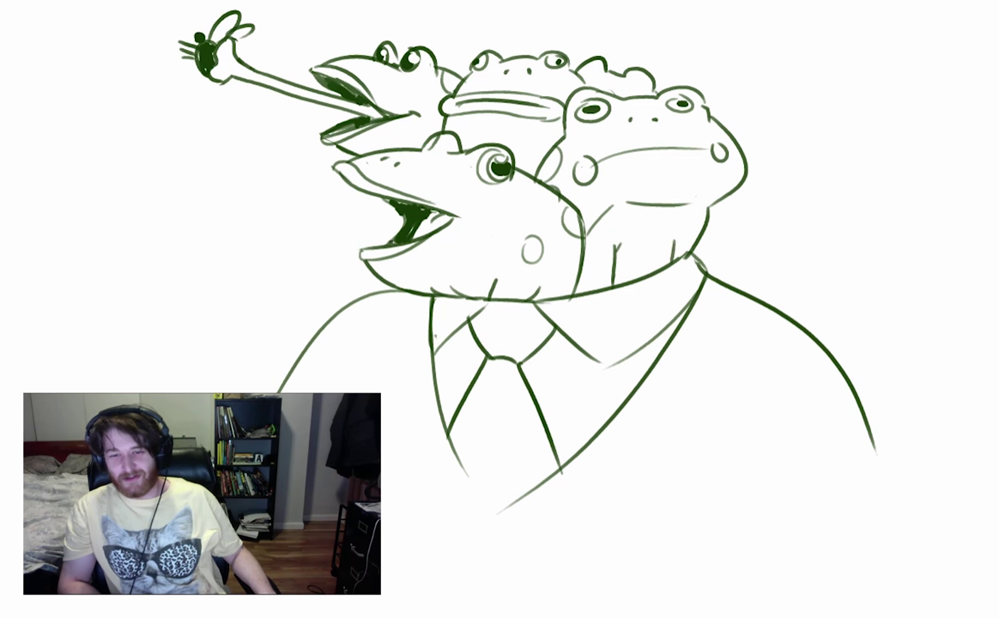
pyautogui.hotkey('ctrl', 'z')
pyautogui.moveTo(388, 202); pyautogui.dragTo(380, 244)
pyautogui.hotkey('ctrl', 'z')
pyautogui.moveTo(383, 199); pyautogui.dragTo(378, 247)
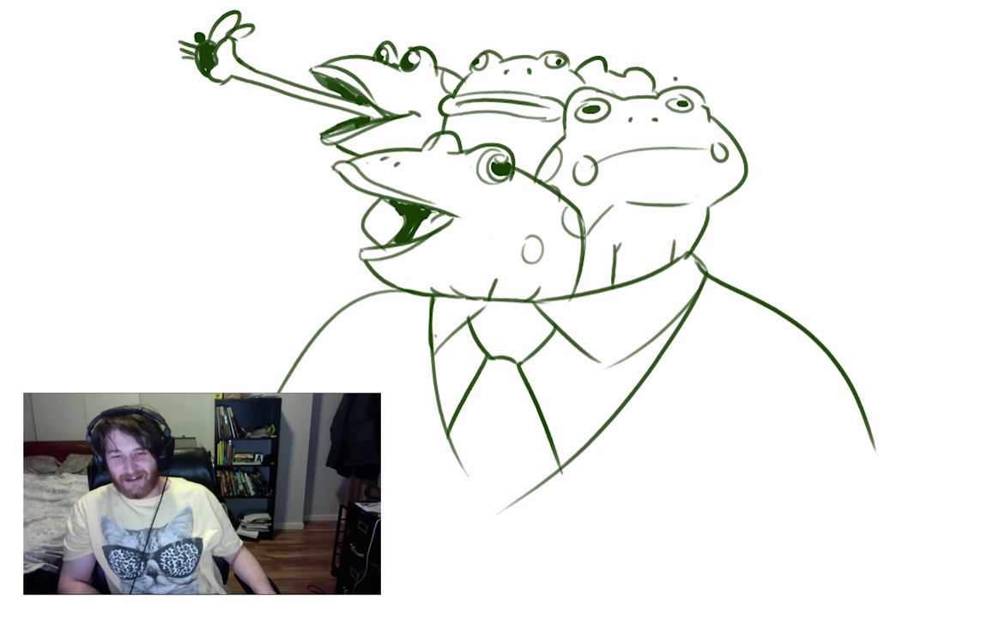
# Draw a bent frog leg with a webbed foot sticking out from behind the large frog's head.
pyautogui.moveTo(655, 83); pyautogui.dragTo(719, 43)
pyautogui.moveTo(697, 85); pyautogui.dragTo(754, 71)
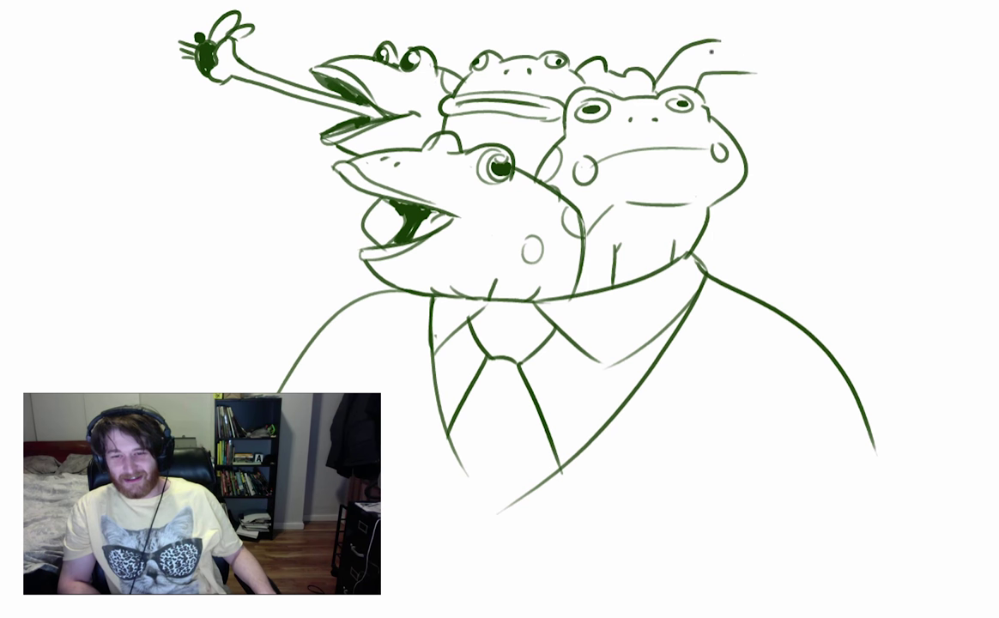
pyautogui.hotkey('ctrl', 'z')
pyautogui.moveTo(657, 84); pyautogui.dragTo(683, 49)
pyautogui.moveTo(657, 84)
pyautogui.mouseDown()
pyautogui.moveTo(778, 69)
pyautogui.moveTo(799, 9)
pyautogui.moveTo(842, 45)
pyautogui.mouseUp()
pyautogui.hotkey('ctrl', 'z')
pyautogui.moveTo(774, 73); pyautogui.dragTo(811, 50)
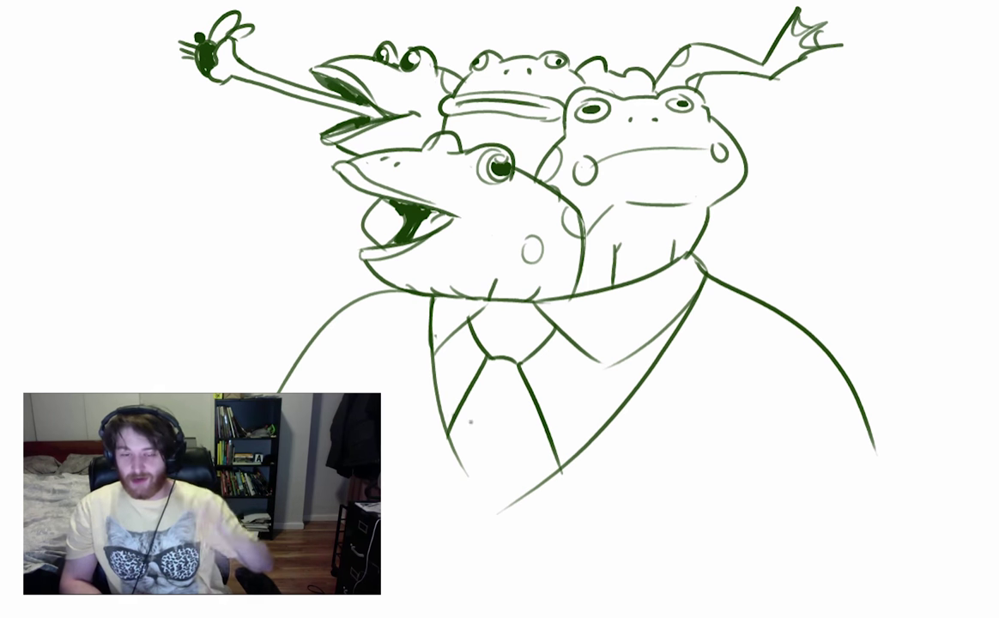
# Redraw the jacket's front opening from the neck down and outline notched lapels on both sides.
pyautogui.moveTo(700, 285)
pyautogui.mouseDown()
pyautogui.moveTo(494, 520)
pyautogui.moveTo(663, 353)
pyautogui.moveTo(625, 355)
pyautogui.mouseUp()
pyautogui.moveTo(695, 265); pyautogui.dragTo(482, 488)
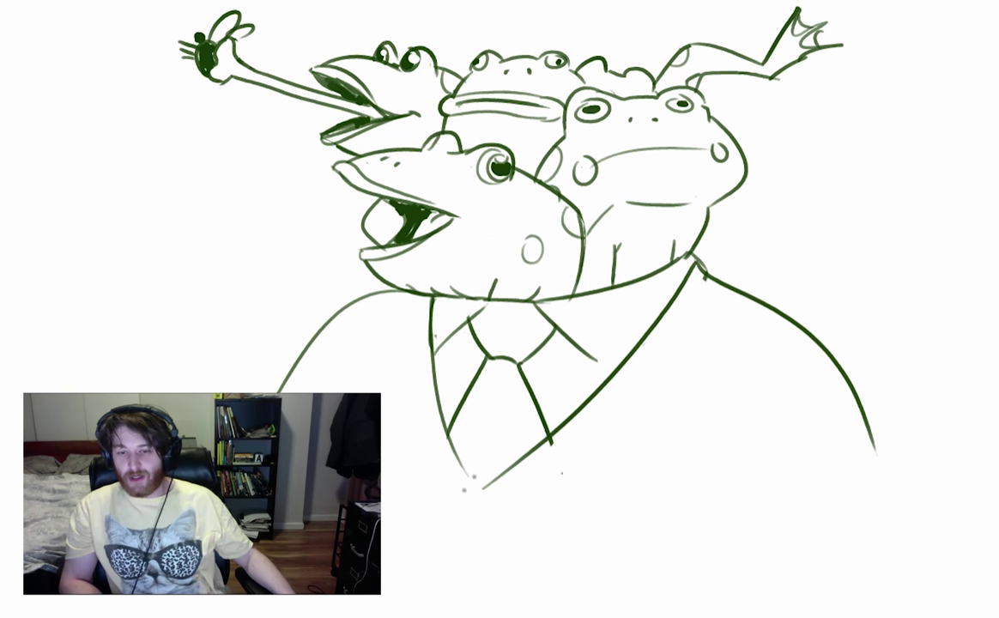
pyautogui.moveTo(421, 296)
pyautogui.mouseDown()
pyautogui.moveTo(387, 364)
pyautogui.moveTo(463, 480)
pyautogui.mouseUp()
pyautogui.moveTo(485, 484)
pyautogui.mouseDown()
pyautogui.moveTo(517, 479)
pyautogui.moveTo(686, 391)
pyautogui.mouseUp()
pyautogui.moveTo(699, 268)
pyautogui.mouseDown()
pyautogui.moveTo(668, 367)
pyautogui.moveTo(506, 485)
pyautogui.mouseUp()
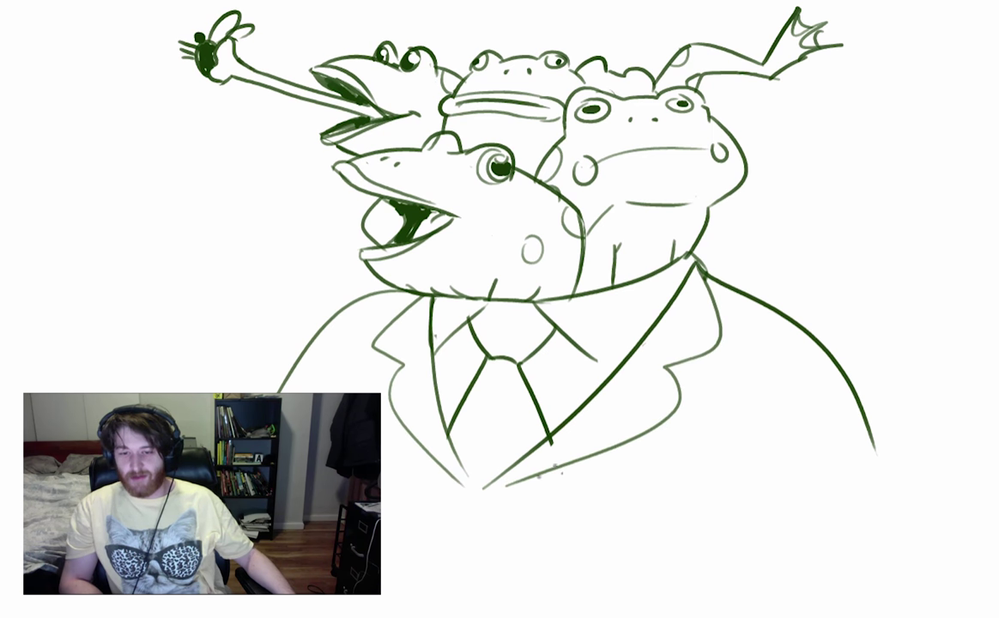
# Redraw both shoulders of the jacket squarer and add a curved armhole seam beneath the large frog.
pyautogui.hotkey('ctrl', 'z')
pyautogui.moveTo(407, 291)
pyautogui.mouseDown()
pyautogui.moveTo(337, 304)
pyautogui.moveTo(297, 376)
pyautogui.mouseUp()
pyautogui.press('e')
pyautogui.moveTo(704, 268)
pyautogui.mouseDown()
pyautogui.moveTo(840, 369)
pyautogui.moveTo(874, 448)
pyautogui.mouseUp()
pyautogui.press('b')
pyautogui.moveTo(682, 251)
pyautogui.mouseDown()
pyautogui.moveTo(803, 301)
pyautogui.moveTo(871, 432)
pyautogui.mouseUp()
pyautogui.moveTo(711, 416); pyautogui.dragTo(802, 306)
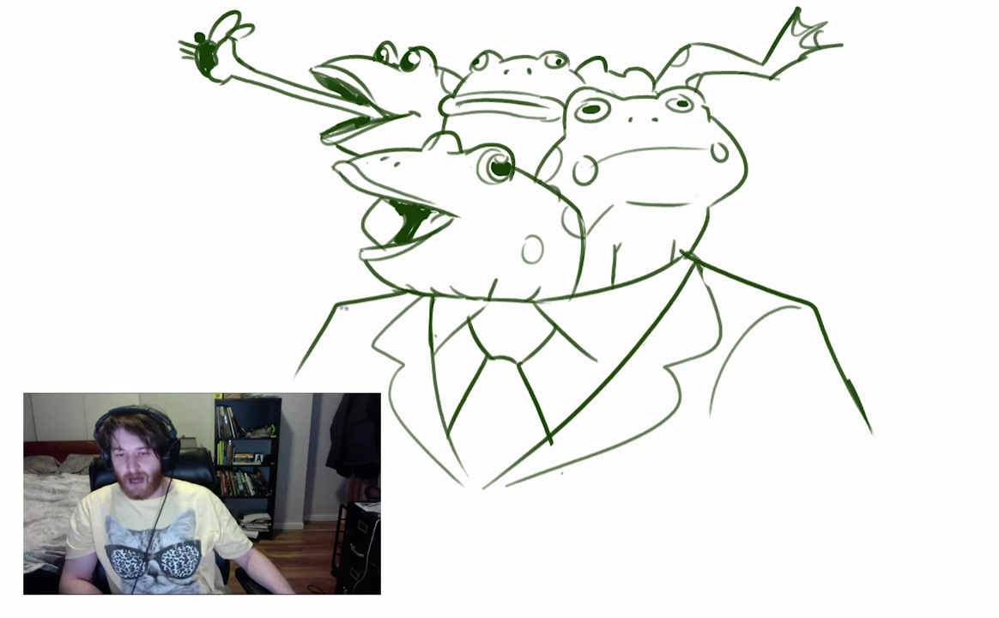
# Draw the opposite sleeve's outer edge and armhole seam, and sketch the jacket's closure with a button.
pyautogui.moveTo(344, 310); pyautogui.dragTo(324, 390)
pyautogui.moveTo(337, 302); pyautogui.dragTo(283, 391)
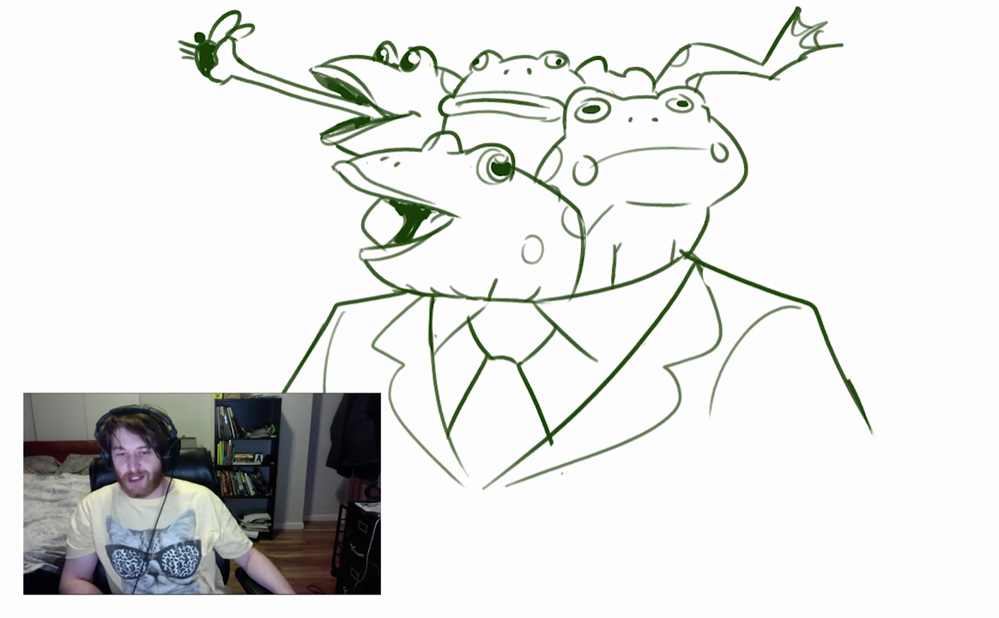
pyautogui.moveTo(327, 310); pyautogui.dragTo(284, 392)
pyautogui.moveTo(492, 481)
pyautogui.mouseDown()
pyautogui.moveTo(455, 522)
pyautogui.moveTo(486, 527)
pyautogui.mouseUp()
pyautogui.moveTo(340, 314); pyautogui.dragTo(324, 391)
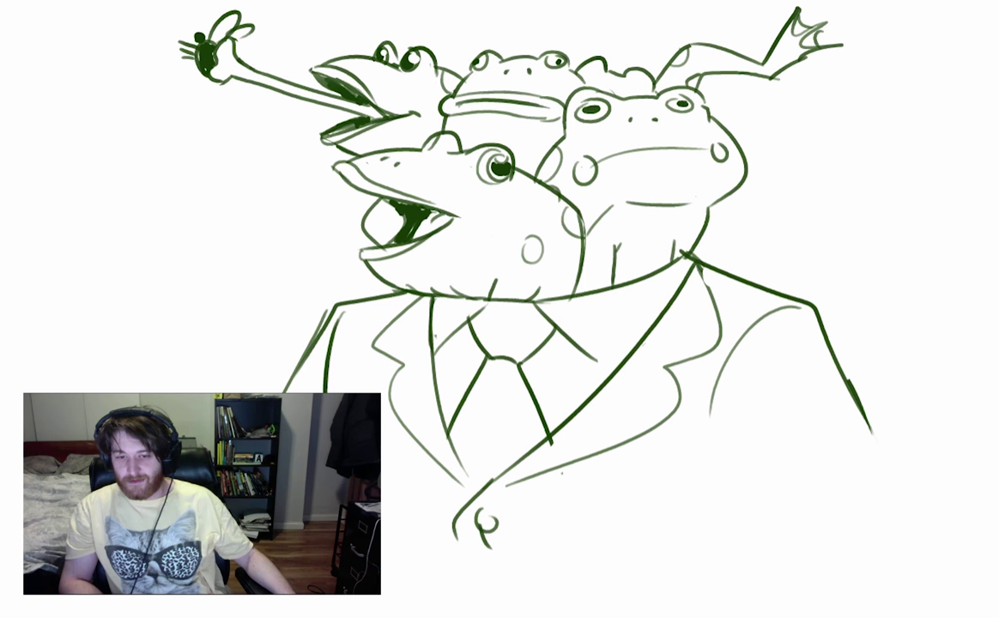
# Try a shallow curved line across the jacket below the button.
pyautogui.moveTo(397, 558); pyautogui.dragTo(519, 569)
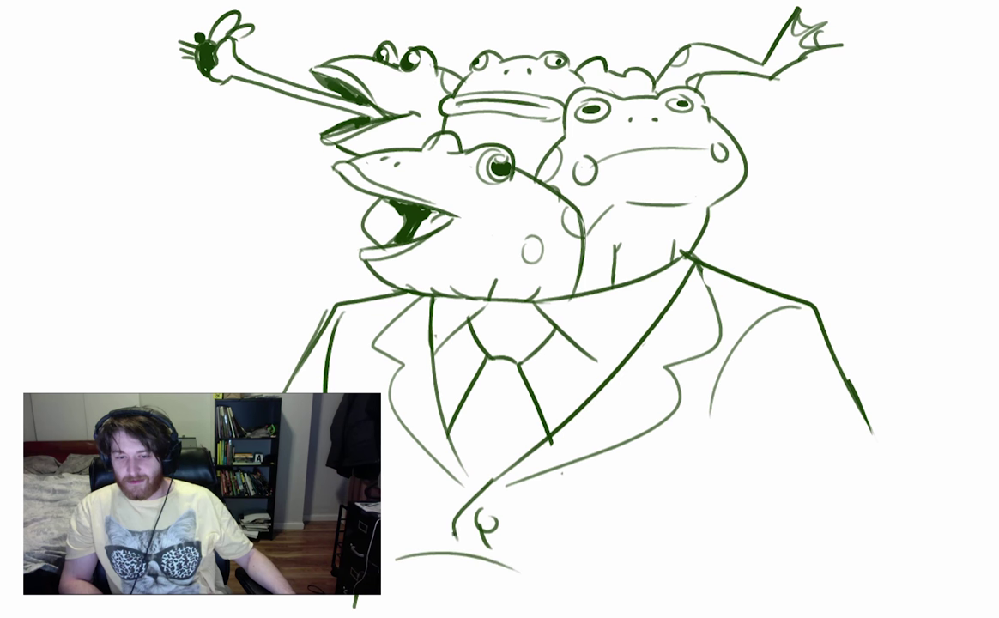
pyautogui.hotkey('ctrl', 'z')
pyautogui.moveTo(399, 554); pyautogui.dragTo(520, 559)
# Draw the jacket's side and the lowered arm beneath the large frog, with an elbow fold and a smooth outer sleeve edge.
pyautogui.moveTo(758, 480); pyautogui.dragTo(695, 588)
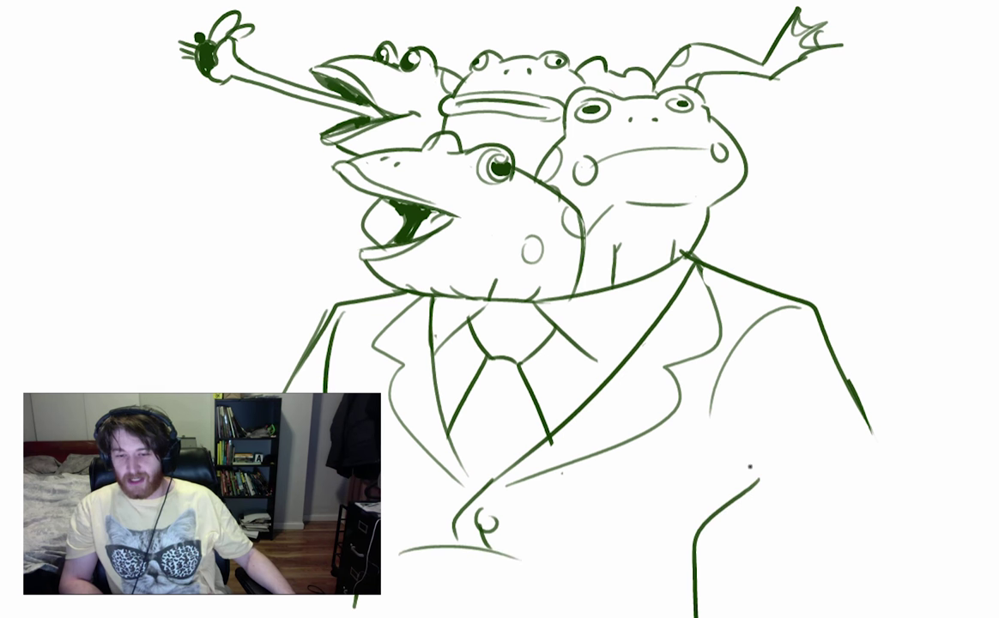
pyautogui.moveTo(727, 464); pyautogui.dragTo(813, 596)
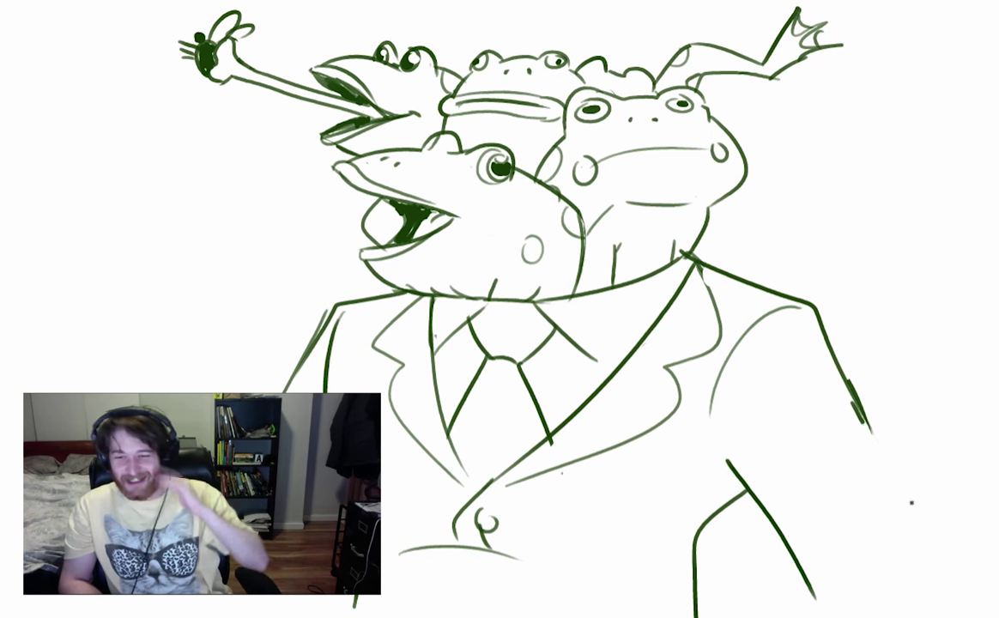
pyautogui.moveTo(849, 384); pyautogui.dragTo(948, 605)
pyautogui.moveTo(806, 560); pyautogui.dragTo(804, 608)
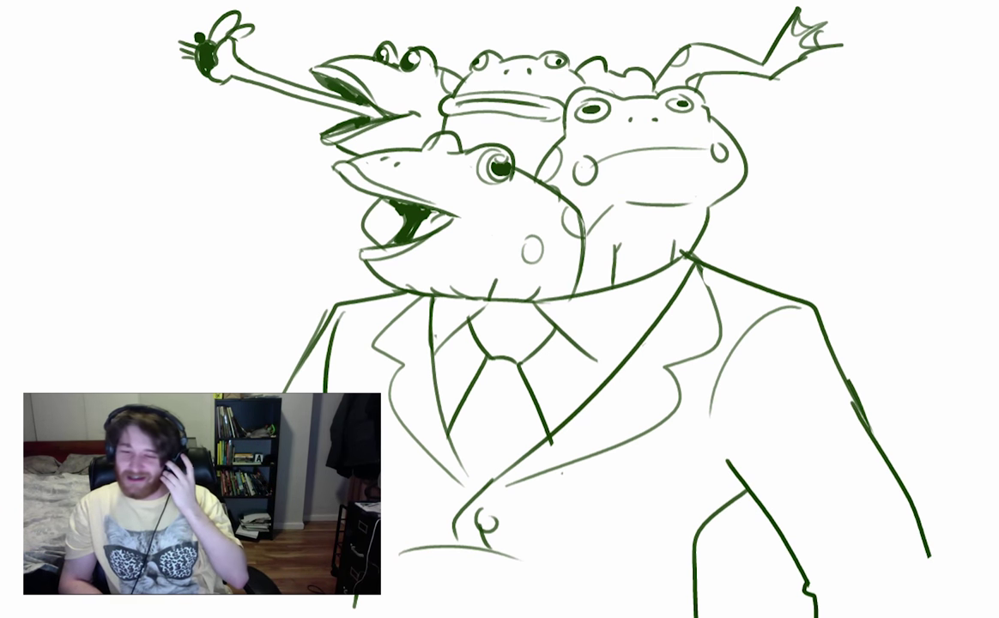
pyautogui.moveTo(851, 374)
pyautogui.mouseDown()
pyautogui.moveTo(934, 525)
pyautogui.moveTo(896, 482)
pyautogui.moveTo(921, 534)
pyautogui.mouseUp()
pyautogui.moveTo(822, 345)
pyautogui.mouseDown()
pyautogui.moveTo(895, 473)
pyautogui.moveTo(919, 586)
pyautogui.mouseUp()
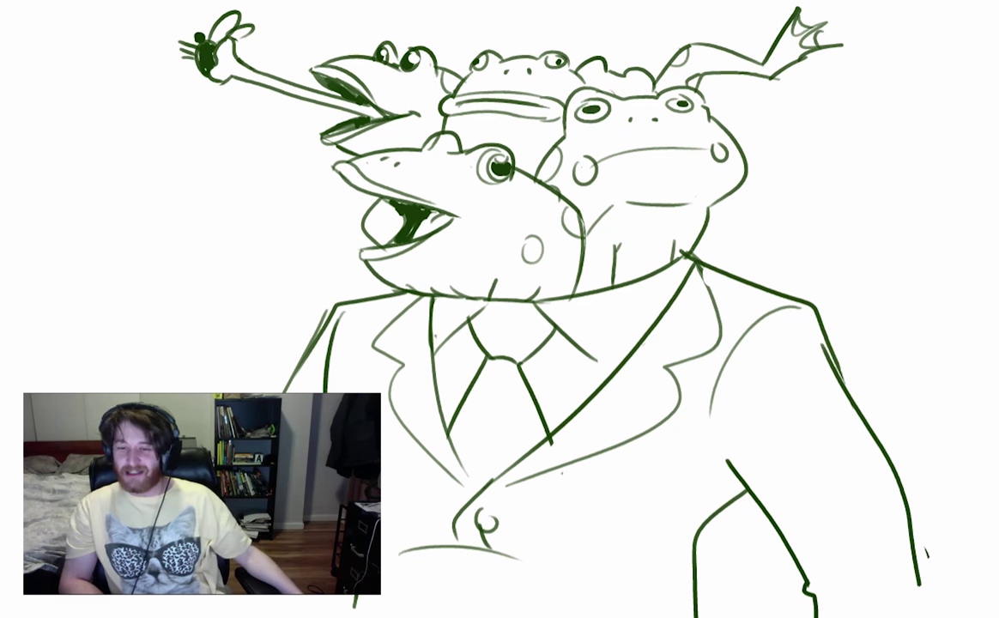
# Clean the jacket button into an oval, extend the front edges below it, and round the jacket's side at the waist.
pyautogui.moveTo(408, 546); pyautogui.dragTo(455, 550)
pyautogui.moveTo(520, 556)
pyautogui.mouseDown()
pyautogui.moveTo(471, 549)
pyautogui.moveTo(482, 512)
pyautogui.moveTo(466, 601)
pyautogui.mouseUp()
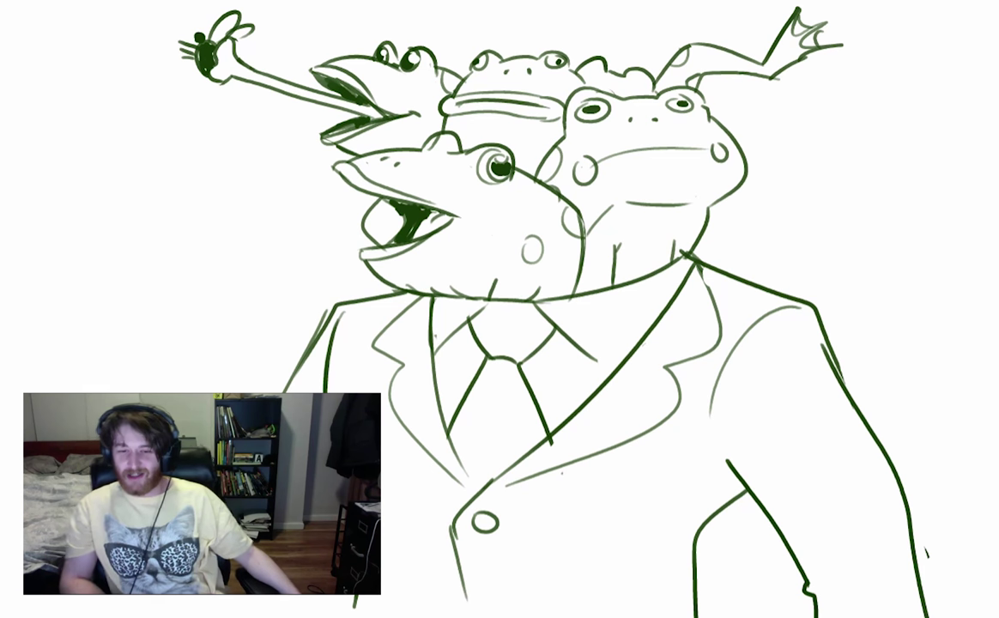
pyautogui.moveTo(452, 554); pyautogui.dragTo(449, 603)
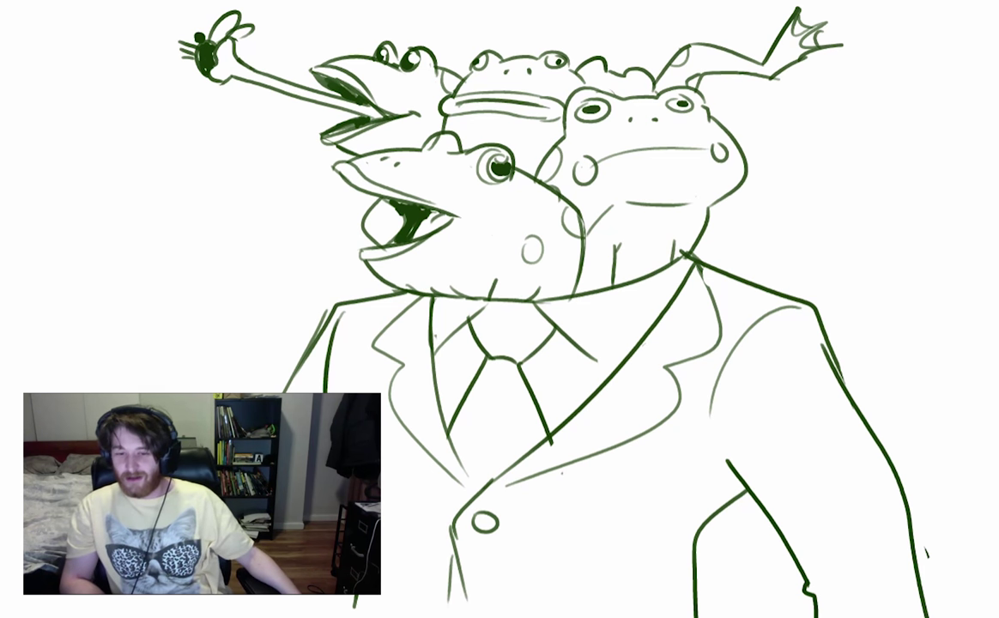
pyautogui.moveTo(693, 537); pyautogui.dragTo(696, 615)
pyautogui.moveTo(711, 519)
pyautogui.mouseDown()
pyautogui.moveTo(687, 583)
pyautogui.moveTo(691, 616)
pyautogui.mouseUp()
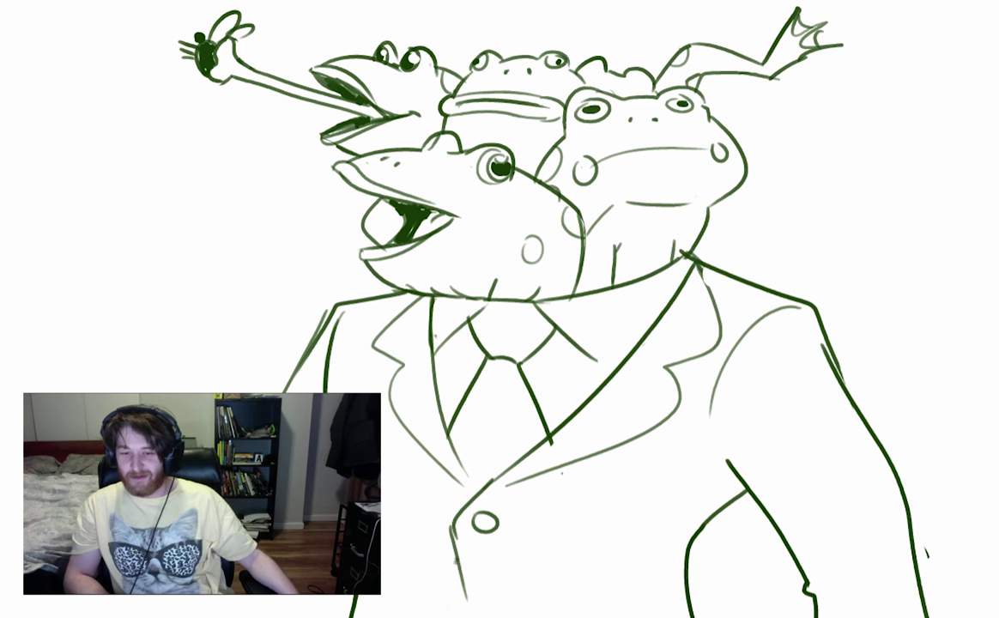
pyautogui.moveTo(461, 600)
pyautogui.mouseDown()
pyautogui.moveTo(453, 532)
pyautogui.moveTo(471, 617)
pyautogui.mouseUp()
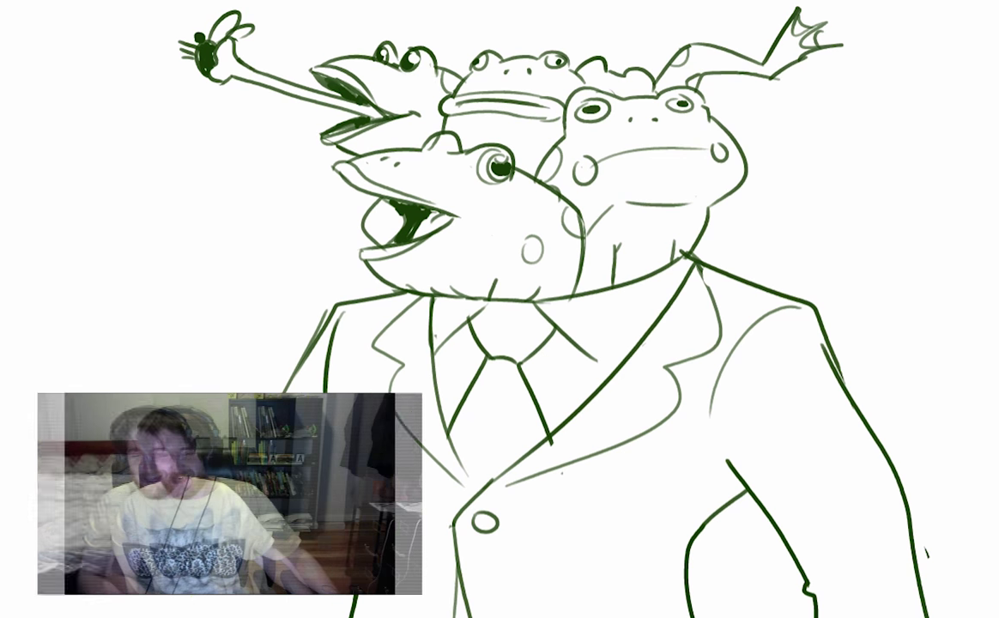
# Draw the other arm bent at the elbow with the forearm raised, its sleeve running back to the jacket's side.
pyautogui.moveTo(284, 390)
pyautogui.mouseDown()
pyautogui.moveTo(242, 498)
pyautogui.moveTo(175, 370)
pyautogui.moveTo(114, 481)
pyautogui.moveTo(236, 592)
pyautogui.mouseUp()
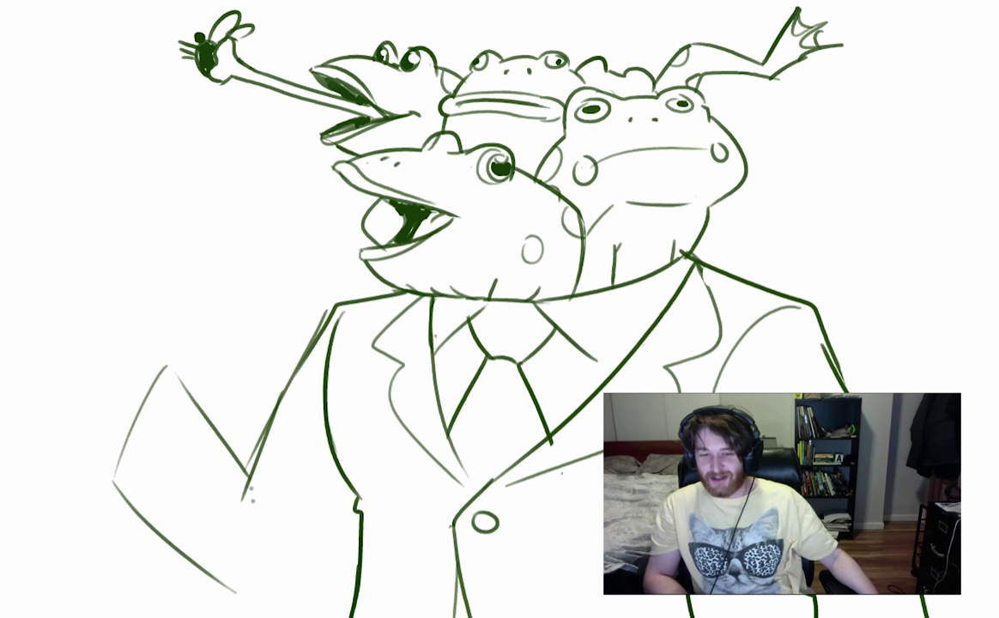
pyautogui.moveTo(250, 476)
pyautogui.mouseDown()
pyautogui.moveTo(256, 517)
pyautogui.moveTo(241, 522)
pyautogui.mouseUp()
pyautogui.moveTo(211, 576); pyautogui.dragTo(268, 613)
pyautogui.moveTo(268, 614); pyautogui.dragTo(339, 472)
pyautogui.hotkey('ctrl', 'z')
pyautogui.moveTo(250, 602); pyautogui.dragTo(282, 617)
pyautogui.moveTo(282, 617); pyautogui.dragTo(351, 517)
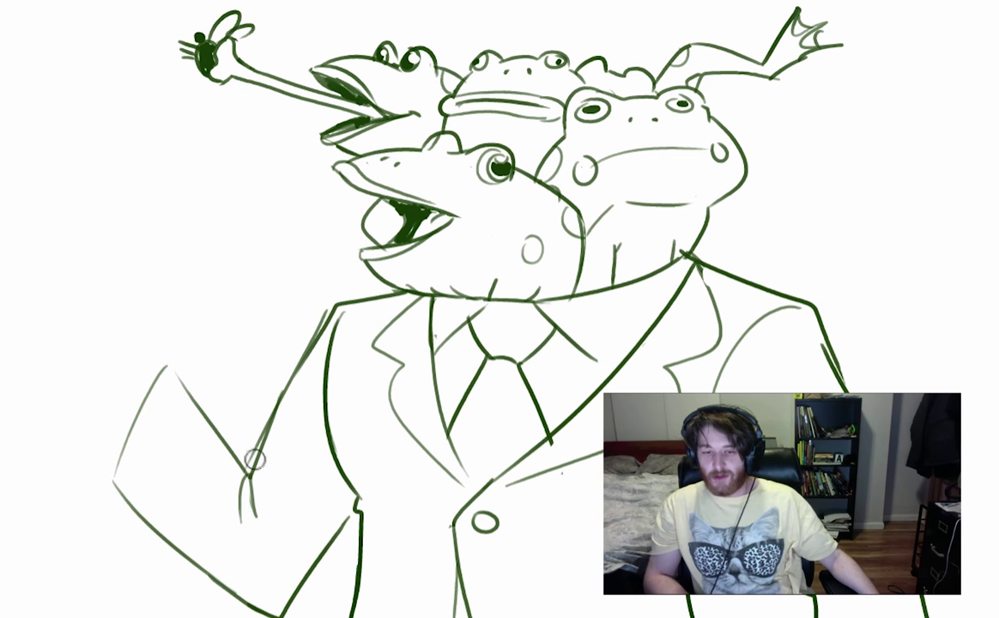
# Clean up the raised arm's line from shoulder to elbow and redraw the short folds inside the elbow.
pyautogui.moveTo(333, 306)
pyautogui.mouseDown()
pyautogui.moveTo(247, 468)
pyautogui.moveTo(250, 517)
pyautogui.mouseUp()
pyautogui.press('e')
pyautogui.press('b')
pyautogui.moveTo(257, 455)
pyautogui.mouseDown()
pyautogui.moveTo(246, 505)
pyautogui.moveTo(262, 501)
pyautogui.mouseUp()
# Clear the old cuff line and draw a frog leg with splayed toes reaching up out of the sleeve.
pyautogui.moveTo(168, 367)
pyautogui.mouseDown()
pyautogui.moveTo(240, 457)
pyautogui.moveTo(111, 466)
pyautogui.mouseUp()
pyautogui.moveTo(160, 370); pyautogui.dragTo(144, 322)
pyautogui.hotkey('ctrl', 'z')
pyautogui.moveTo(138, 378)
pyautogui.mouseDown()
pyautogui.moveTo(119, 338)
pyautogui.moveTo(130, 279)
pyautogui.moveTo(128, 316)
pyautogui.moveTo(120, 258)
pyautogui.moveTo(134, 211)
pyautogui.moveTo(154, 206)
pyautogui.moveTo(127, 262)
pyautogui.mouseUp()
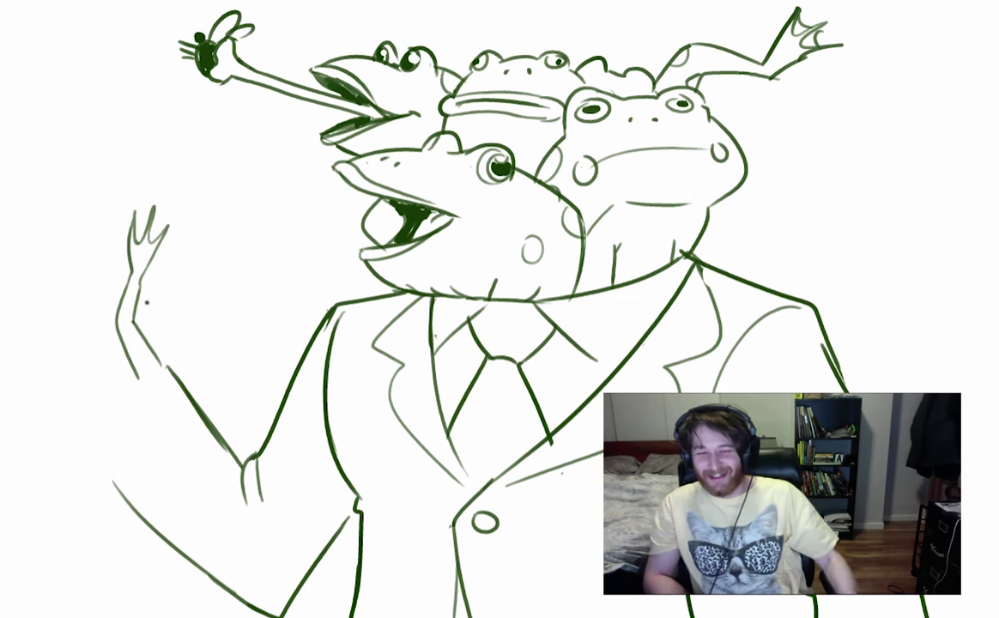
# Redraw the curved cuff and draw two more frog legs coming out of it, one pointing outward and one upward.
pyautogui.moveTo(146, 335); pyautogui.dragTo(107, 463)
pyautogui.moveTo(136, 379); pyautogui.dragTo(90, 351)
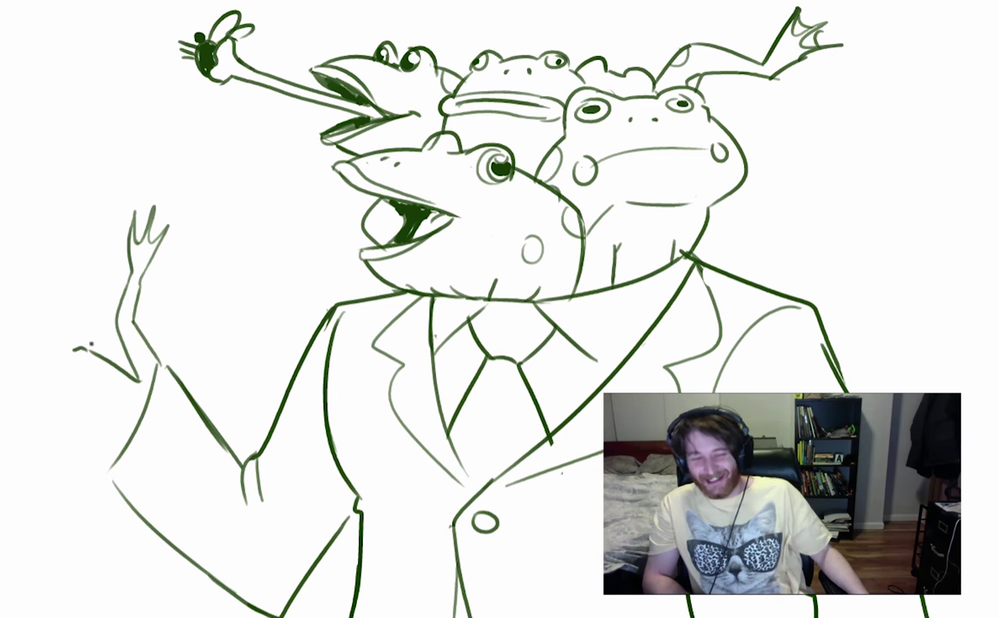
pyautogui.moveTo(86, 352)
pyautogui.mouseDown()
pyautogui.moveTo(45, 383)
pyautogui.moveTo(47, 396)
pyautogui.moveTo(96, 376)
pyautogui.moveTo(129, 407)
pyautogui.mouseUp()
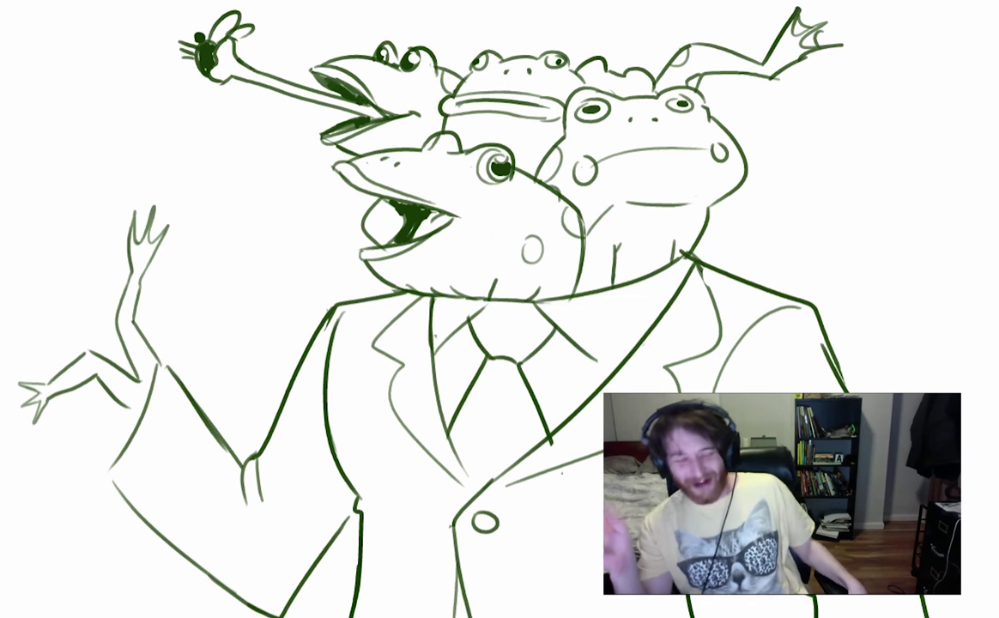
pyautogui.moveTo(111, 367)
pyautogui.mouseDown()
pyautogui.moveTo(150, 388)
pyautogui.moveTo(142, 424)
pyautogui.moveTo(81, 321)
pyautogui.mouseUp()
pyautogui.moveTo(80, 321); pyautogui.dragTo(73, 234)
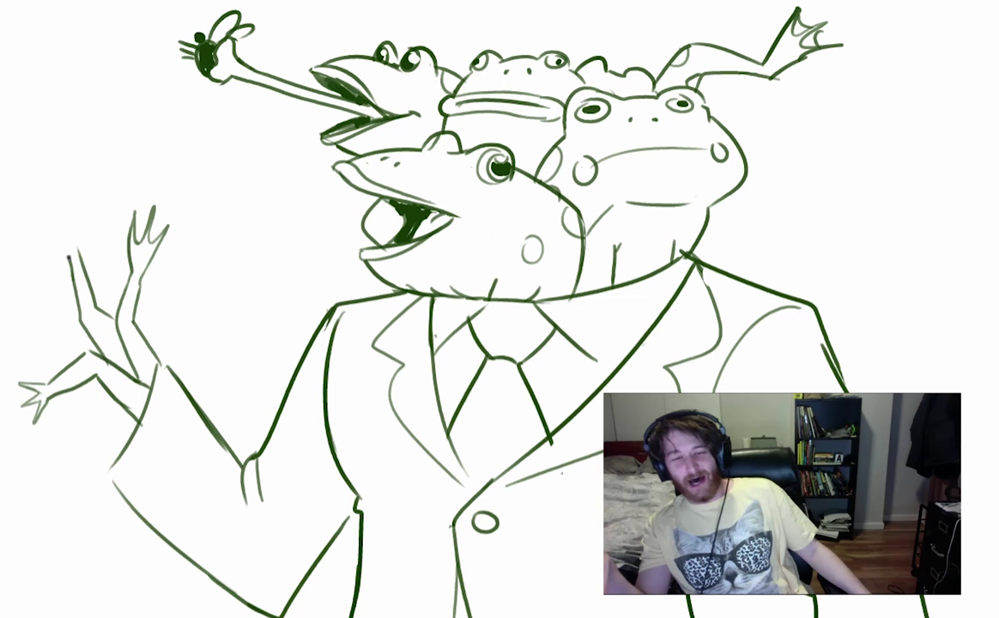
pyautogui.moveTo(68, 230); pyautogui.dragTo(76, 210)
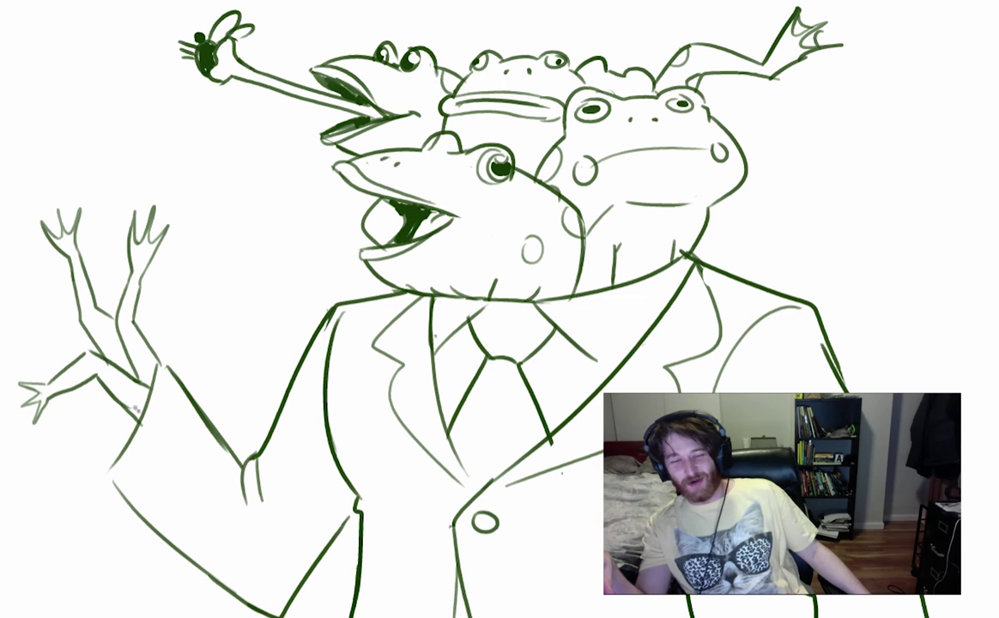
# Draw a frog leg bending down from the lower part of the cuff, ending in a webbed foot.
pyautogui.moveTo(91, 419); pyautogui.dragTo(60, 454)
pyautogui.moveTo(133, 441)
pyautogui.mouseDown()
pyautogui.moveTo(91, 442)
pyautogui.moveTo(79, 474)
pyautogui.mouseUp()
pyautogui.moveTo(83, 401); pyautogui.dragTo(57, 434)
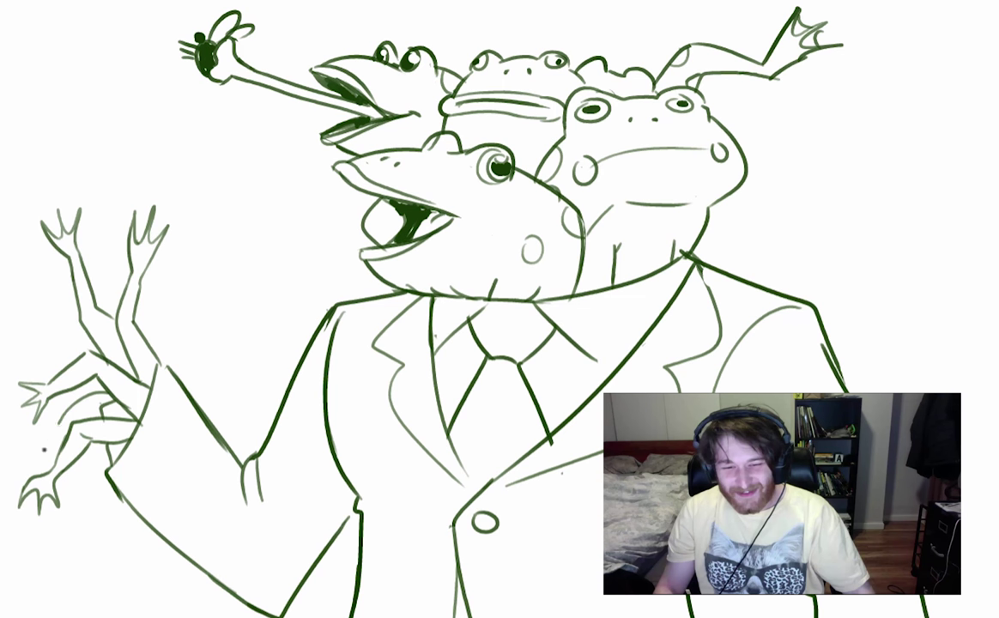
# Draw a short frog leg hanging straight down from the bottom of the cuff with a webbed foot.
pyautogui.hotkey('ctrl', 'z')
pyautogui.moveTo(97, 446); pyautogui.dragTo(89, 525)
pyautogui.hotkey('ctrl', 'z')
pyautogui.moveTo(74, 465); pyautogui.dragTo(87, 515)
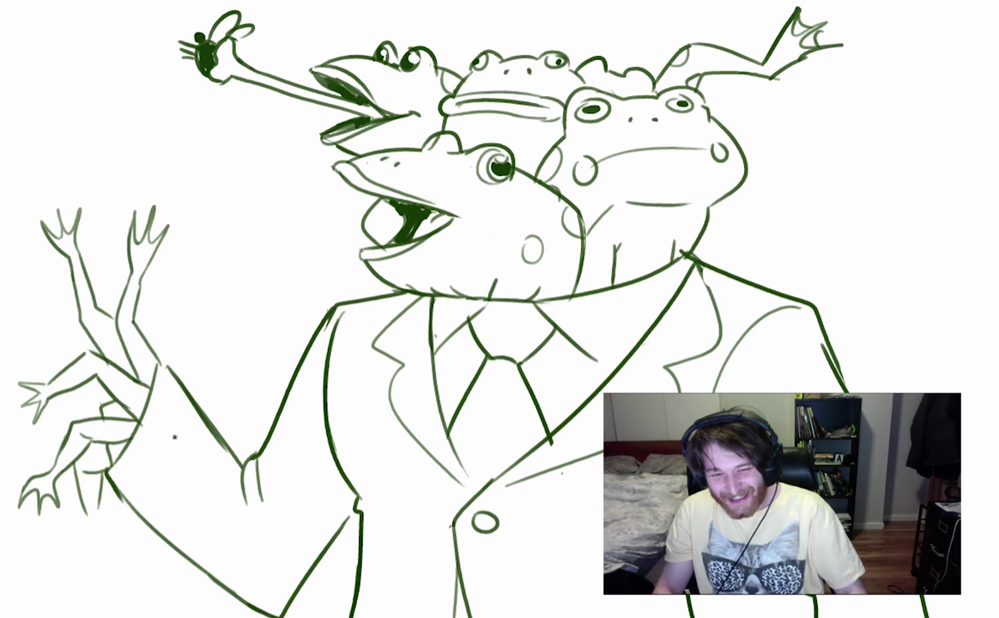
pyautogui.hotkey('ctrl', 'z')
pyautogui.moveTo(87, 521)
pyautogui.mouseDown()
pyautogui.moveTo(102, 533)
pyautogui.moveTo(63, 541)
pyautogui.moveTo(99, 528)
pyautogui.moveTo(102, 513)
pyautogui.mouseUp()
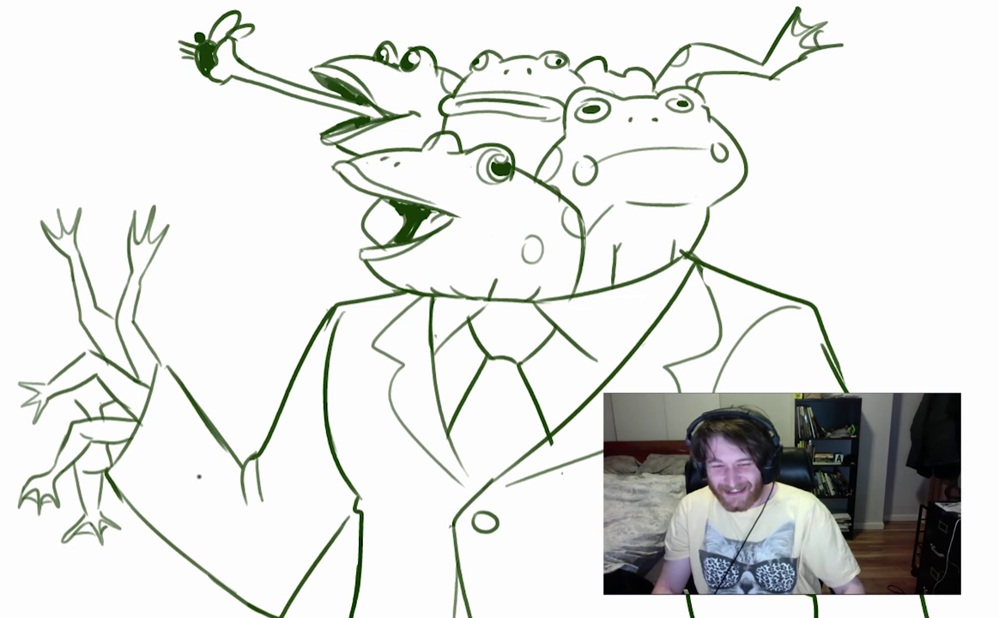
# Add short lines in the gaps near the cuff and draw a long webbed frog leg arching outward behind the others.
pyautogui.click(83, 397)
pyautogui.moveTo(94, 391); pyautogui.dragTo(101, 390)
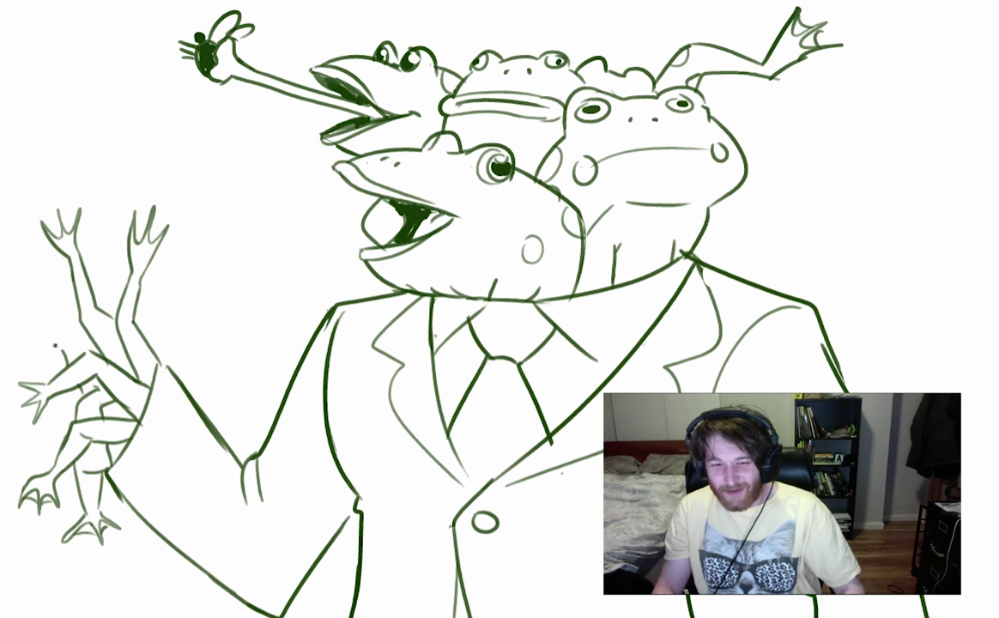
pyautogui.hotkey('ctrl', 'z')
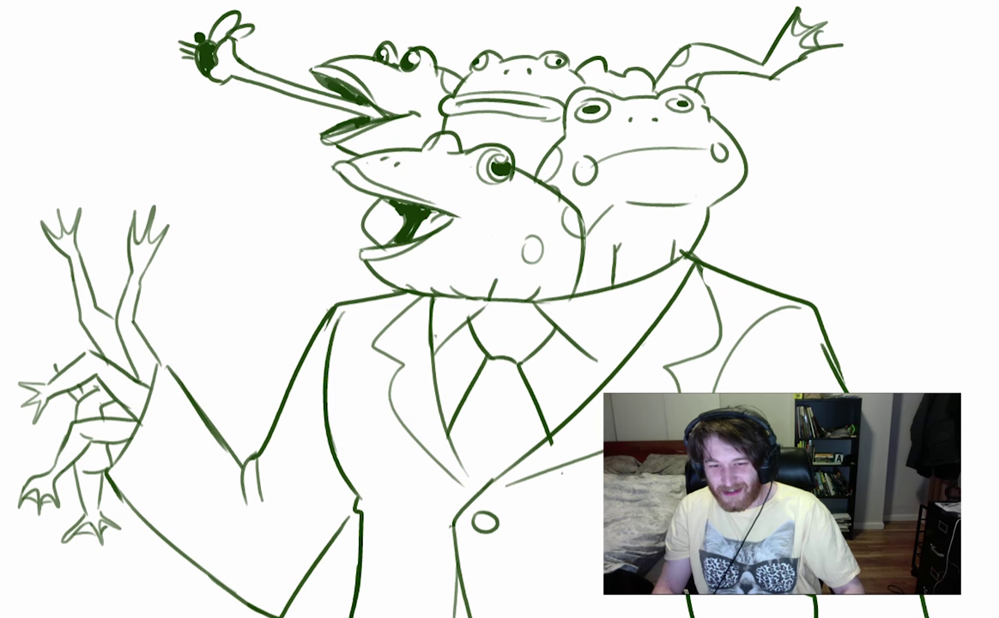
pyautogui.moveTo(95, 346)
pyautogui.mouseDown()
pyautogui.moveTo(147, 346)
pyautogui.moveTo(27, 375)
pyautogui.mouseUp()
pyautogui.hotkey('ctrl', 'z')
pyautogui.moveTo(139, 343); pyautogui.dragTo(46, 367)
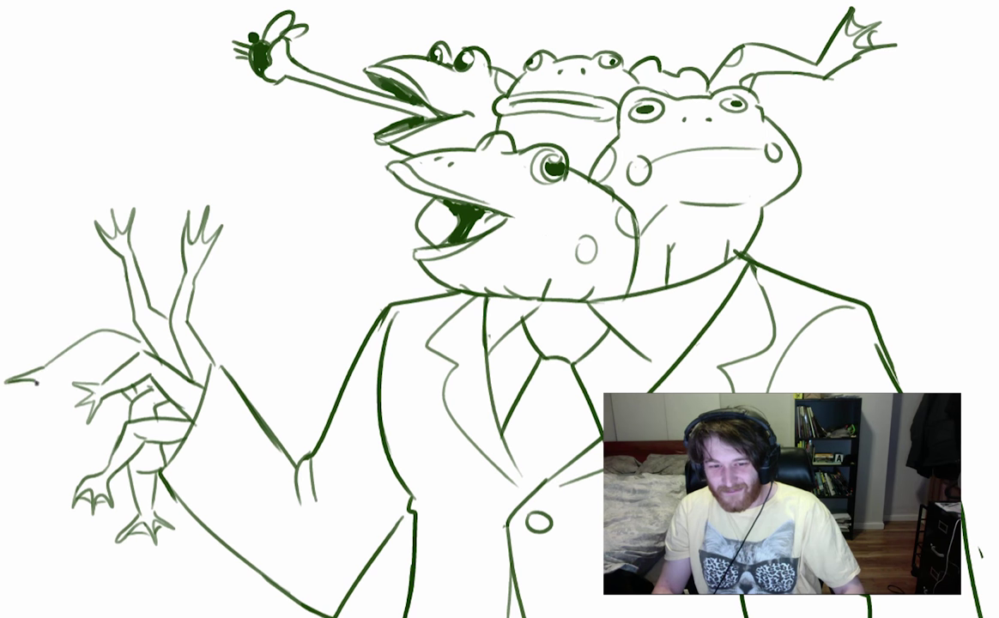
pyautogui.moveTo(73, 367); pyautogui.dragTo(92, 353)
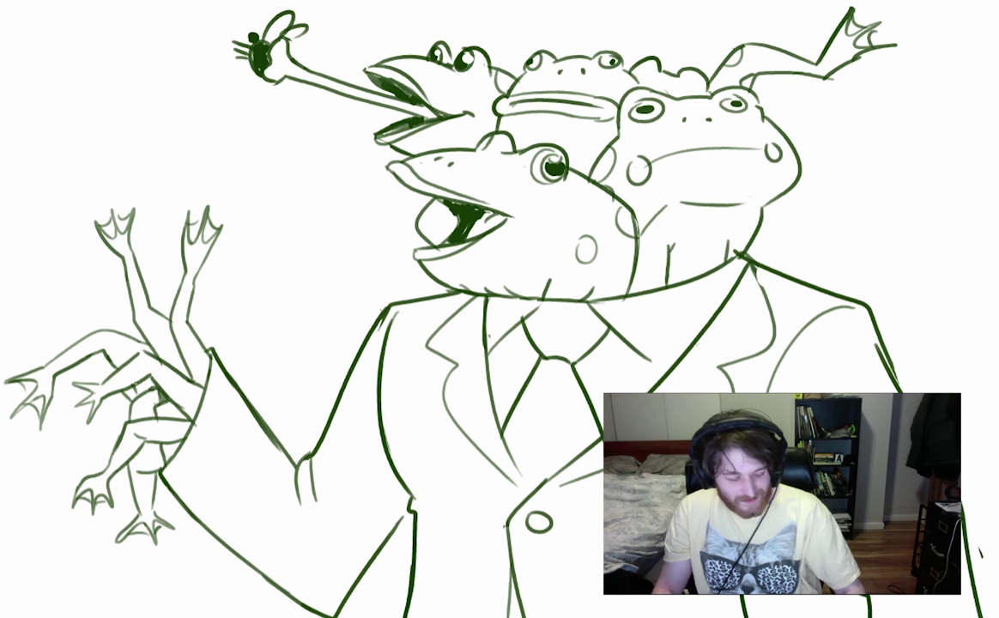
# Fill the gaps between the legs at the cuff dark green and add a round button to the sleeve.
pyautogui.moveTo(160, 391); pyautogui.dragTo(137, 391)
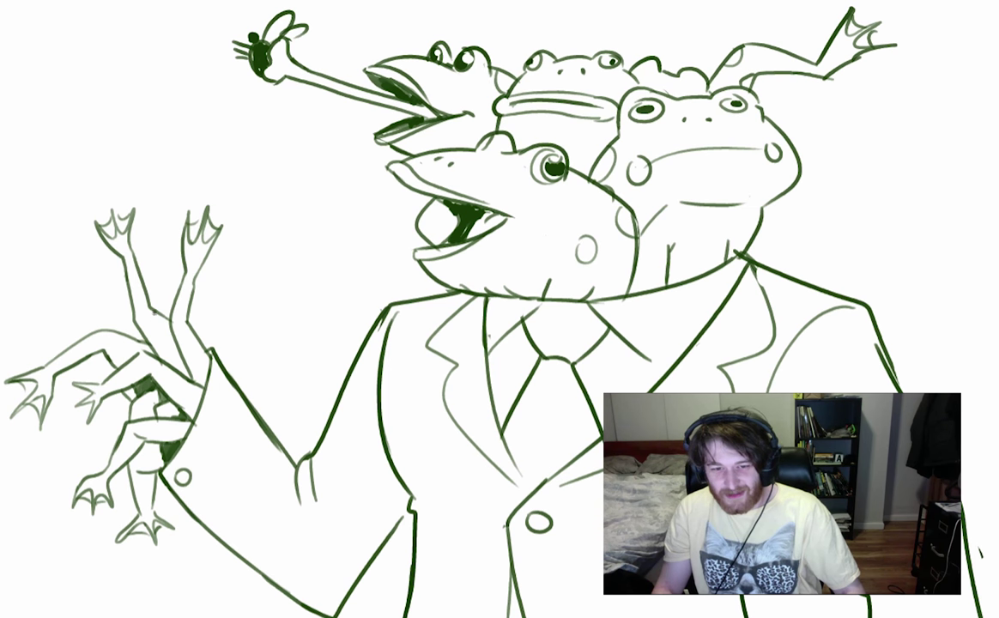
# Add round spots to the frog legs at the cuff and redraw the uppermost leg with a larger webbed foot and heavier outlines.
pyautogui.moveTo(199, 357); pyautogui.dragTo(201, 358)
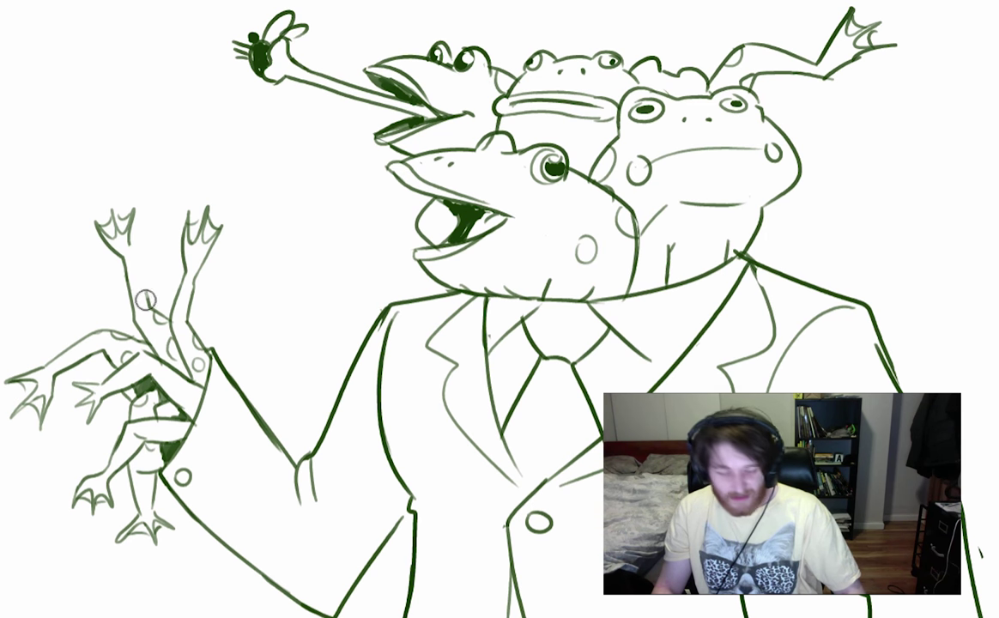
pyautogui.moveTo(106, 223); pyautogui.dragTo(118, 225)
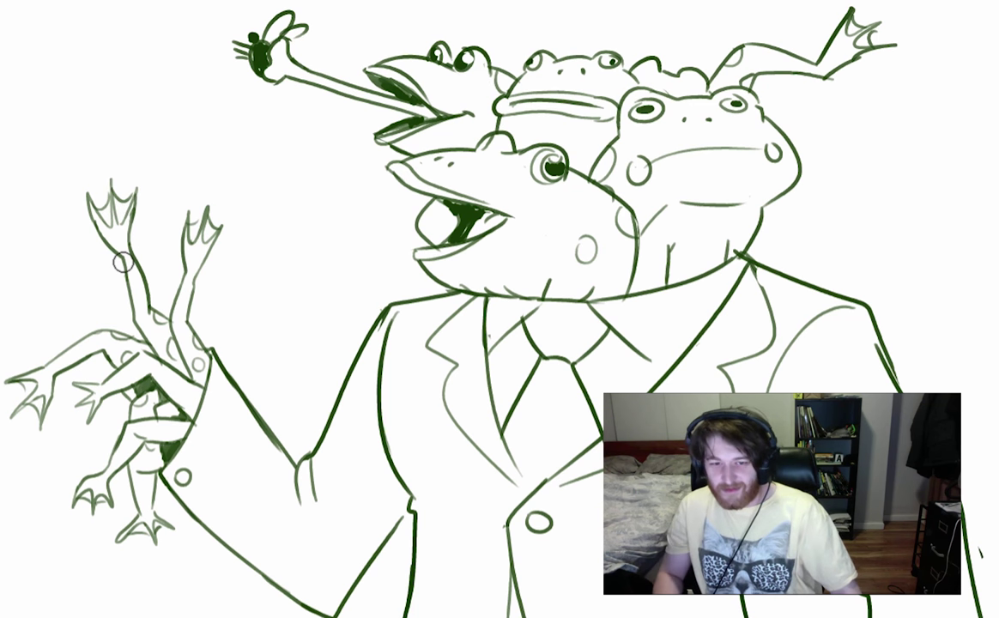
pyautogui.moveTo(126, 294); pyautogui.dragTo(137, 329)
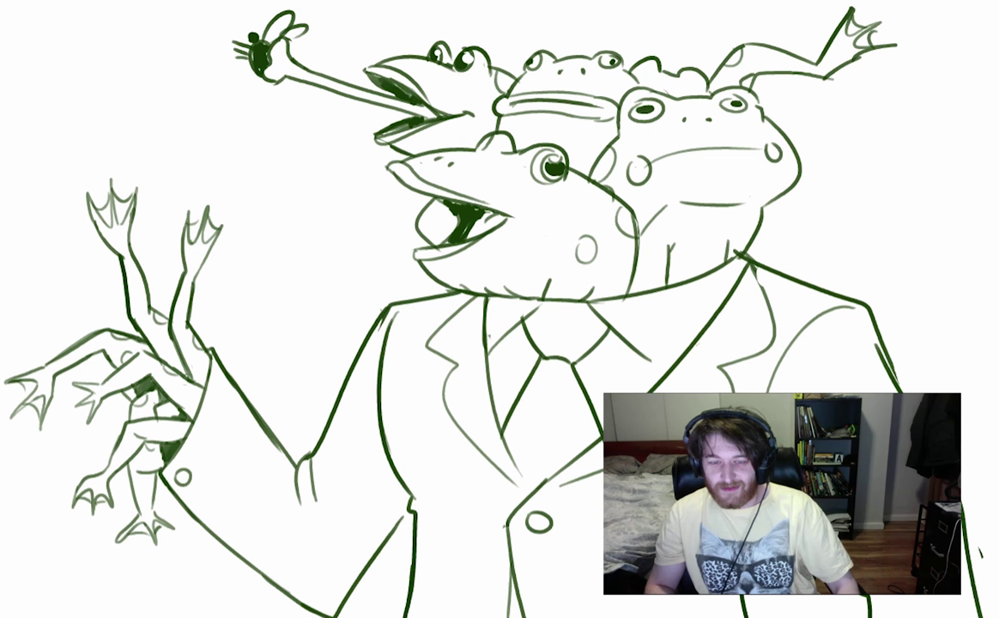
# Shade the cluster of frog legs and webbed feet at the cuff in light grey-green along one side of each leg.
pyautogui.press('v')
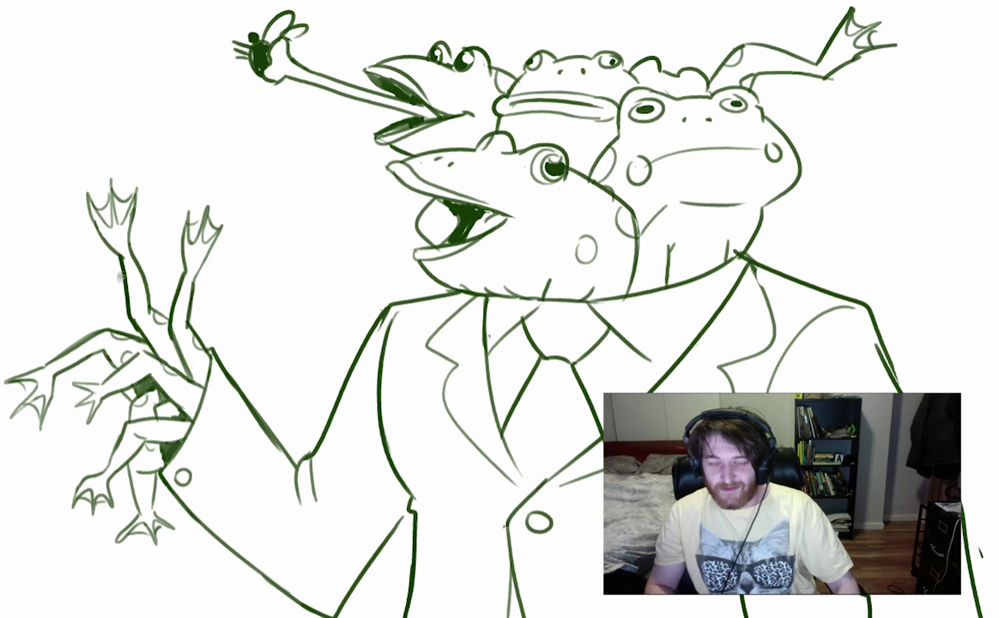
pyautogui.moveTo(95, 218)
pyautogui.mouseDown()
pyautogui.moveTo(128, 279)
pyautogui.moveTo(97, 223)
pyautogui.moveTo(125, 259)
pyautogui.moveTo(155, 335)
pyautogui.mouseUp()
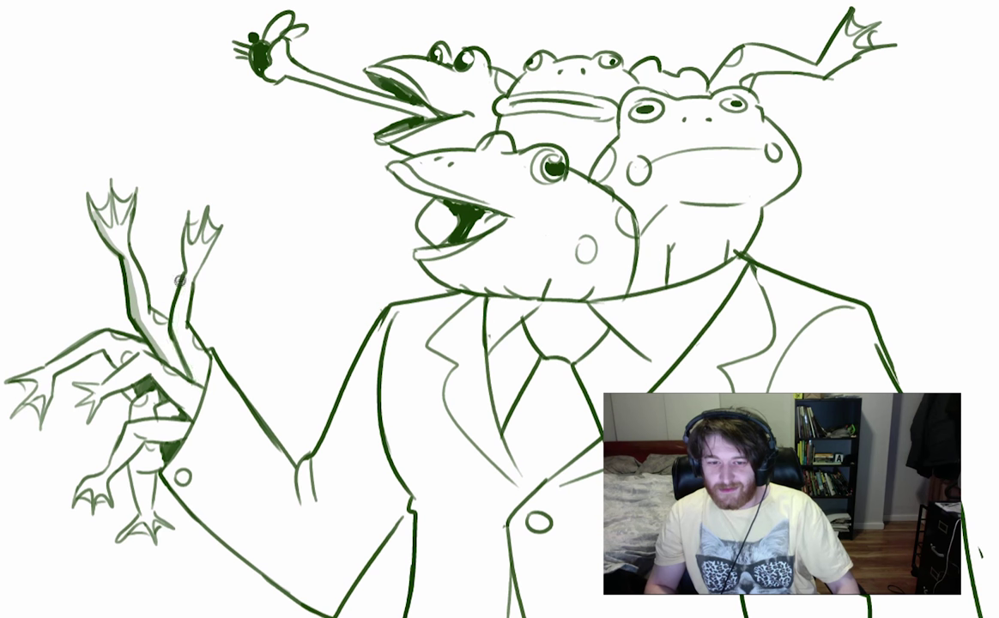
pyautogui.moveTo(179, 279)
pyautogui.mouseDown()
pyautogui.moveTo(172, 338)
pyautogui.moveTo(197, 391)
pyautogui.mouseUp()
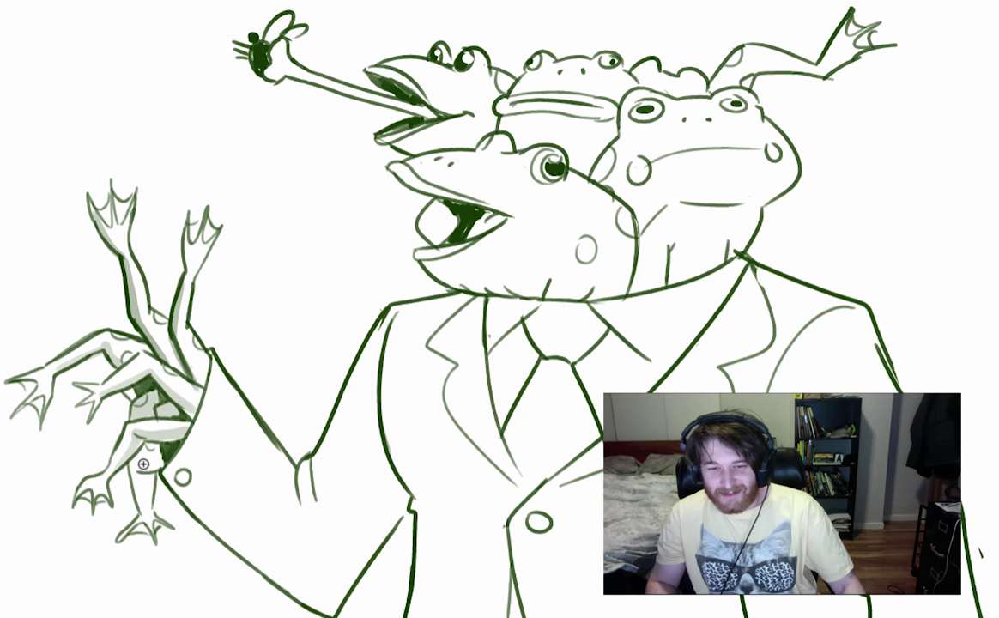
pyautogui.moveTo(147, 502); pyautogui.dragTo(148, 451)
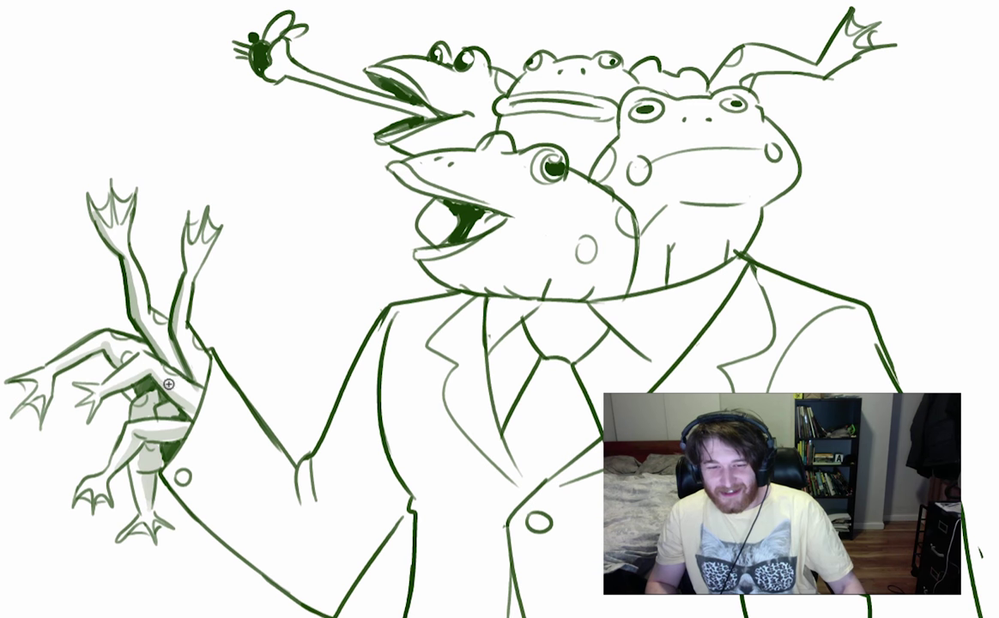
pyautogui.moveTo(150, 374); pyautogui.dragTo(188, 405)
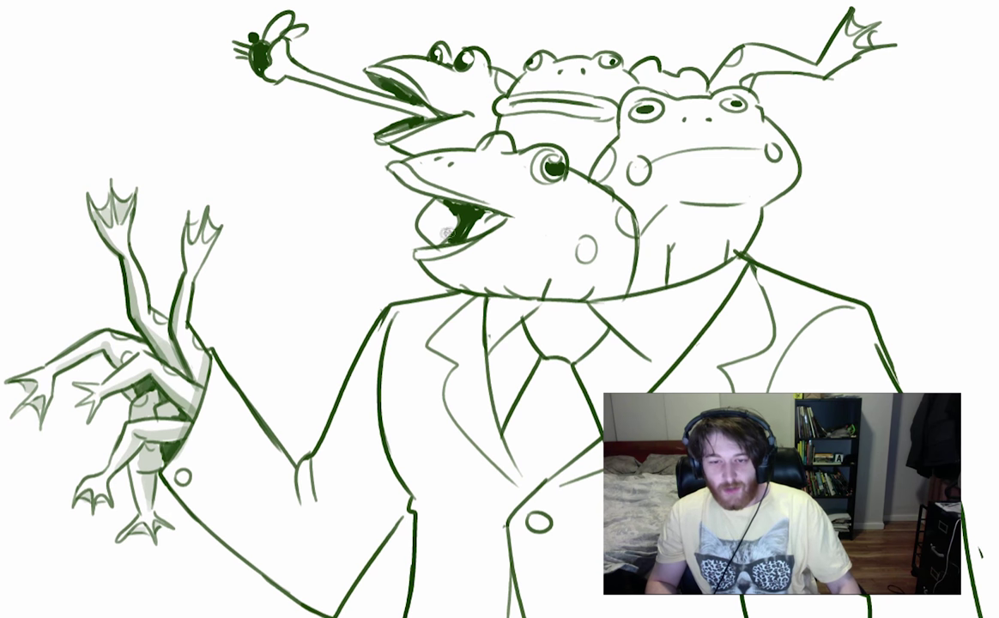
# Shade the round shape in the front frog's open mouth and the underside of its chin light grey-green.
pyautogui.moveTo(430, 225); pyautogui.dragTo(454, 225)
pyautogui.moveTo(427, 270); pyautogui.dragTo(604, 275)
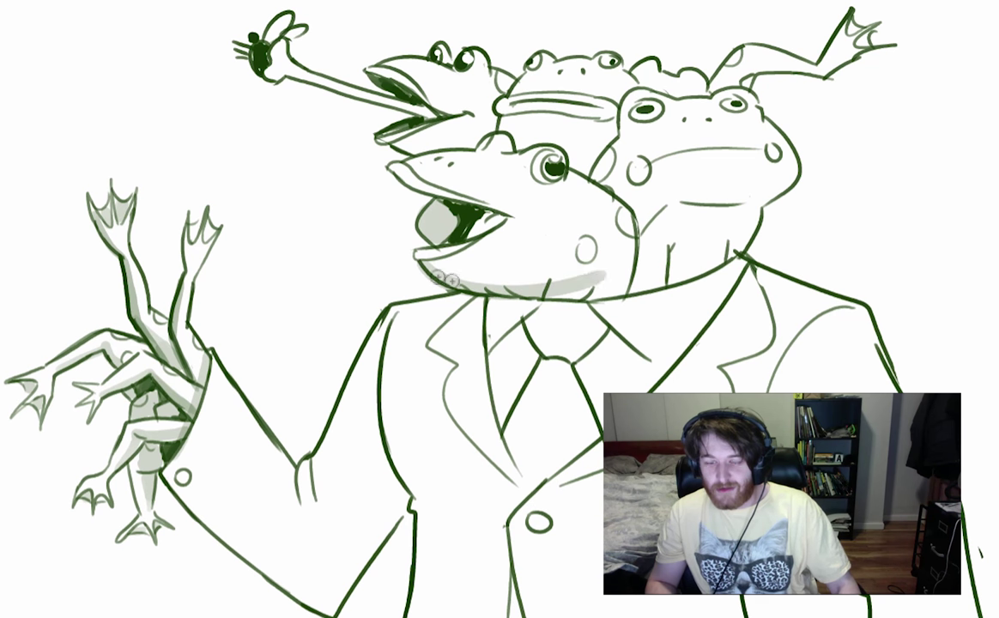
pyautogui.hotkey('ctrl', 'z')
pyautogui.moveTo(427, 271)
pyautogui.mouseDown()
pyautogui.moveTo(551, 273)
pyautogui.moveTo(537, 297)
pyautogui.moveTo(582, 296)
pyautogui.moveTo(599, 274)
pyautogui.mouseUp()
# Fill the tie's knot and blade with the light grey-green tone.
pyautogui.moveTo(532, 316)
pyautogui.mouseDown()
pyautogui.moveTo(548, 337)
pyautogui.moveTo(574, 344)
pyautogui.moveTo(592, 326)
pyautogui.moveTo(566, 334)
pyautogui.mouseUp()
pyautogui.moveTo(510, 433)
pyautogui.mouseDown()
pyautogui.moveTo(515, 445)
pyautogui.moveTo(546, 441)
pyautogui.moveTo(532, 403)
pyautogui.moveTo(564, 442)
pyautogui.moveTo(564, 369)
pyautogui.moveTo(577, 395)
pyautogui.moveTo(509, 465)
pyautogui.moveTo(515, 477)
pyautogui.mouseUp()
pyautogui.press('e')
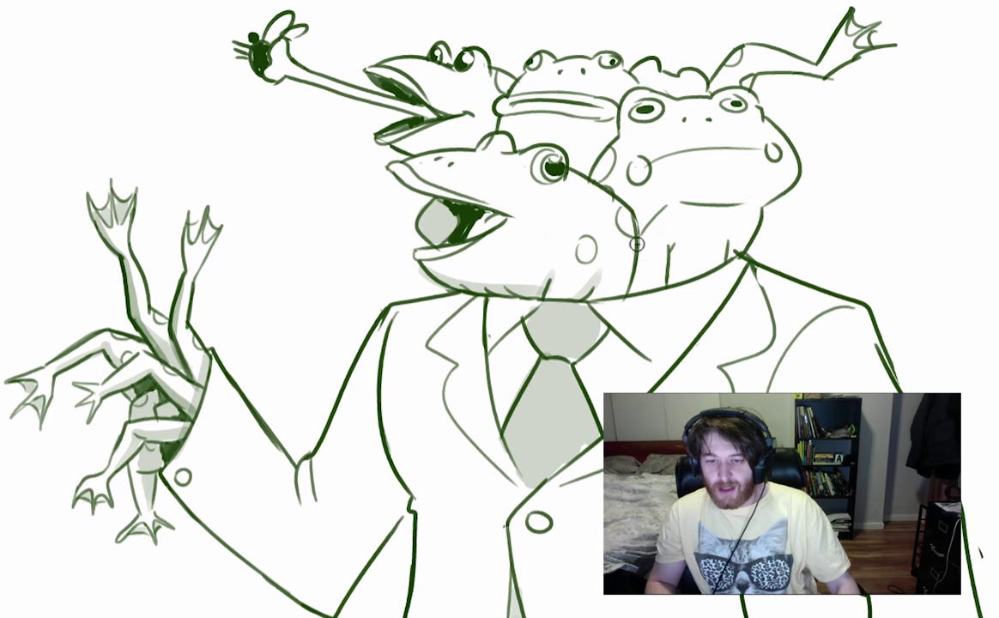
# Shade the back of the front frog's head and the wide lips of the middle frog behind it.
pyautogui.moveTo(577, 175)
pyautogui.mouseDown()
pyautogui.moveTo(629, 233)
pyautogui.moveTo(625, 293)
pyautogui.mouseUp()
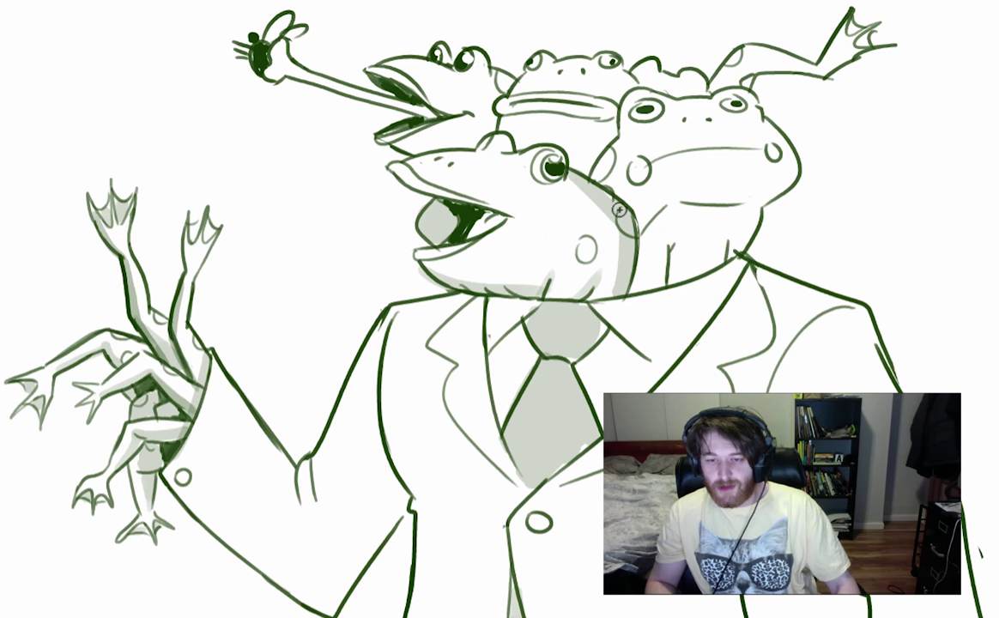
pyautogui.moveTo(502, 105); pyautogui.dragTo(580, 104)
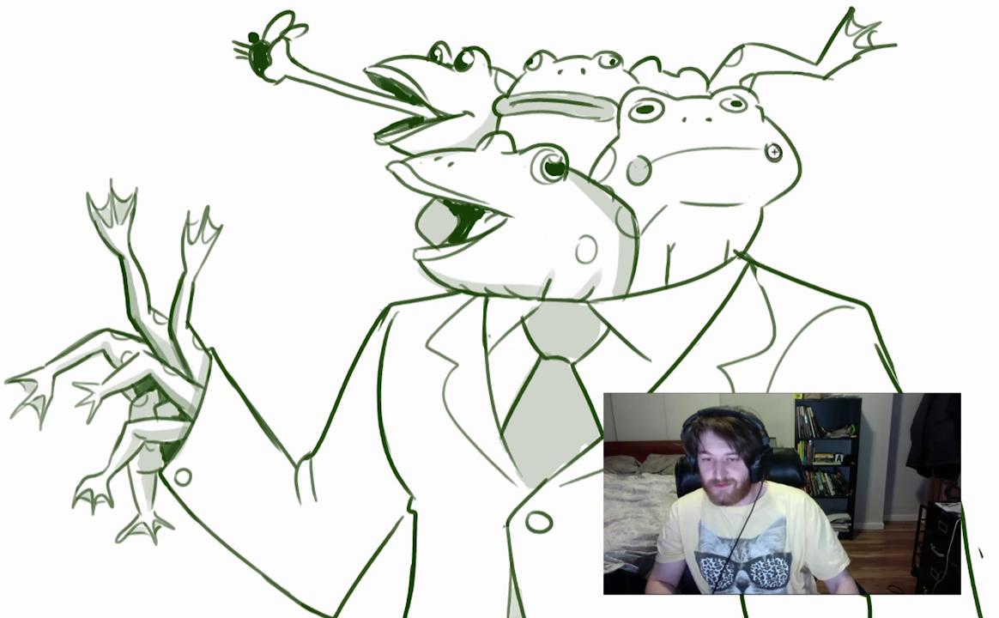
# Shade beneath the large frog's eyes, nostrils and jaw, and along the hidden frog and raised leg behind it.
pyautogui.moveTo(646, 125); pyautogui.dragTo(658, 122)
pyautogui.moveTo(728, 119)
pyautogui.mouseDown()
pyautogui.moveTo(744, 116)
pyautogui.moveTo(698, 124)
pyautogui.mouseUp()
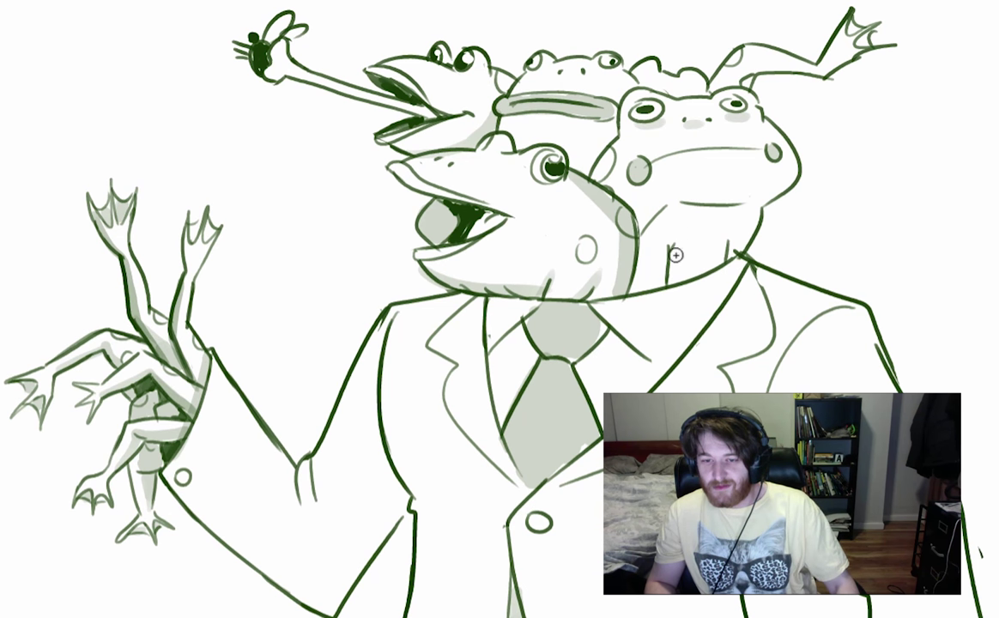
pyautogui.moveTo(694, 222)
pyautogui.mouseDown()
pyautogui.moveTo(674, 285)
pyautogui.moveTo(687, 261)
pyautogui.mouseUp()
pyautogui.hotkey('ctrl', 'z')
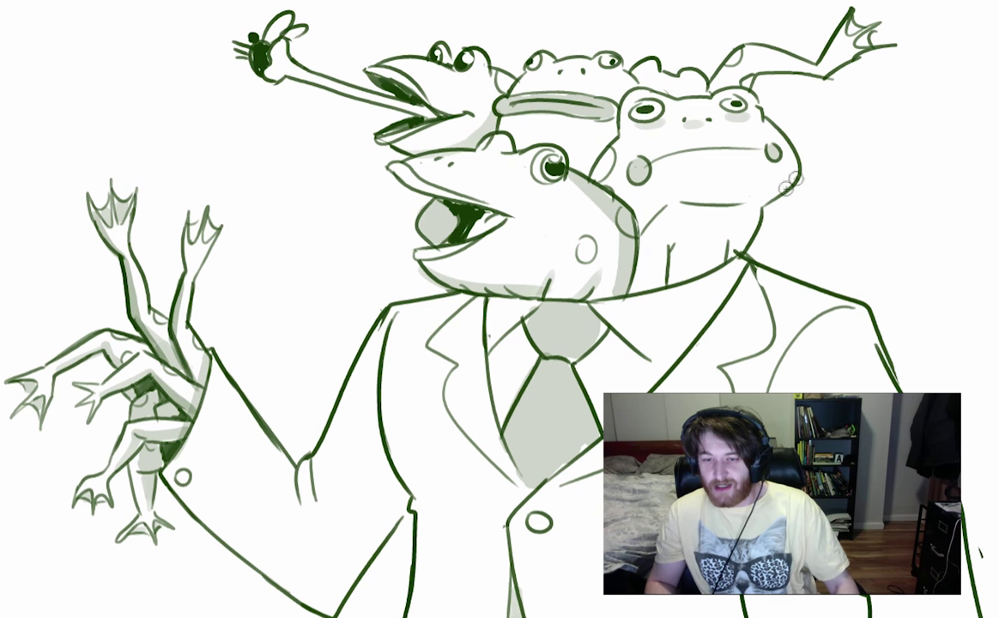
pyautogui.moveTo(796, 179); pyautogui.dragTo(718, 217)
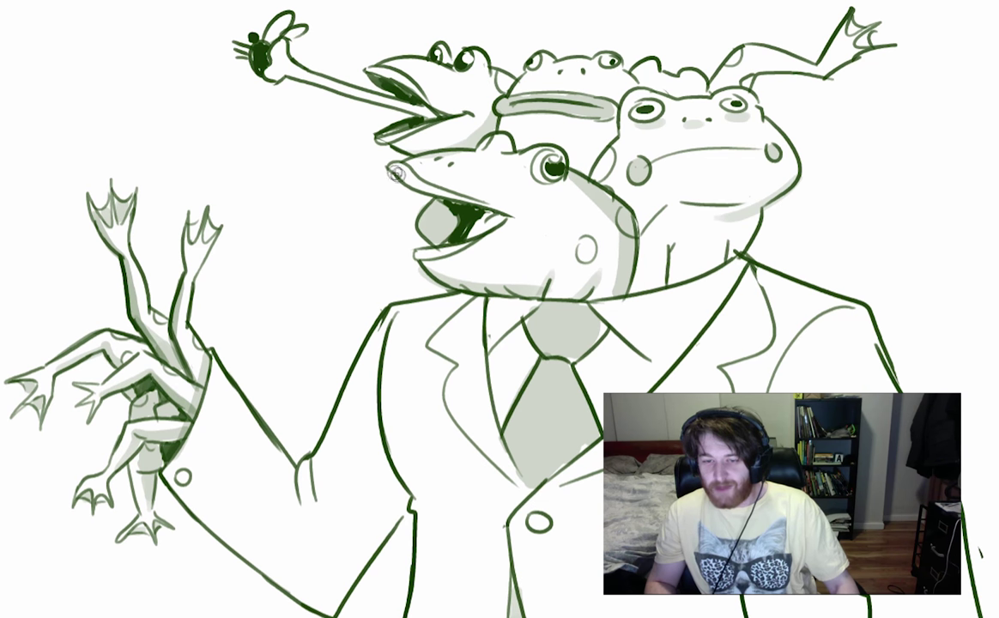
pyautogui.moveTo(656, 89)
pyautogui.mouseDown()
pyautogui.moveTo(697, 66)
pyautogui.moveTo(755, 64)
pyautogui.moveTo(858, 32)
pyautogui.mouseUp()
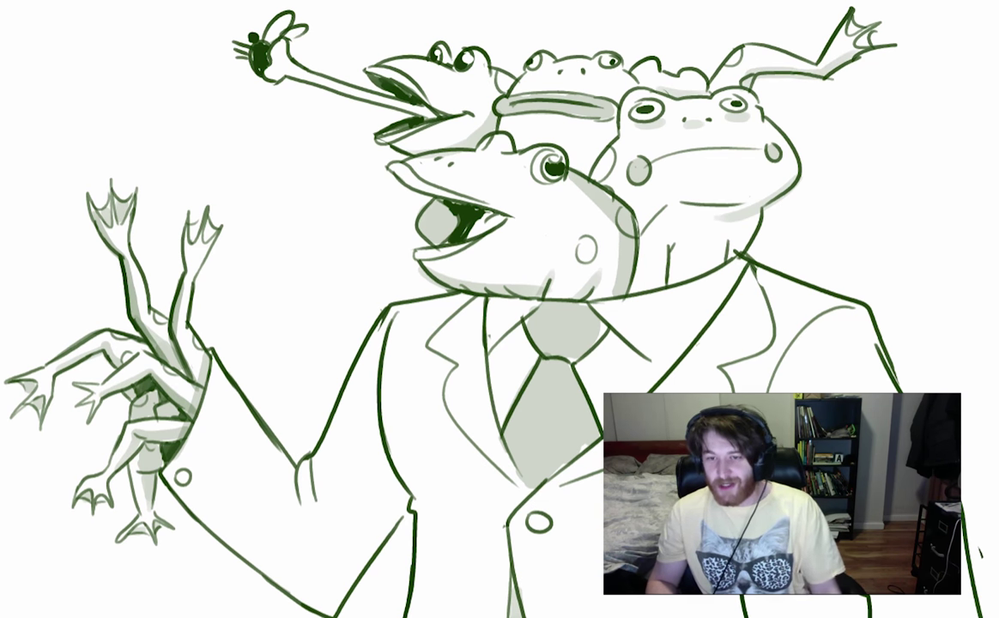
# Shade the underside of the bent sleeve, the outer edge of the other sleeve and the jacket's side below the armpit.
pyautogui.moveTo(176, 475)
pyautogui.mouseDown()
pyautogui.moveTo(209, 516)
pyautogui.moveTo(306, 590)
pyautogui.mouseUp()
pyautogui.moveTo(293, 588)
pyautogui.mouseDown()
pyautogui.moveTo(328, 606)
pyautogui.moveTo(405, 499)
pyautogui.mouseUp()
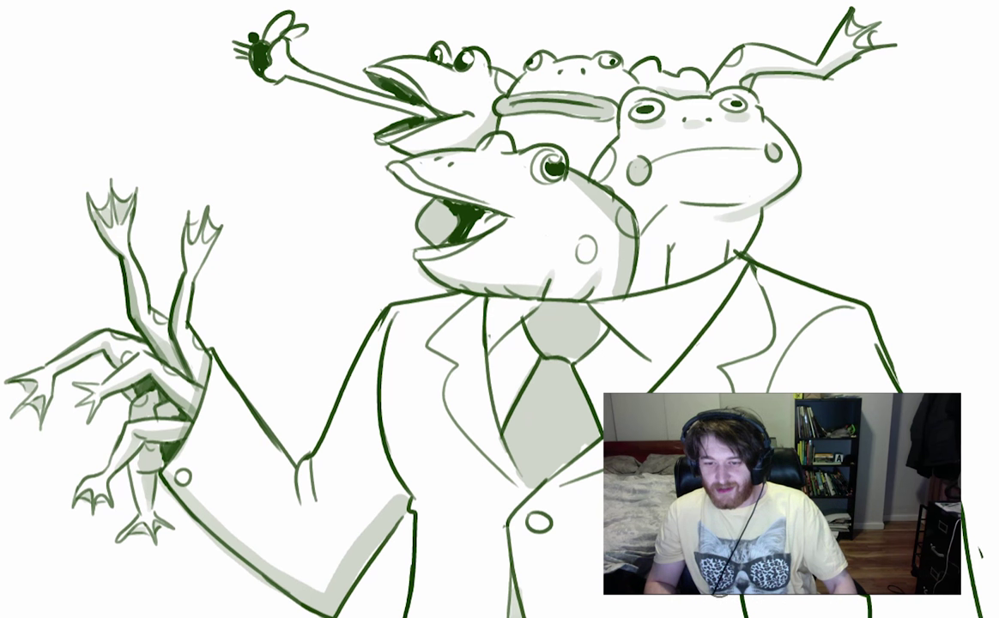
pyautogui.moveTo(854, 317)
pyautogui.mouseDown()
pyautogui.moveTo(872, 376)
pyautogui.moveTo(932, 480)
pyautogui.moveTo(968, 607)
pyautogui.mouseUp()
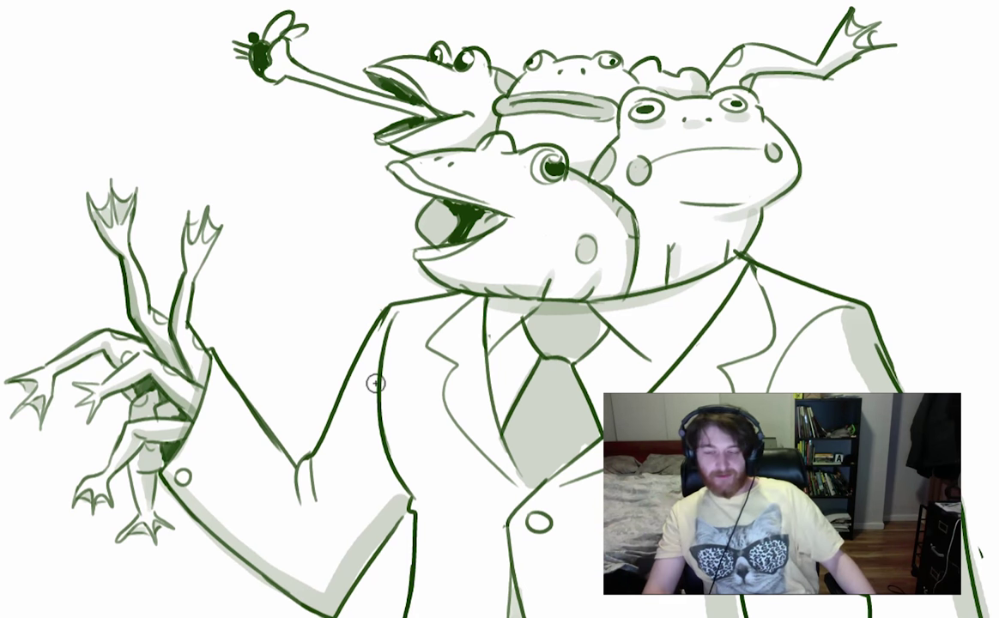
pyautogui.moveTo(375, 343); pyautogui.dragTo(401, 498)
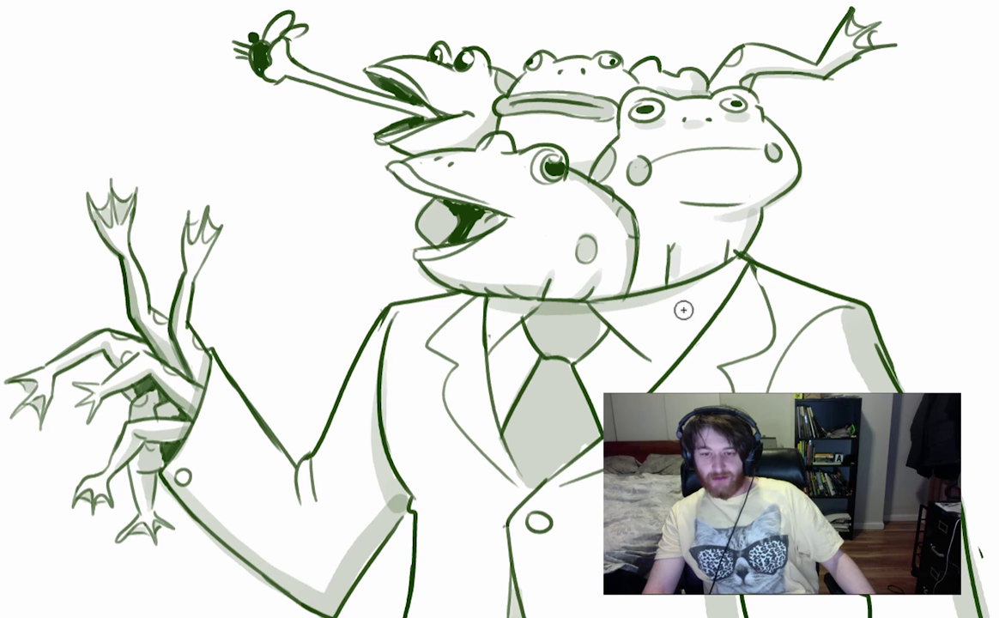